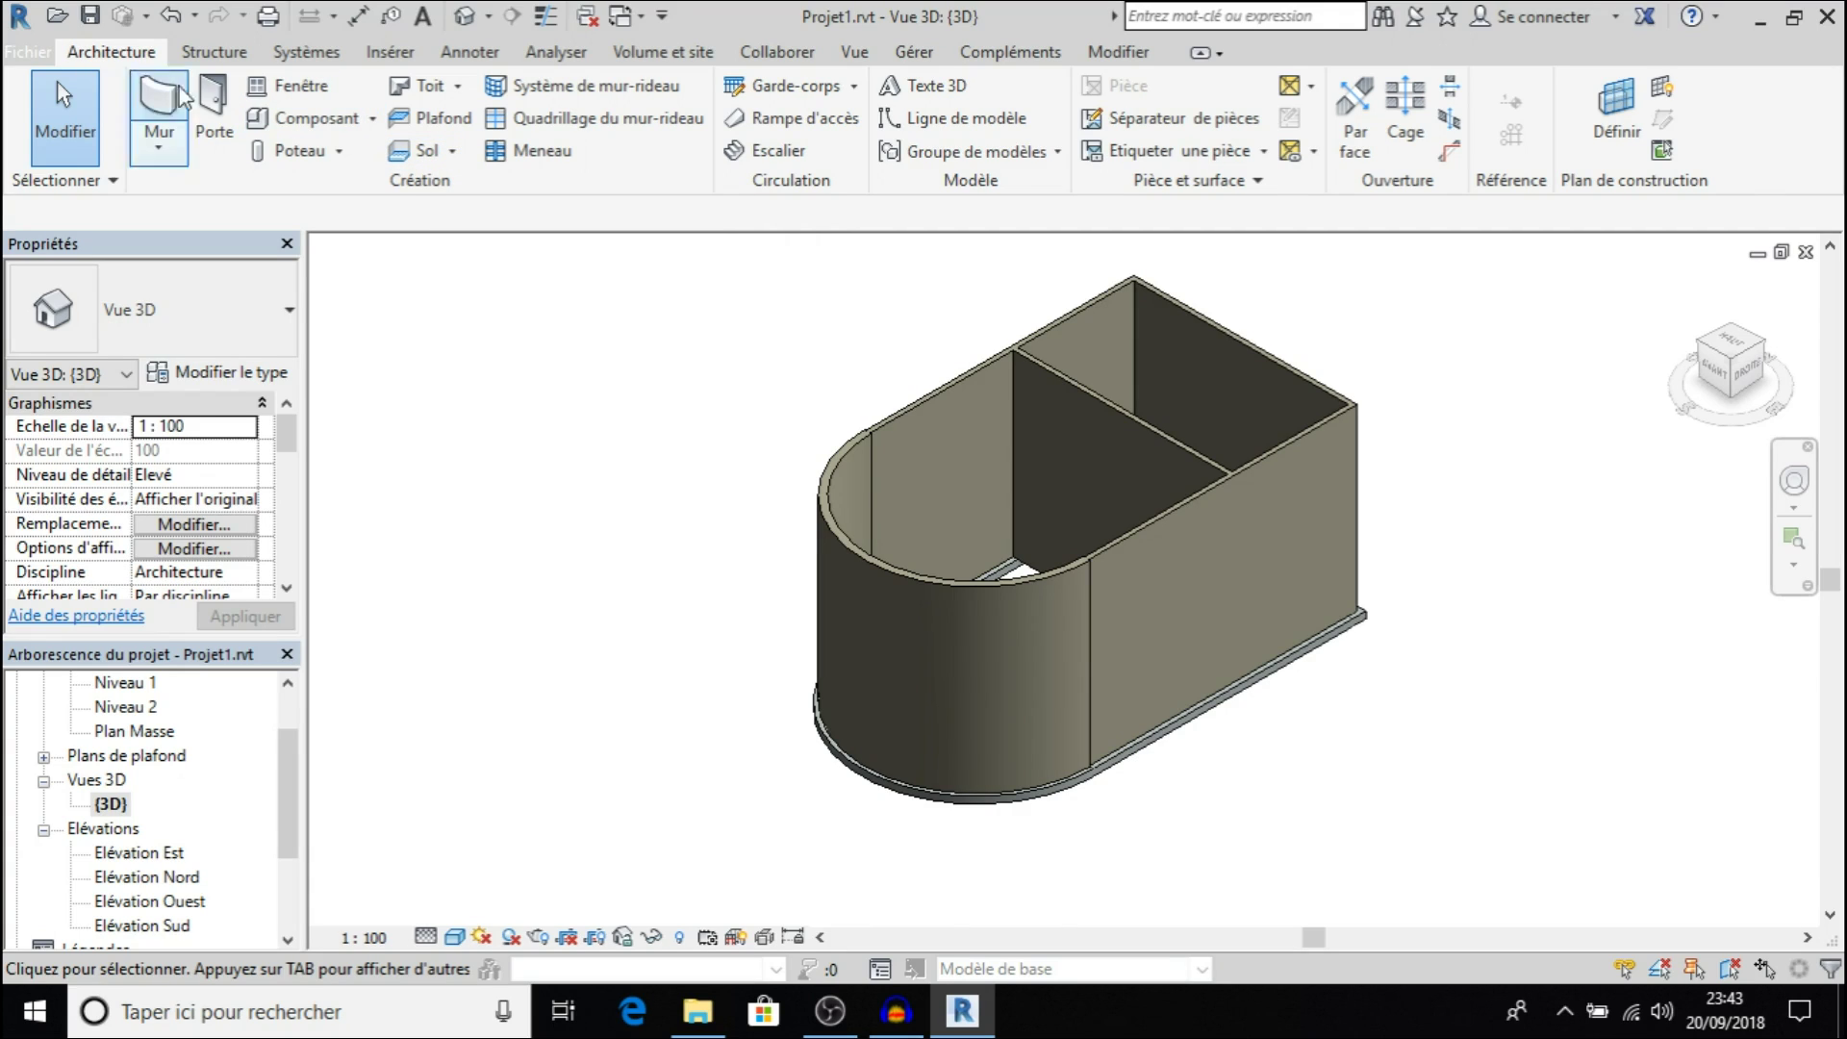
Open the Niveau 0 floor plan and start sketching a 250 mm concrete floor slab
{"action": "left_click", "coordinate": [452, 152]}
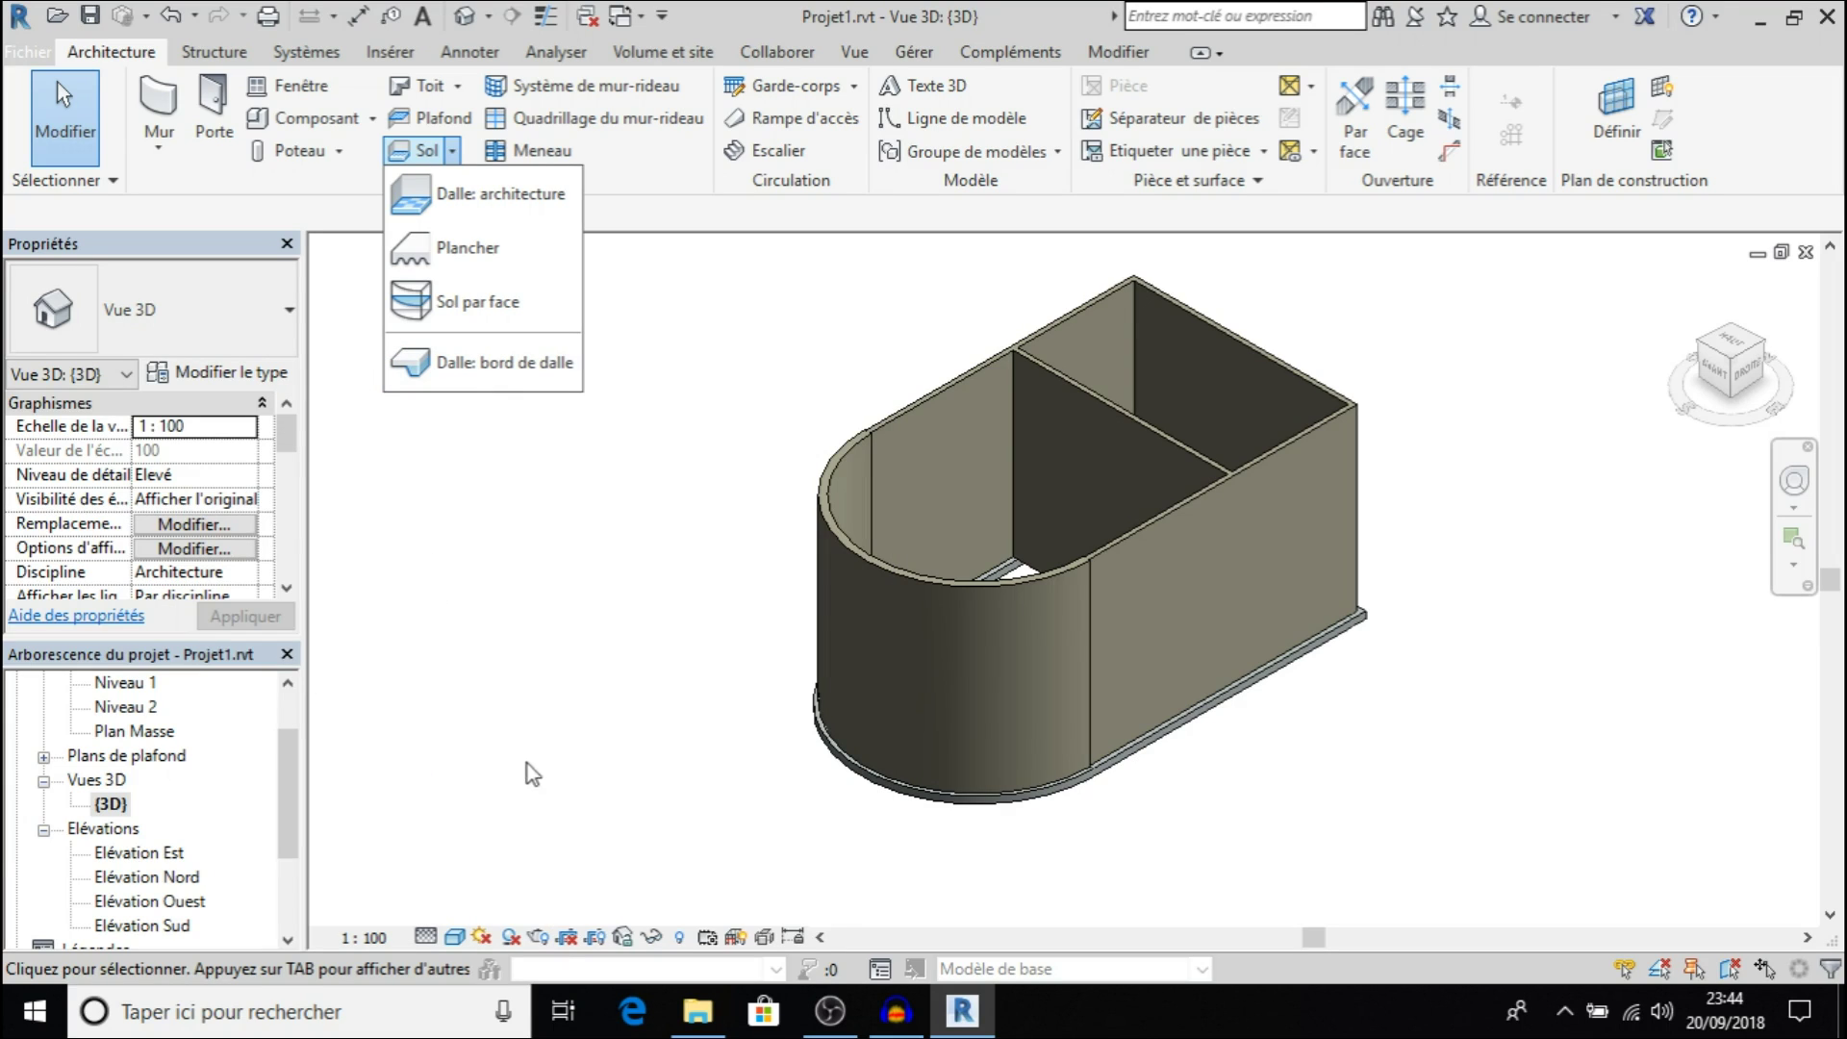
{"action": "left_click", "coordinate": [283, 799]}
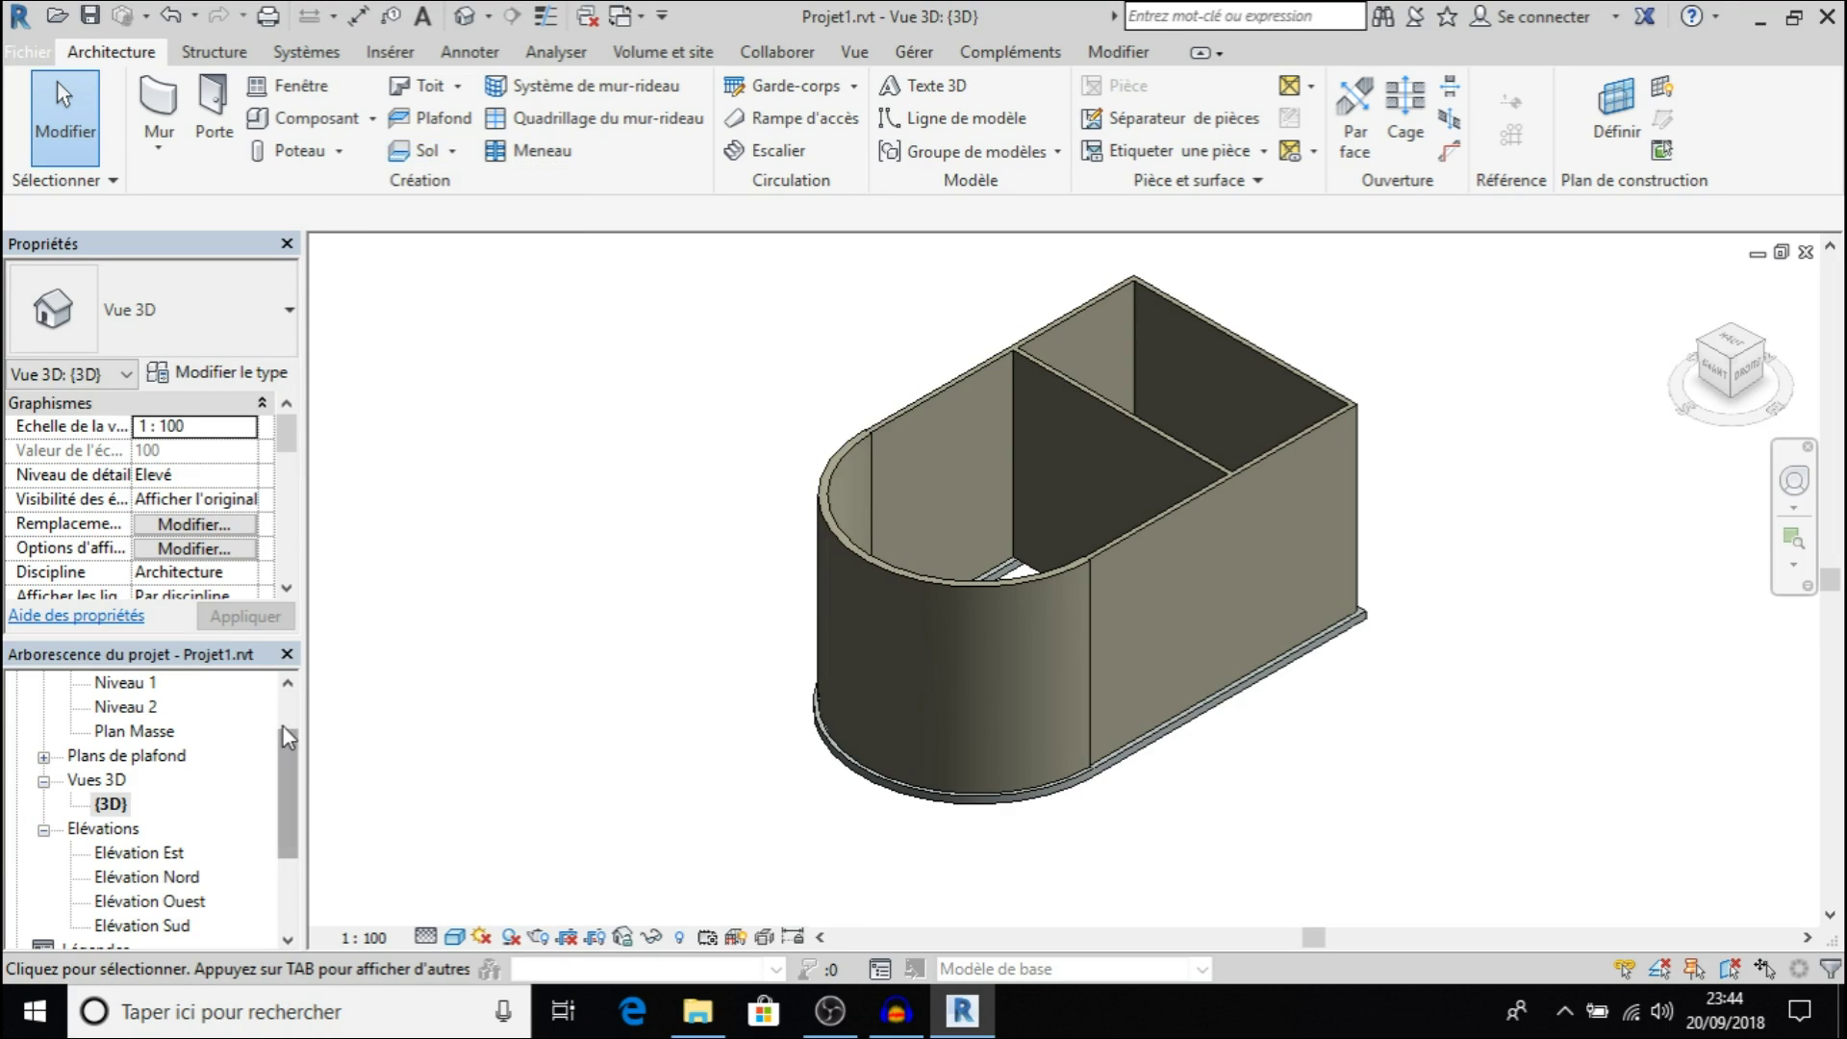
{"action": "scroll", "coordinate": [293, 693], "scroll_direction": "up", "scroll_amount": 3}
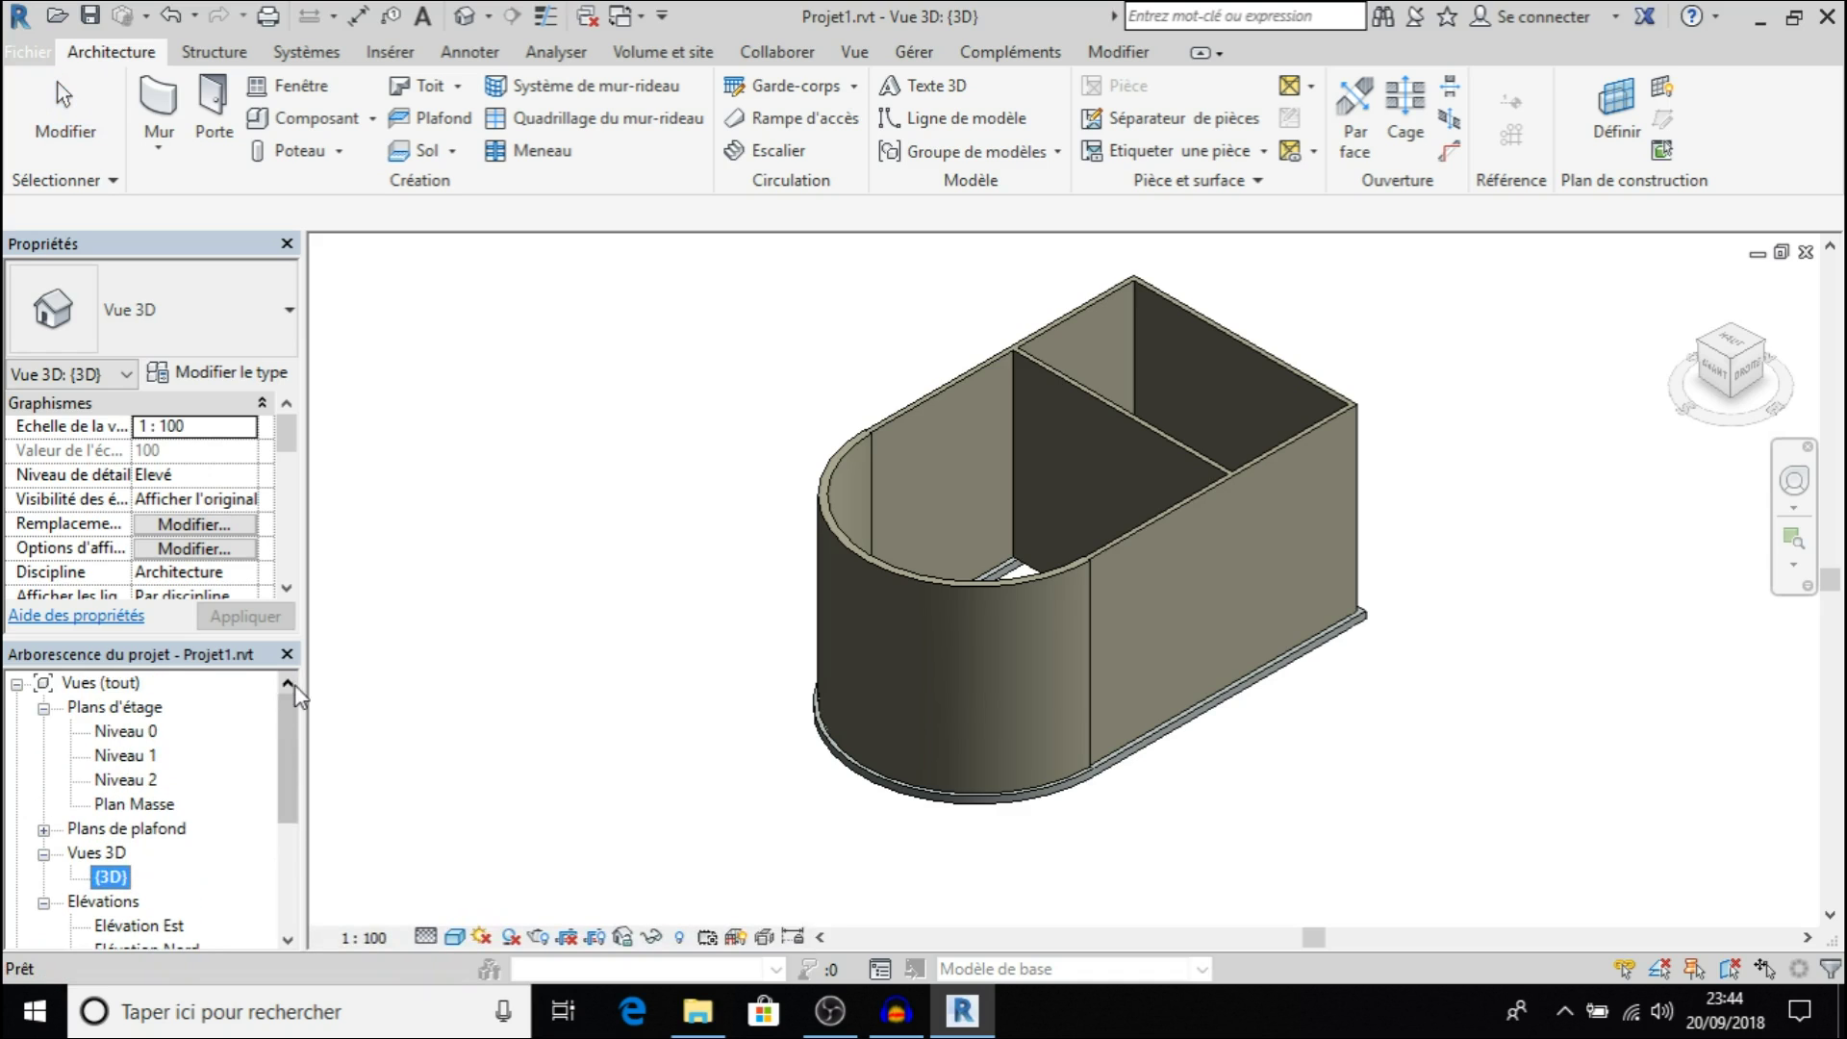
{"action": "left_click", "coordinate": [125, 731]}
{"action": "double_click", "coordinate": [125, 731]}
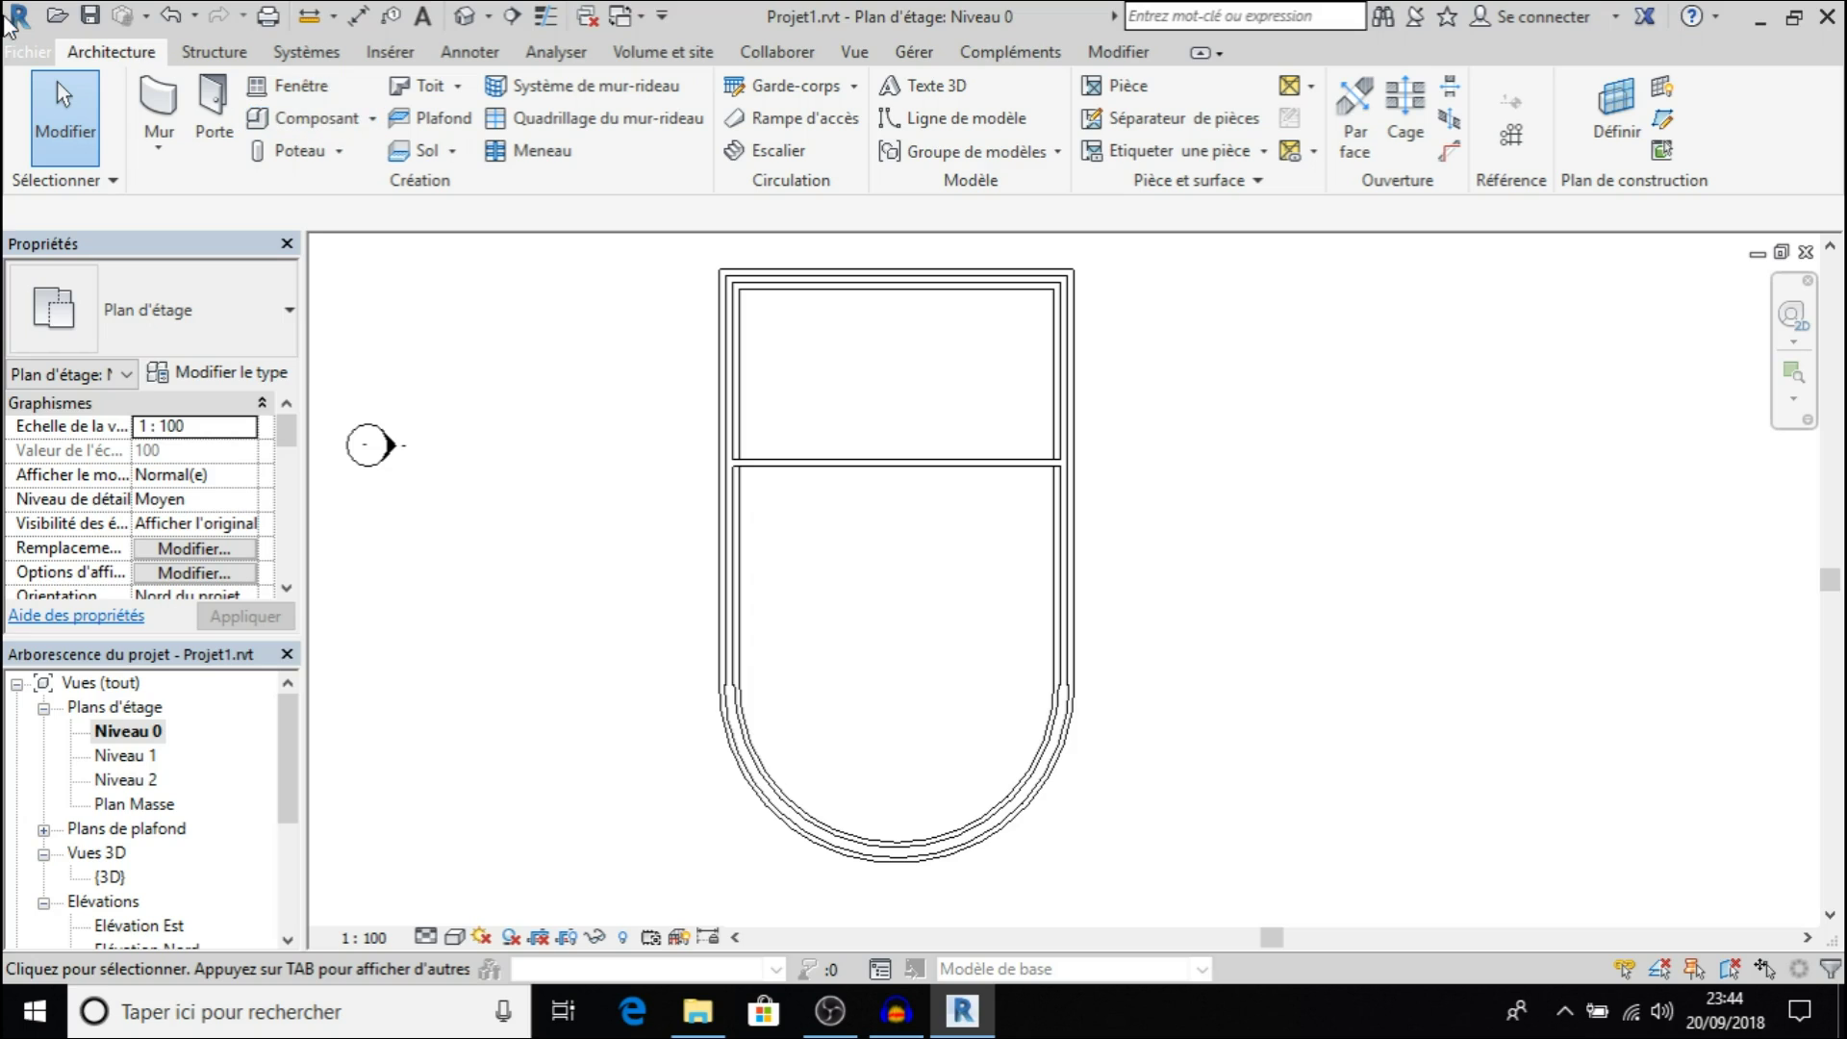
{"action": "left_click", "coordinate": [426, 151]}
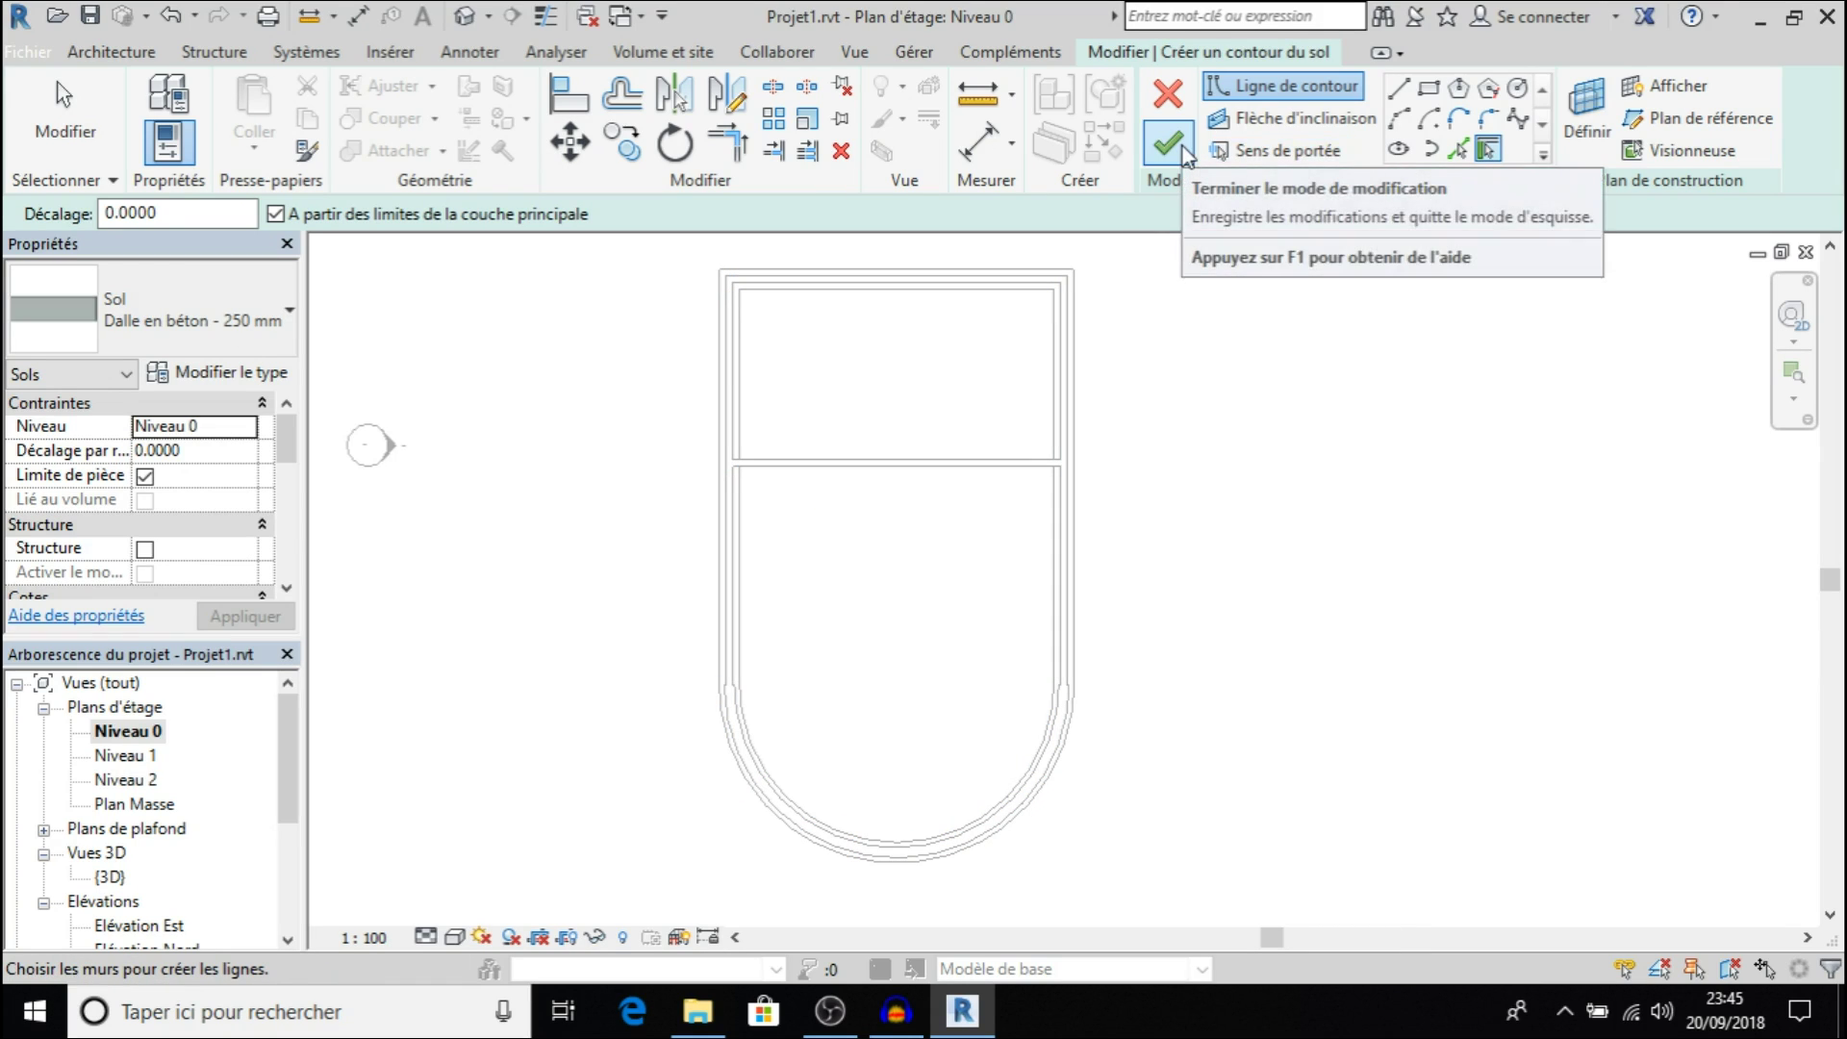
Start a straight boundary line at the wall endpoint with a 1 m offset
{"action": "left_click", "coordinate": [1398, 93]}
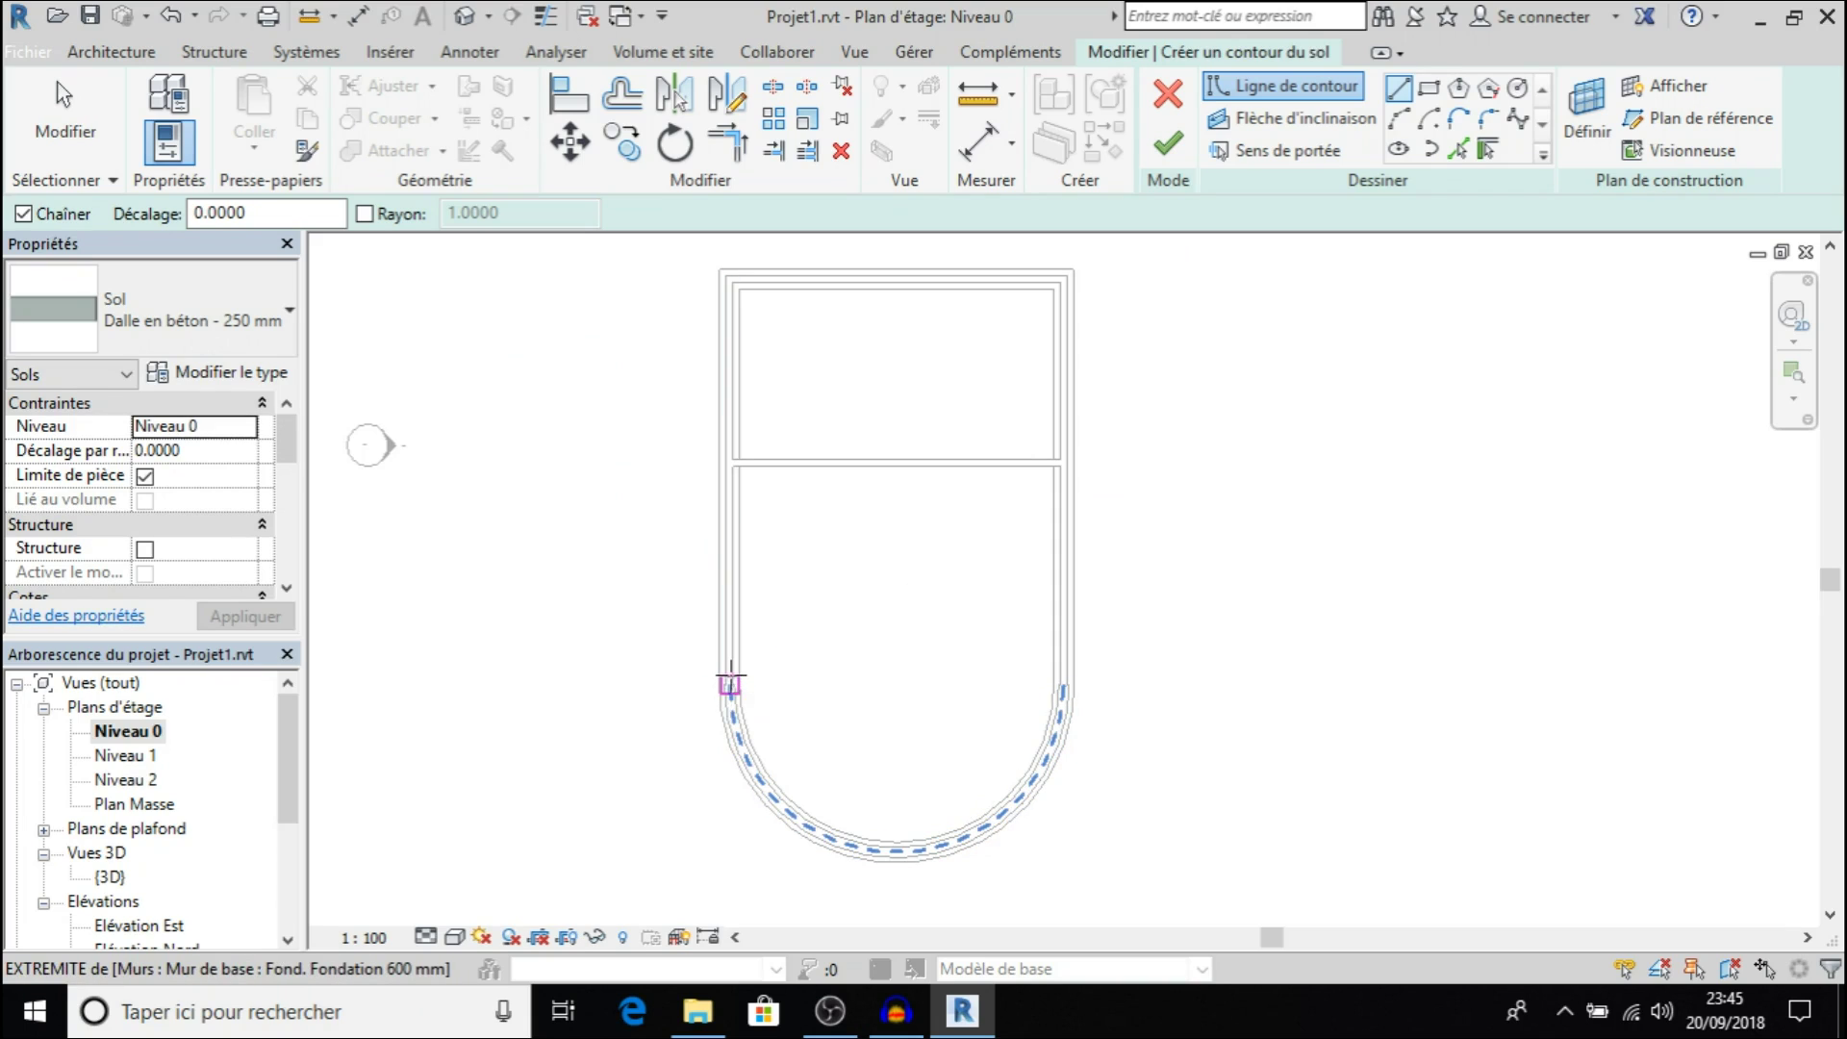
{"action": "scroll", "coordinate": [739, 685], "scroll_direction": "up", "scroll_amount": 3}
{"action": "scroll", "coordinate": [734, 684], "scroll_direction": "up", "scroll_amount": 2}
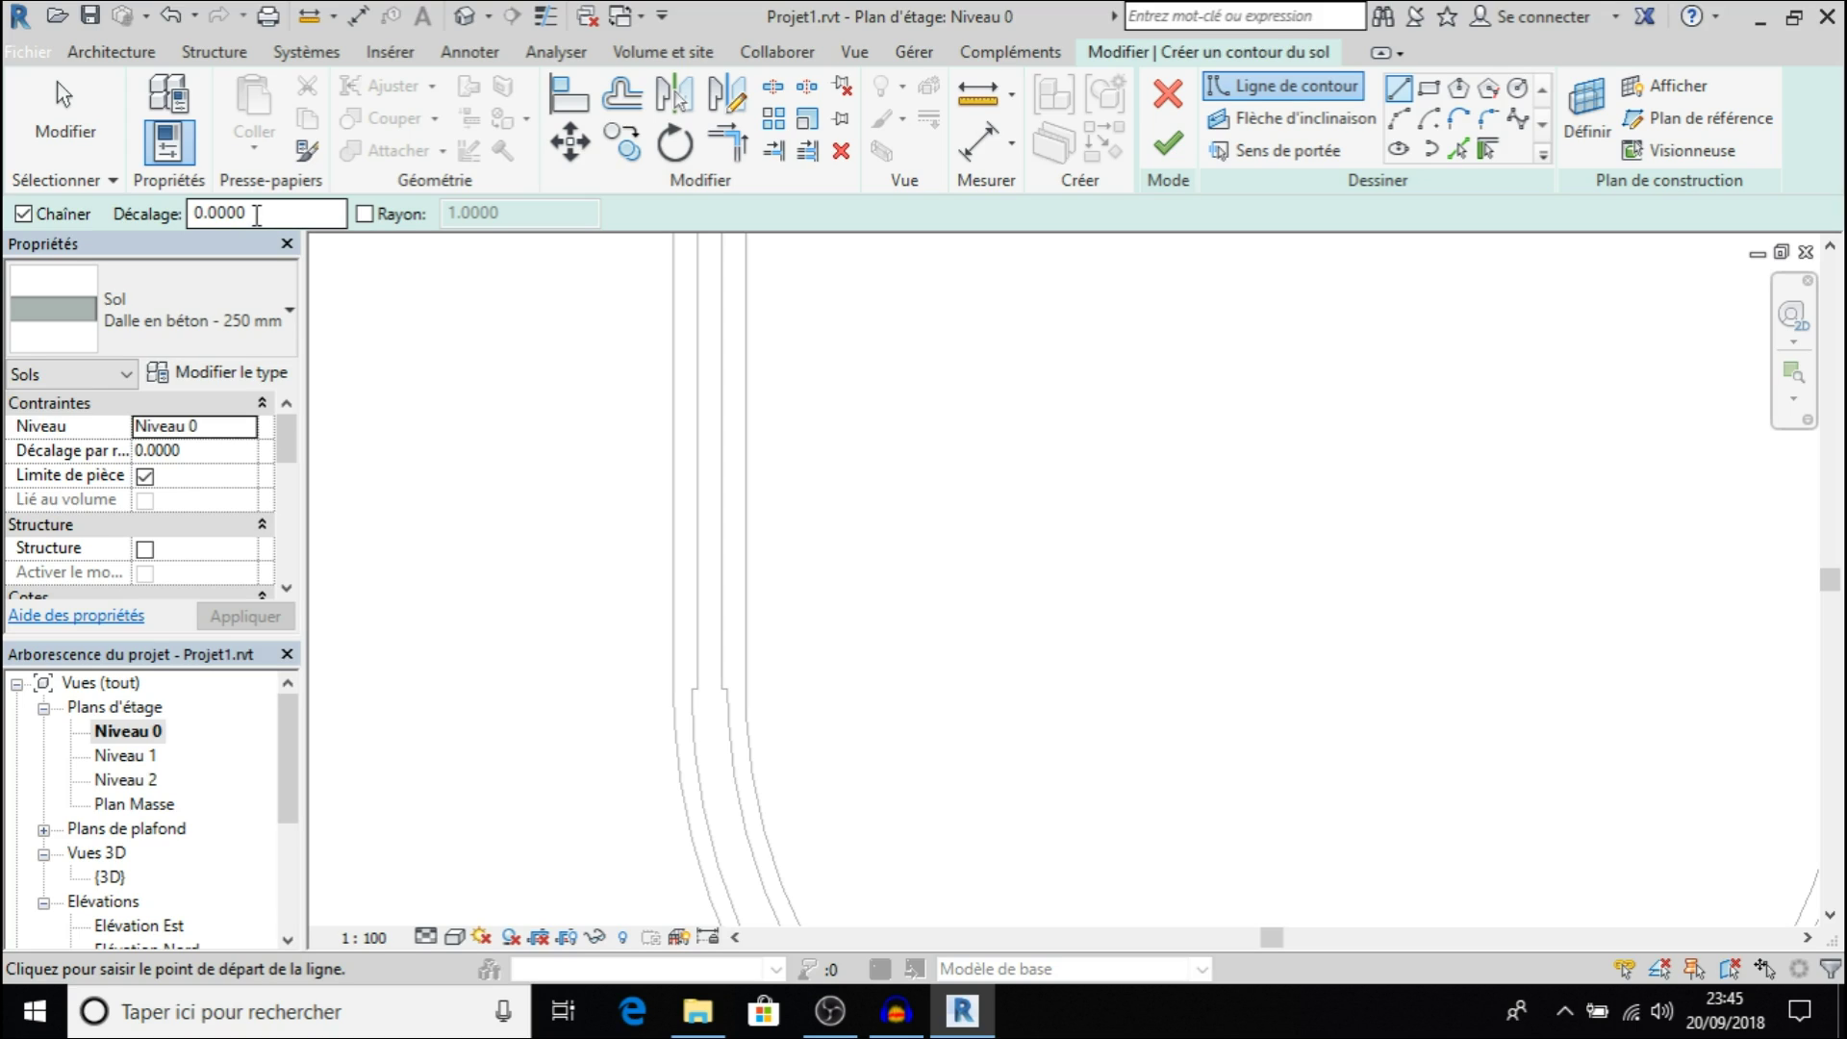
{"action": "left_click", "coordinate": [257, 214]}
{"action": "type", "text": "1.0000"}
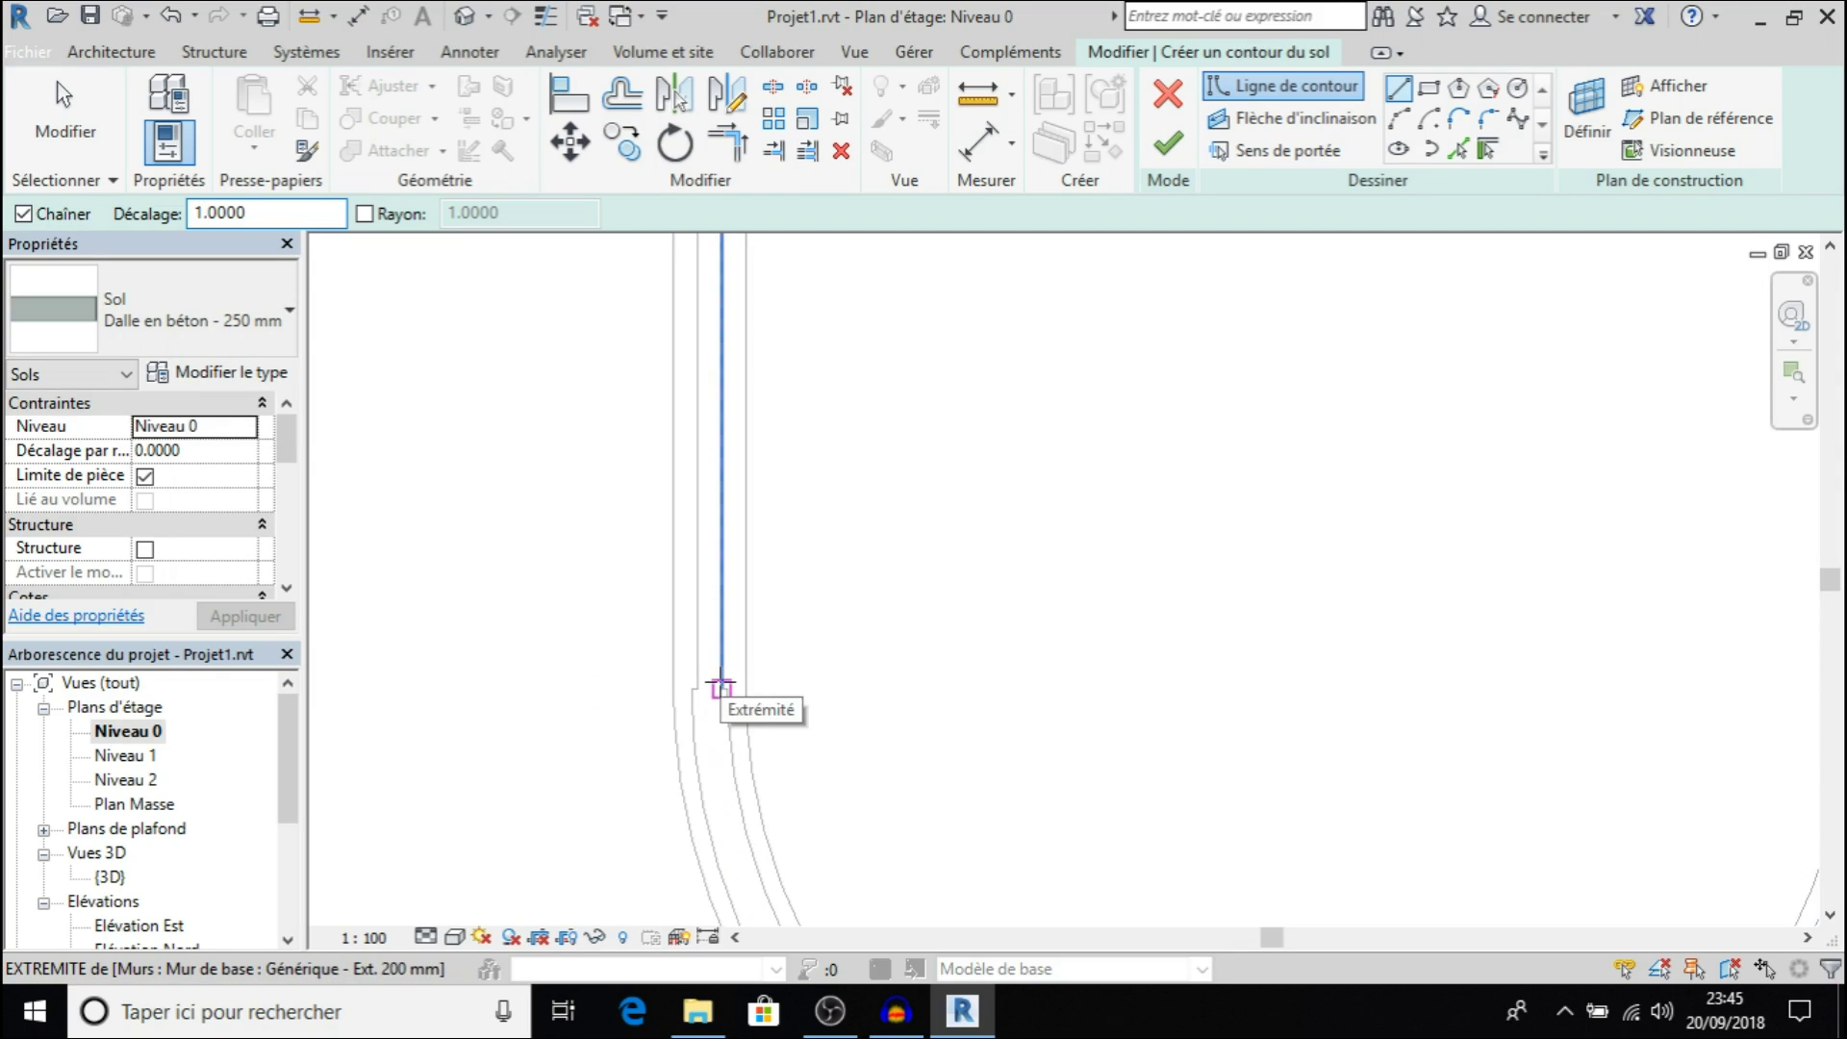
{"action": "left_click", "coordinate": [712, 688]}
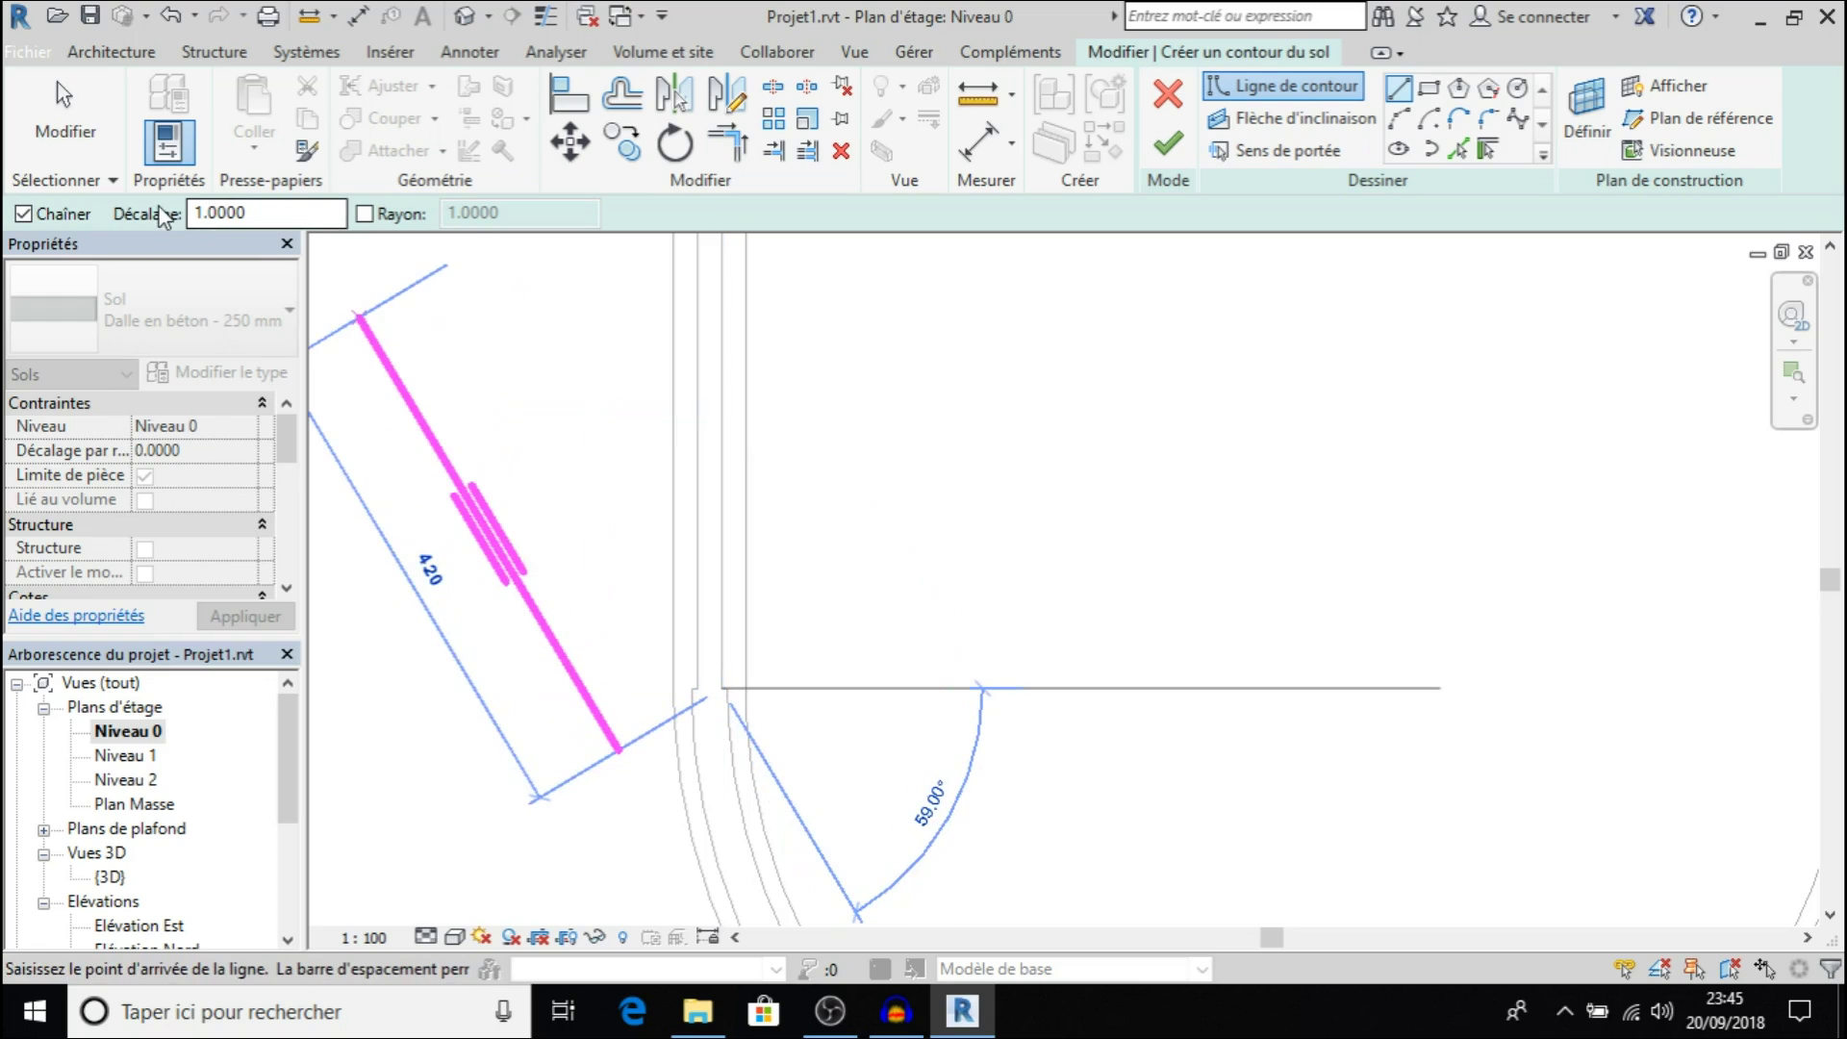
Reset the line offset to 0 and draw the horizontal boundary edge to the wall corner
{"action": "left_click", "coordinate": [207, 213]}
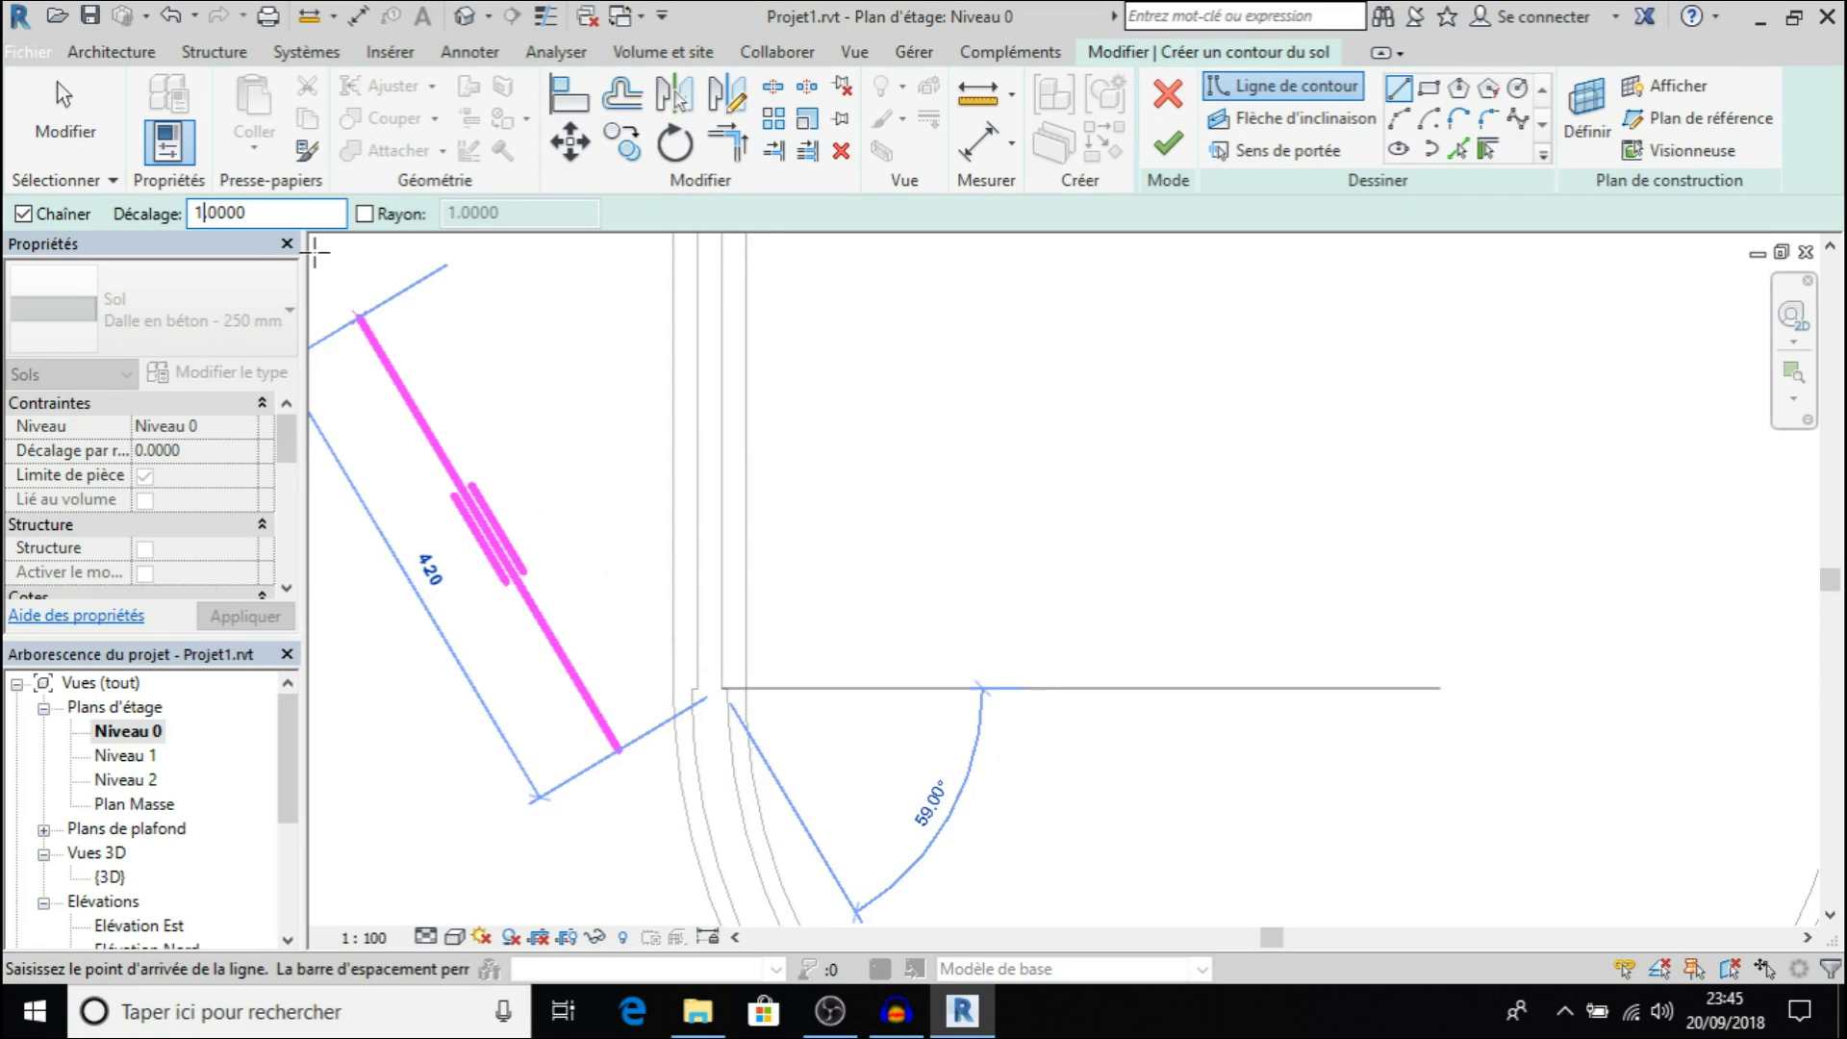
{"action": "key", "text": "BackSpace"}
{"action": "type", "text": "0"}
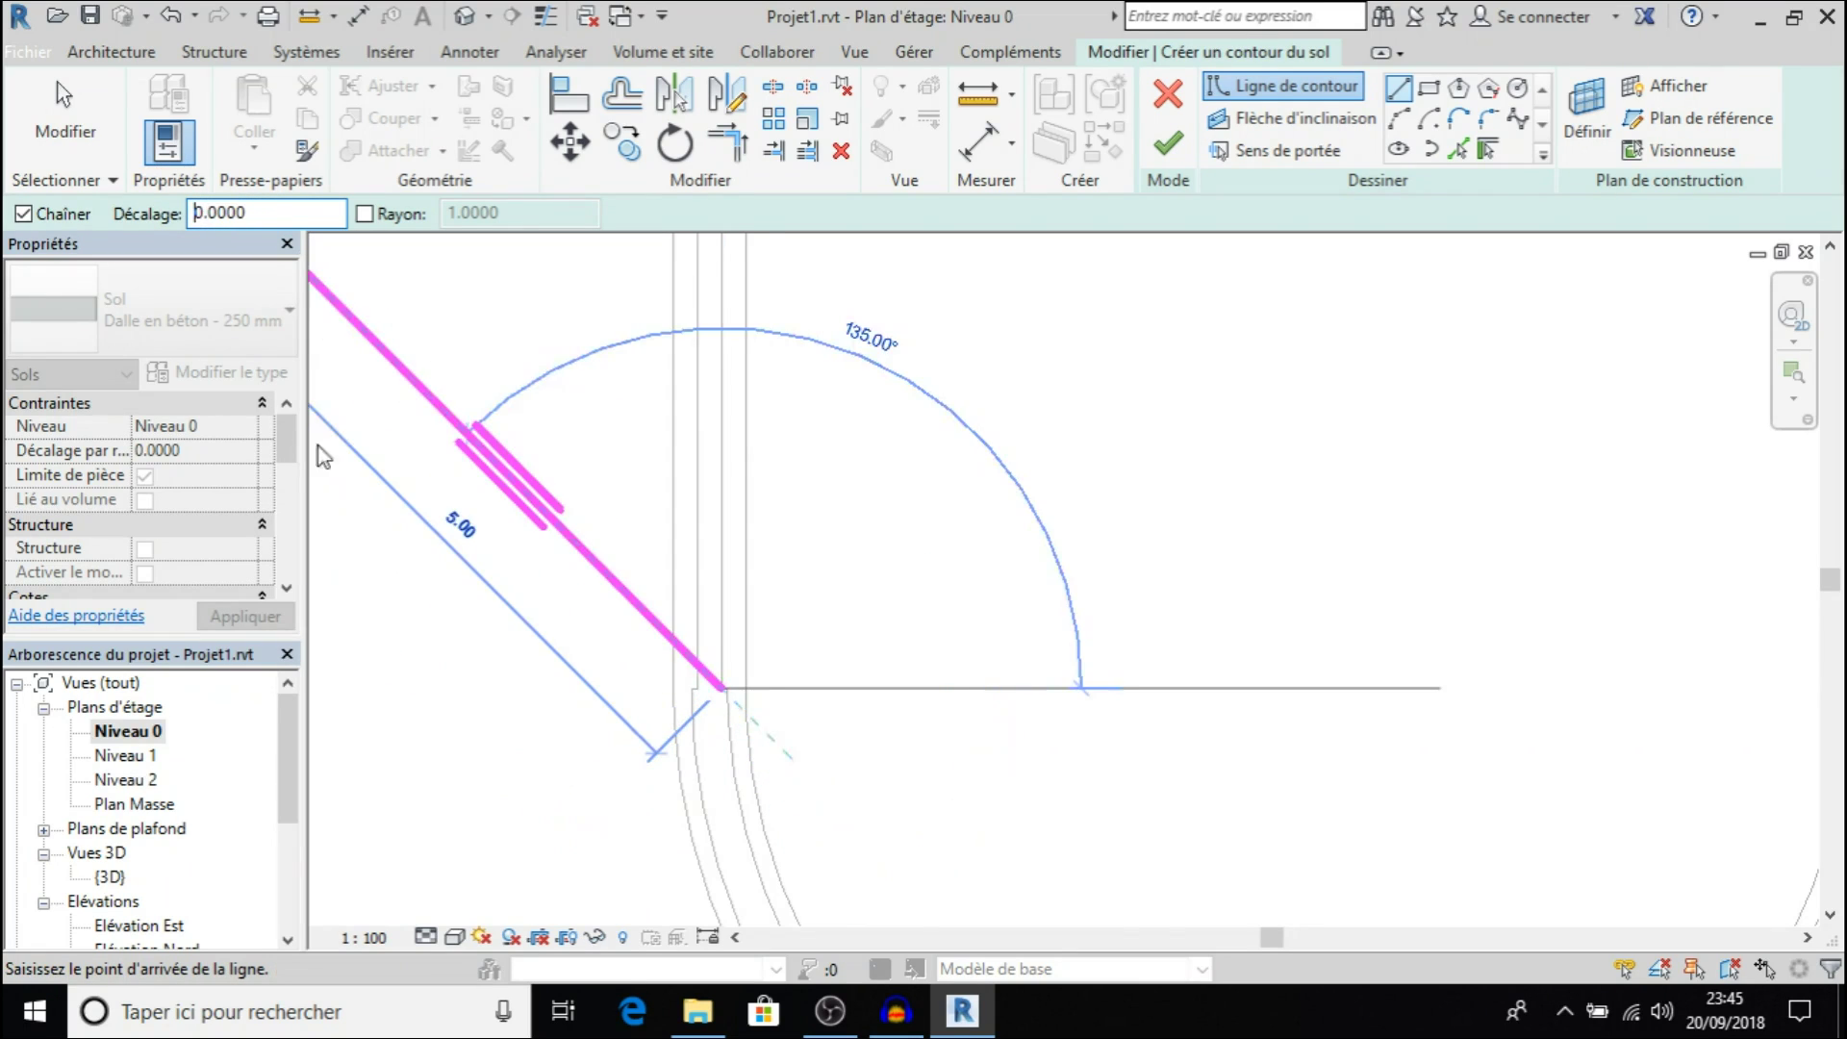
{"action": "left_click", "coordinate": [722, 688]}
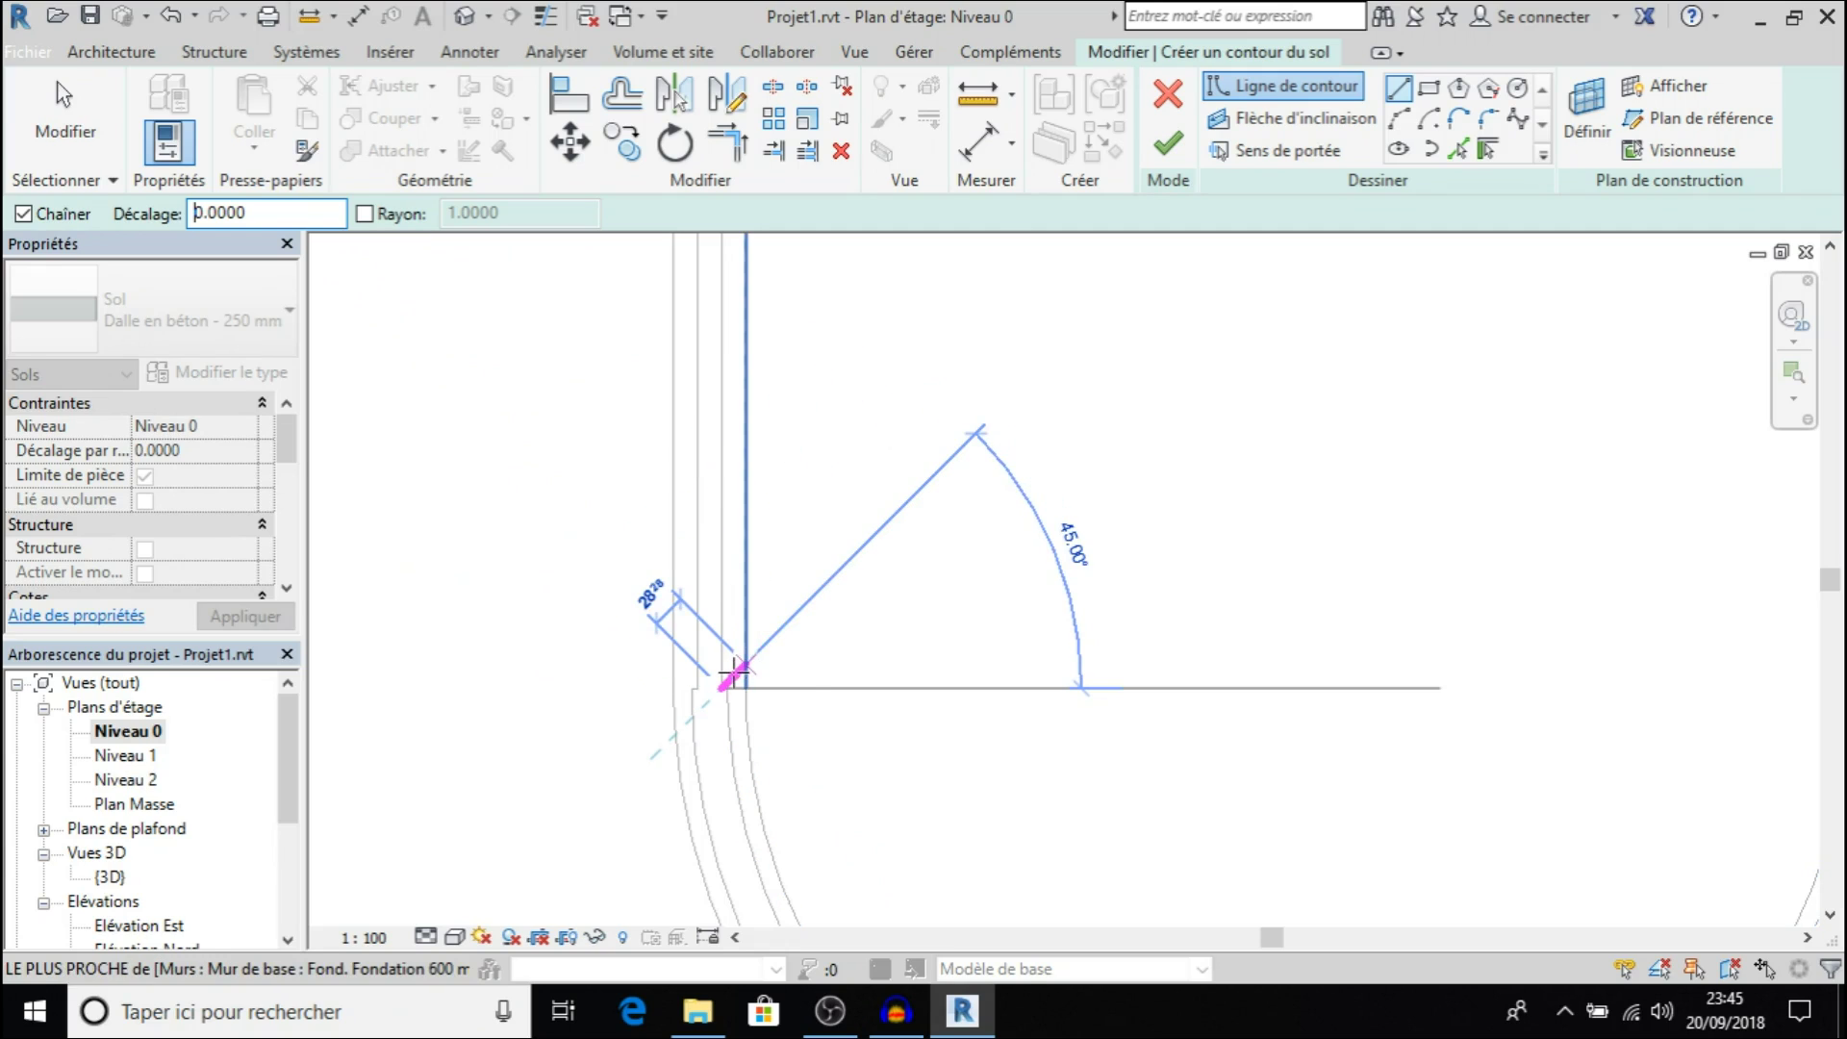
{"action": "scroll", "coordinate": [871, 406], "scroll_direction": "down", "scroll_amount": 3}
{"action": "scroll", "coordinate": [865, 412], "scroll_direction": "down", "scroll_amount": 4}
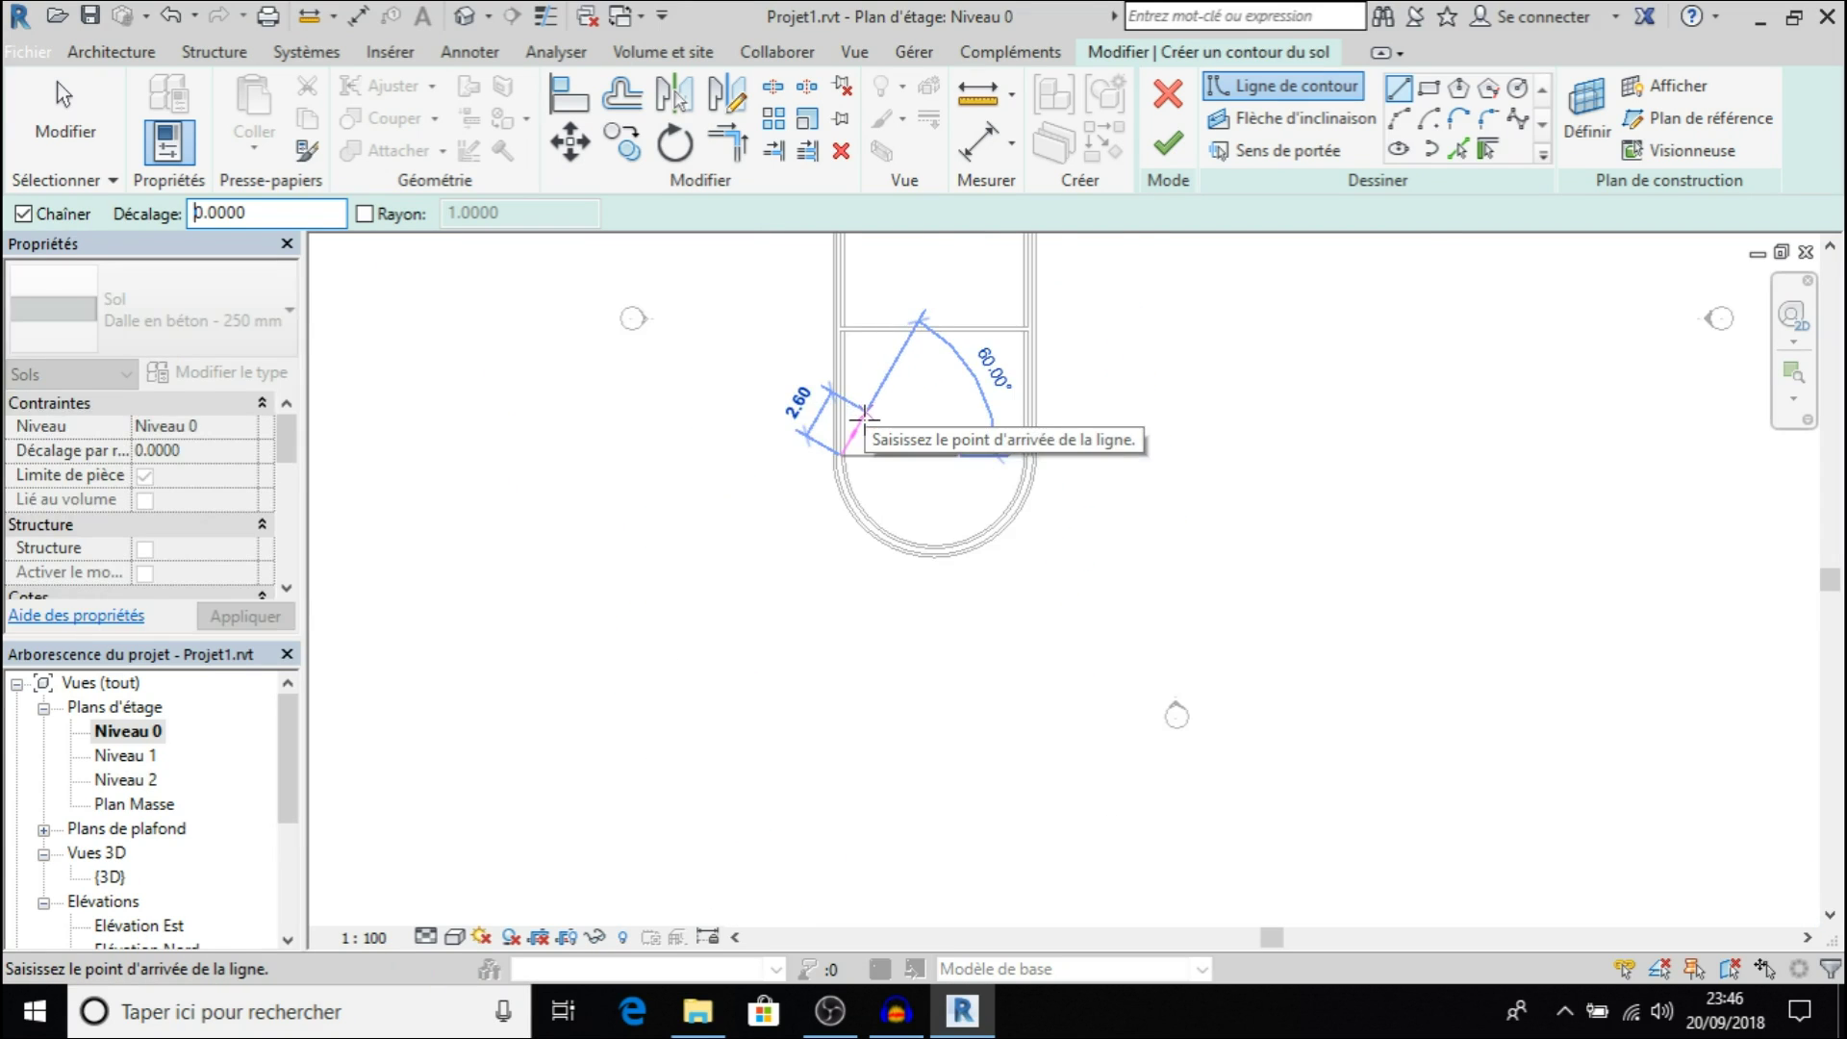
{"action": "scroll", "coordinate": [857, 433], "scroll_direction": "down", "scroll_amount": 3}
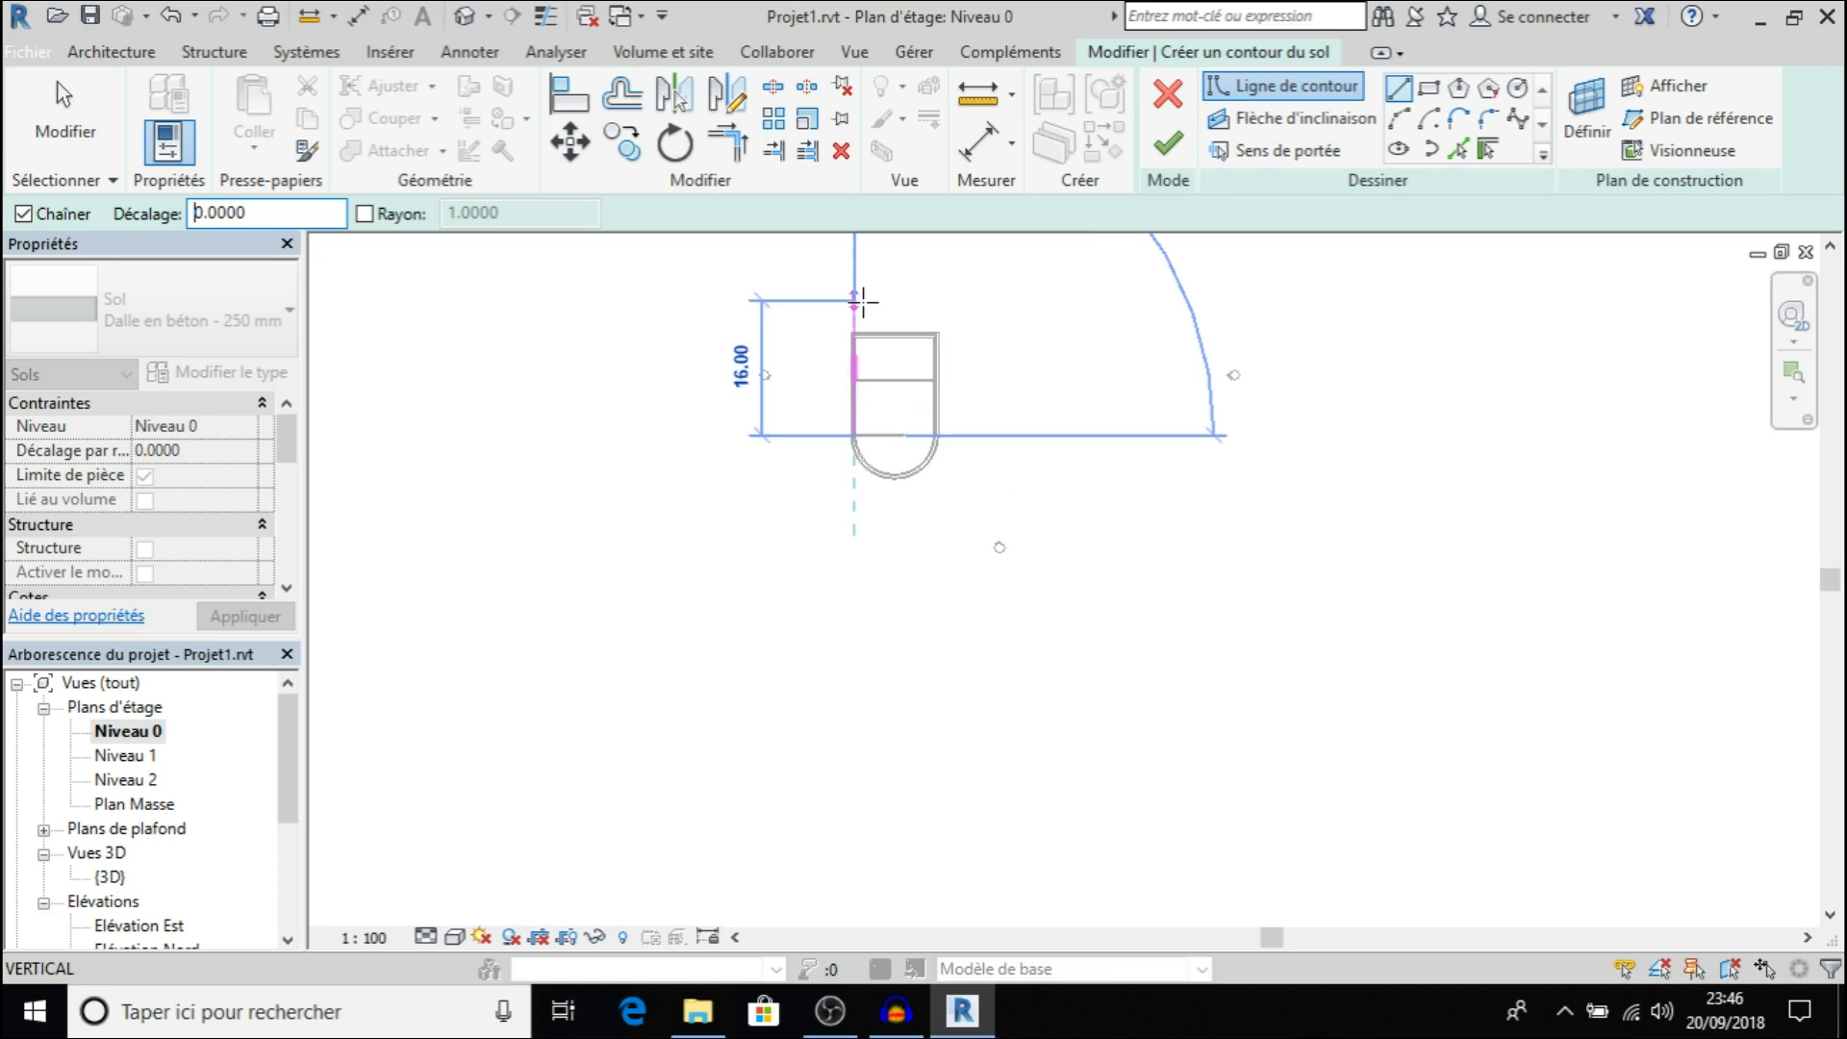
{"action": "scroll", "coordinate": [857, 297], "scroll_direction": "up", "scroll_amount": 3}
{"action": "scroll", "coordinate": [857, 296], "scroll_direction": "up", "scroll_amount": 3}
{"action": "scroll", "coordinate": [844, 338], "scroll_direction": "up", "scroll_amount": 2}
{"action": "scroll", "coordinate": [813, 660], "scroll_direction": "up", "scroll_amount": 2}
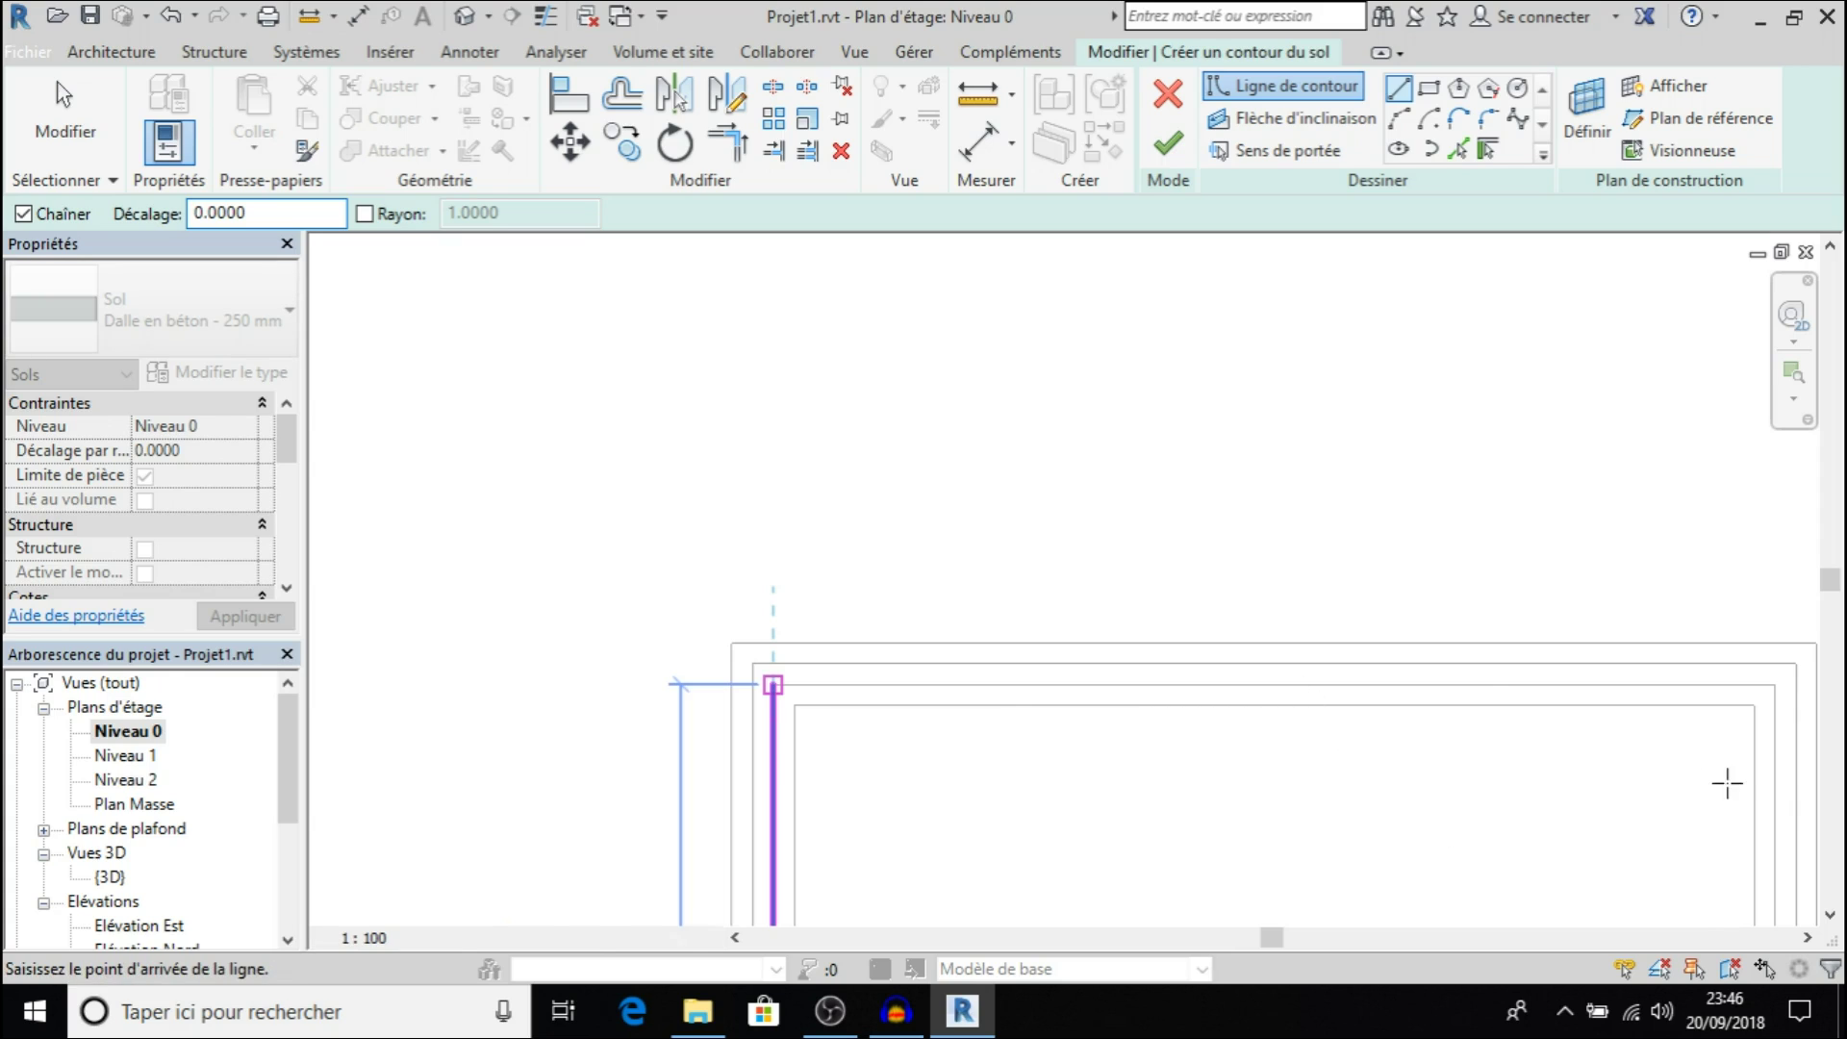
{"action": "left_click", "coordinate": [1773, 685]}
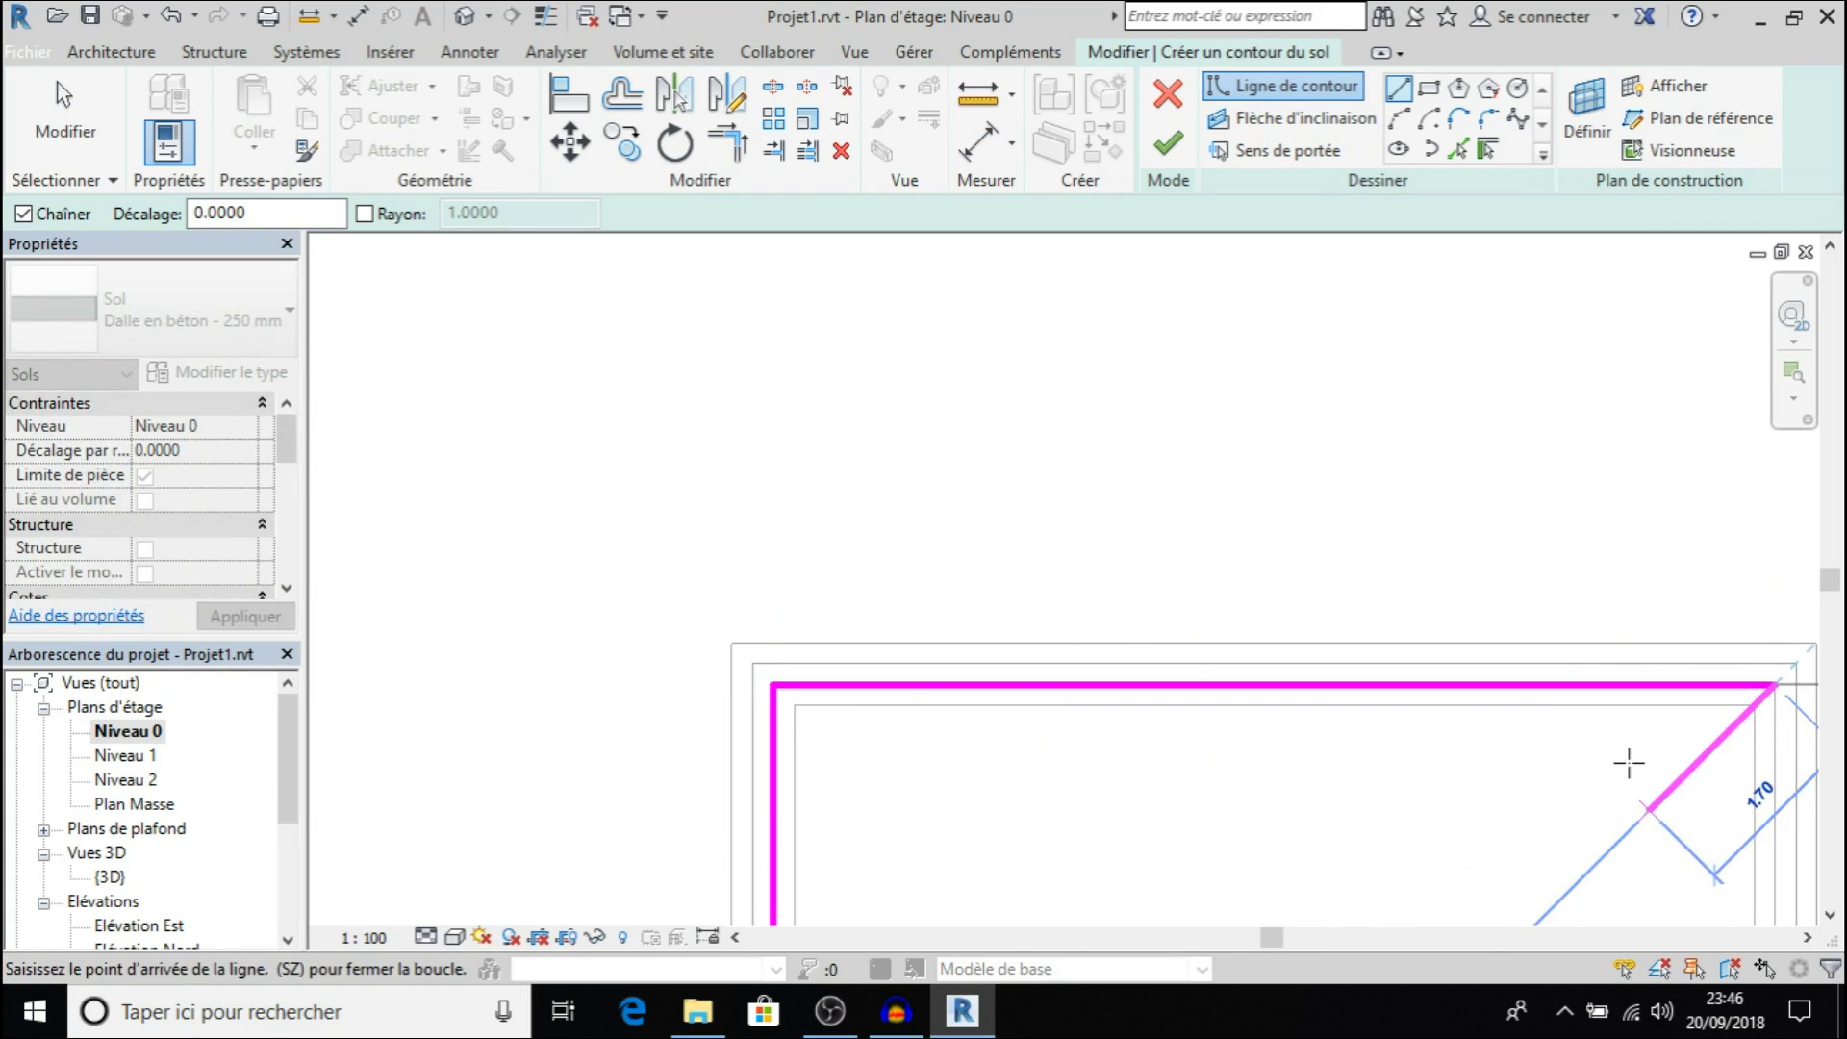
Draw the vertical boundary edge up to where the curved wall begins
{"action": "scroll", "coordinate": [1634, 786], "scroll_direction": "down", "scroll_amount": 5}
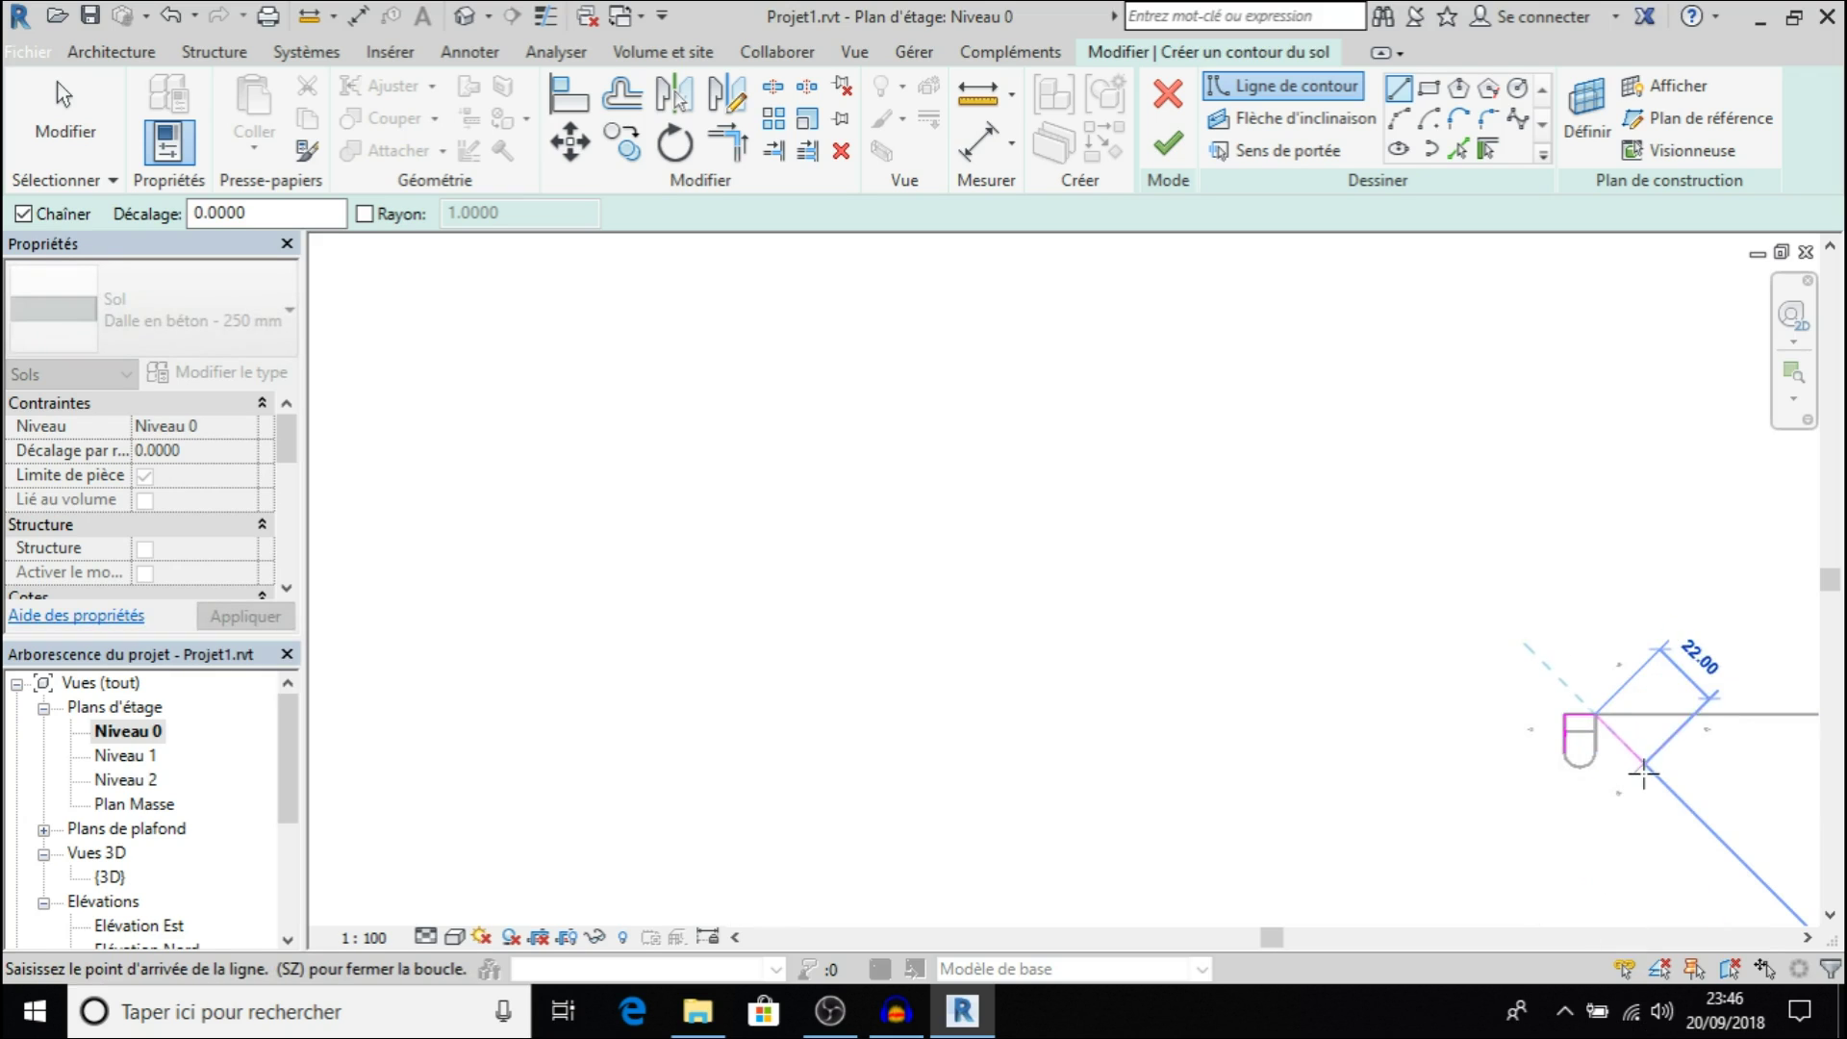
{"action": "scroll", "coordinate": [1600, 765], "scroll_direction": "up", "scroll_amount": 4}
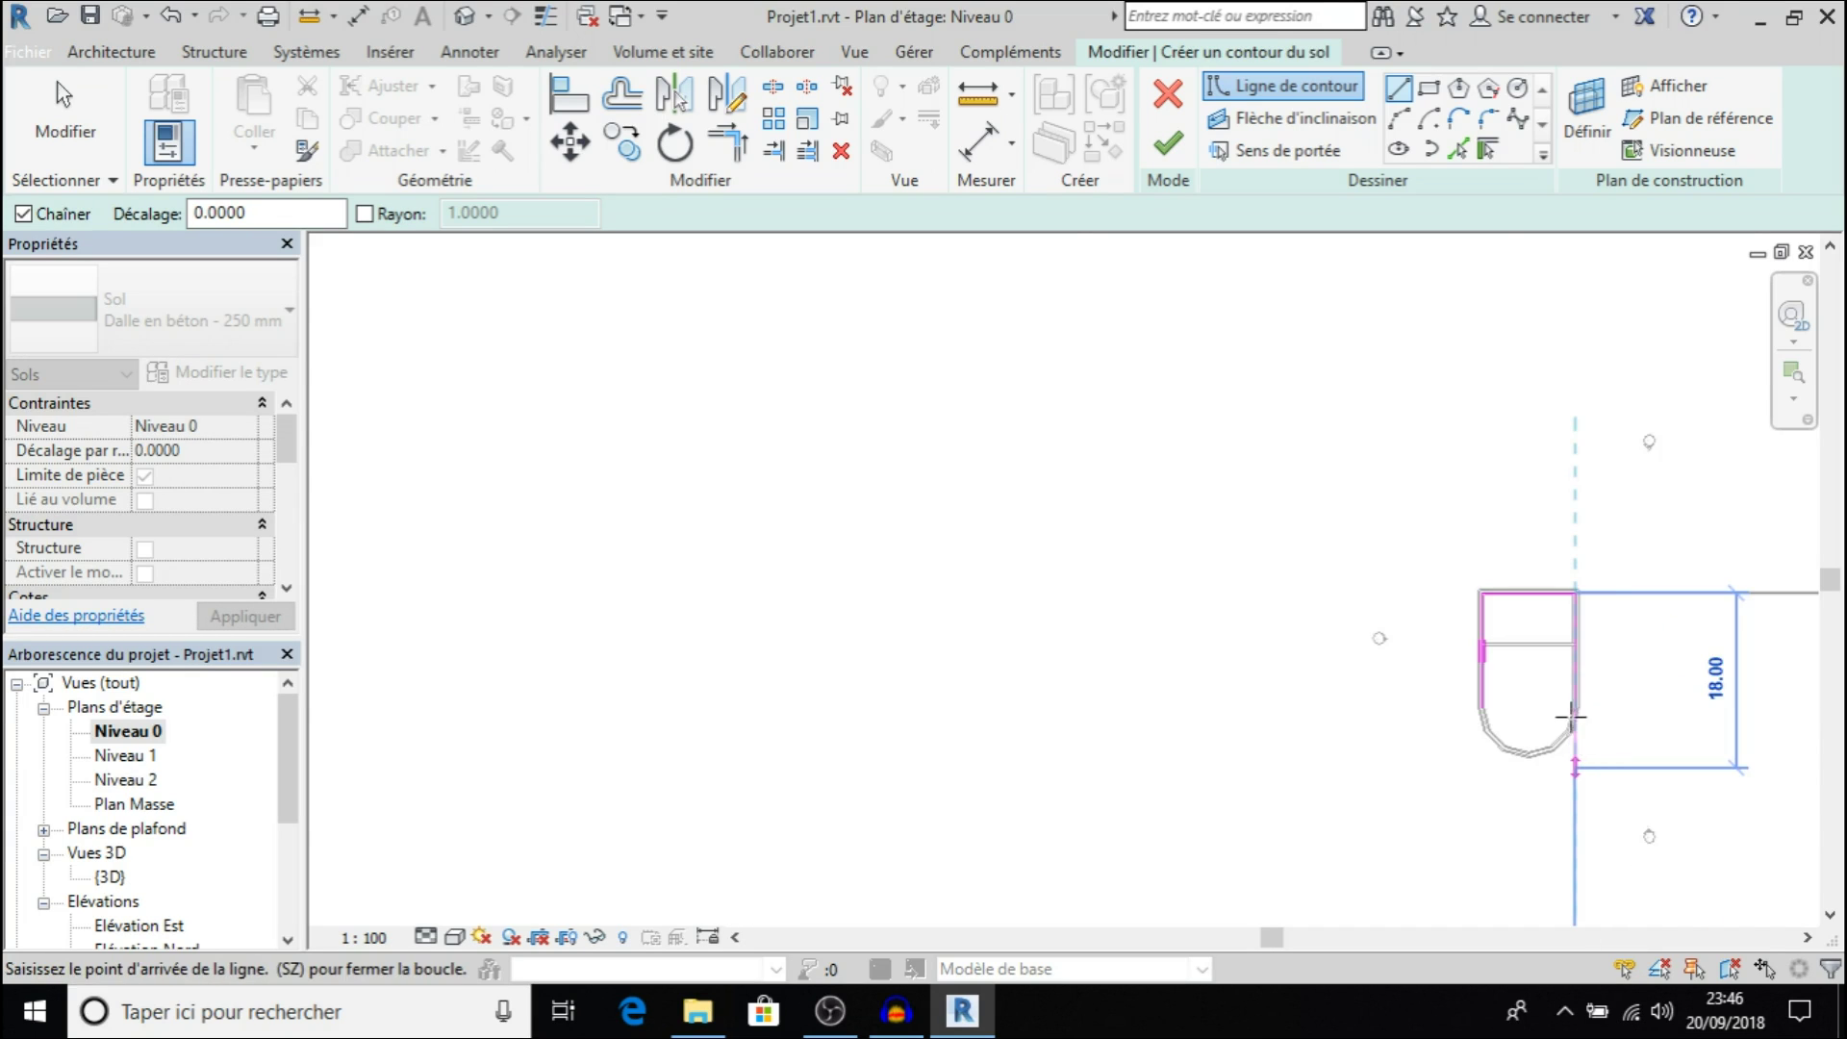
{"action": "scroll", "coordinate": [1570, 716], "scroll_direction": "up", "scroll_amount": 5}
{"action": "scroll", "coordinate": [1431, 366], "scroll_direction": "up", "scroll_amount": 1}
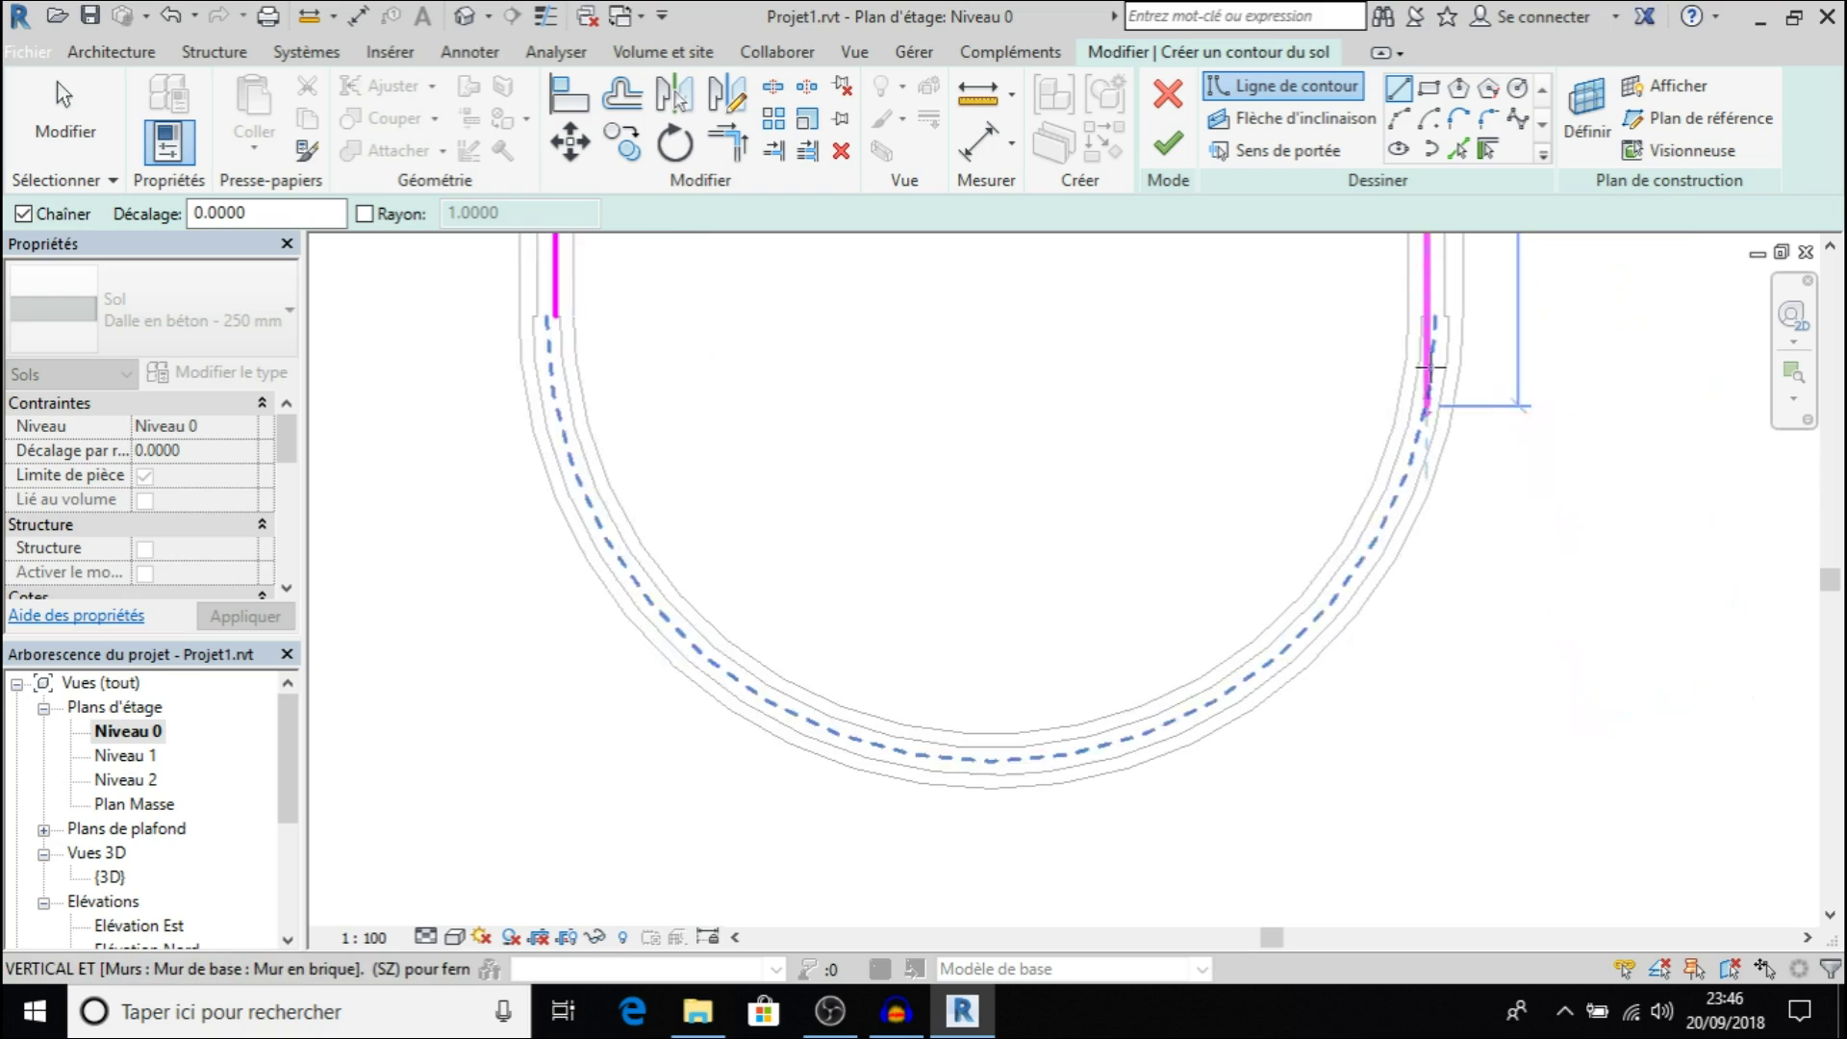
{"action": "left_click", "coordinate": [1428, 314]}
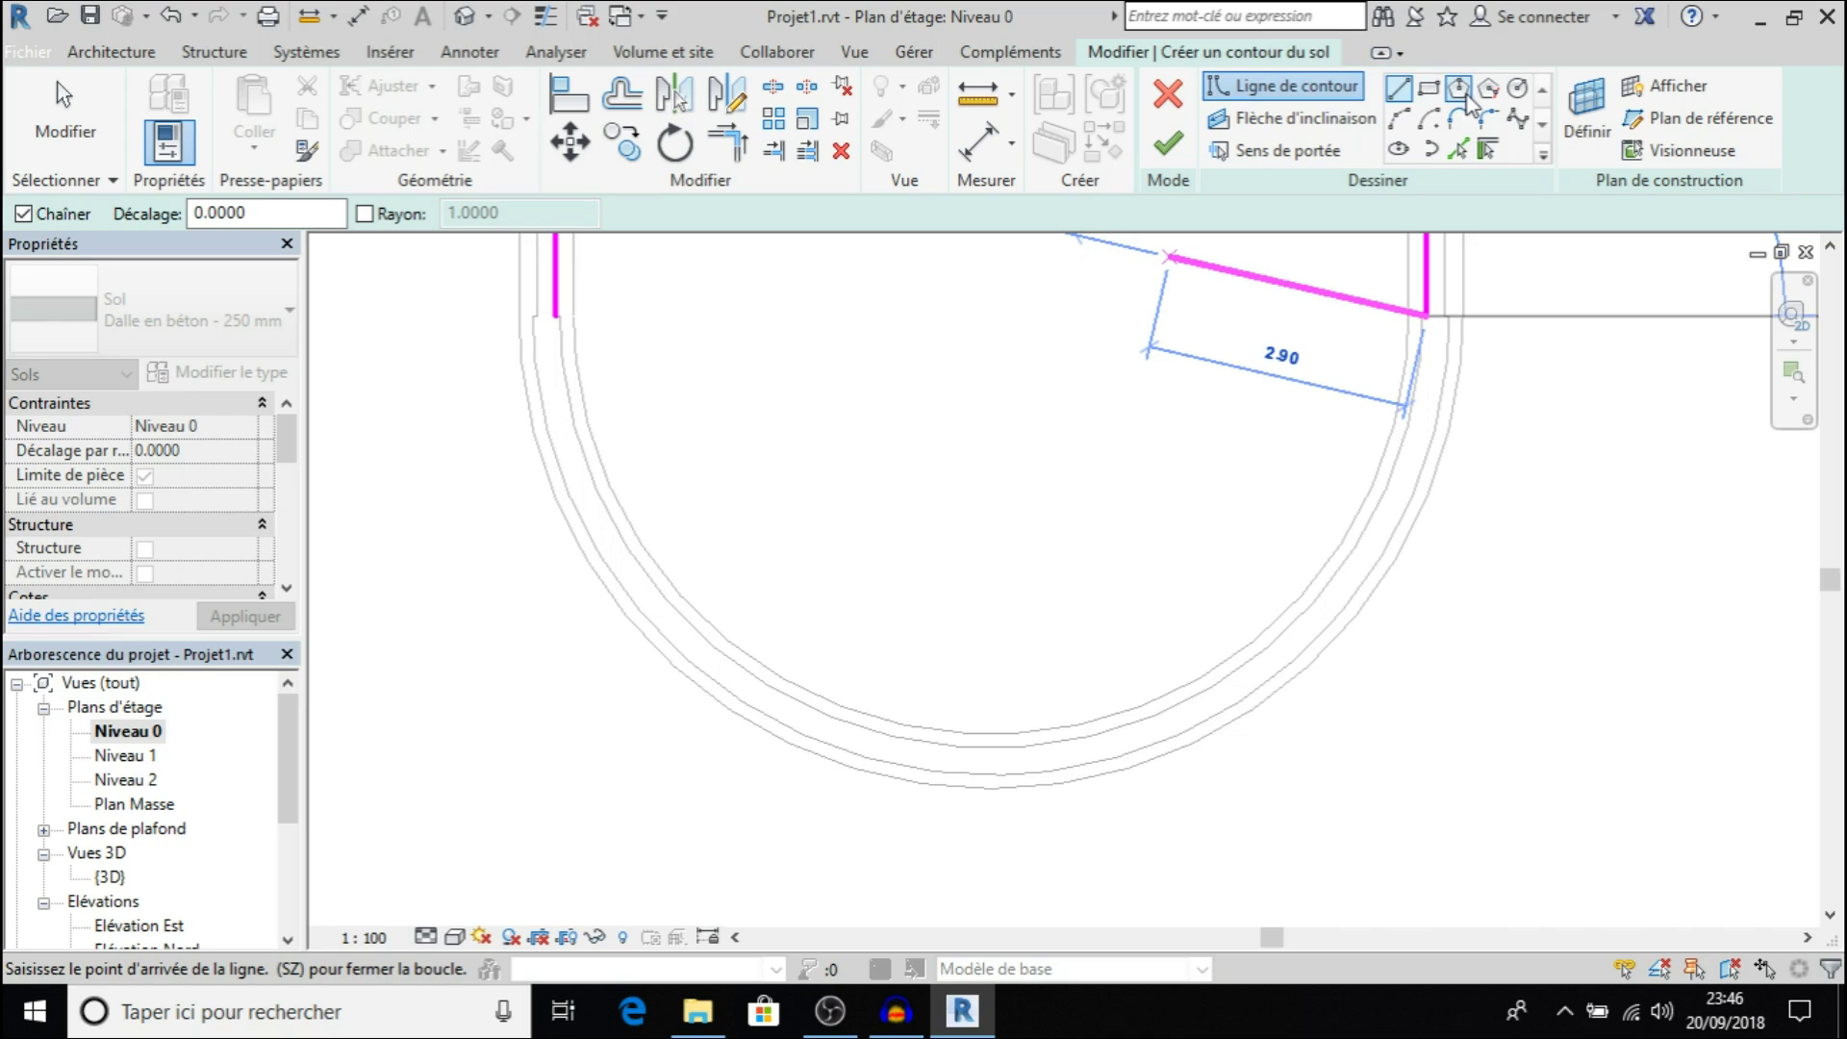
Close the outline with a 4.80 m start-end-radius semicircular arc around the rounded end
{"action": "left_click", "coordinate": [1398, 123]}
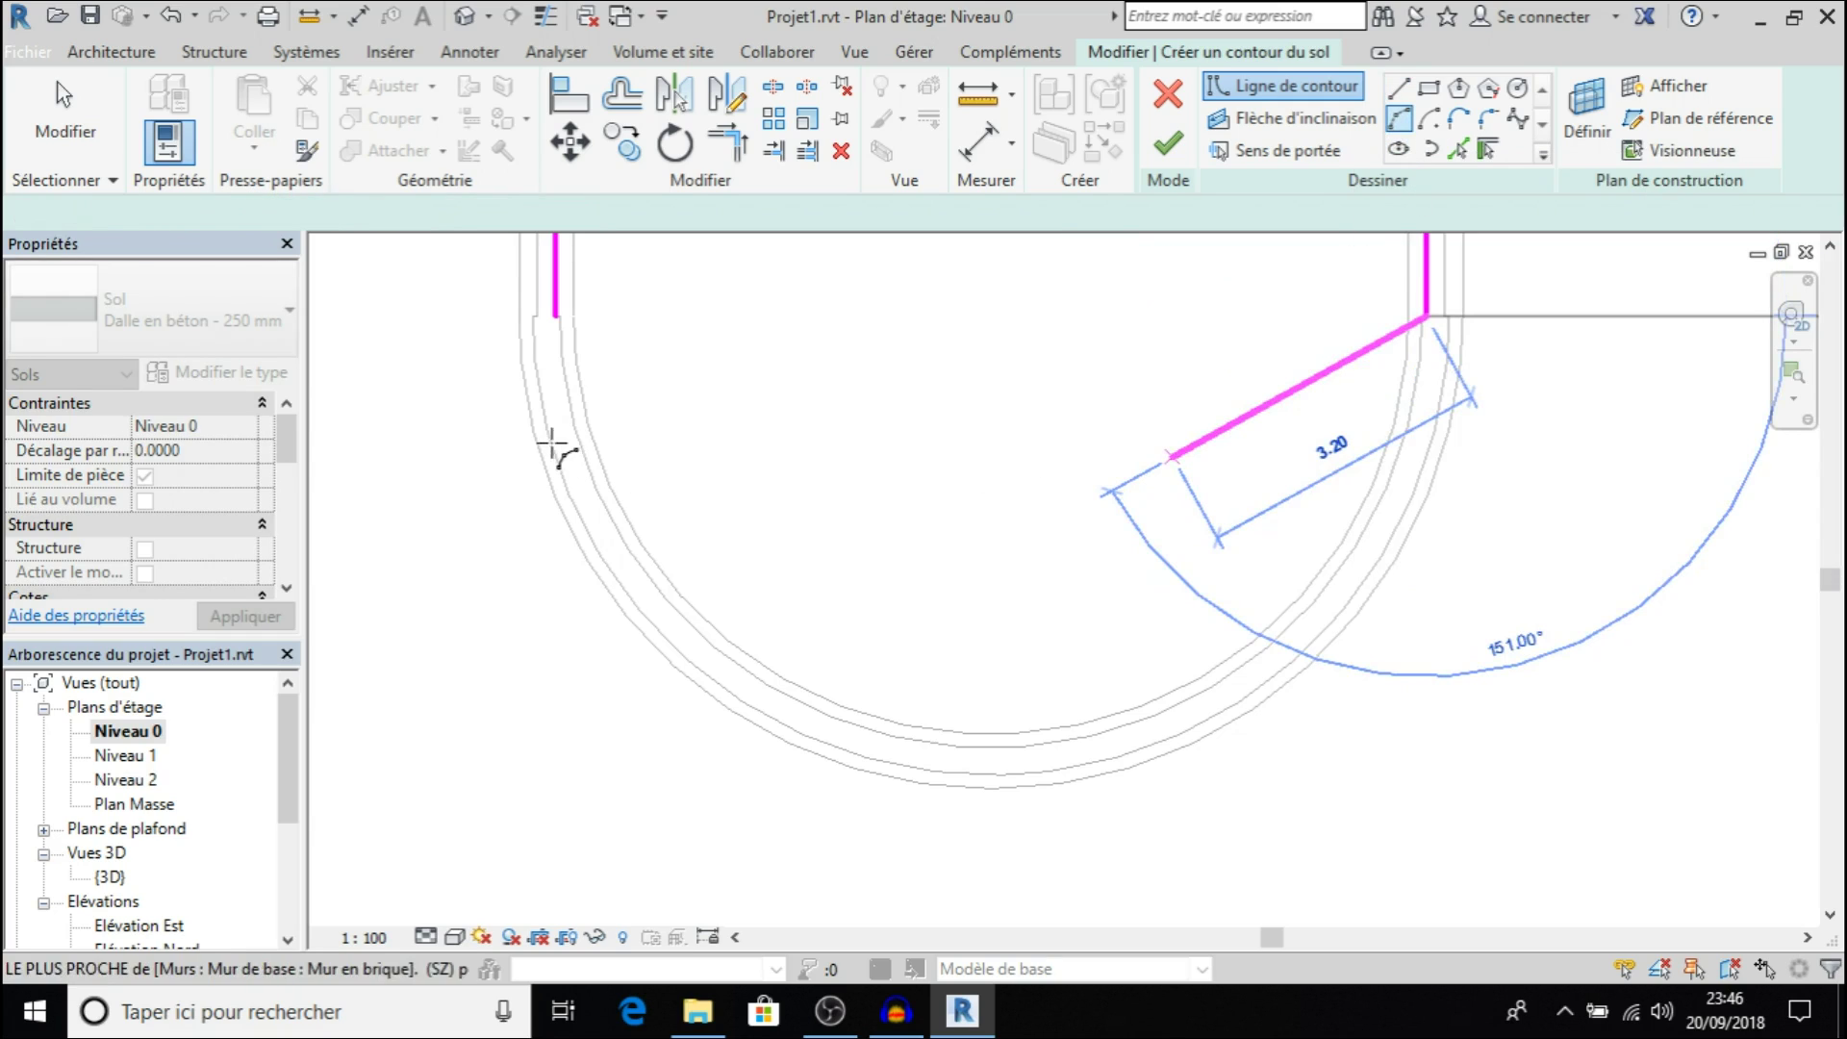
{"action": "left_click", "coordinate": [555, 316]}
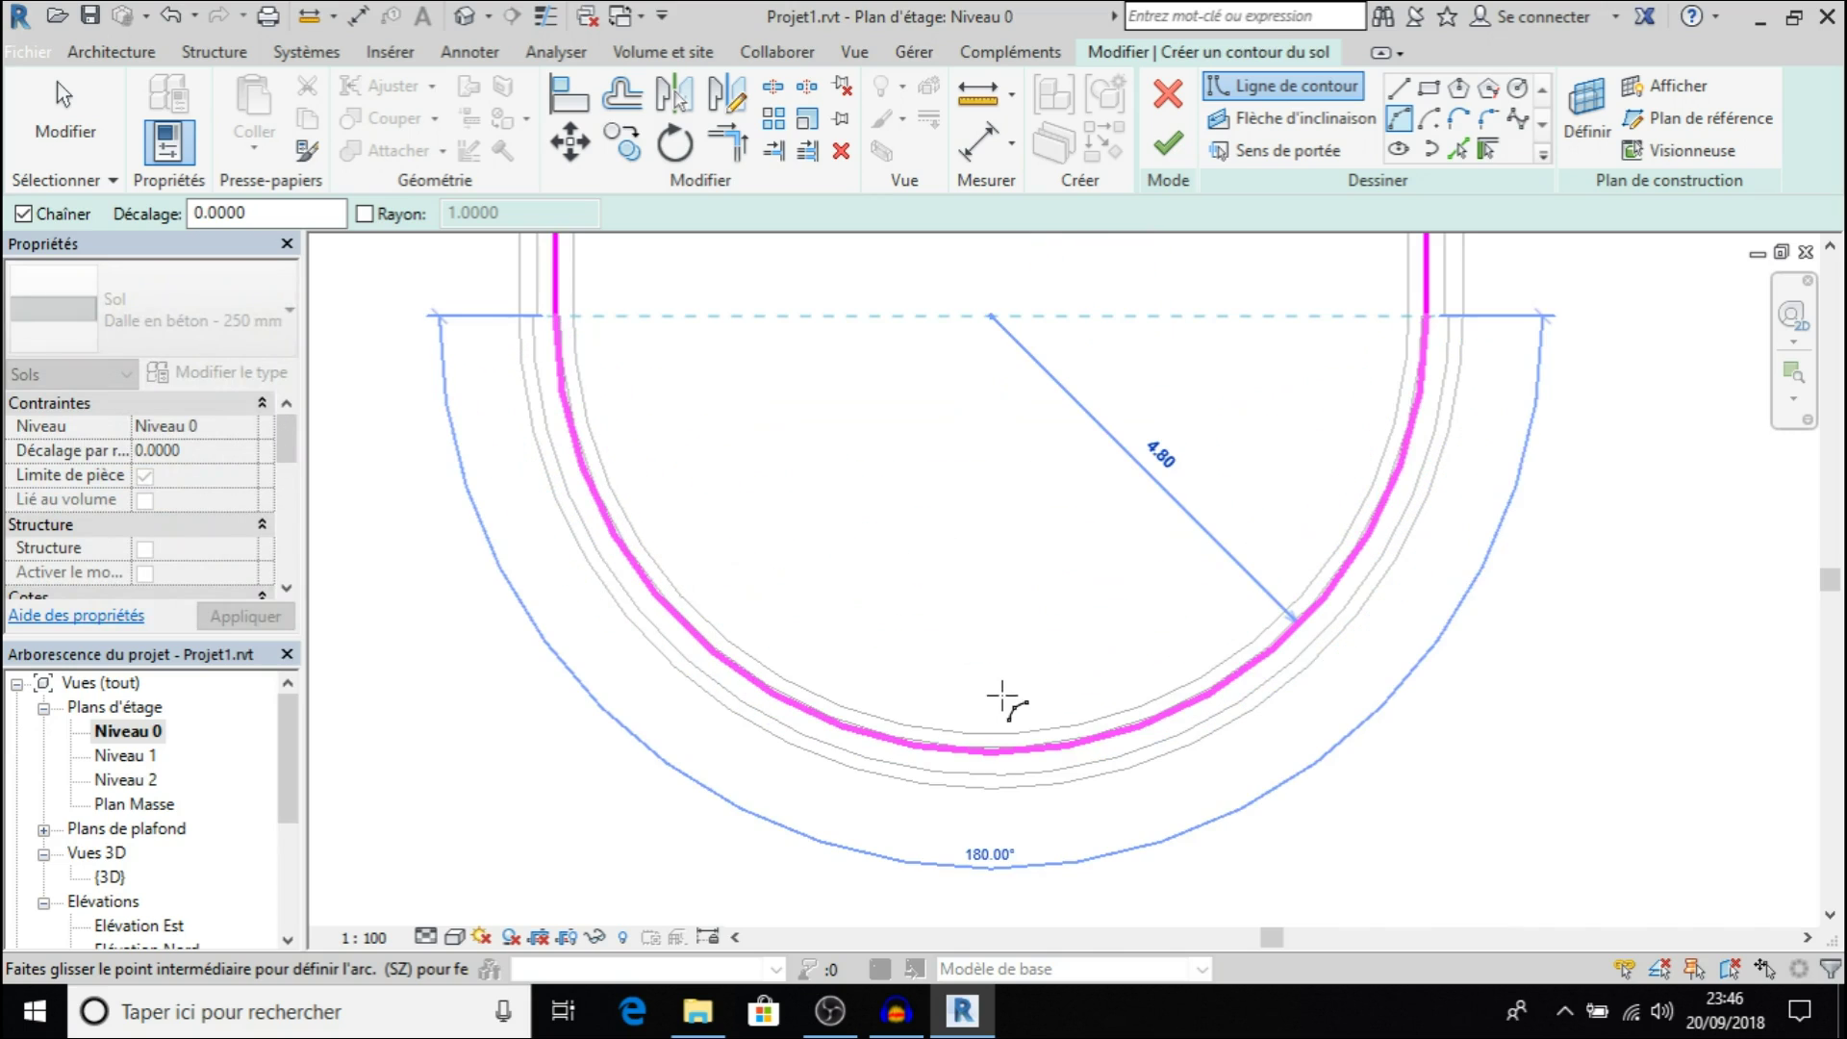
{"action": "left_click", "coordinate": [974, 750]}
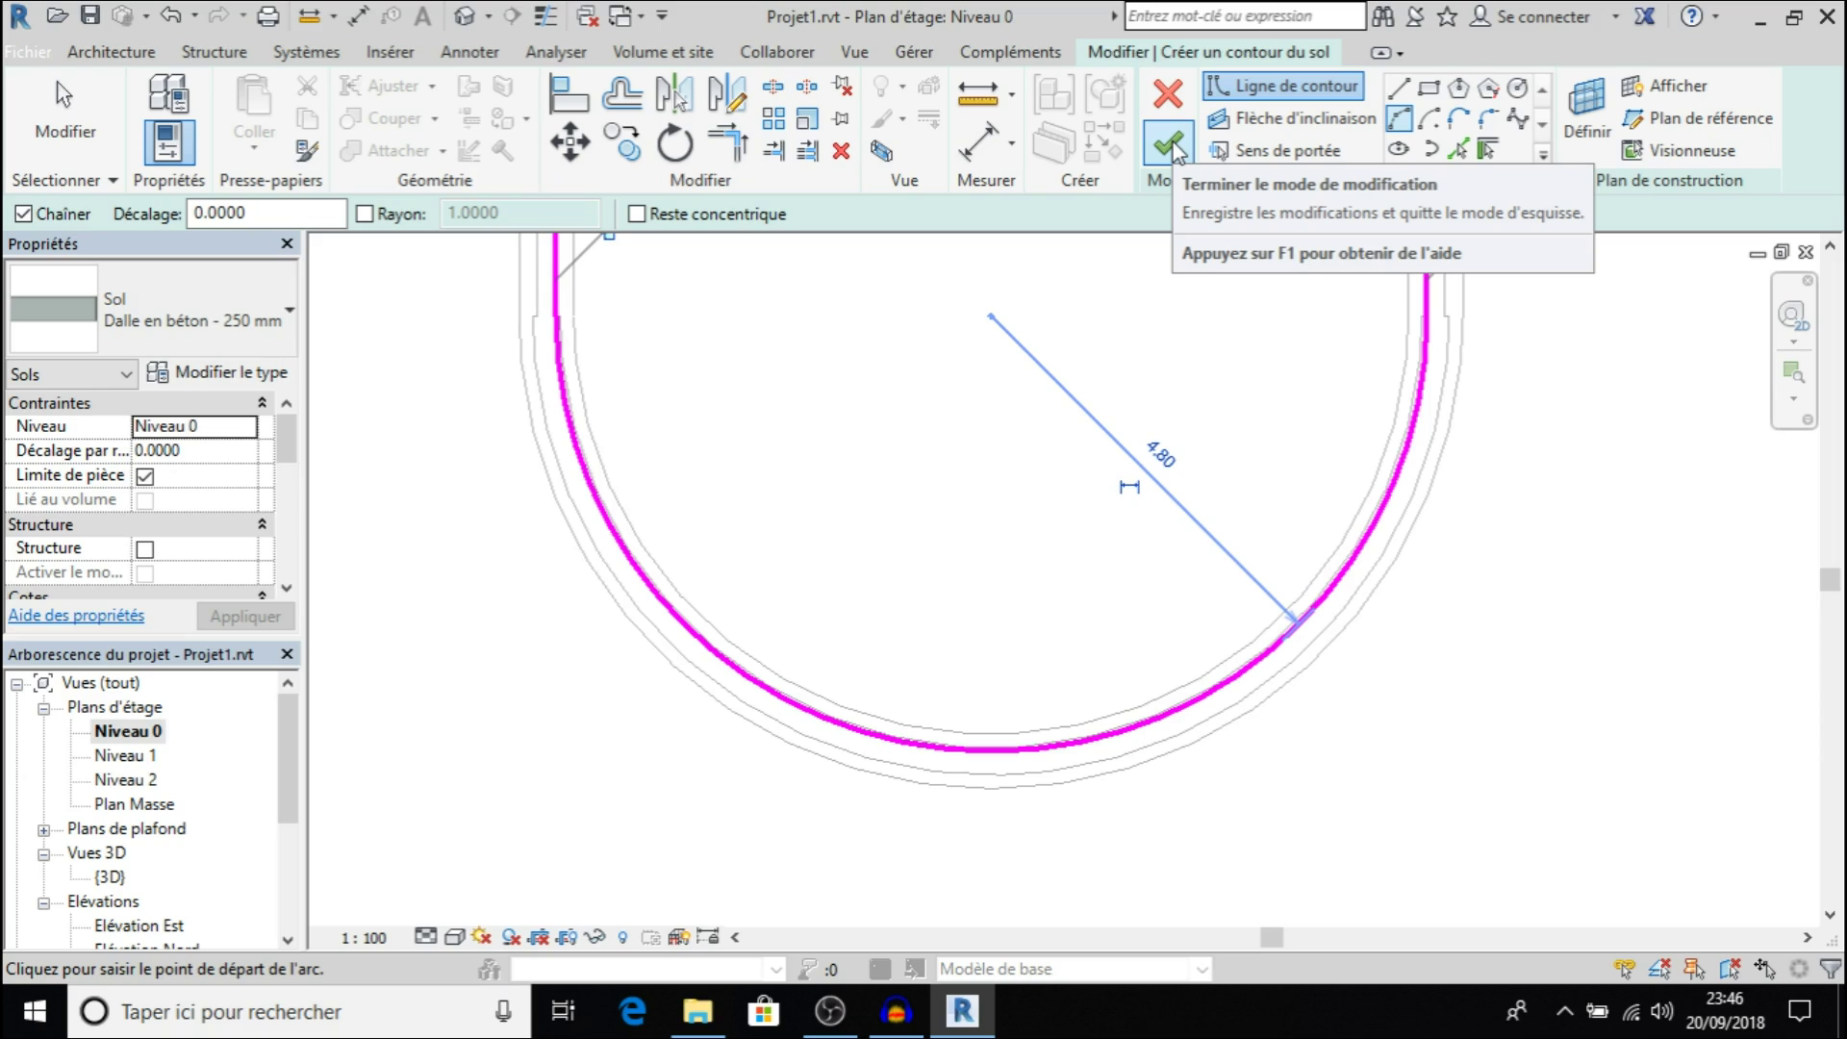
Finish the sketch, answer the wall-attach prompt, and detach the slab from the walls
{"action": "left_click", "coordinate": [1174, 147]}
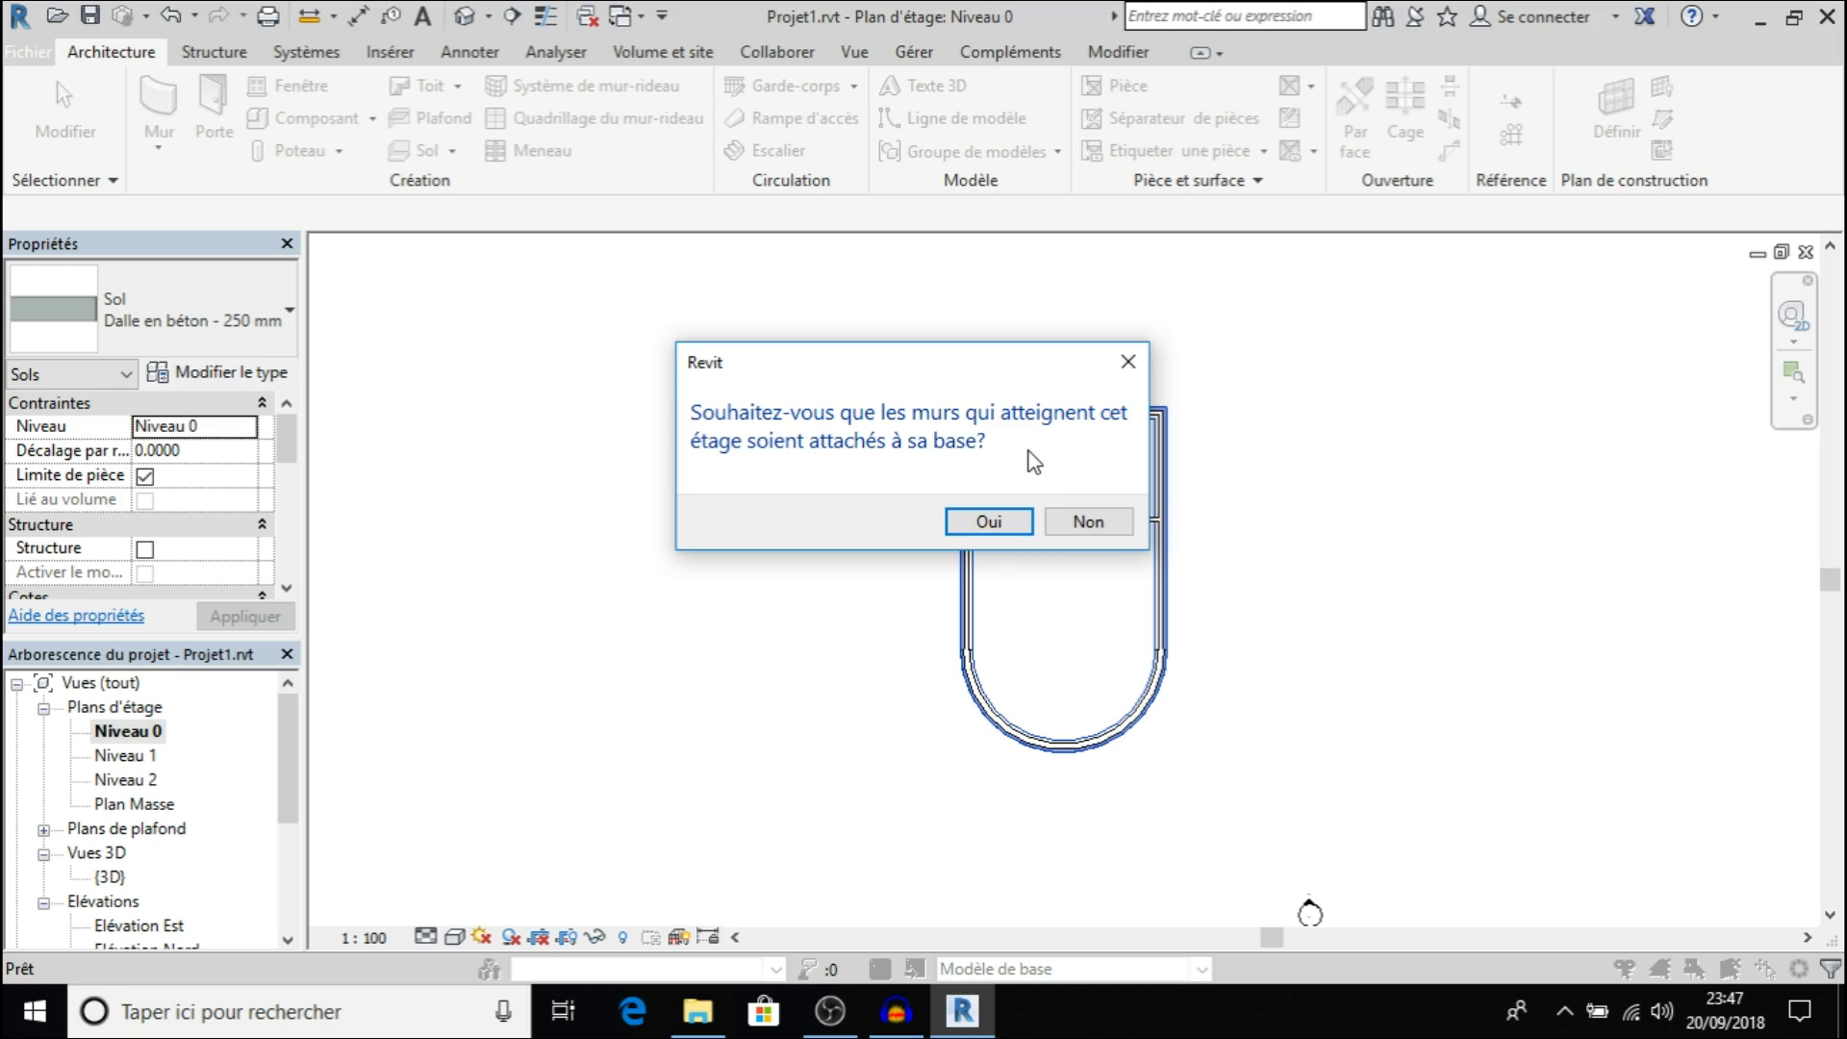
{"action": "left_click", "coordinate": [1001, 528]}
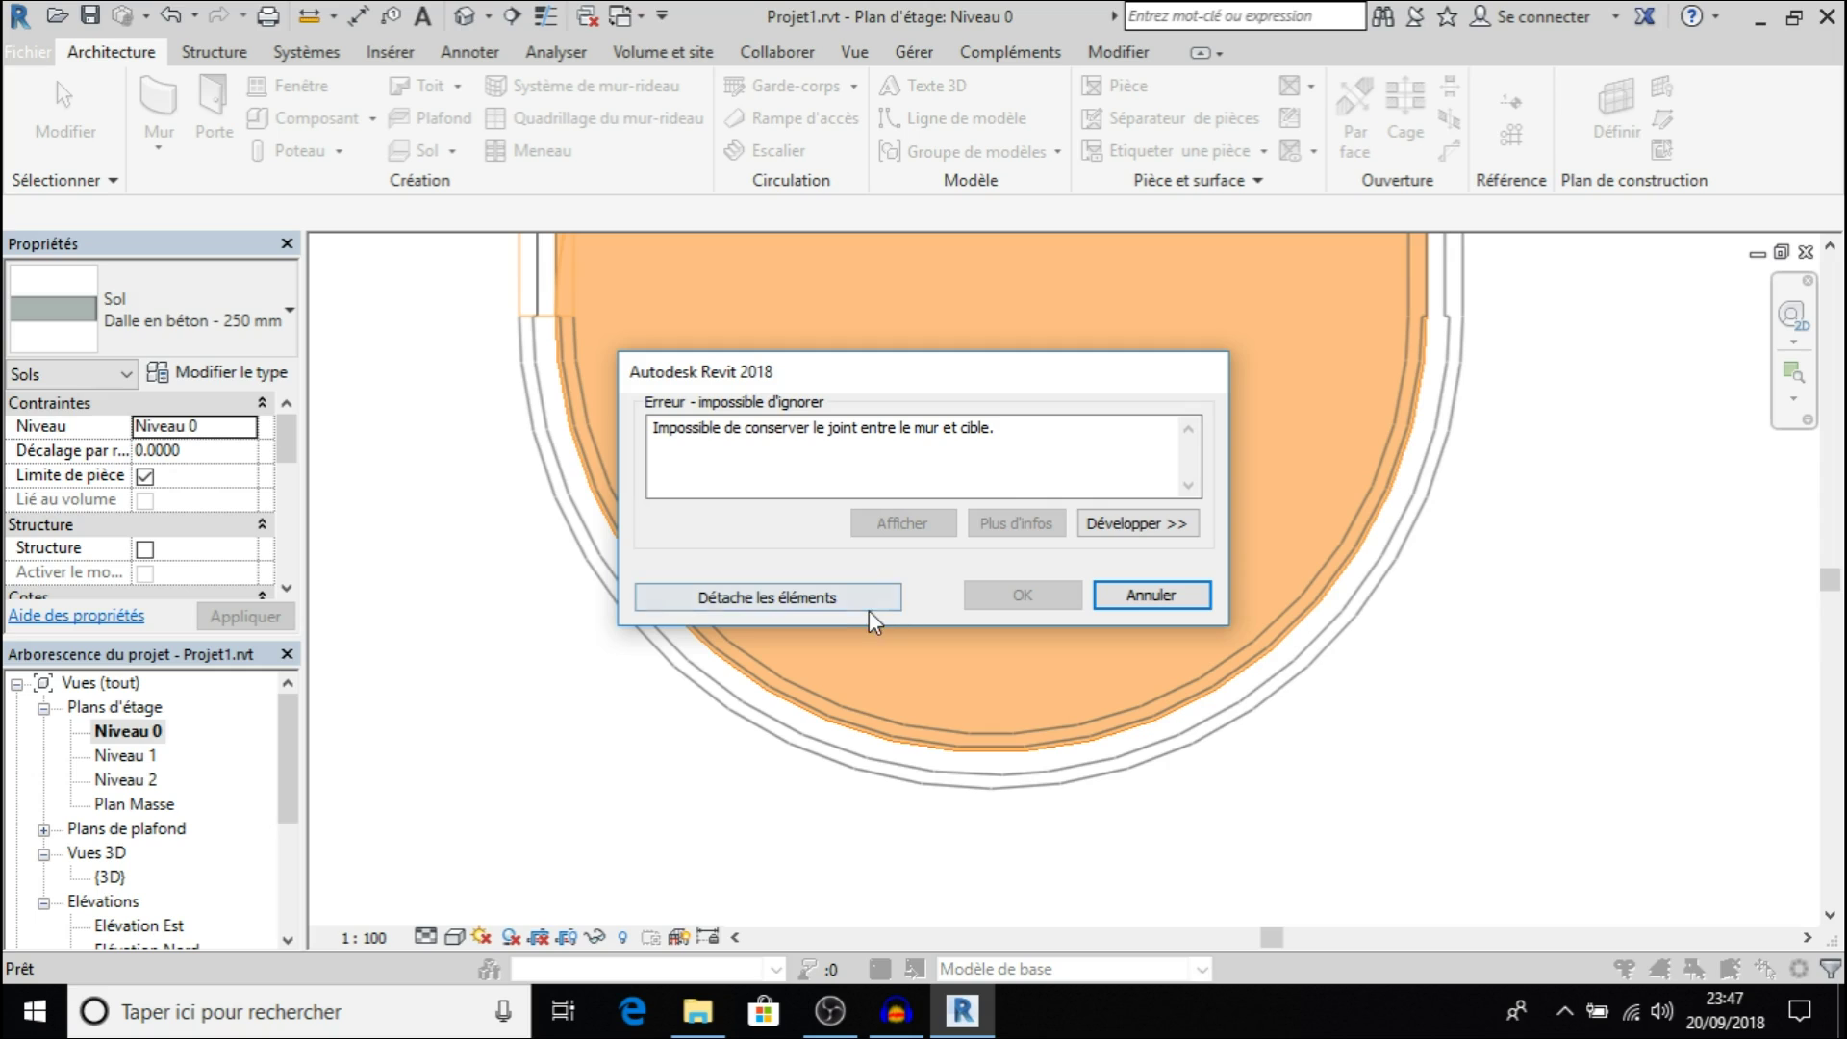
{"action": "left_click", "coordinate": [811, 603]}
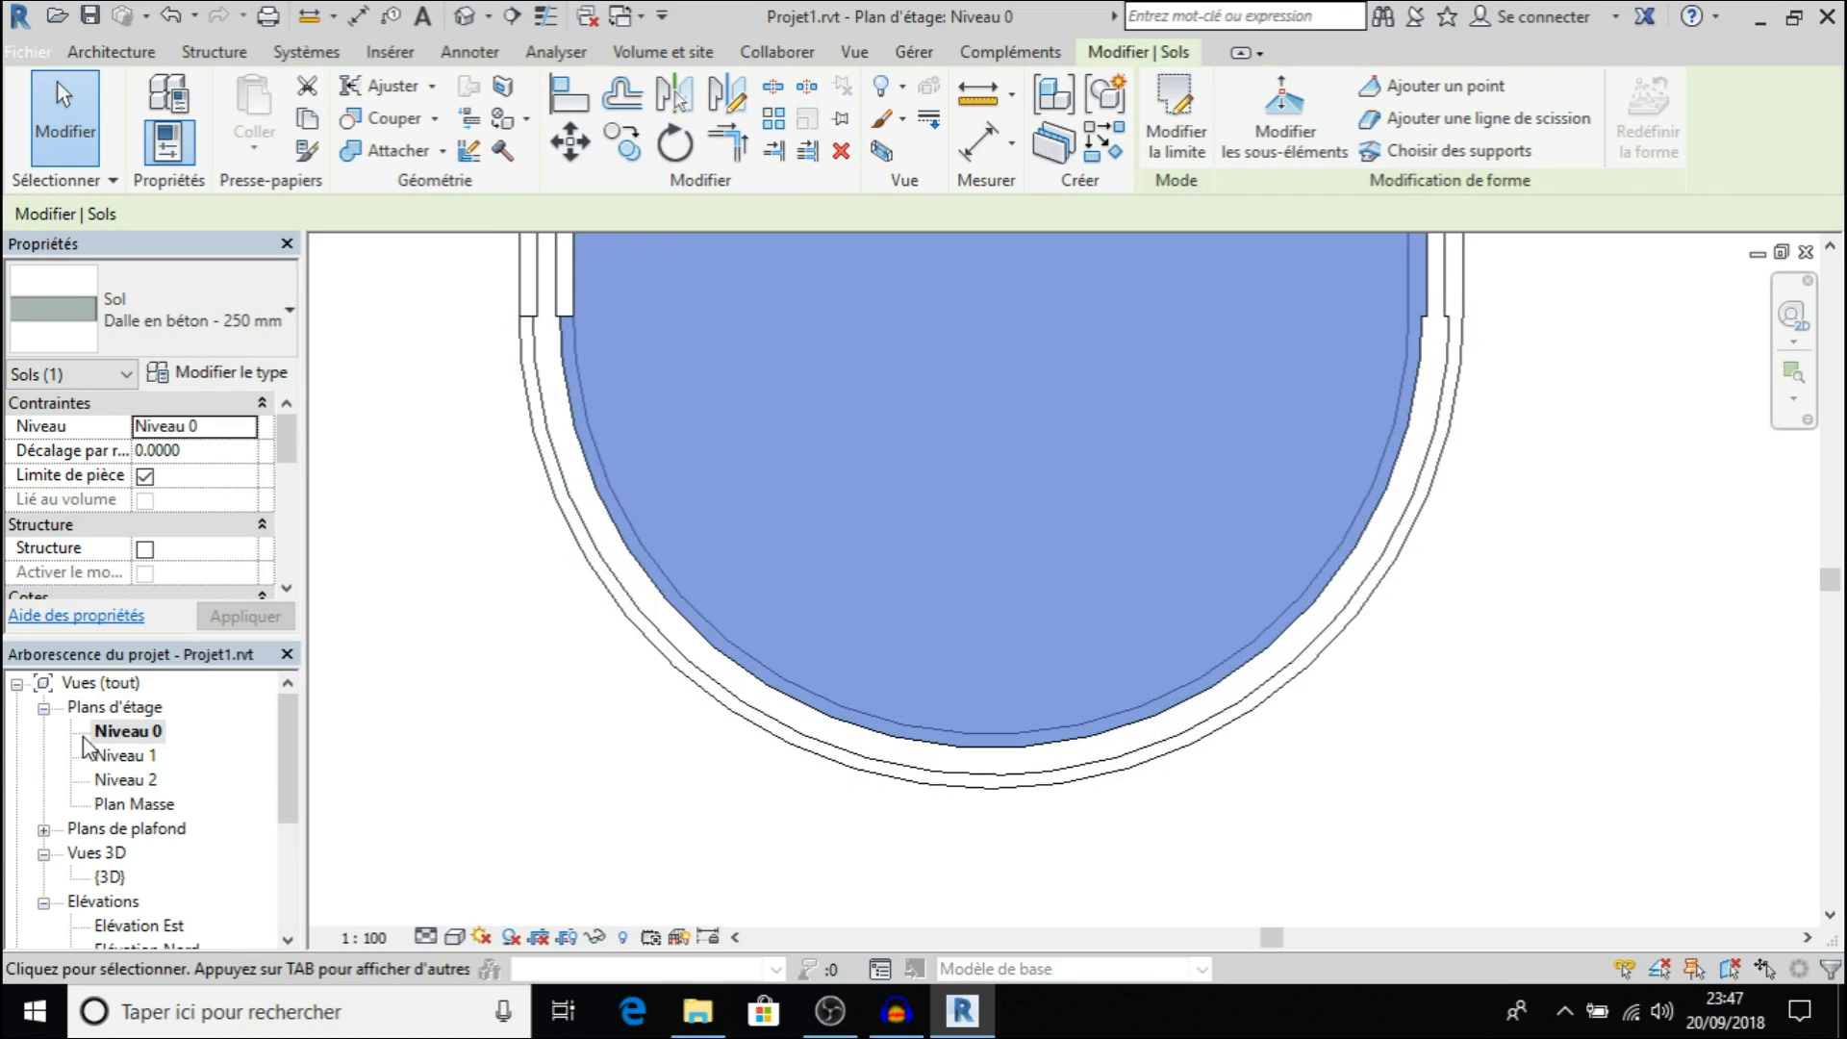
Open the {3D} view and zoom, pan and orbit to examine the slab's curved edge
{"action": "double_click", "coordinate": [114, 877]}
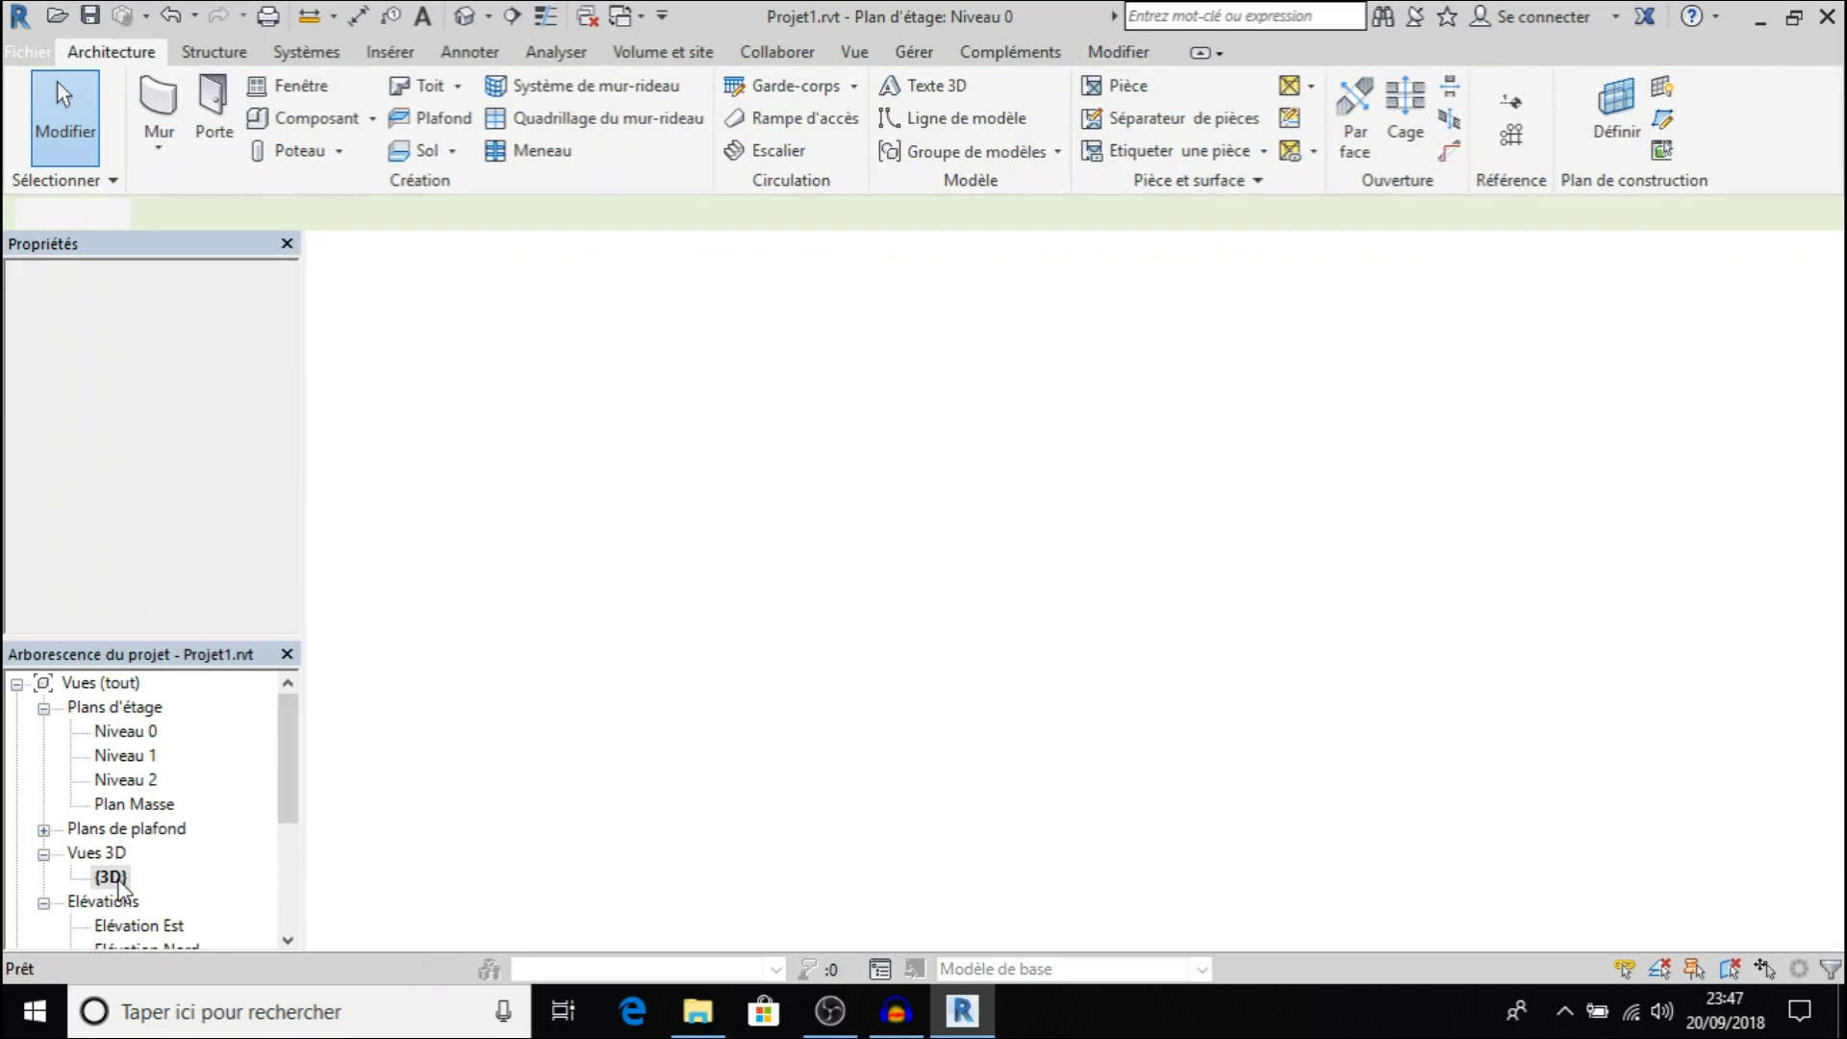
{"action": "scroll", "coordinate": [1105, 821], "scroll_direction": "up", "scroll_amount": 2}
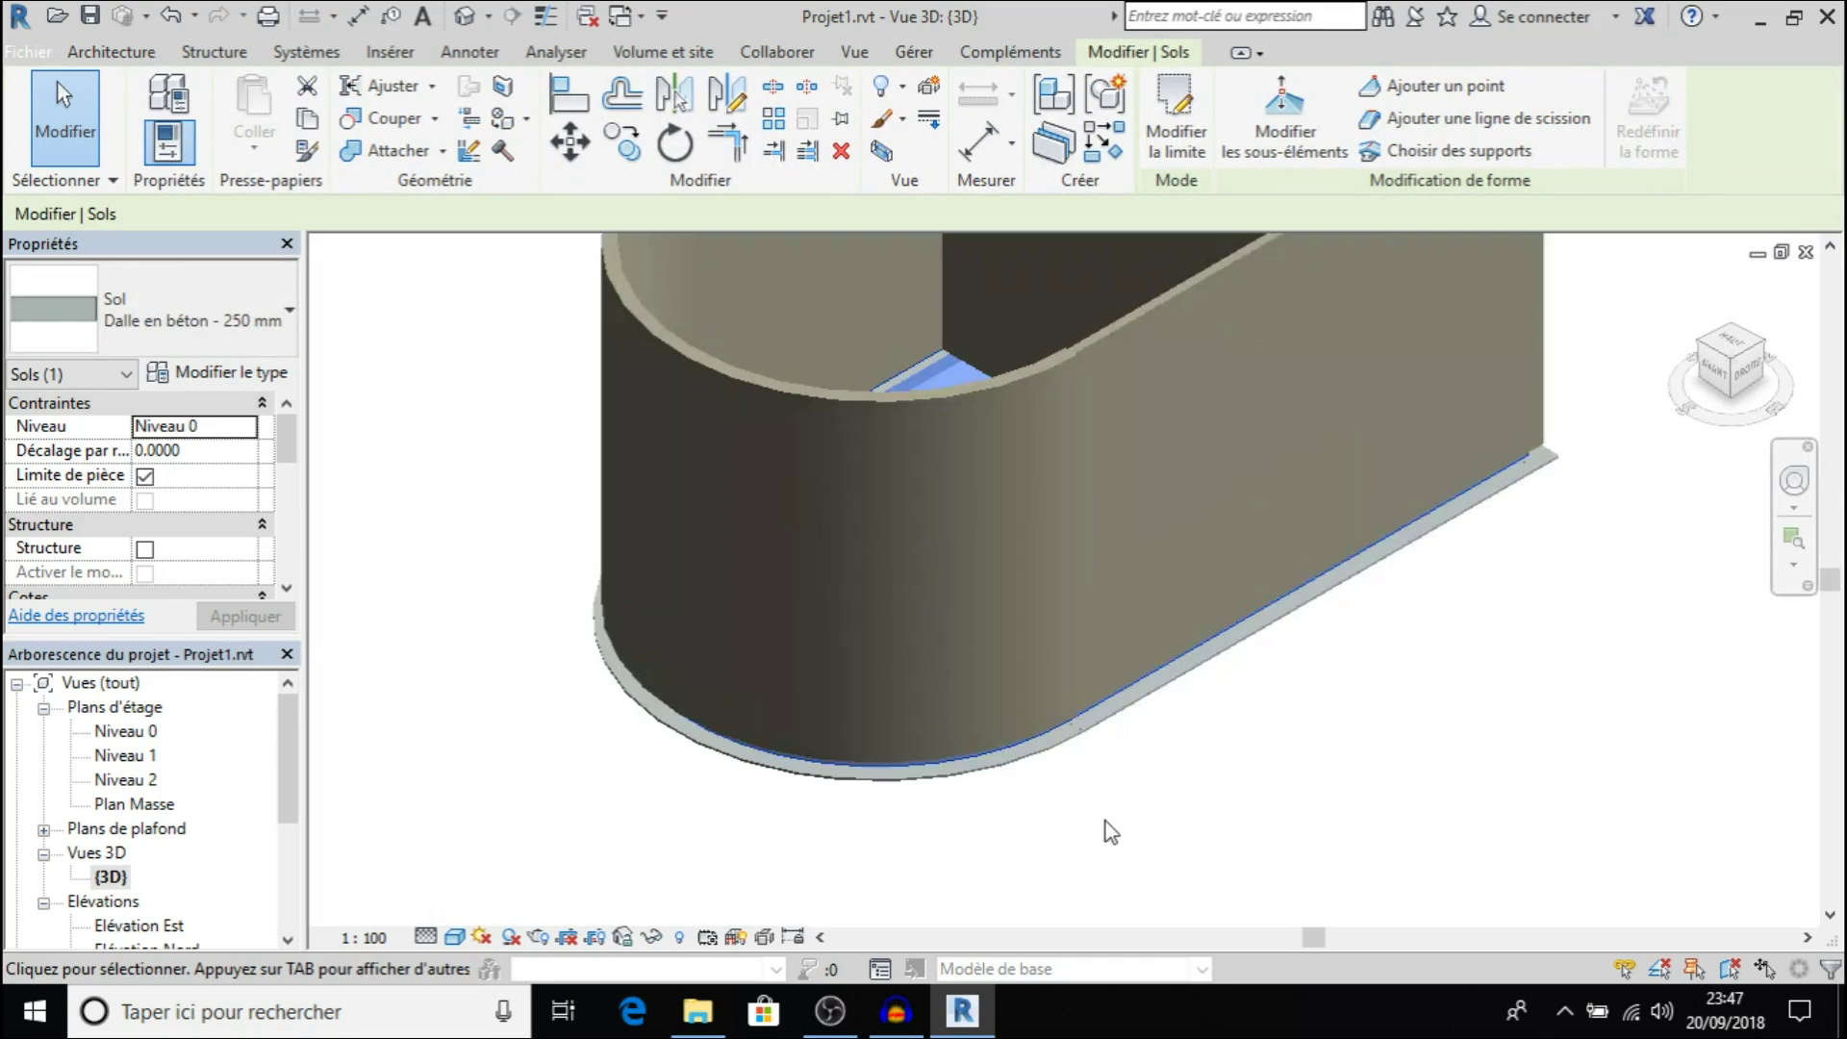
{"action": "scroll", "coordinate": [1087, 788], "scroll_direction": "up", "scroll_amount": 2}
{"action": "scroll", "coordinate": [1084, 793], "scroll_direction": "up", "scroll_amount": 1}
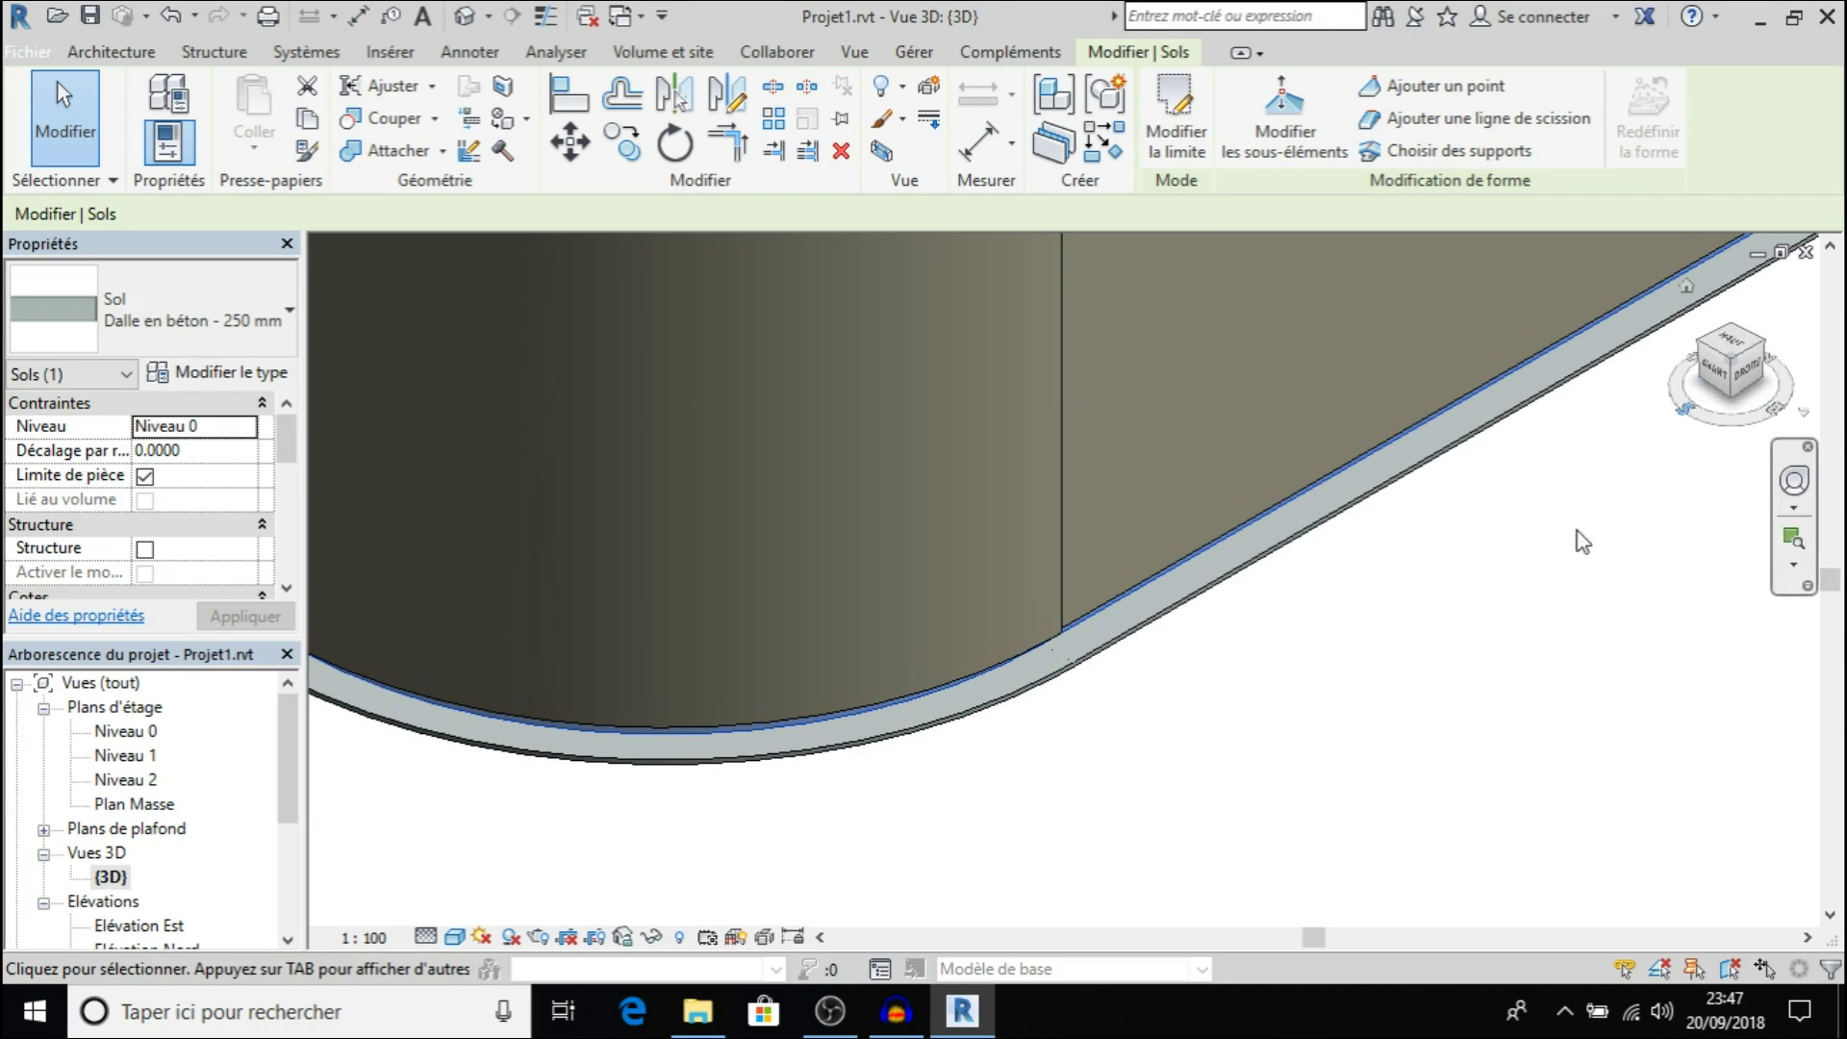
{"action": "mouse_move", "coordinate": [1105, 606]}
{"action": "middle_mouse_down"}
{"action": "mouse_move", "coordinate": [1104, 498]}
{"action": "mouse_move", "coordinate": [1131, 525]}
{"action": "middle_mouse_up"}
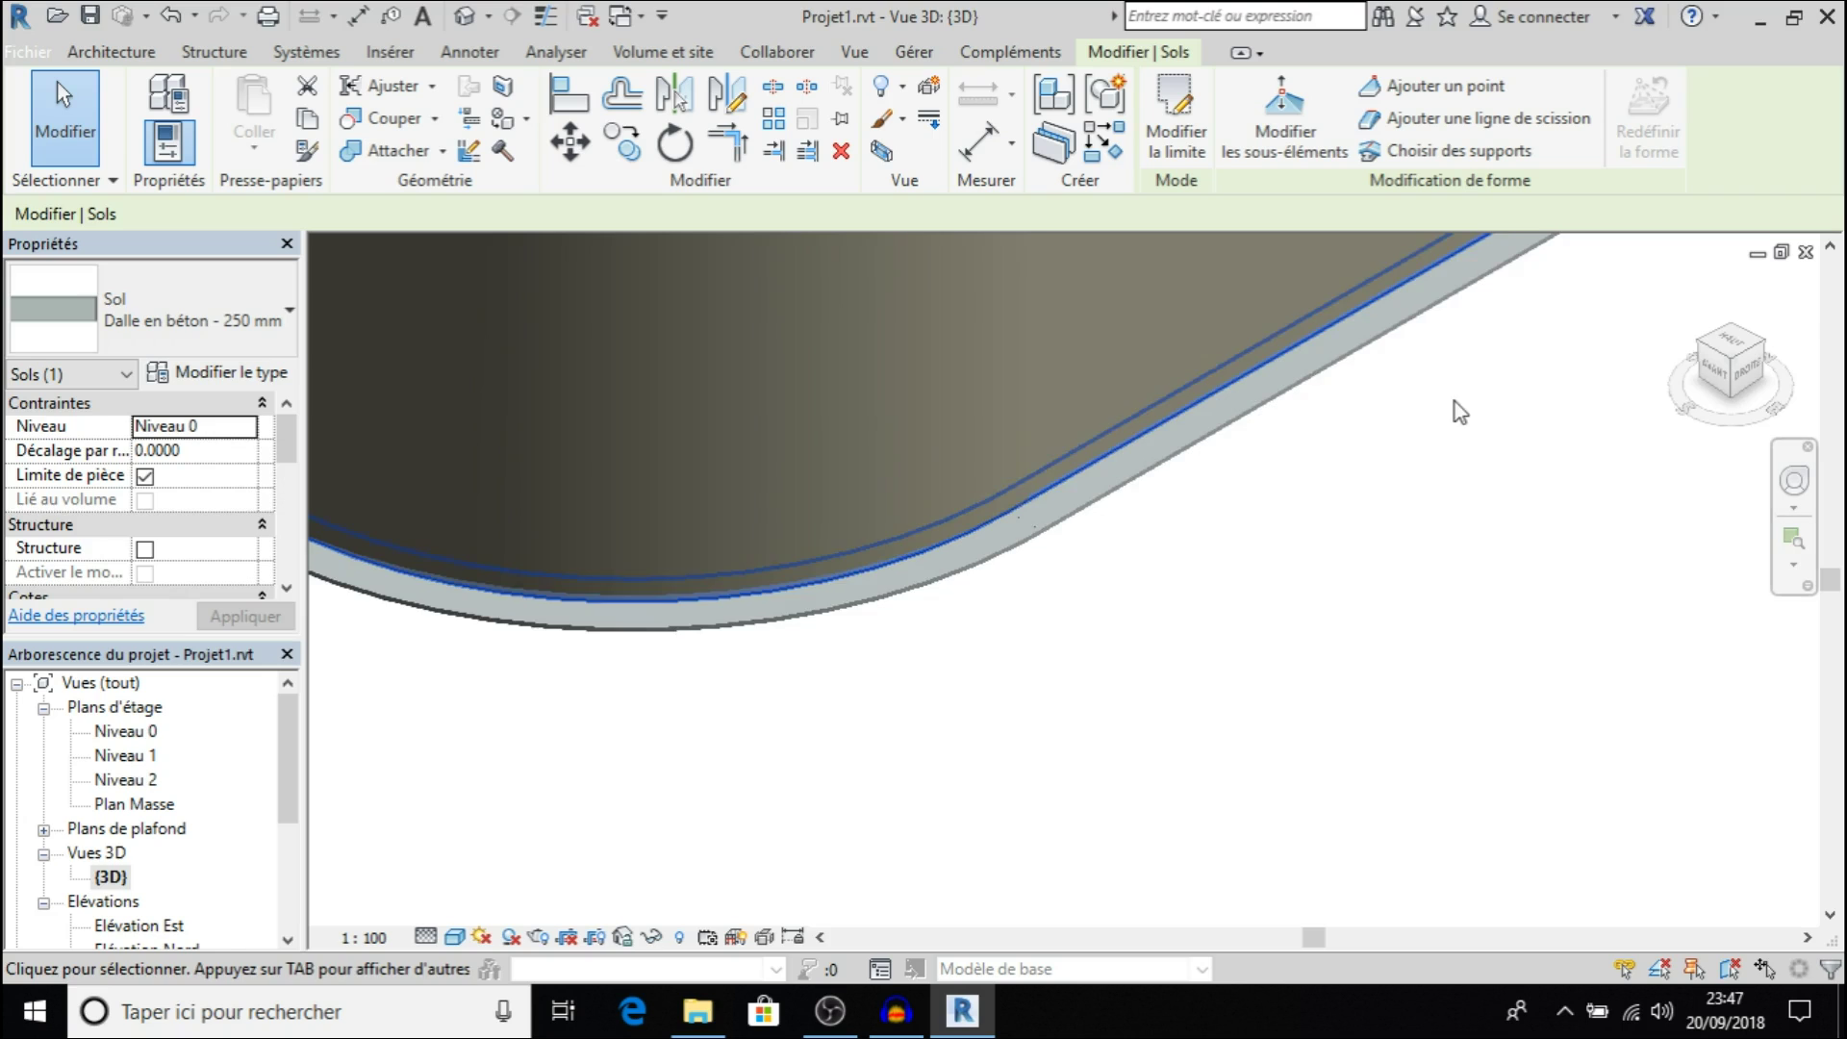
{"action": "left_click_drag", "start_coordinate": [1740, 375], "coordinate": [1722, 349]}
{"action": "mouse_move", "coordinate": [965, 375]}
{"action": "middle_mouse_down"}
{"action": "mouse_move", "coordinate": [1017, 532]}
{"action": "mouse_move", "coordinate": [1180, 742]}
{"action": "middle_mouse_up"}
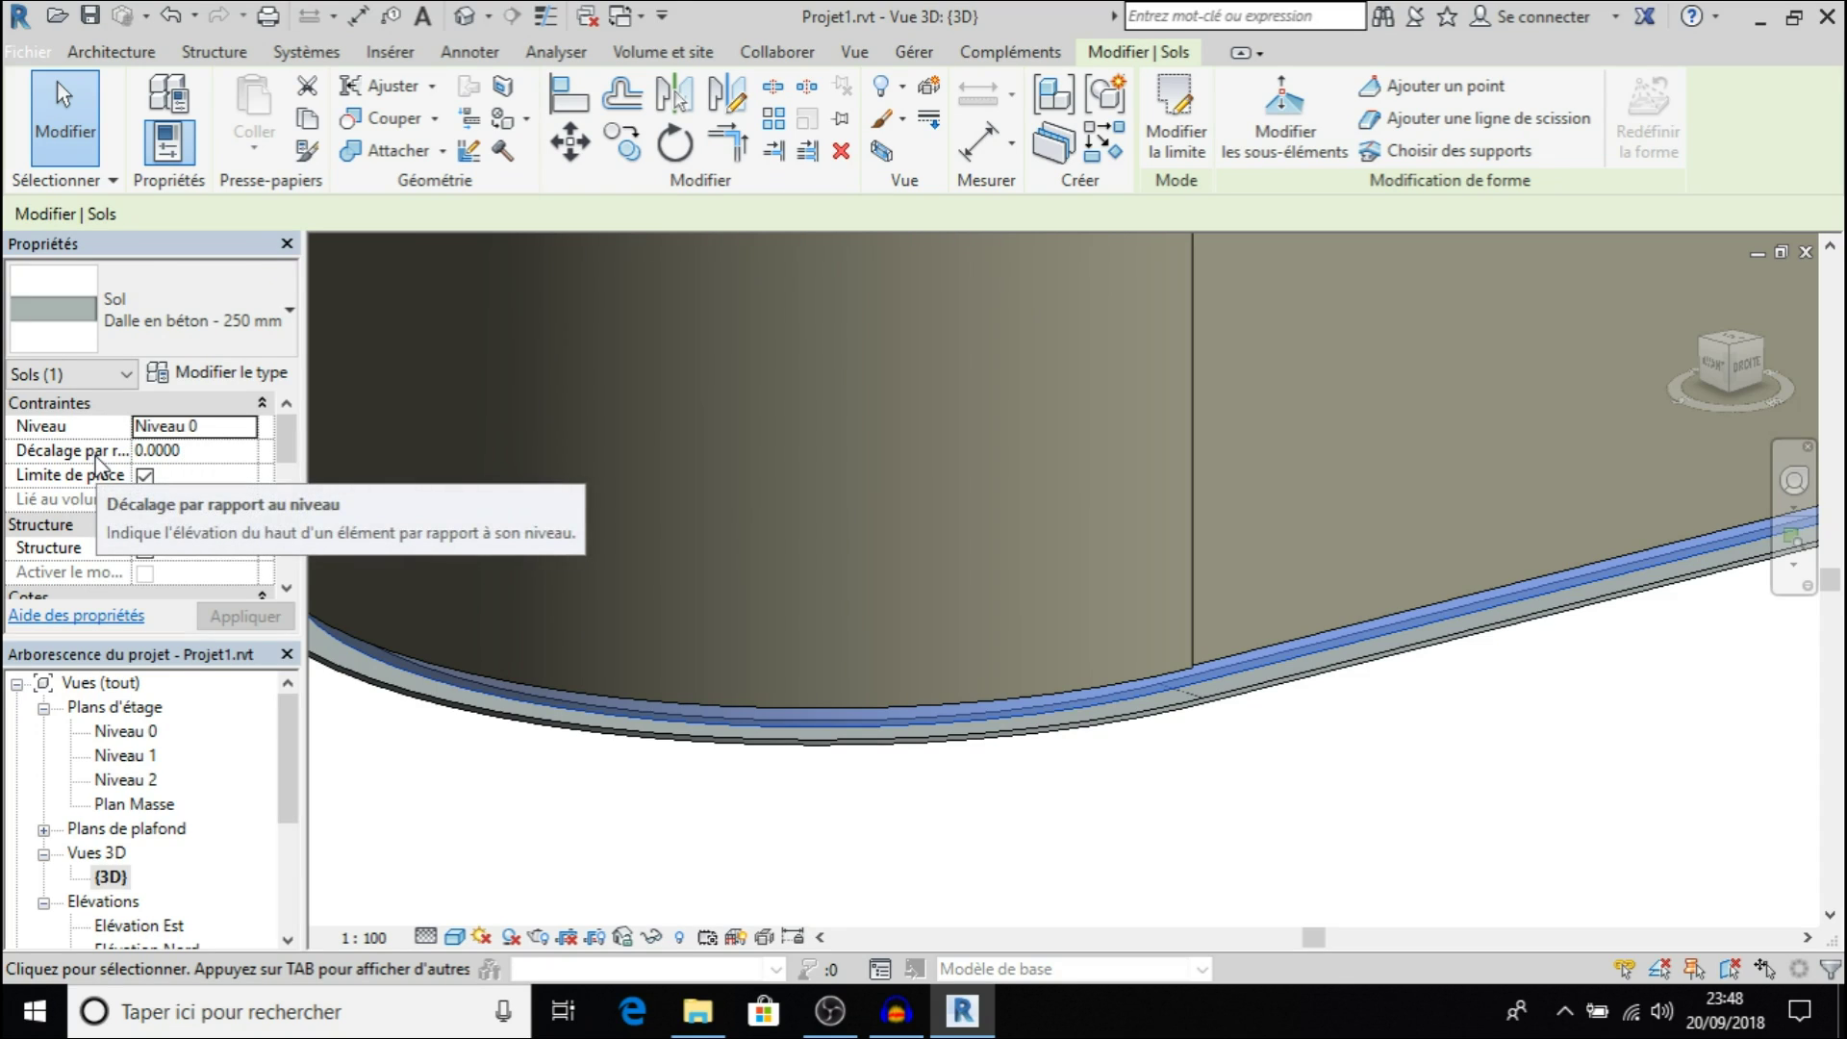
Apply a 0.25 level offset to the slab and orbit to look down into the building
{"action": "left_click", "coordinate": [179, 450]}
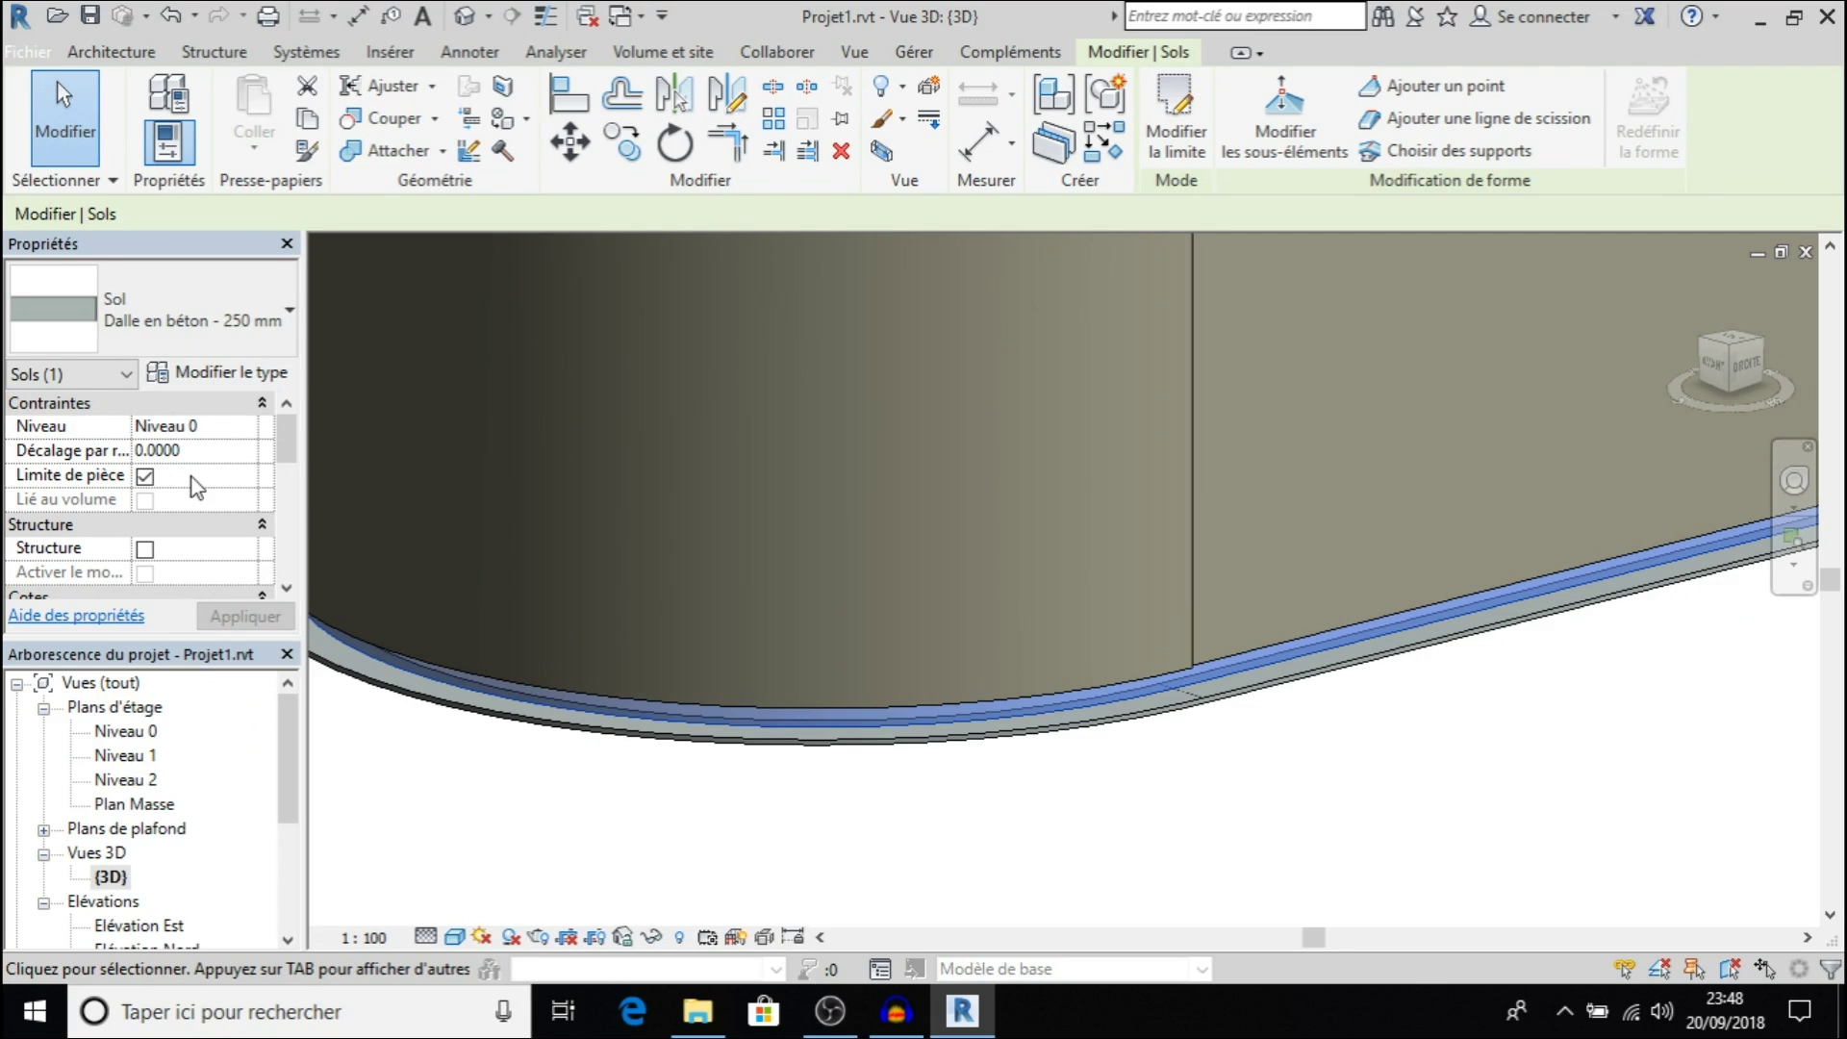
{"action": "key", "text": "BackSpace"}
{"action": "type", "text": "25"}
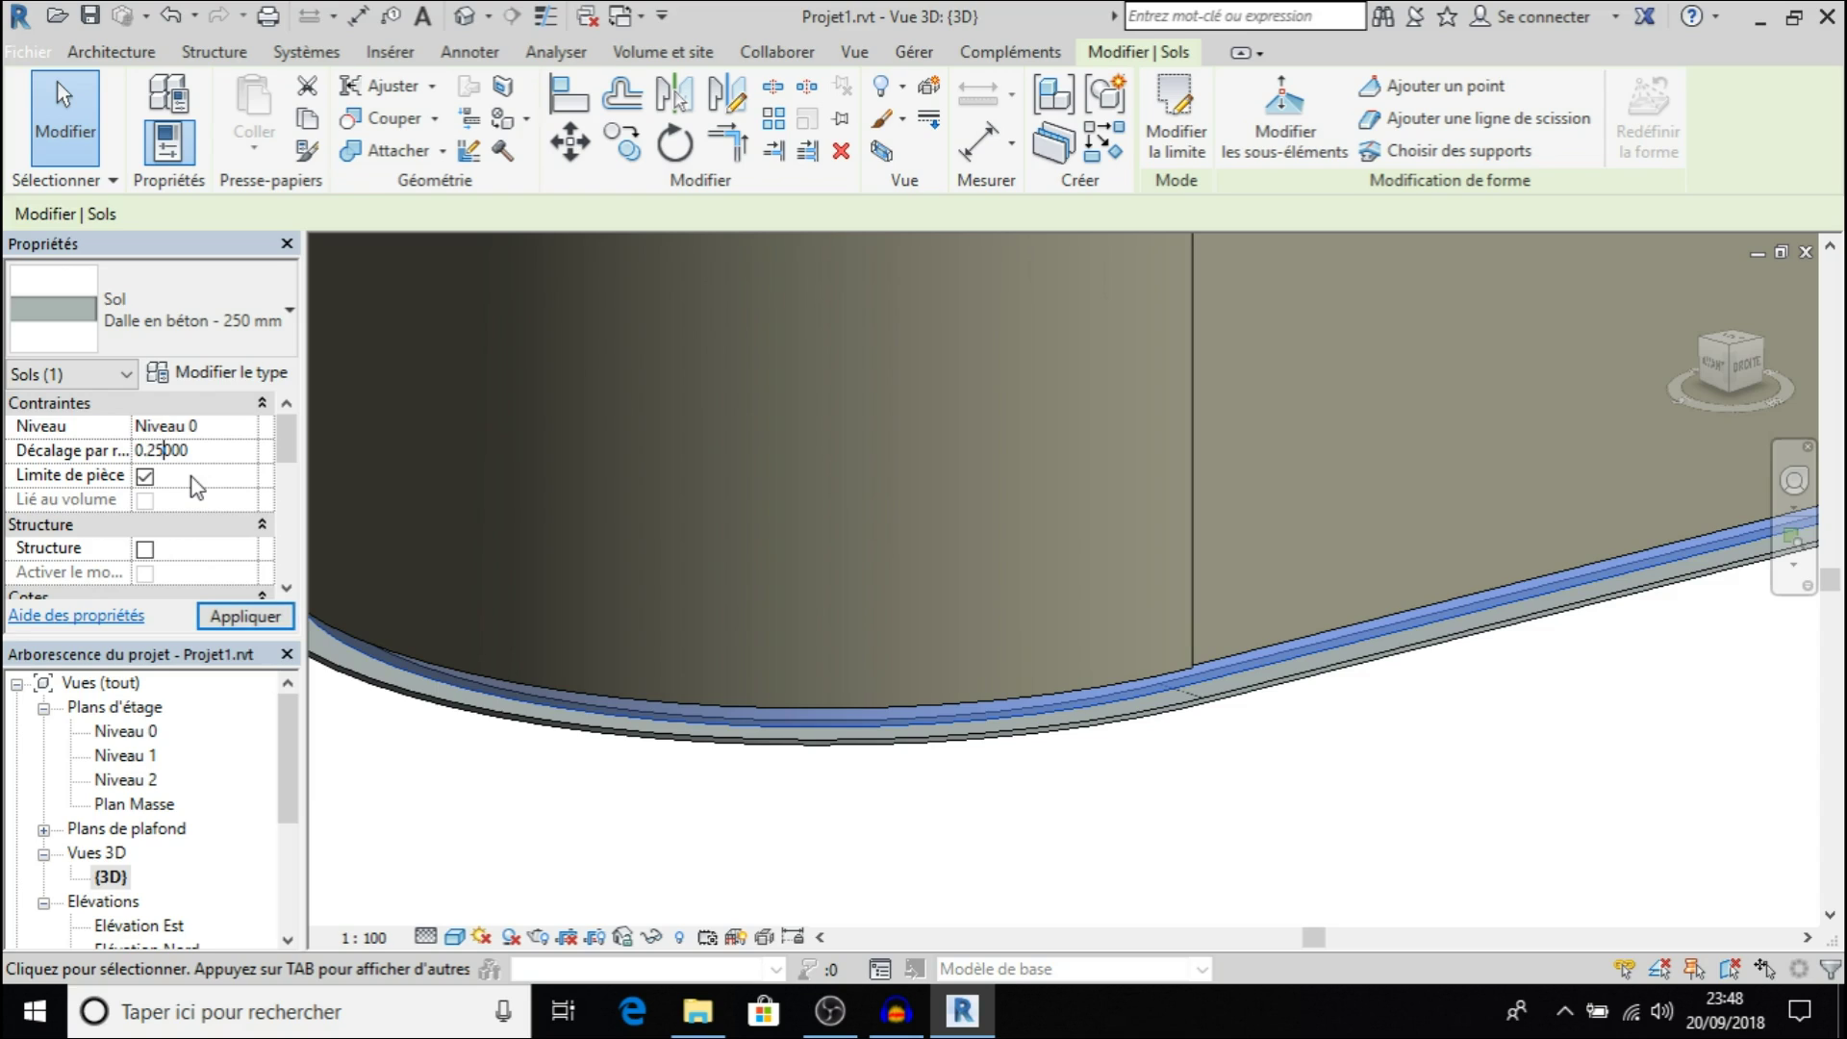
{"action": "key", "text": "Delete"}
{"action": "key", "text": "Delete"}
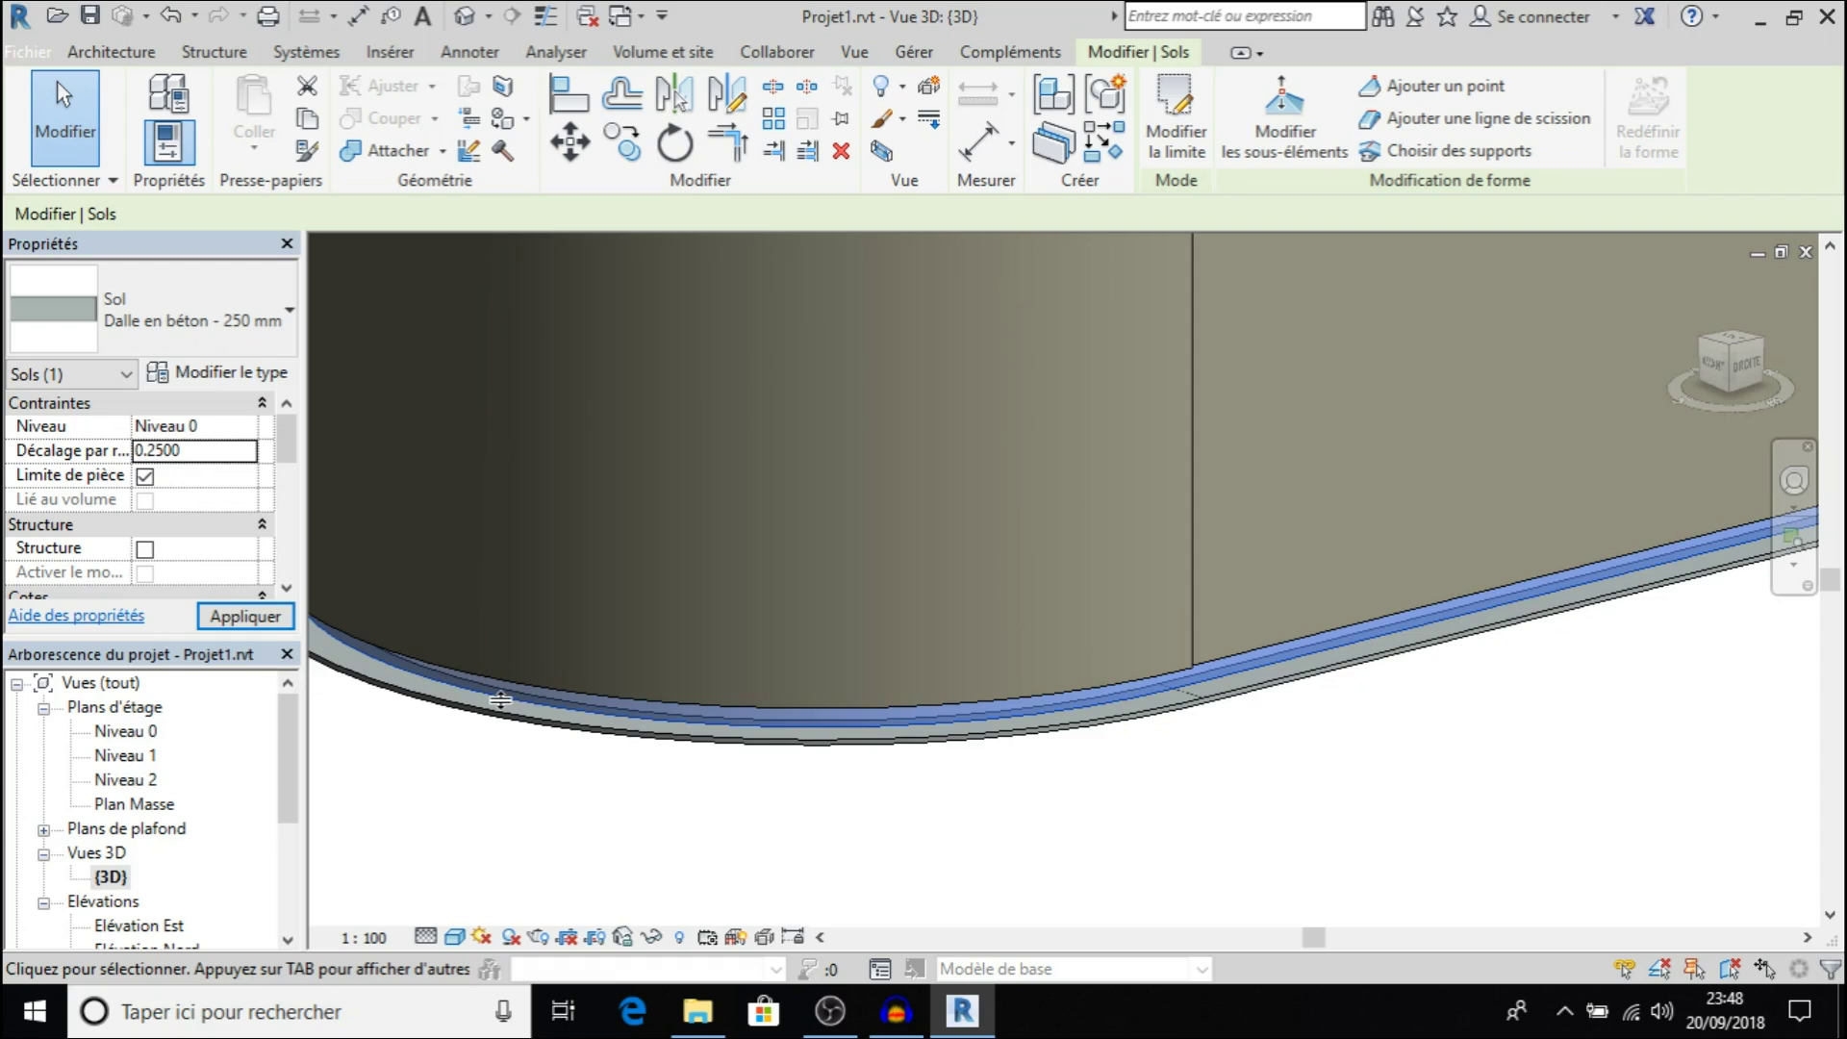
{"action": "left_click", "coordinate": [255, 626]}
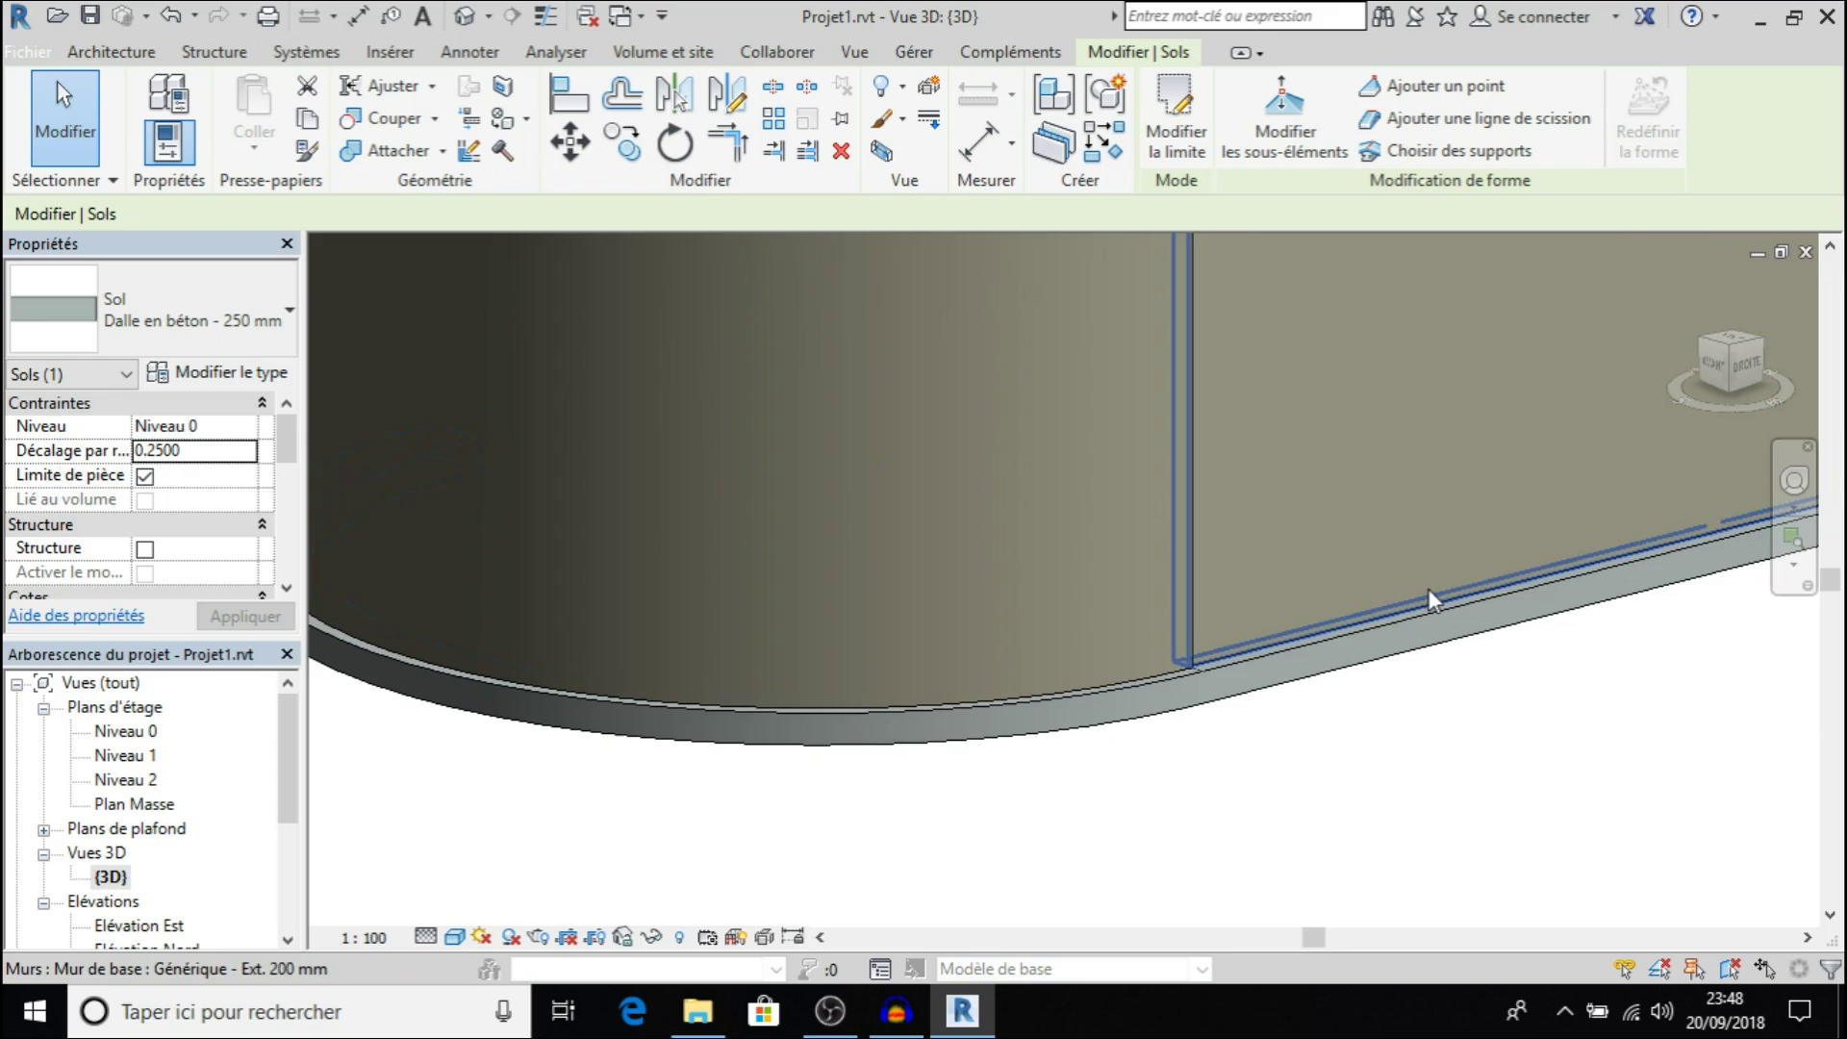
{"action": "scroll", "coordinate": [1424, 616], "scroll_direction": "down", "scroll_amount": 3}
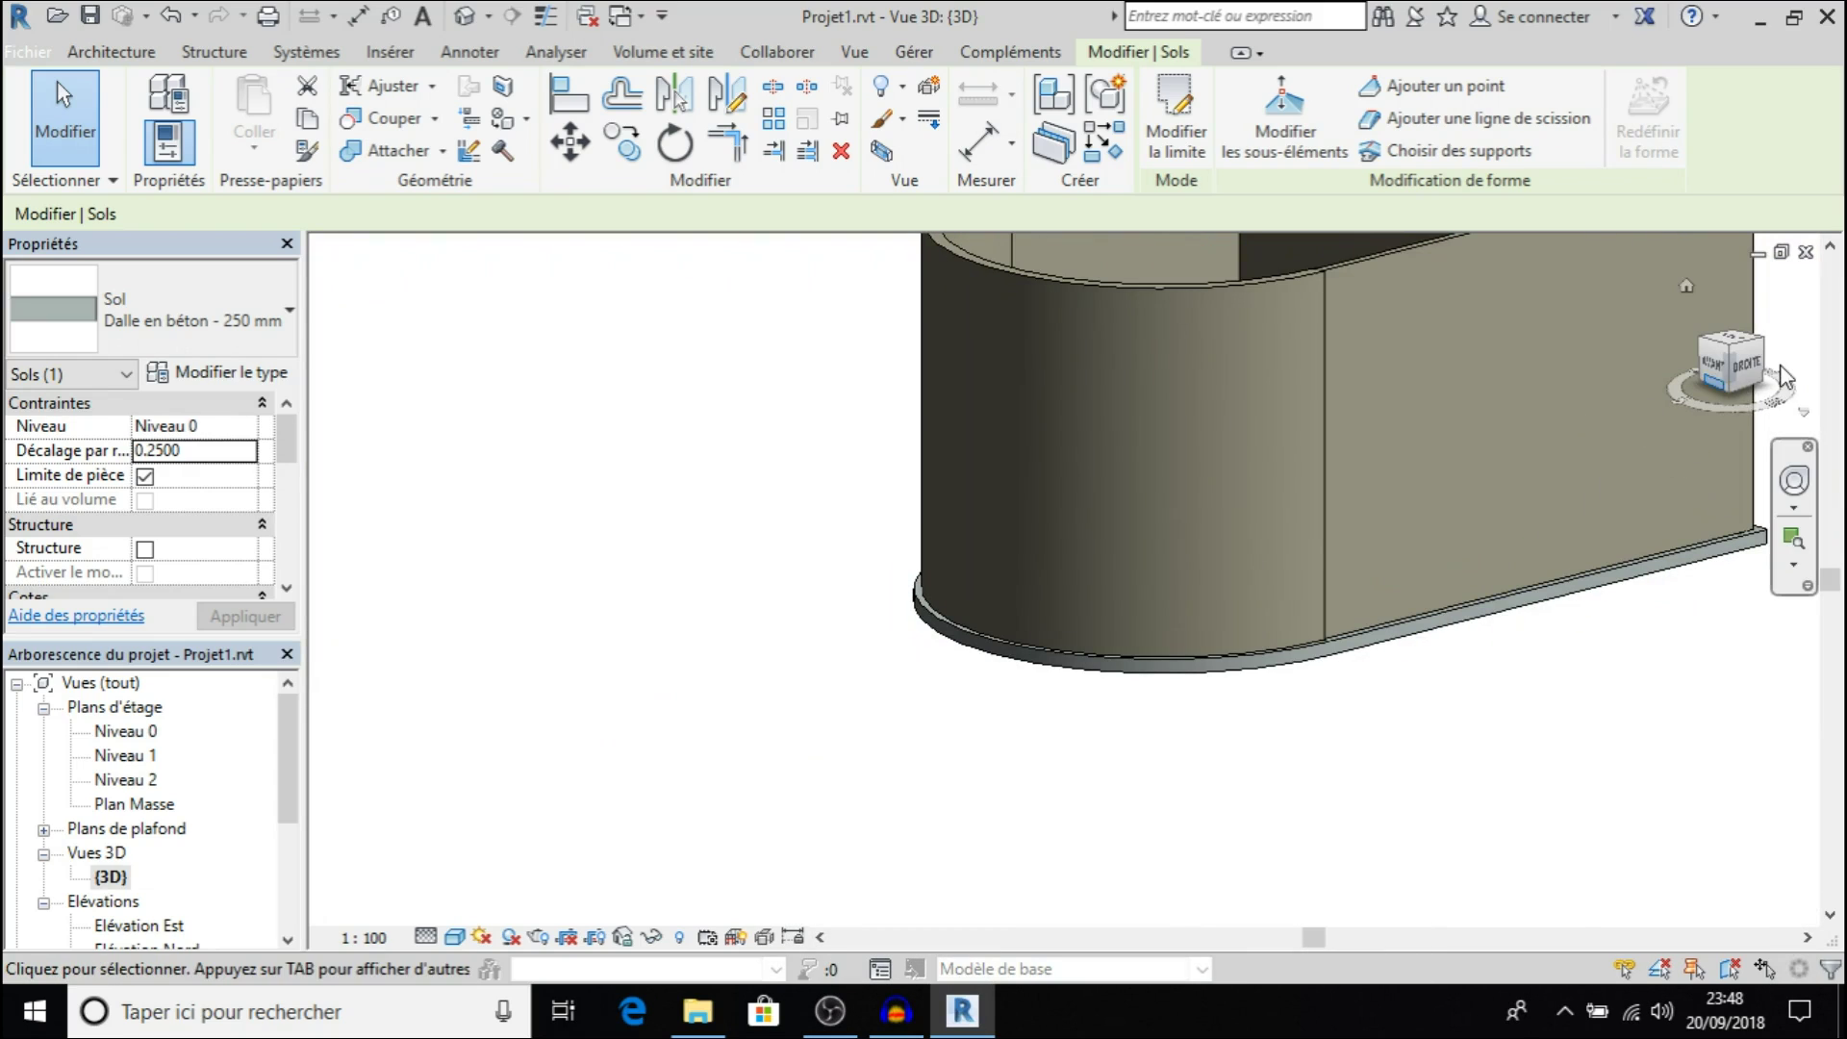
{"action": "left_click_drag", "start_coordinate": [1732, 415], "coordinate": [1731, 441]}
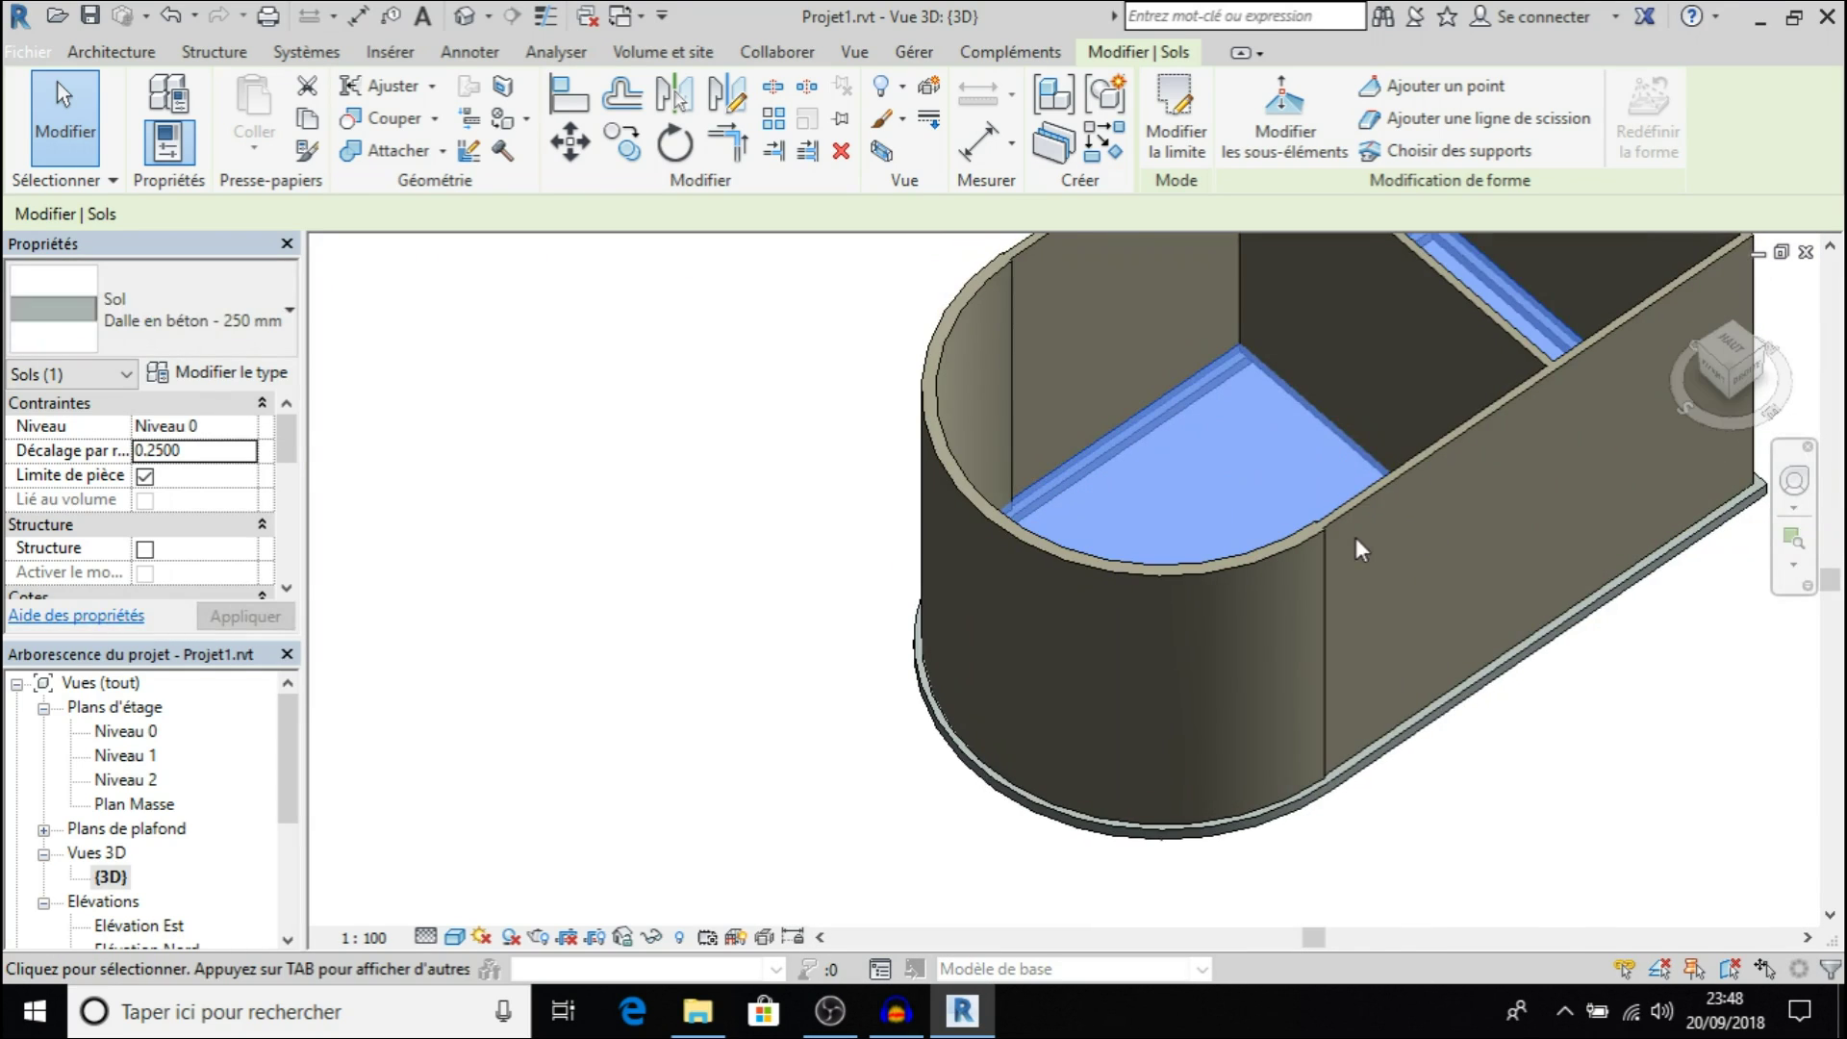
Reselect the slab in the full-building view and list its host levels (Niveau 0, 1, 2)
{"action": "left_click", "coordinate": [389, 564]}
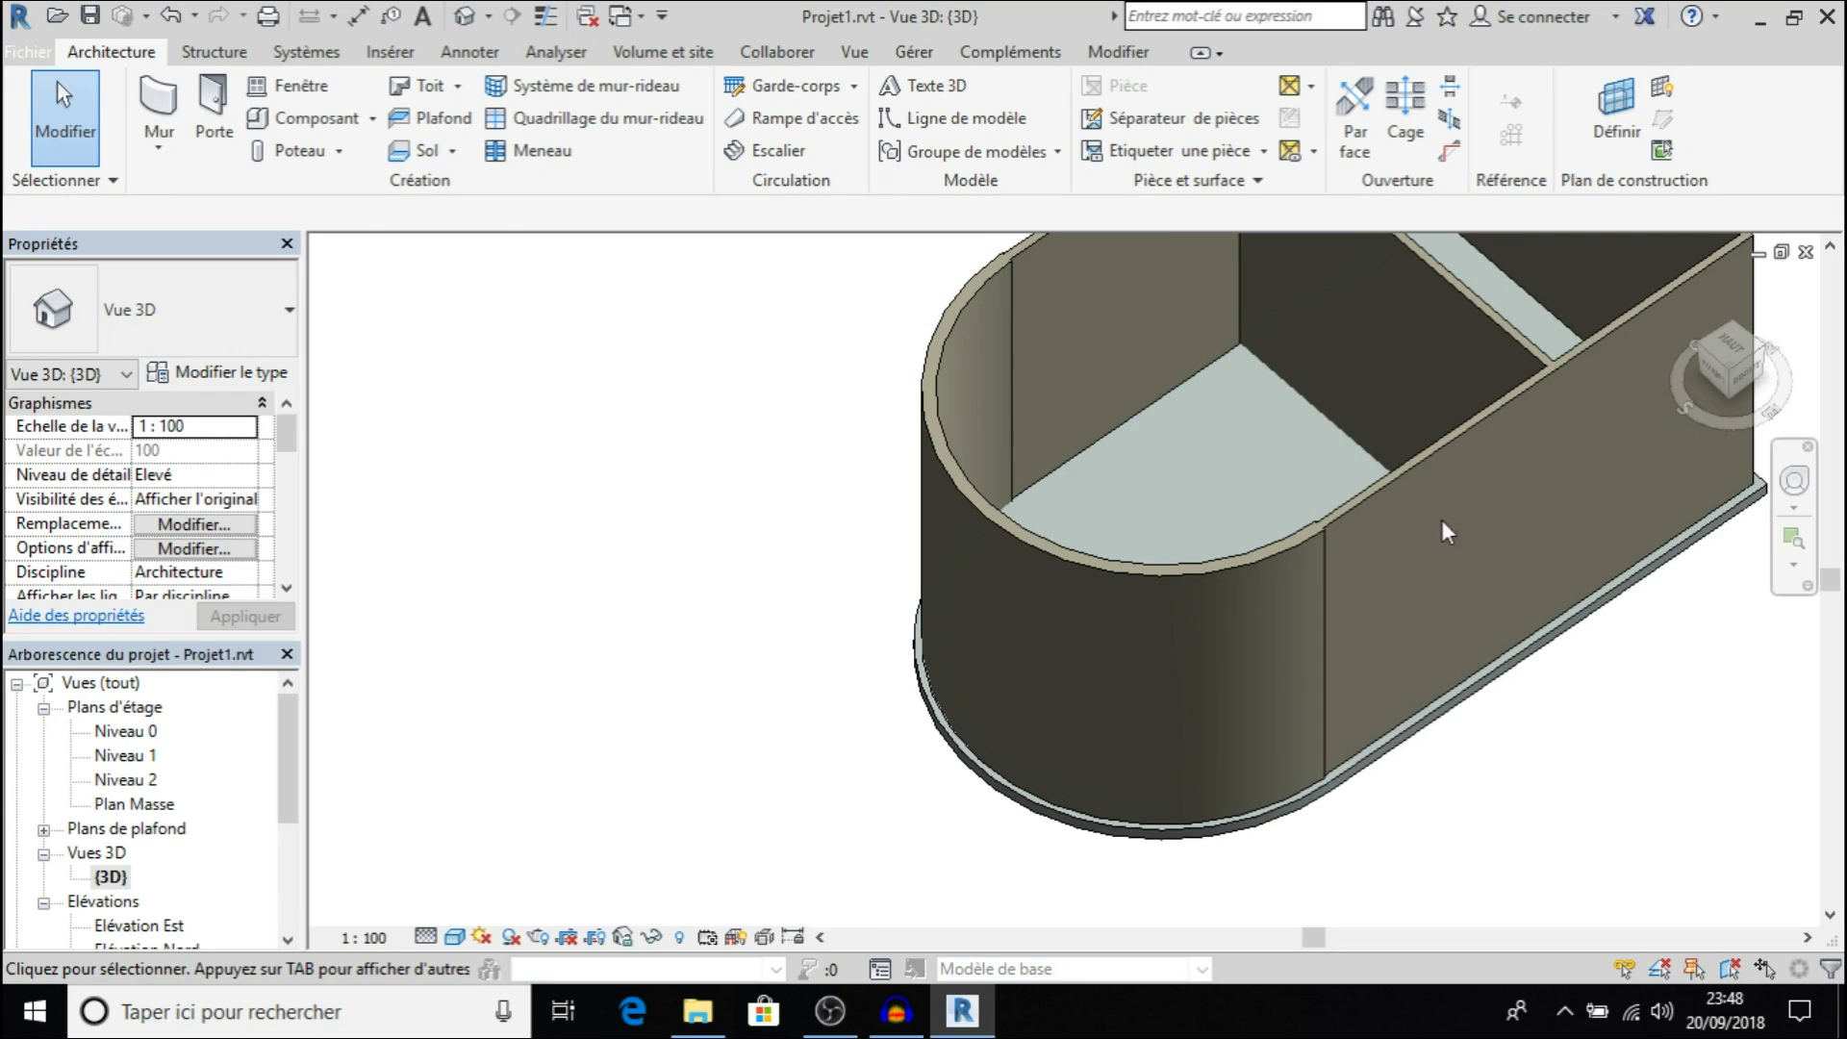
{"action": "left_click", "coordinate": [1761, 352]}
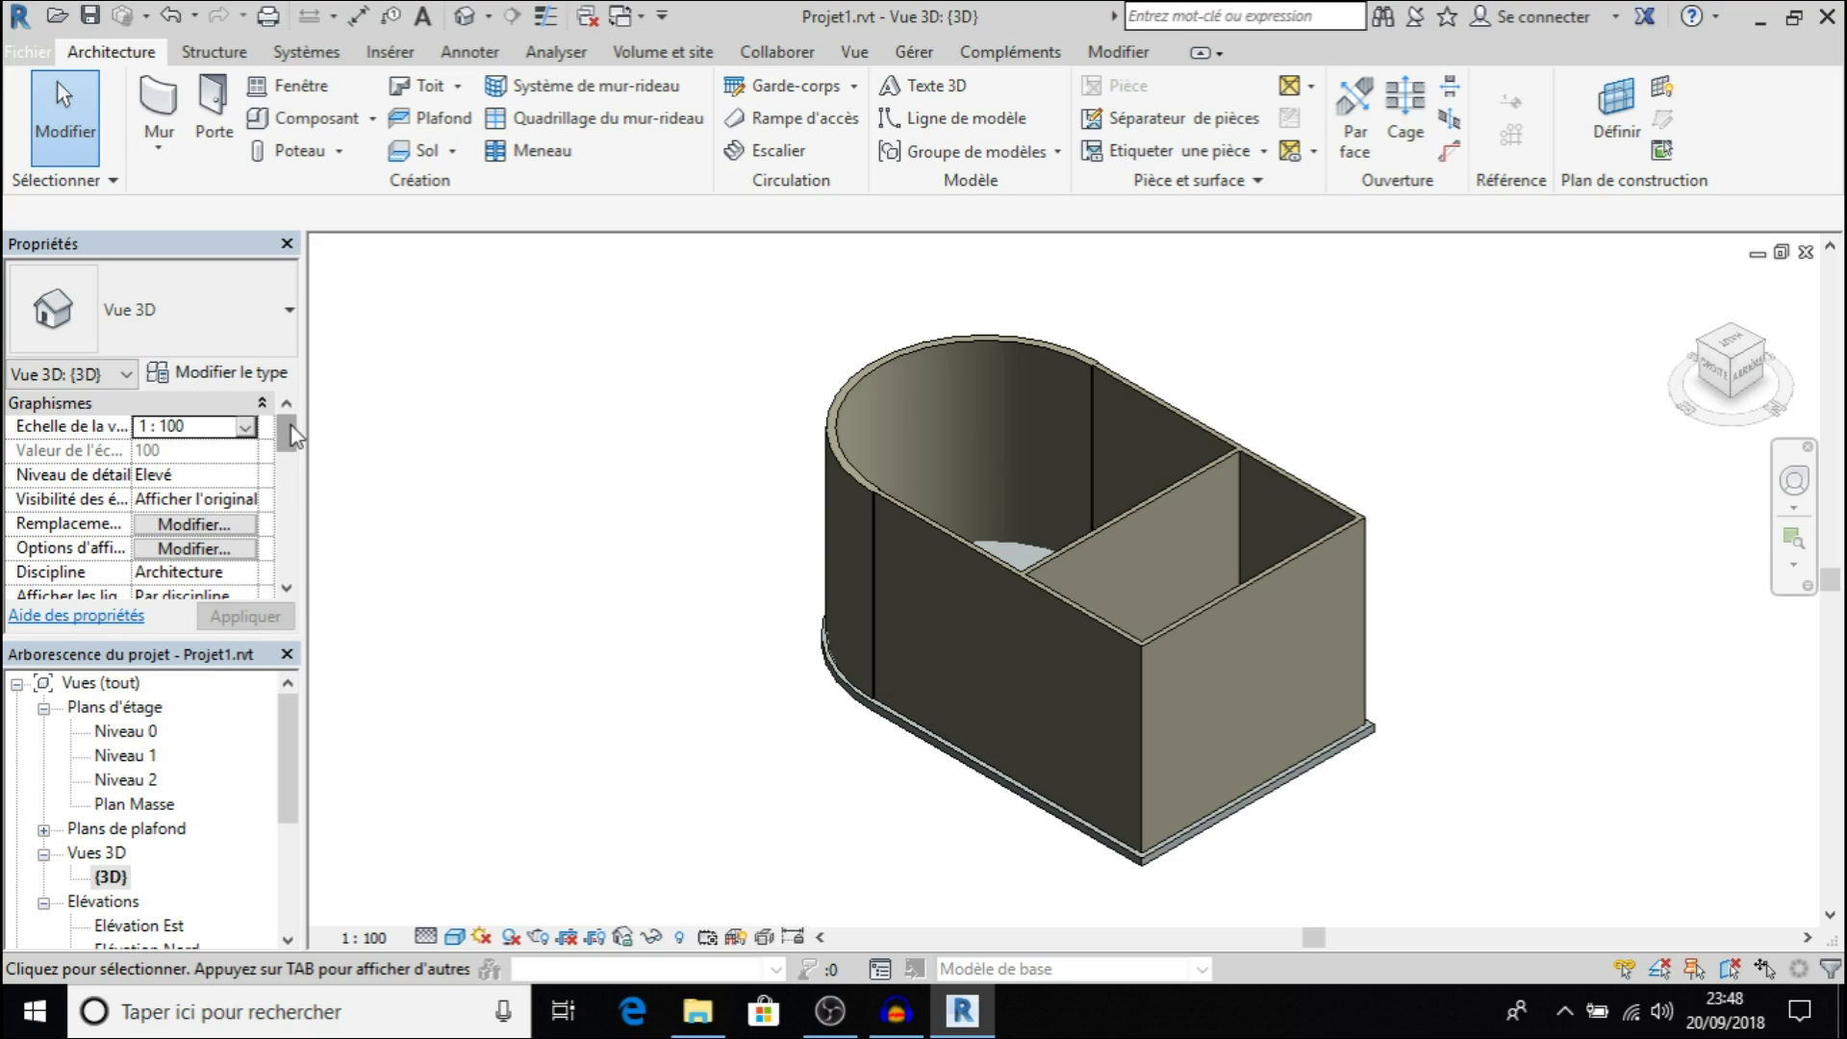
{"action": "left_click_drag", "start_coordinate": [294, 435], "coordinate": [293, 419]}
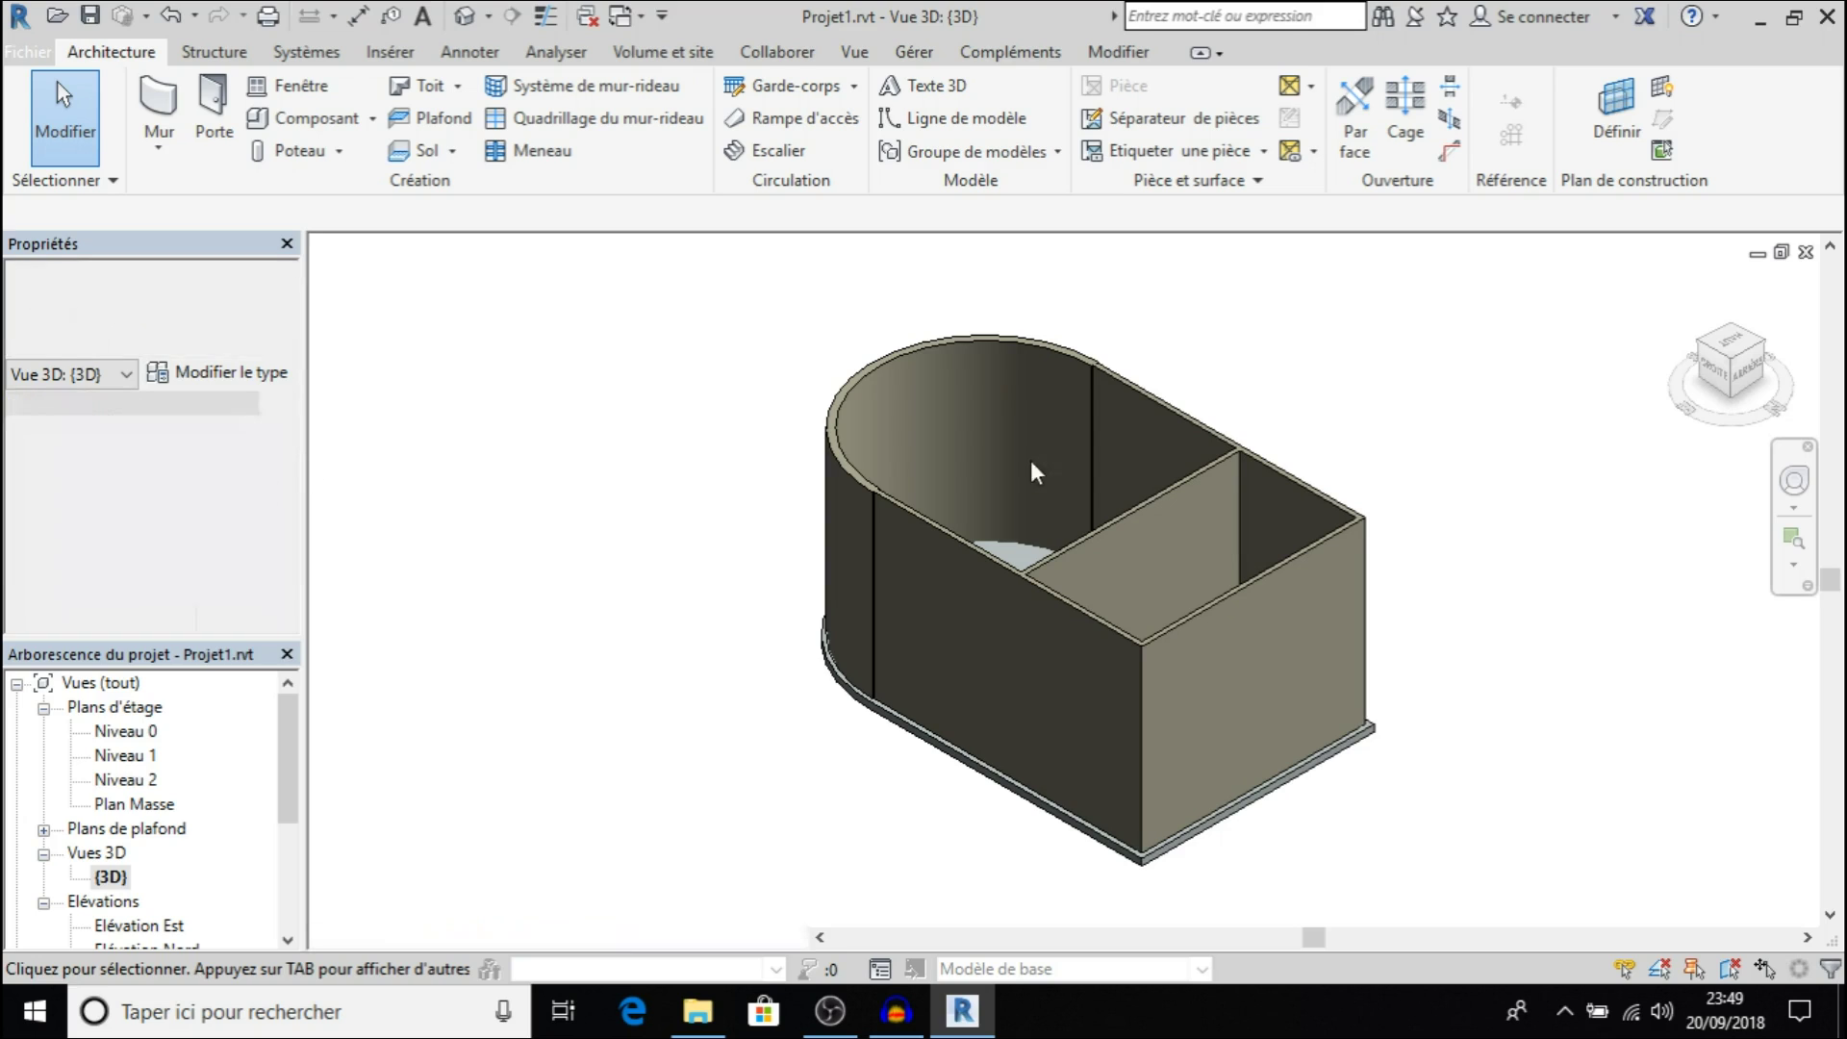
{"action": "left_click", "coordinate": [1010, 546]}
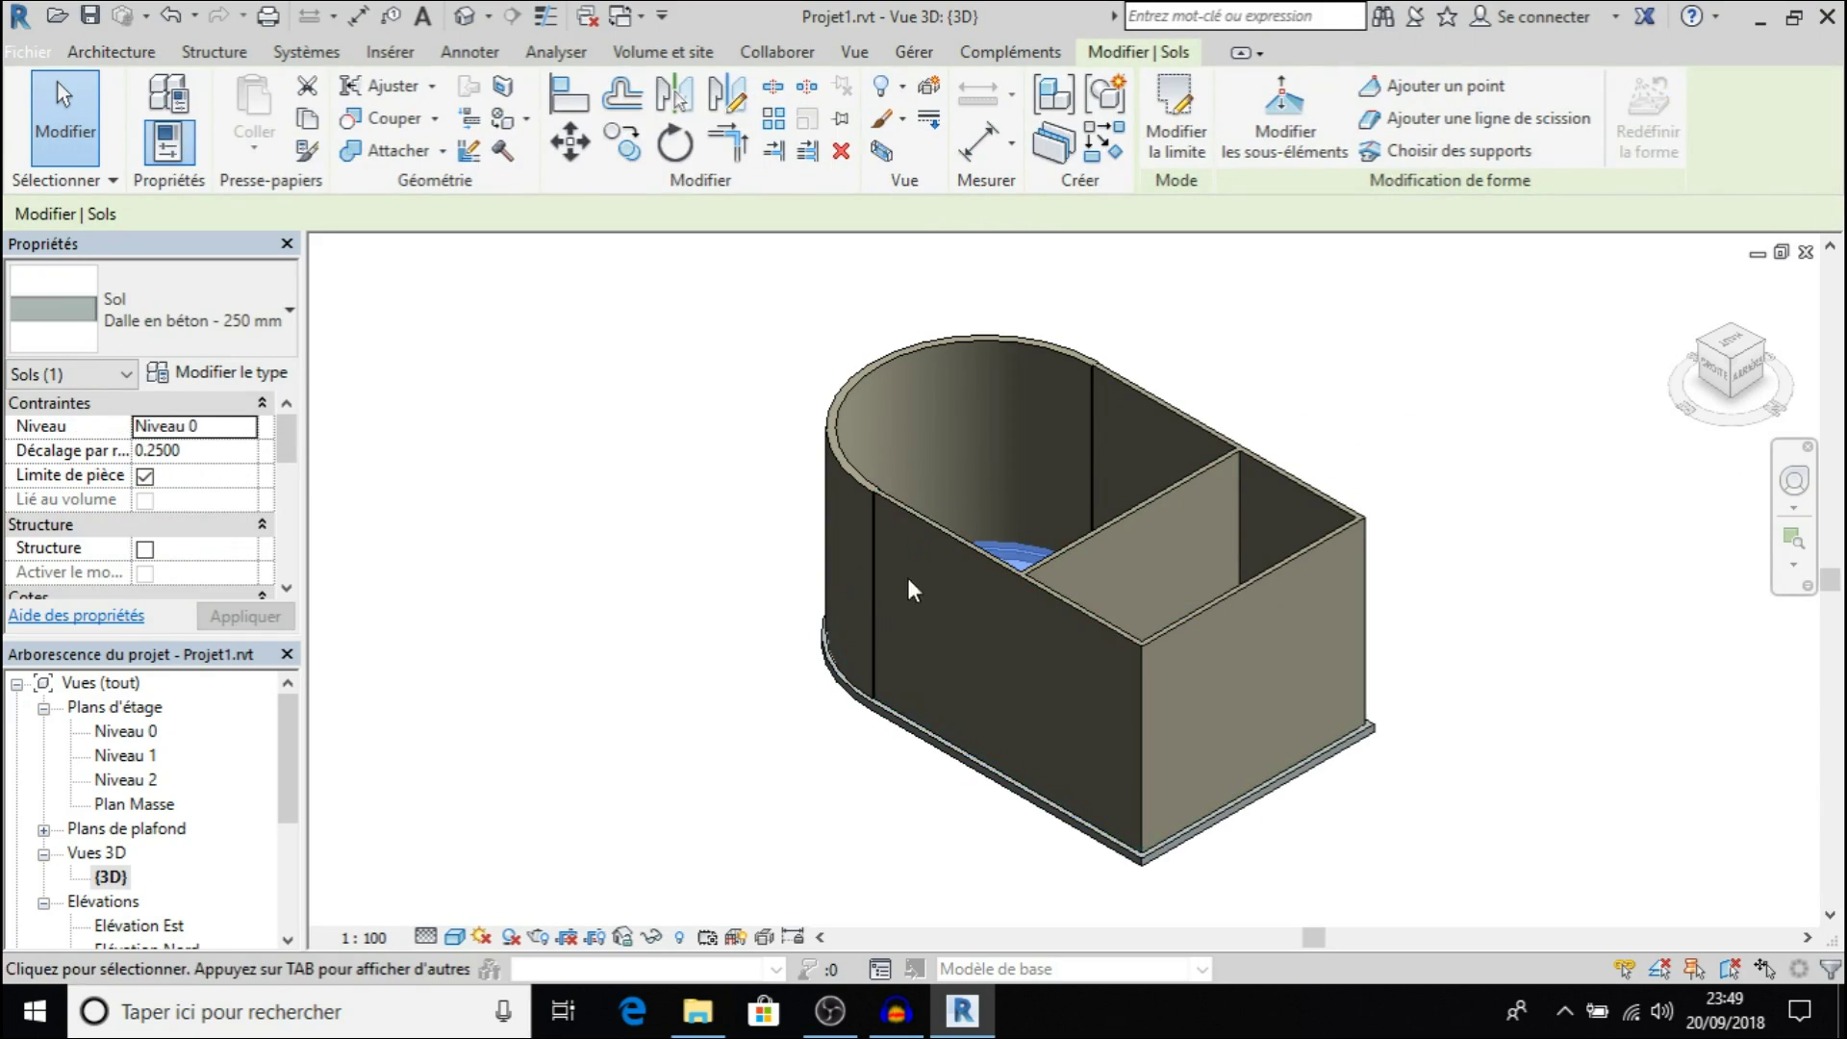
{"action": "left_click", "coordinate": [236, 429]}
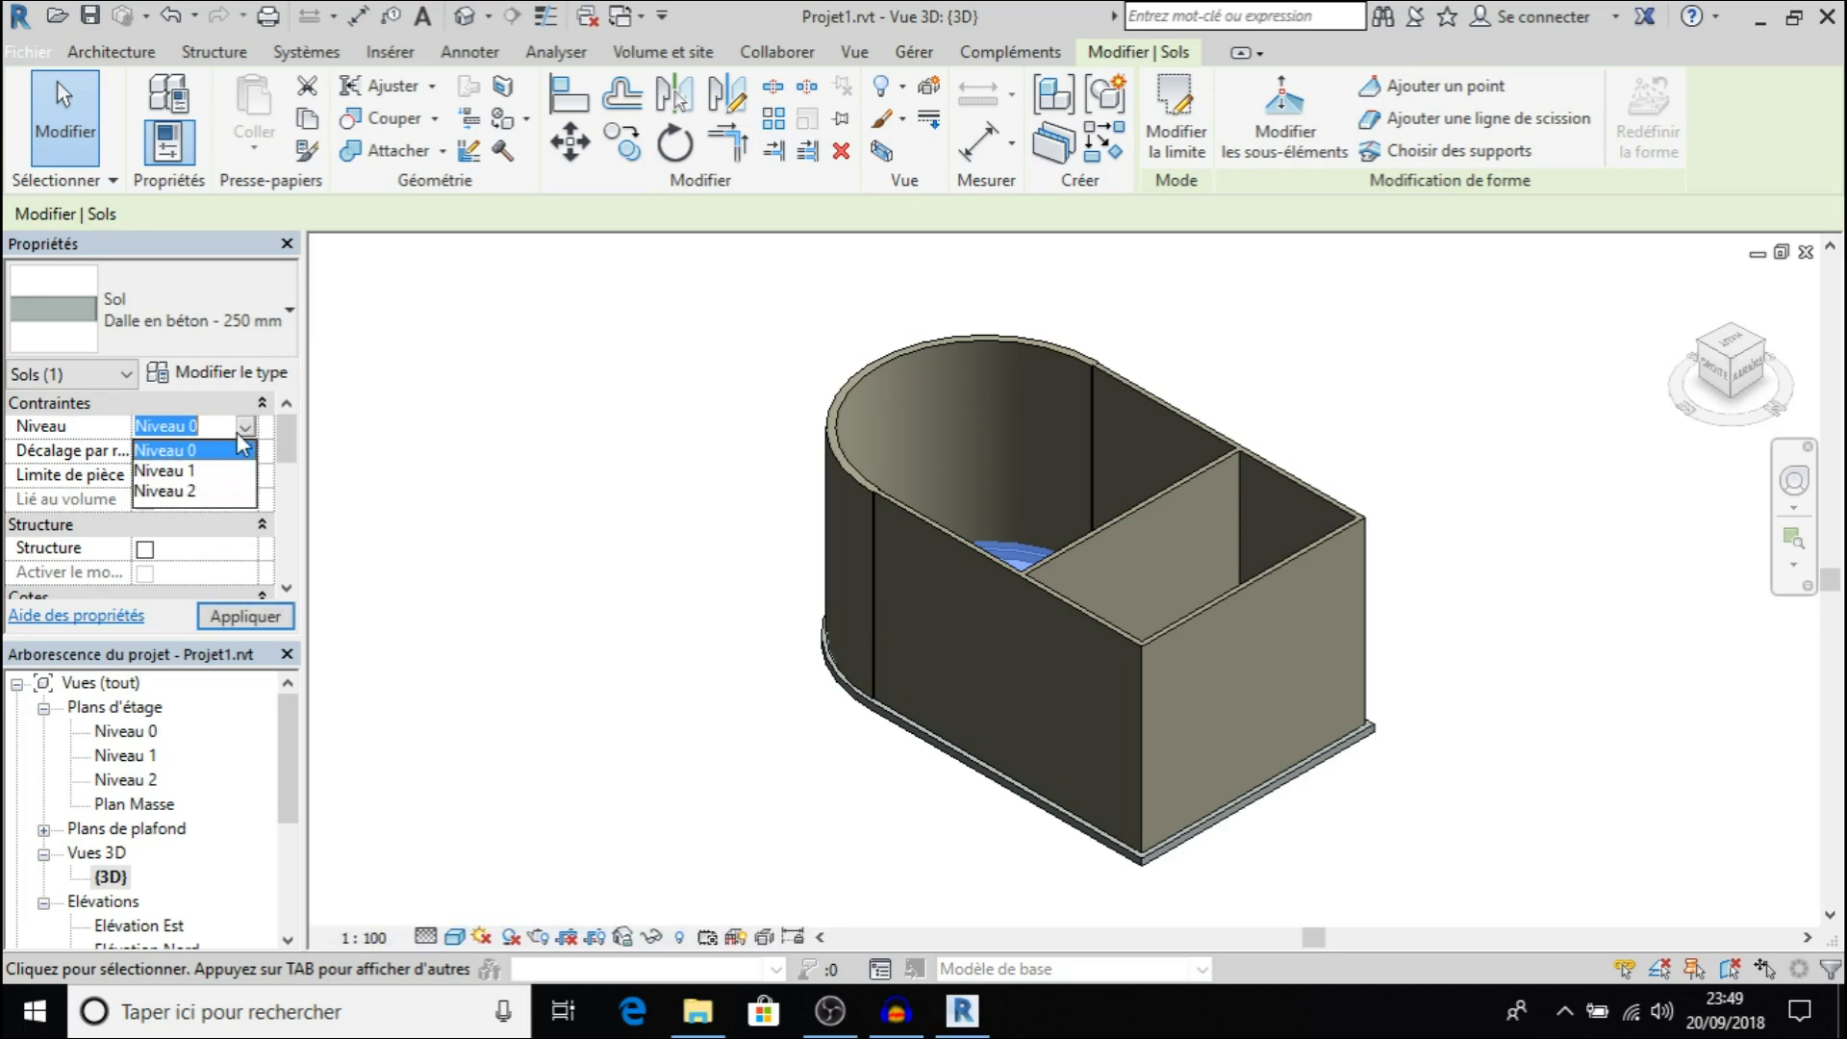
Move the slab to Niveau 1, then view and zoom into the building from underneath
{"action": "left_click", "coordinate": [169, 471]}
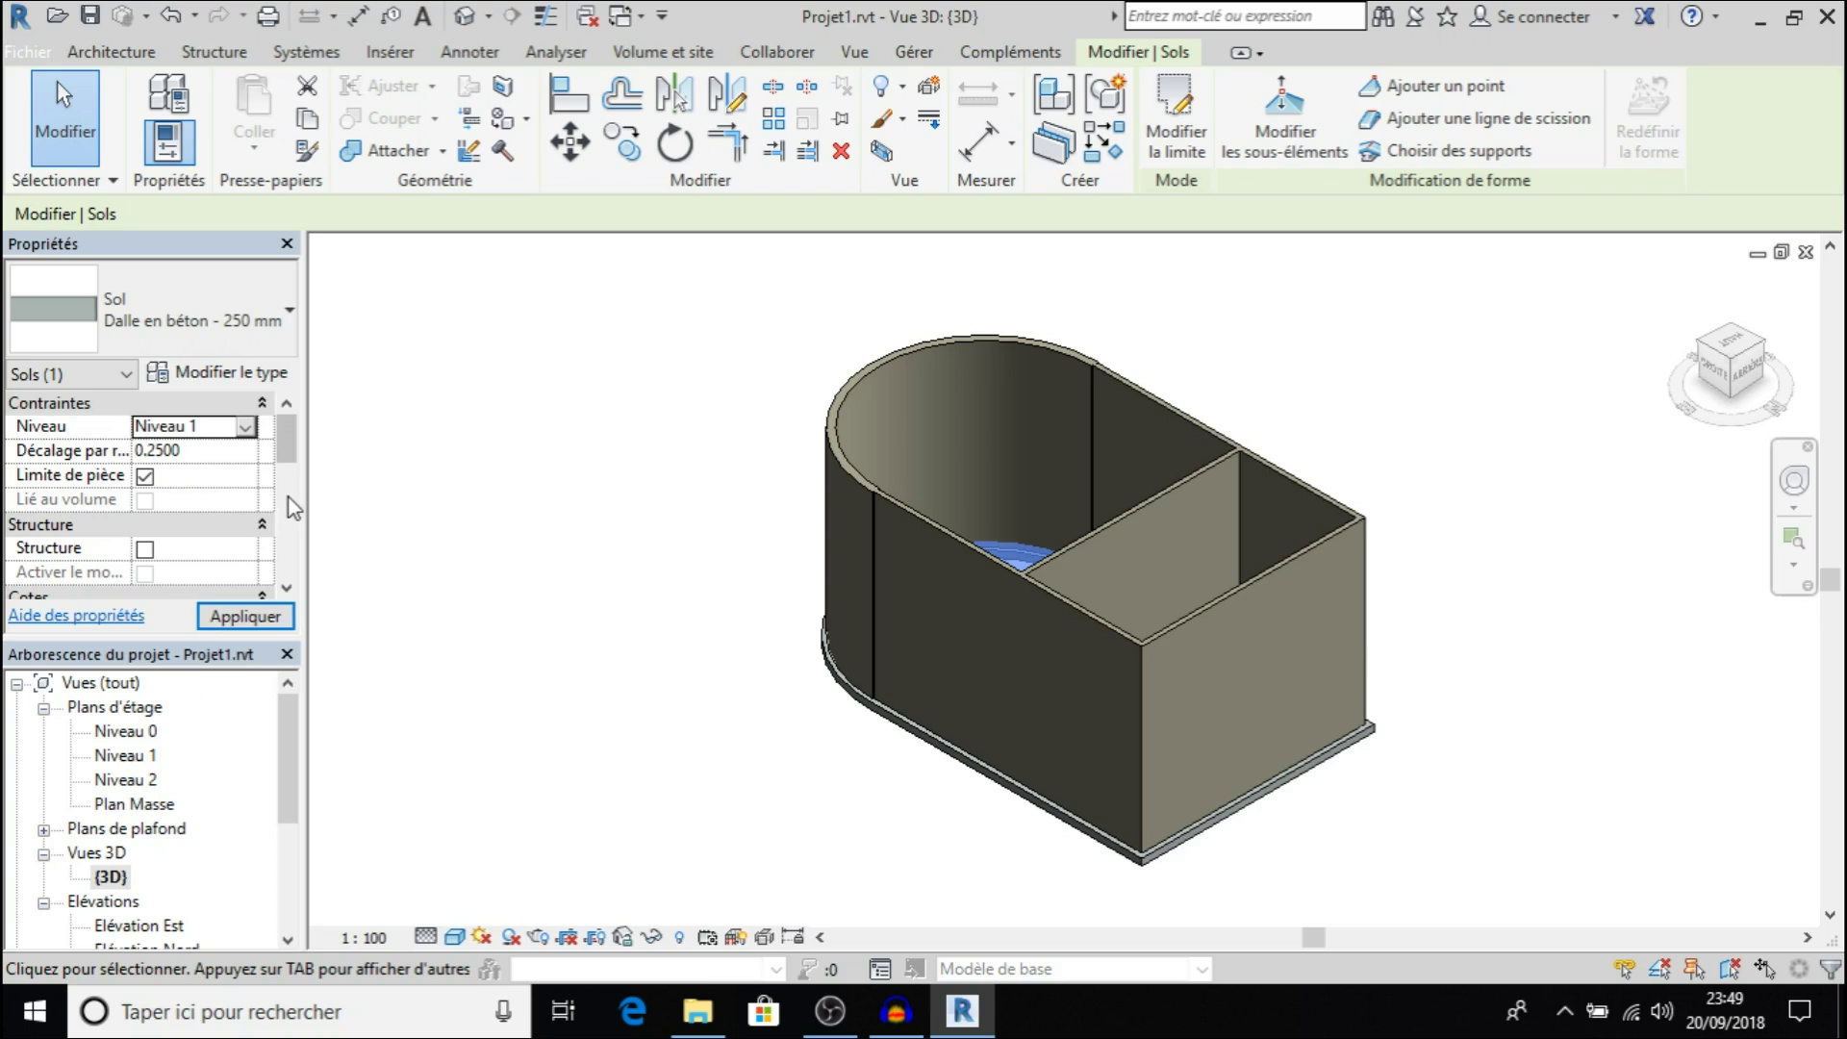
{"action": "left_click", "coordinate": [238, 616]}
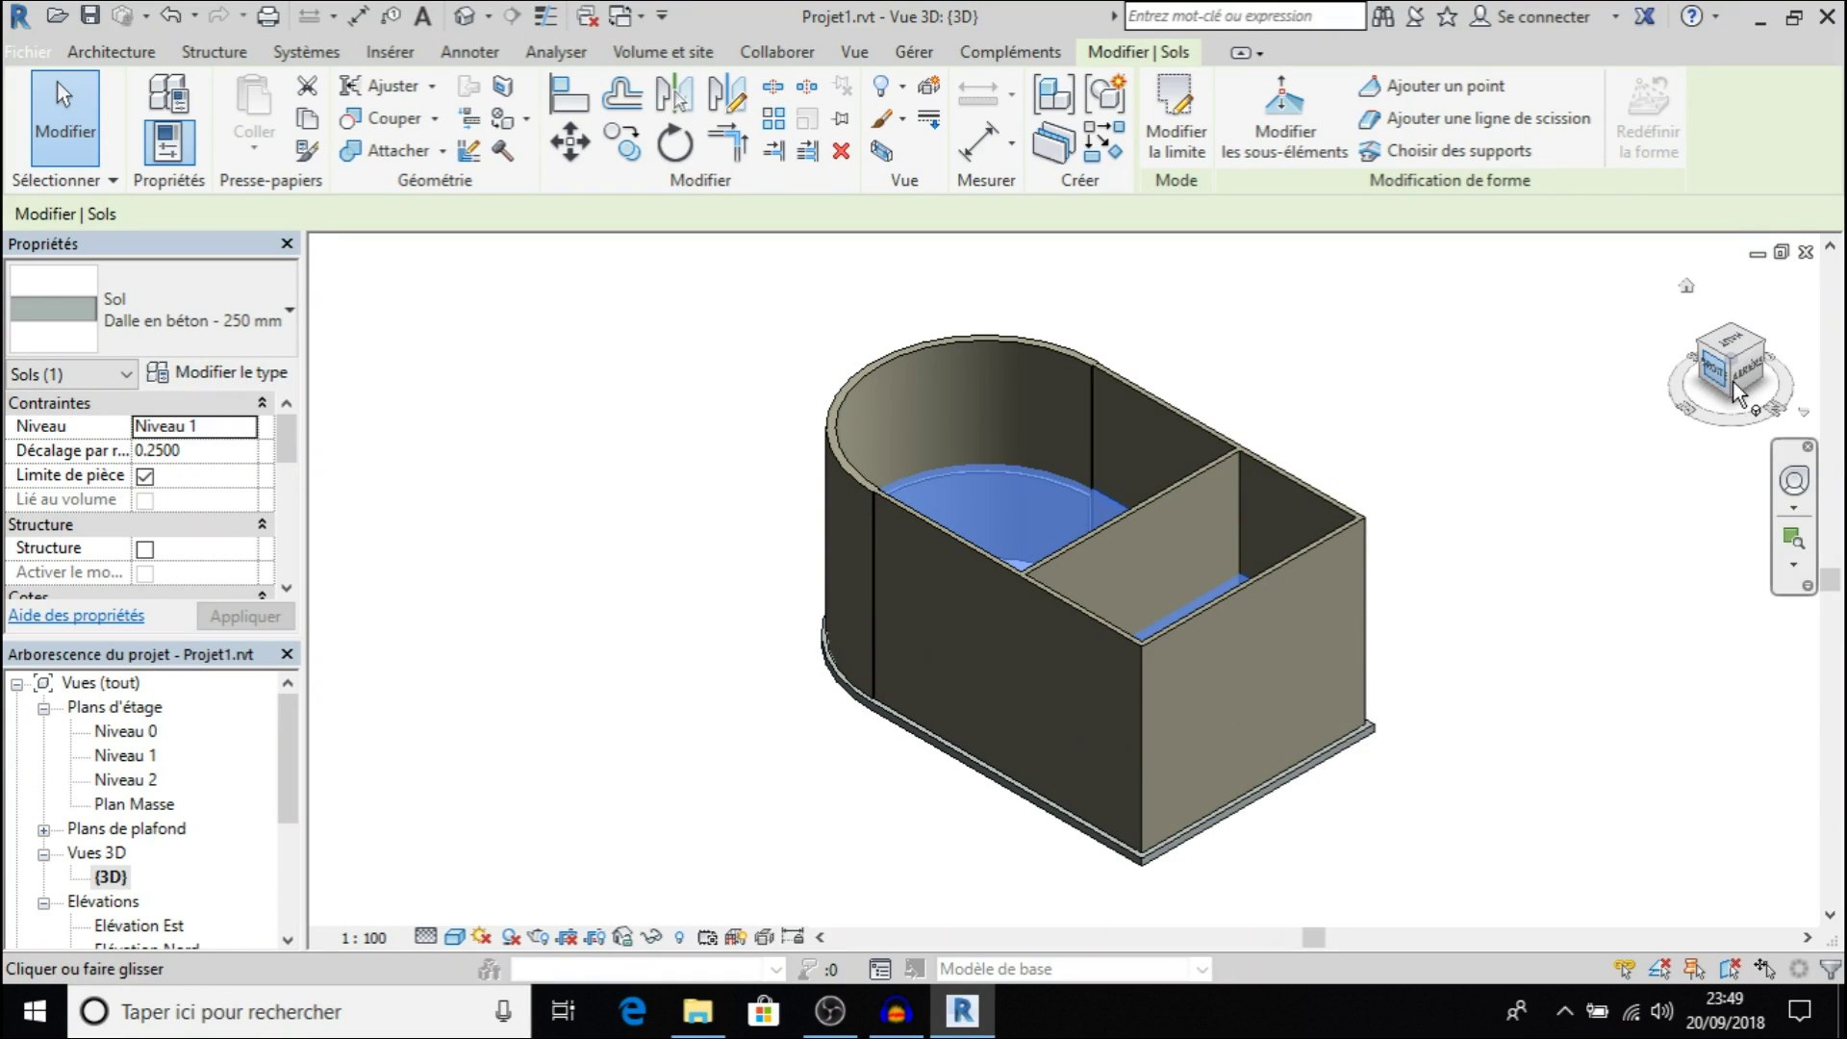
{"action": "mouse_move", "coordinate": [1735, 390]}
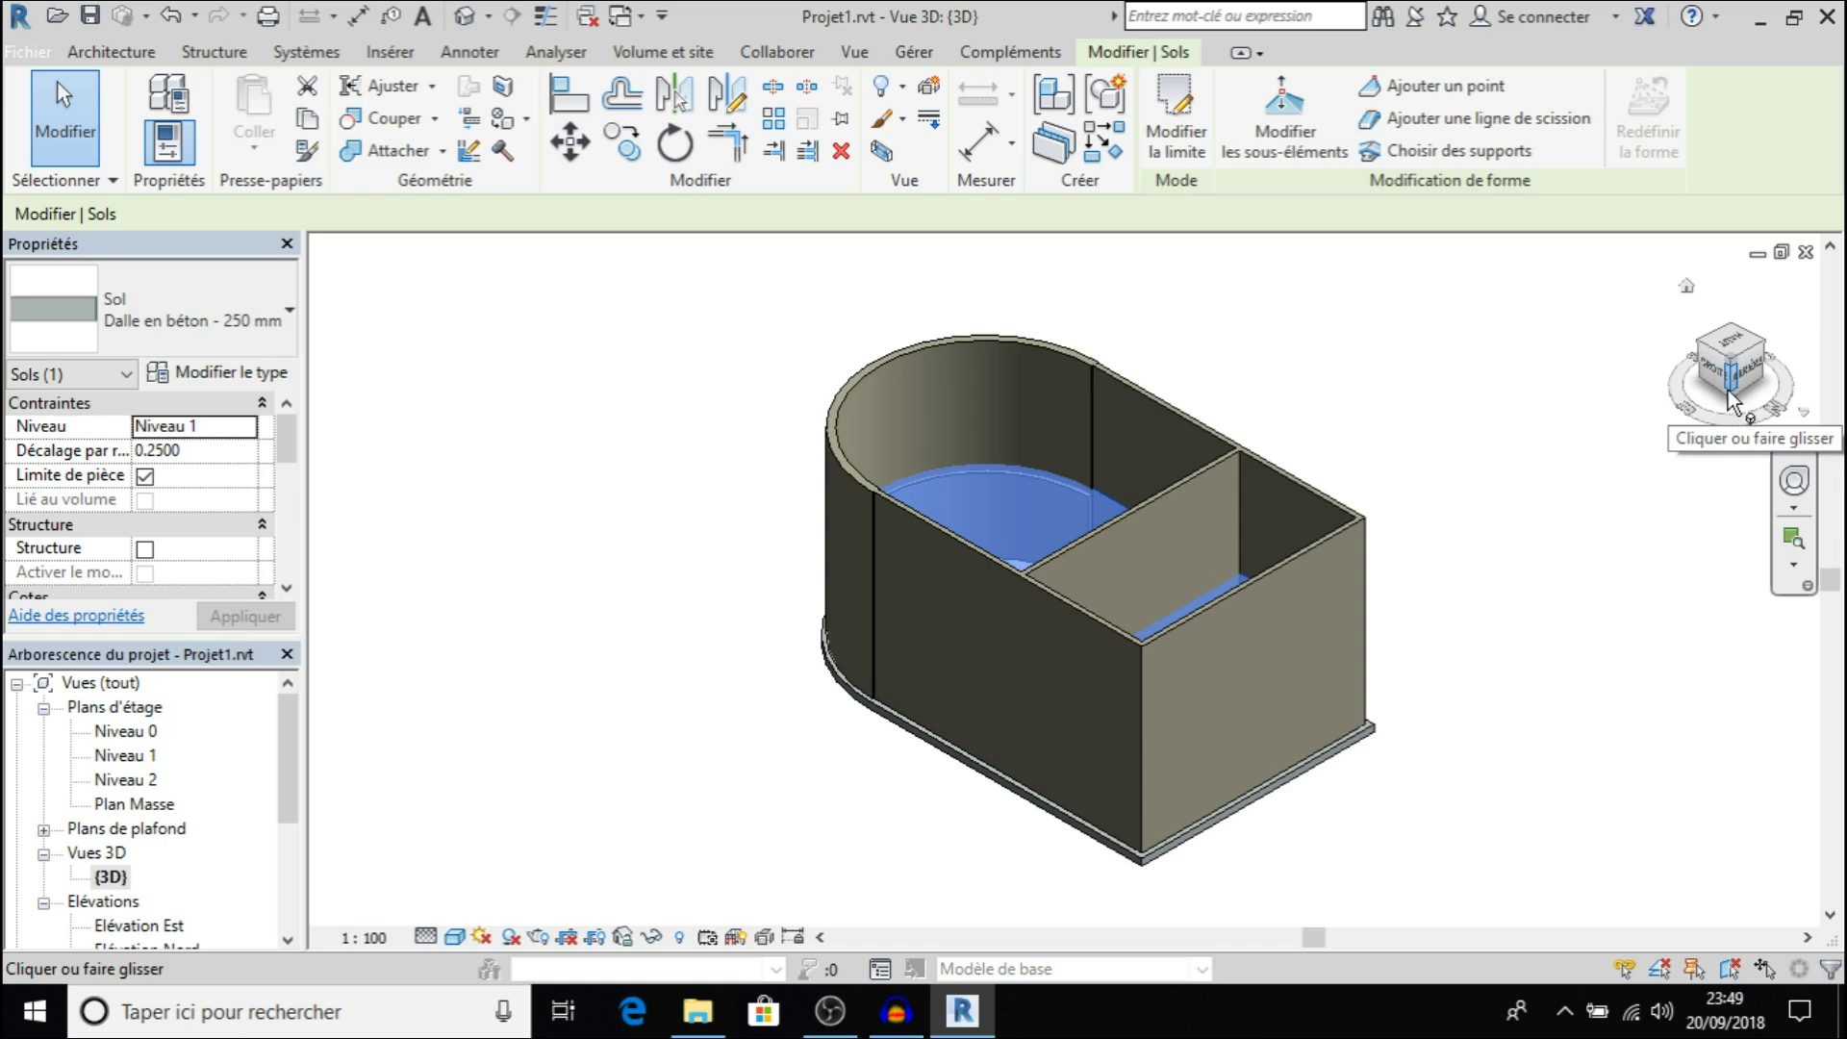
{"action": "left_click", "coordinate": [1732, 394]}
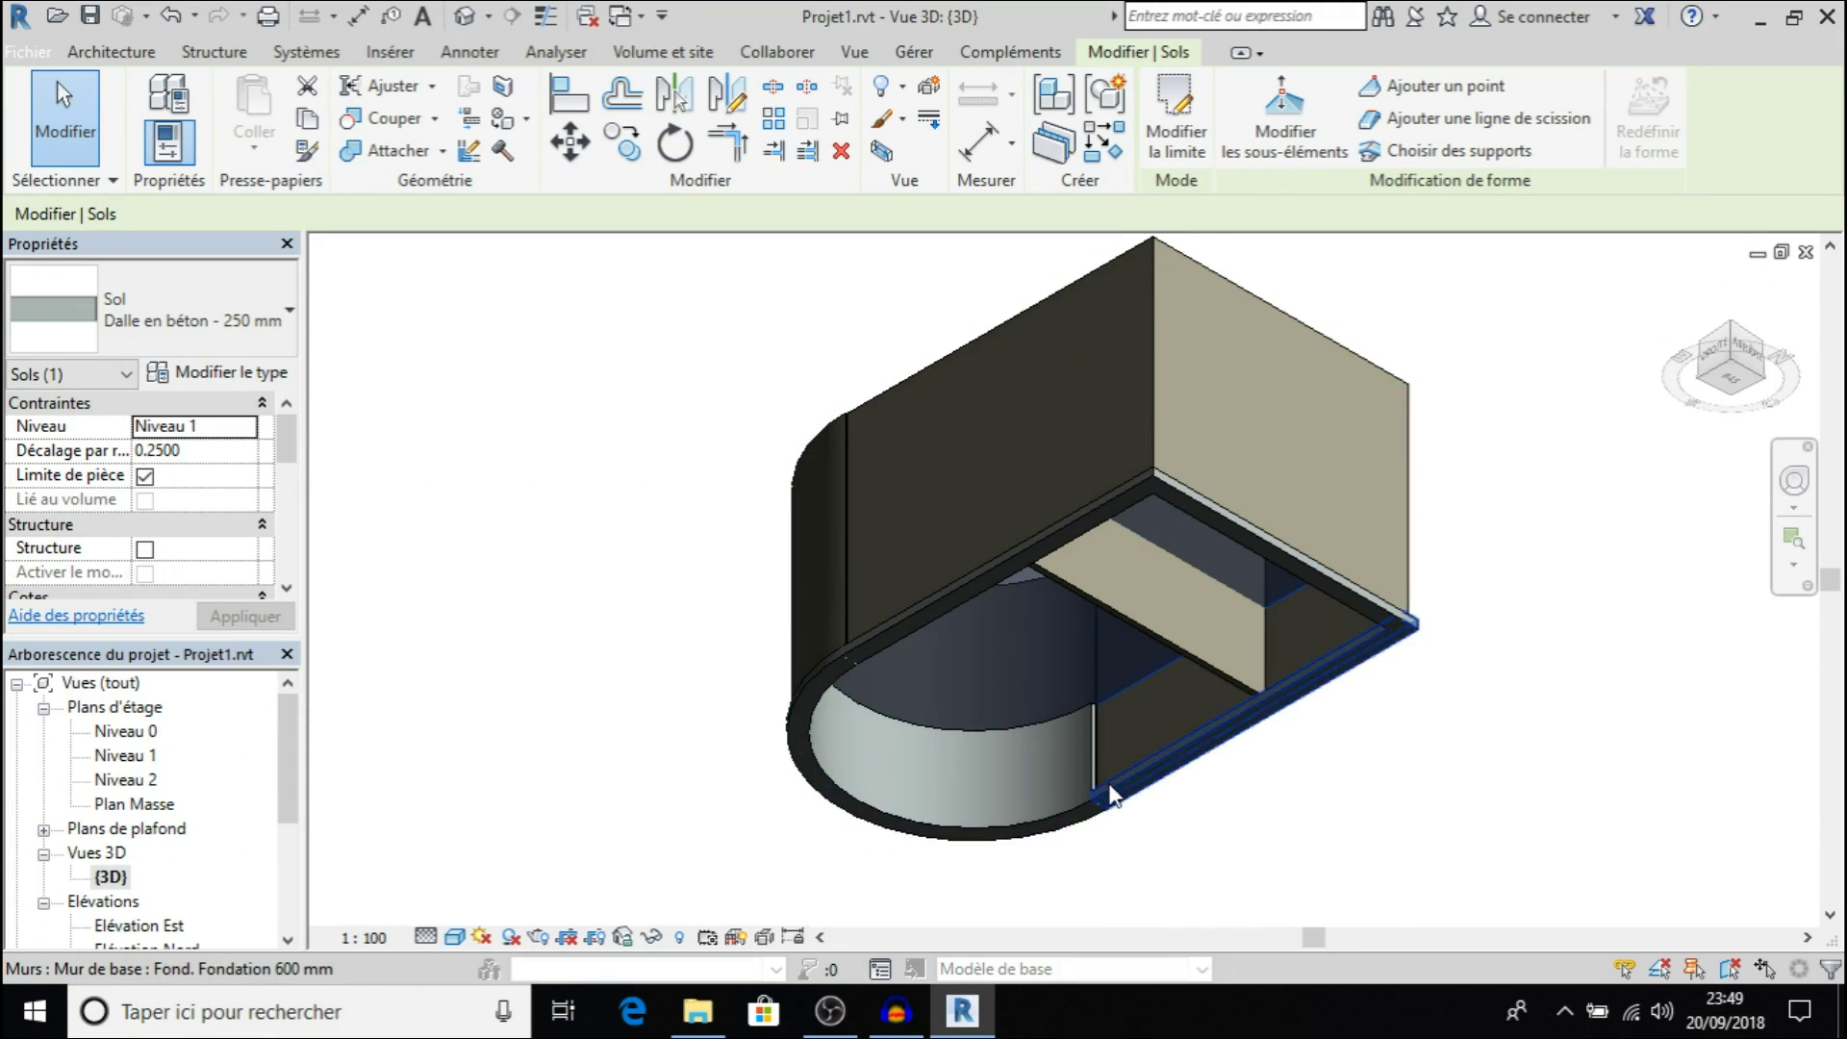
{"action": "left_click", "coordinate": [1730, 394]}
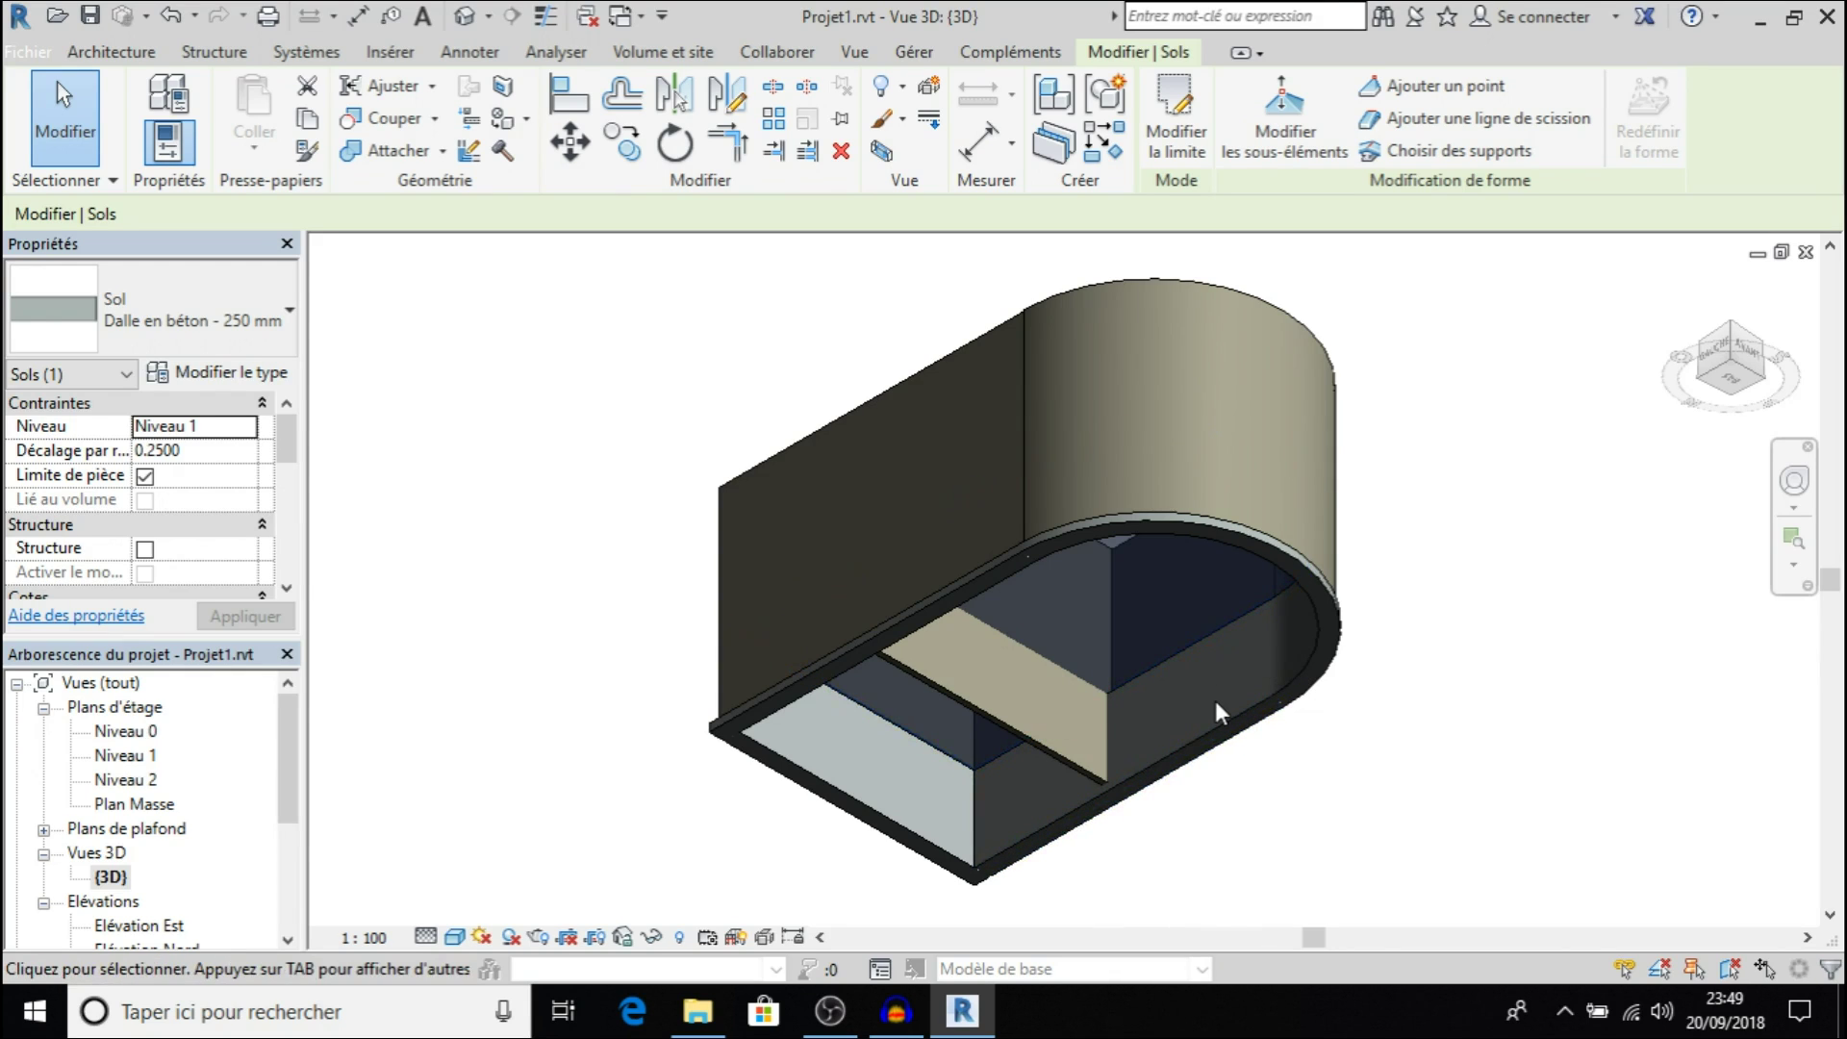
{"action": "scroll", "coordinate": [1213, 702], "scroll_direction": "up", "scroll_amount": 2}
{"action": "scroll", "coordinate": [1210, 697], "scroll_direction": "up", "scroll_amount": 3}
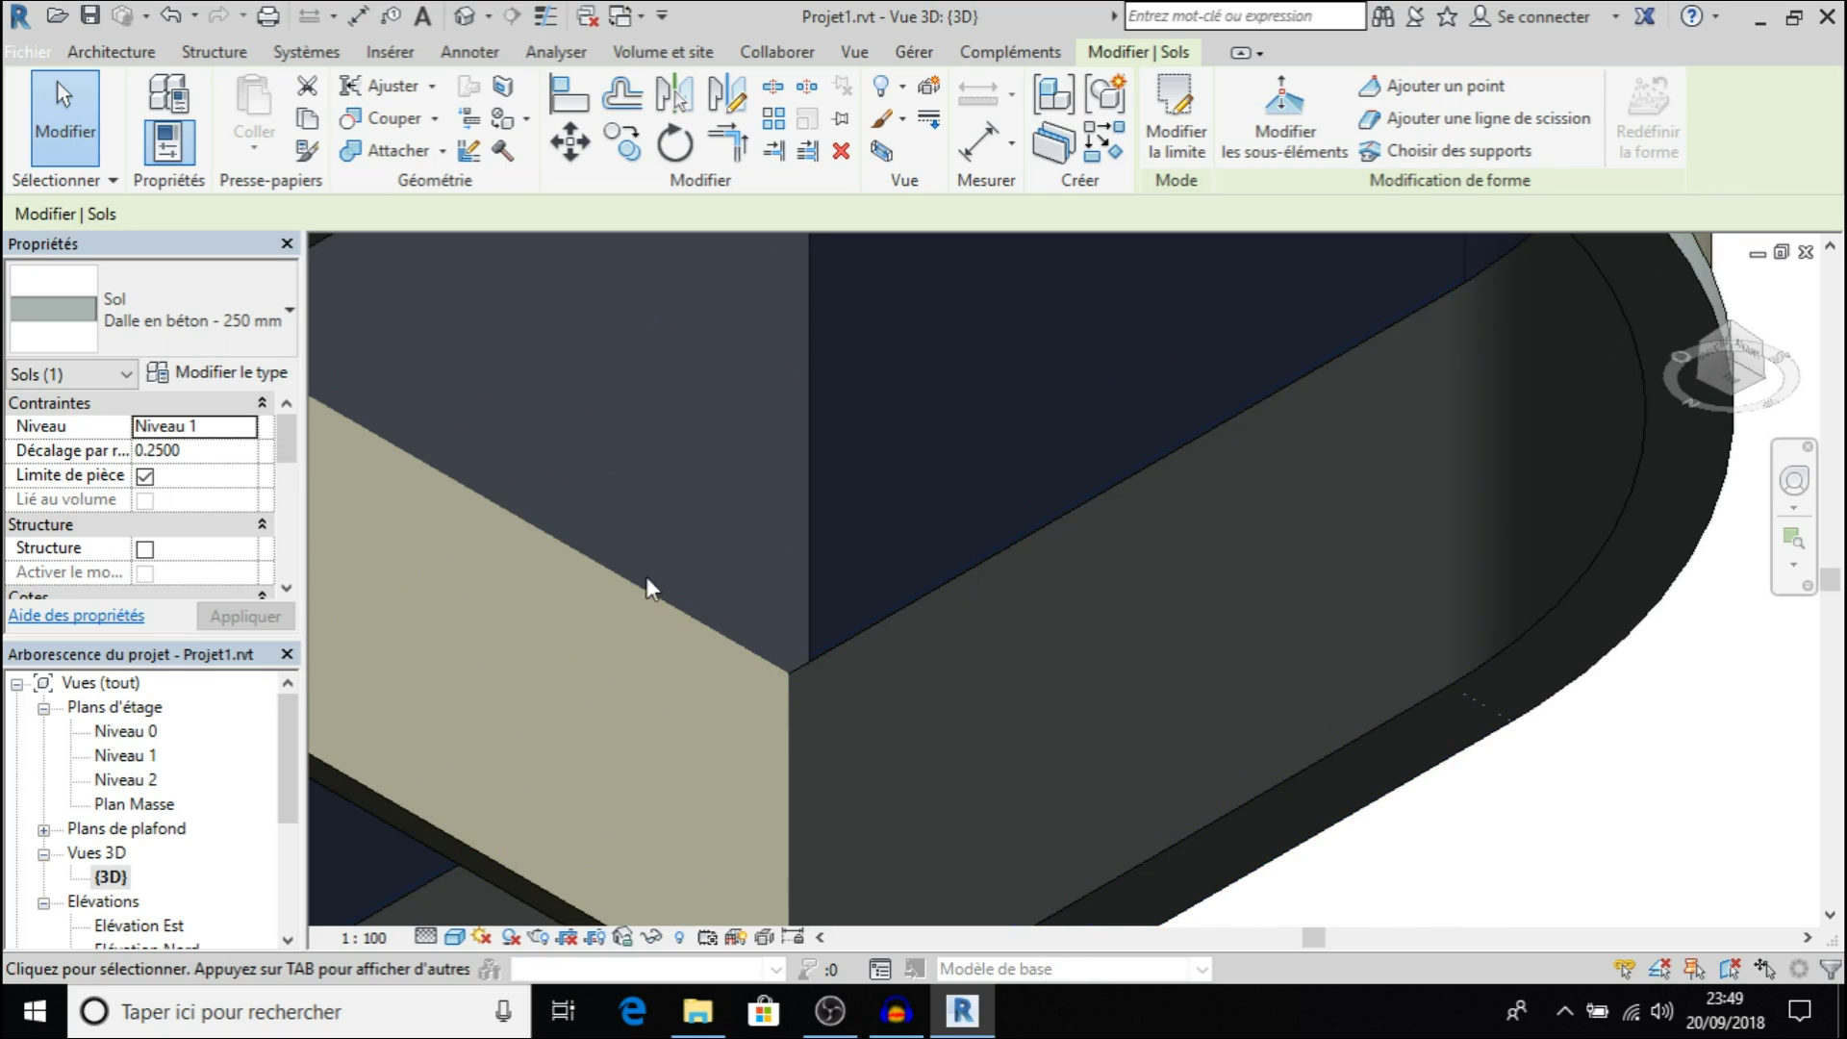
{"action": "scroll", "coordinate": [860, 627], "scroll_direction": "down", "scroll_amount": 4}
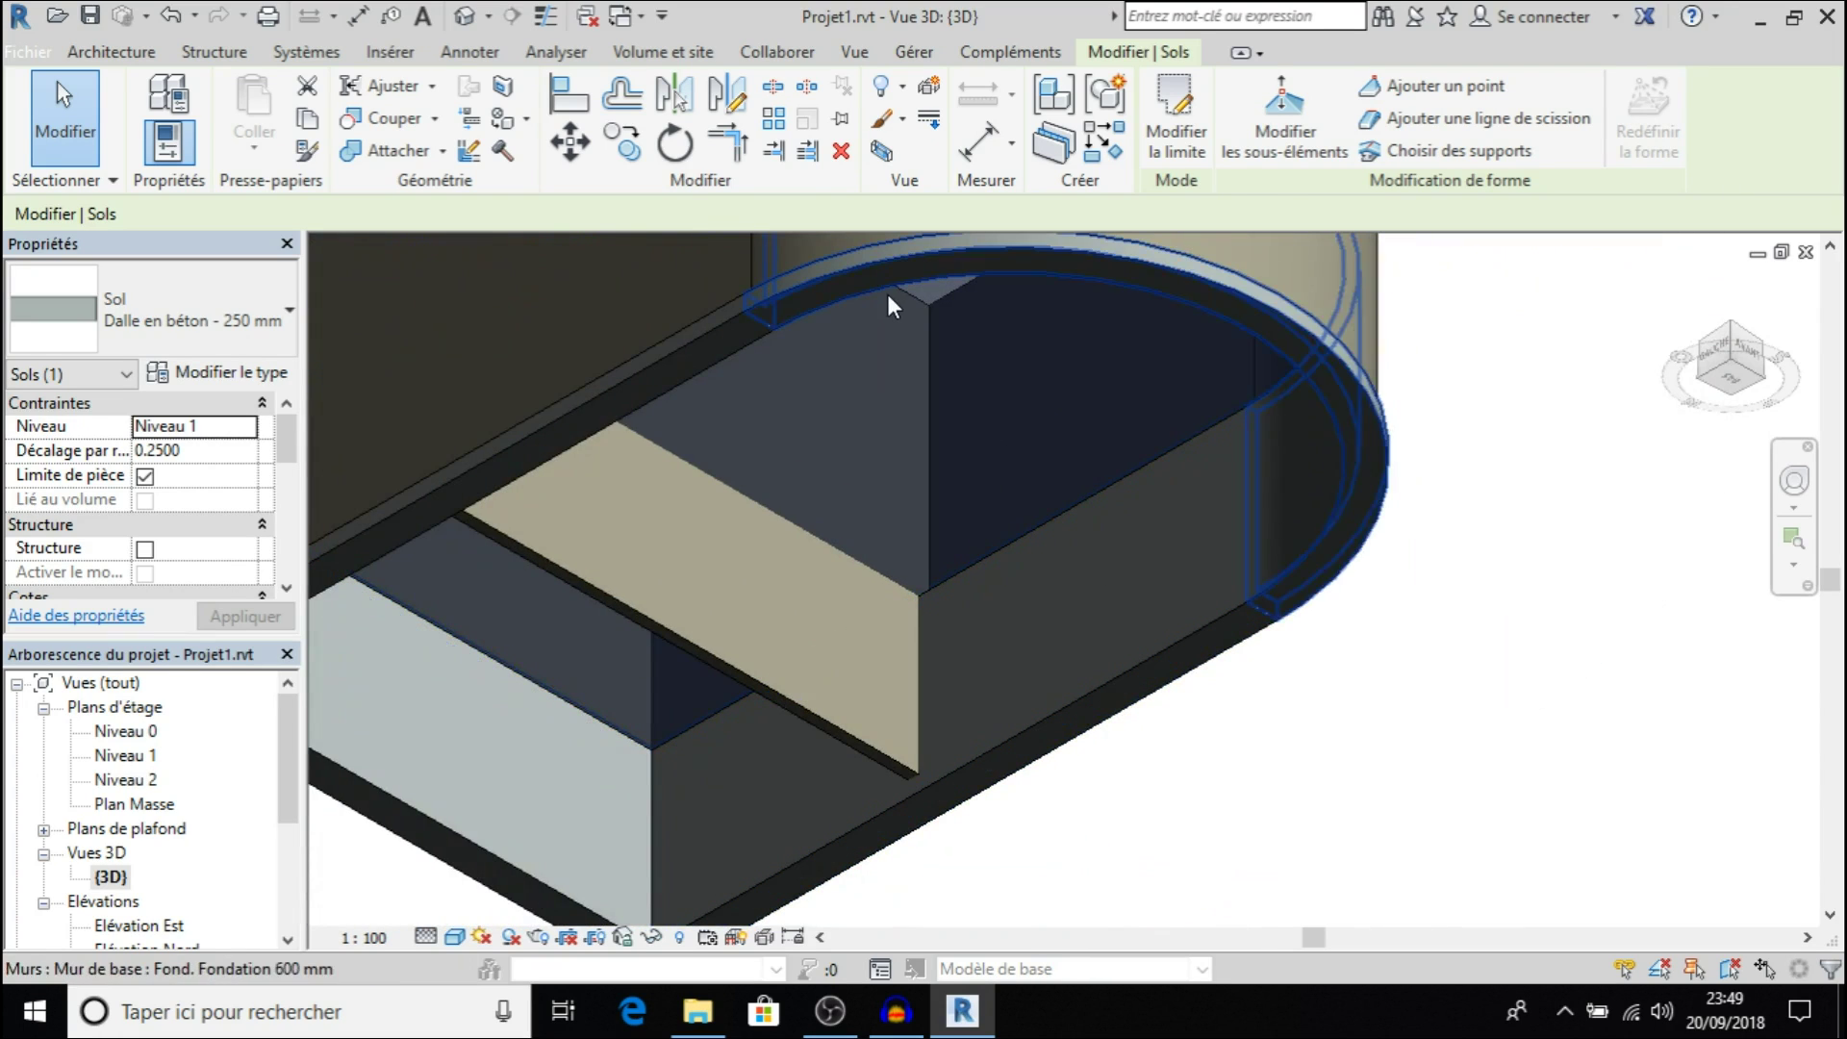
{"action": "scroll", "coordinate": [849, 395], "scroll_direction": "up", "scroll_amount": 2}
{"action": "key", "text": "Escape"}
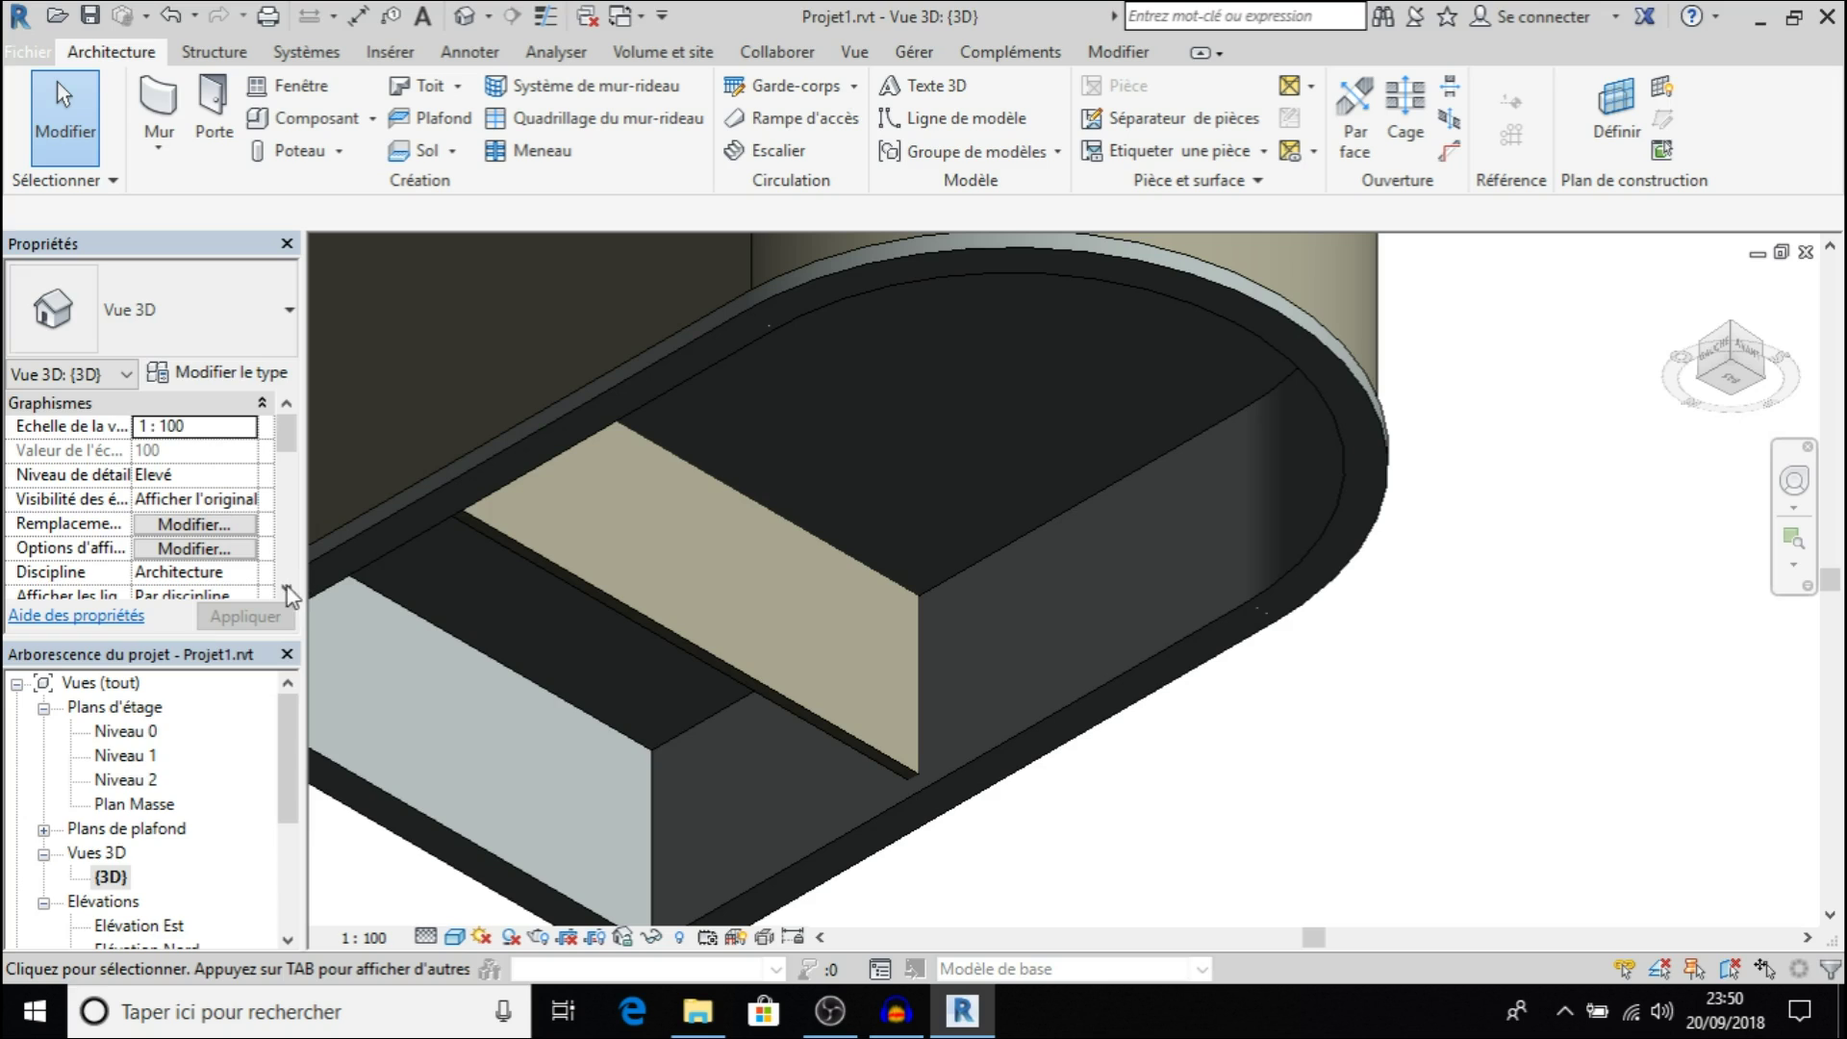
In the Elévation Est view, change Niveau 1's elevation from 3.00 to 5.00
{"action": "double_click", "coordinate": [142, 758]}
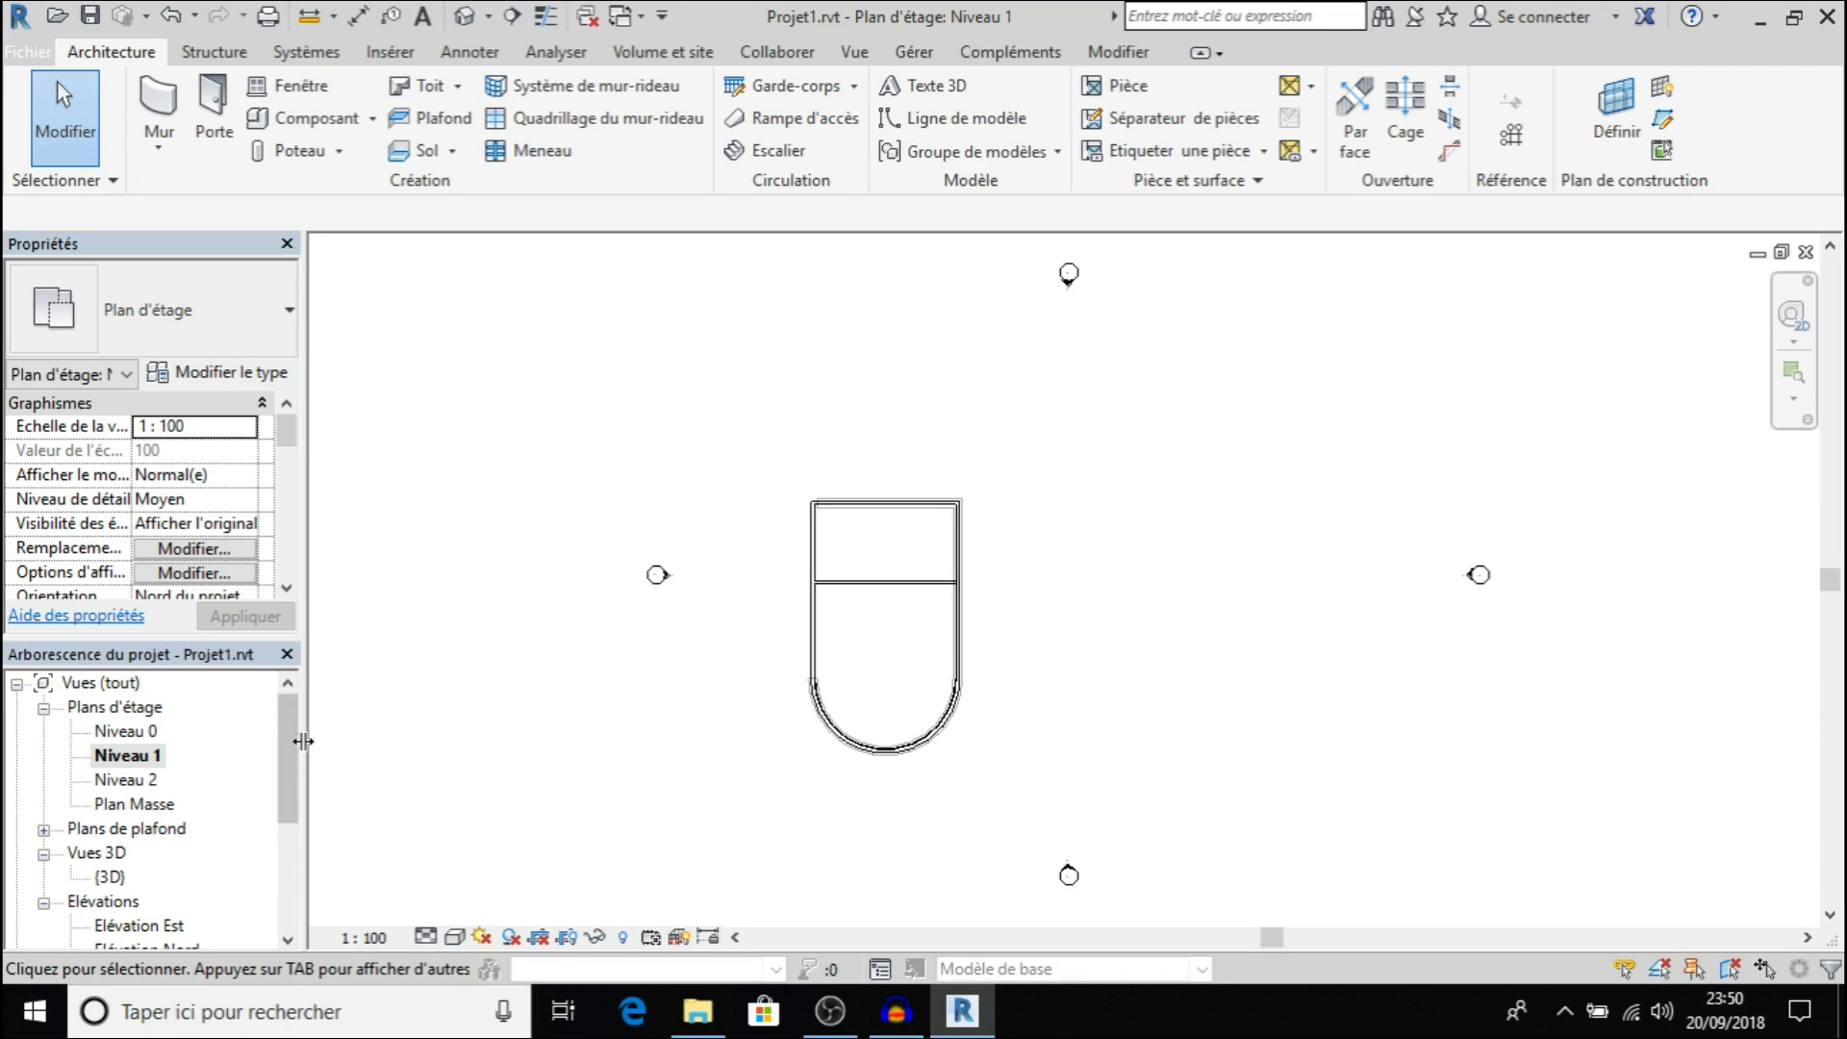
{"action": "double_click", "coordinate": [165, 925]}
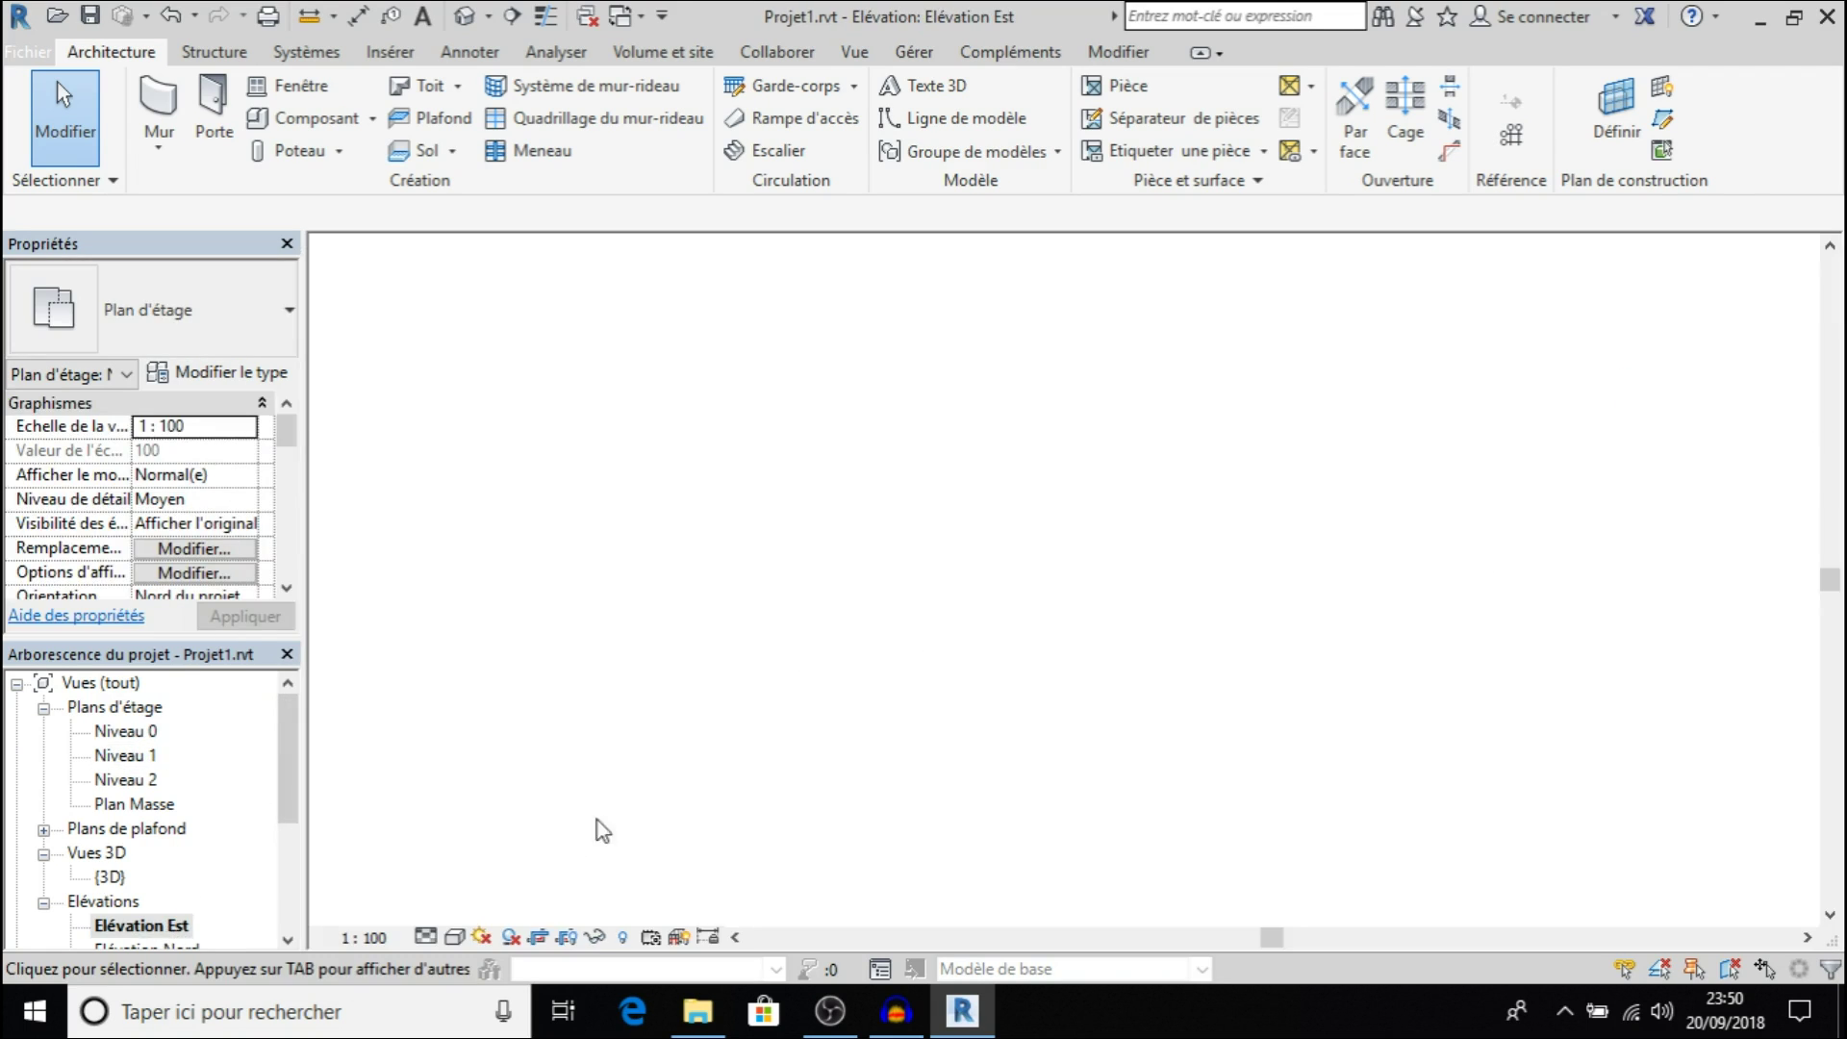
{"action": "scroll", "coordinate": [926, 664], "scroll_direction": "down", "scroll_amount": 3}
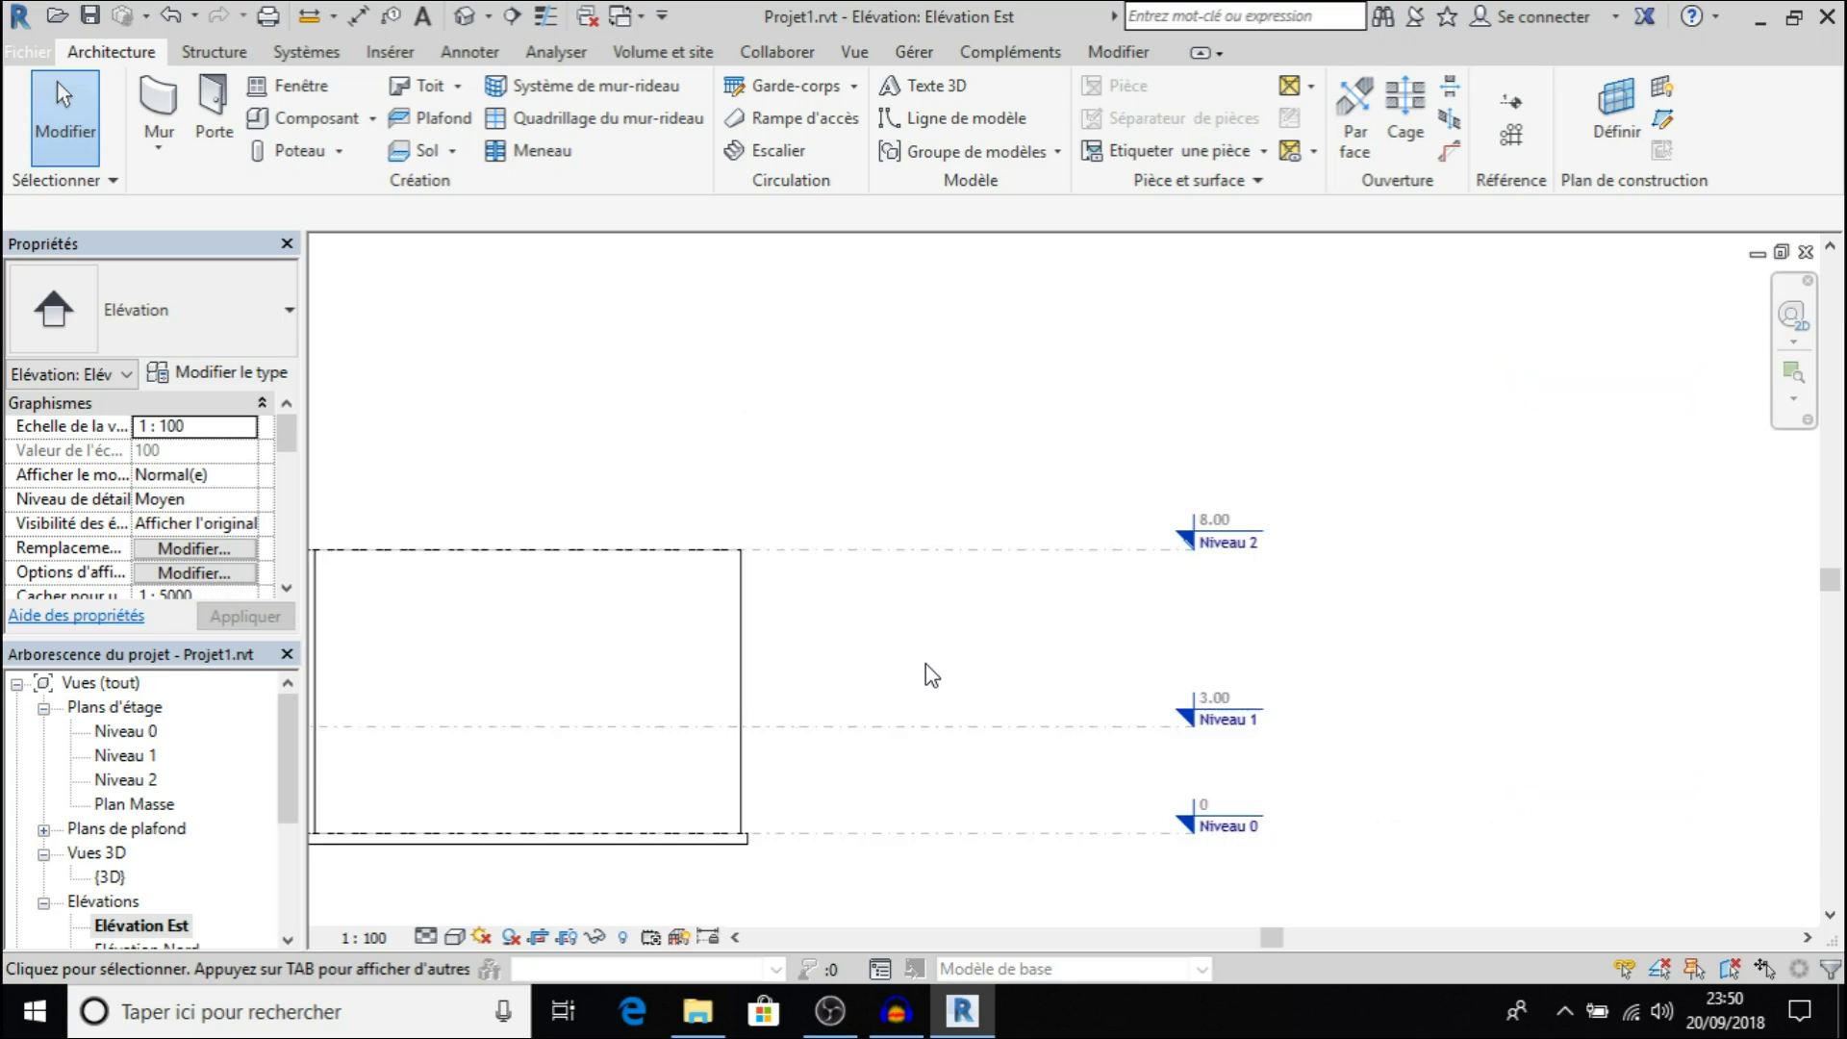
{"action": "left_click", "coordinate": [852, 736]}
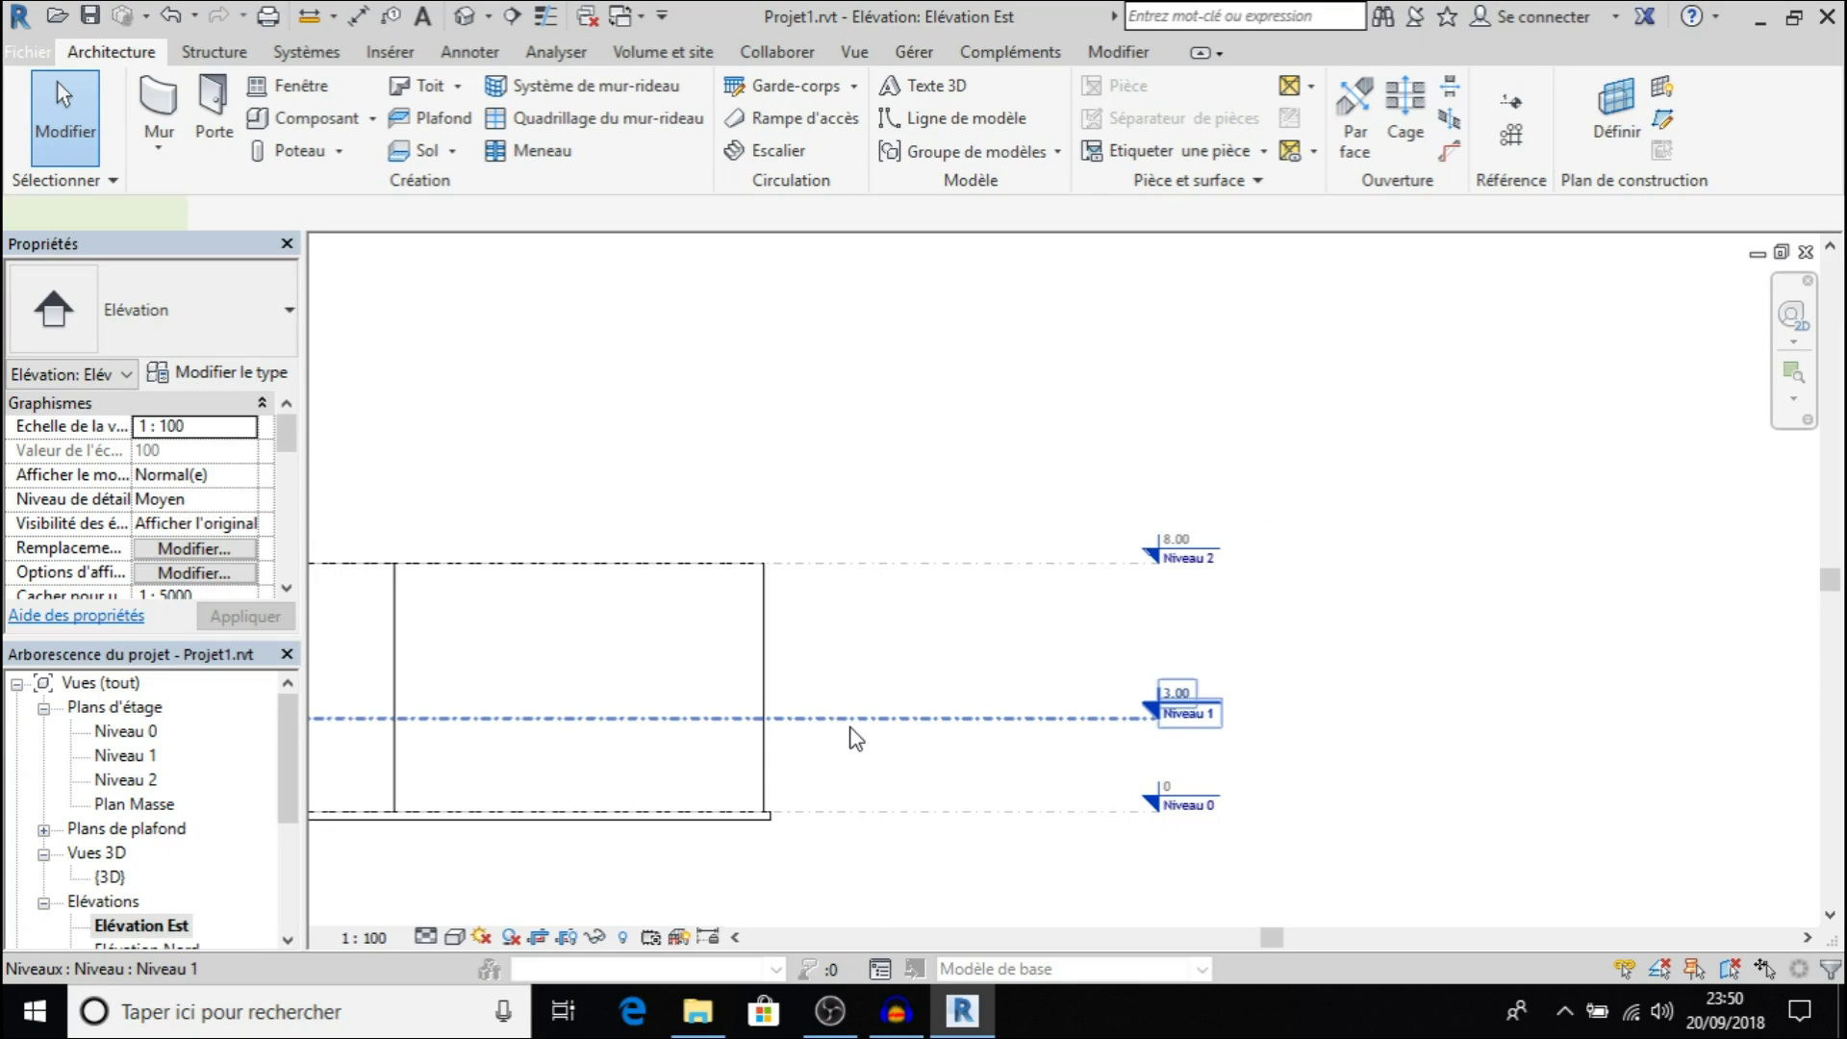
{"action": "left_click", "coordinate": [1190, 696]}
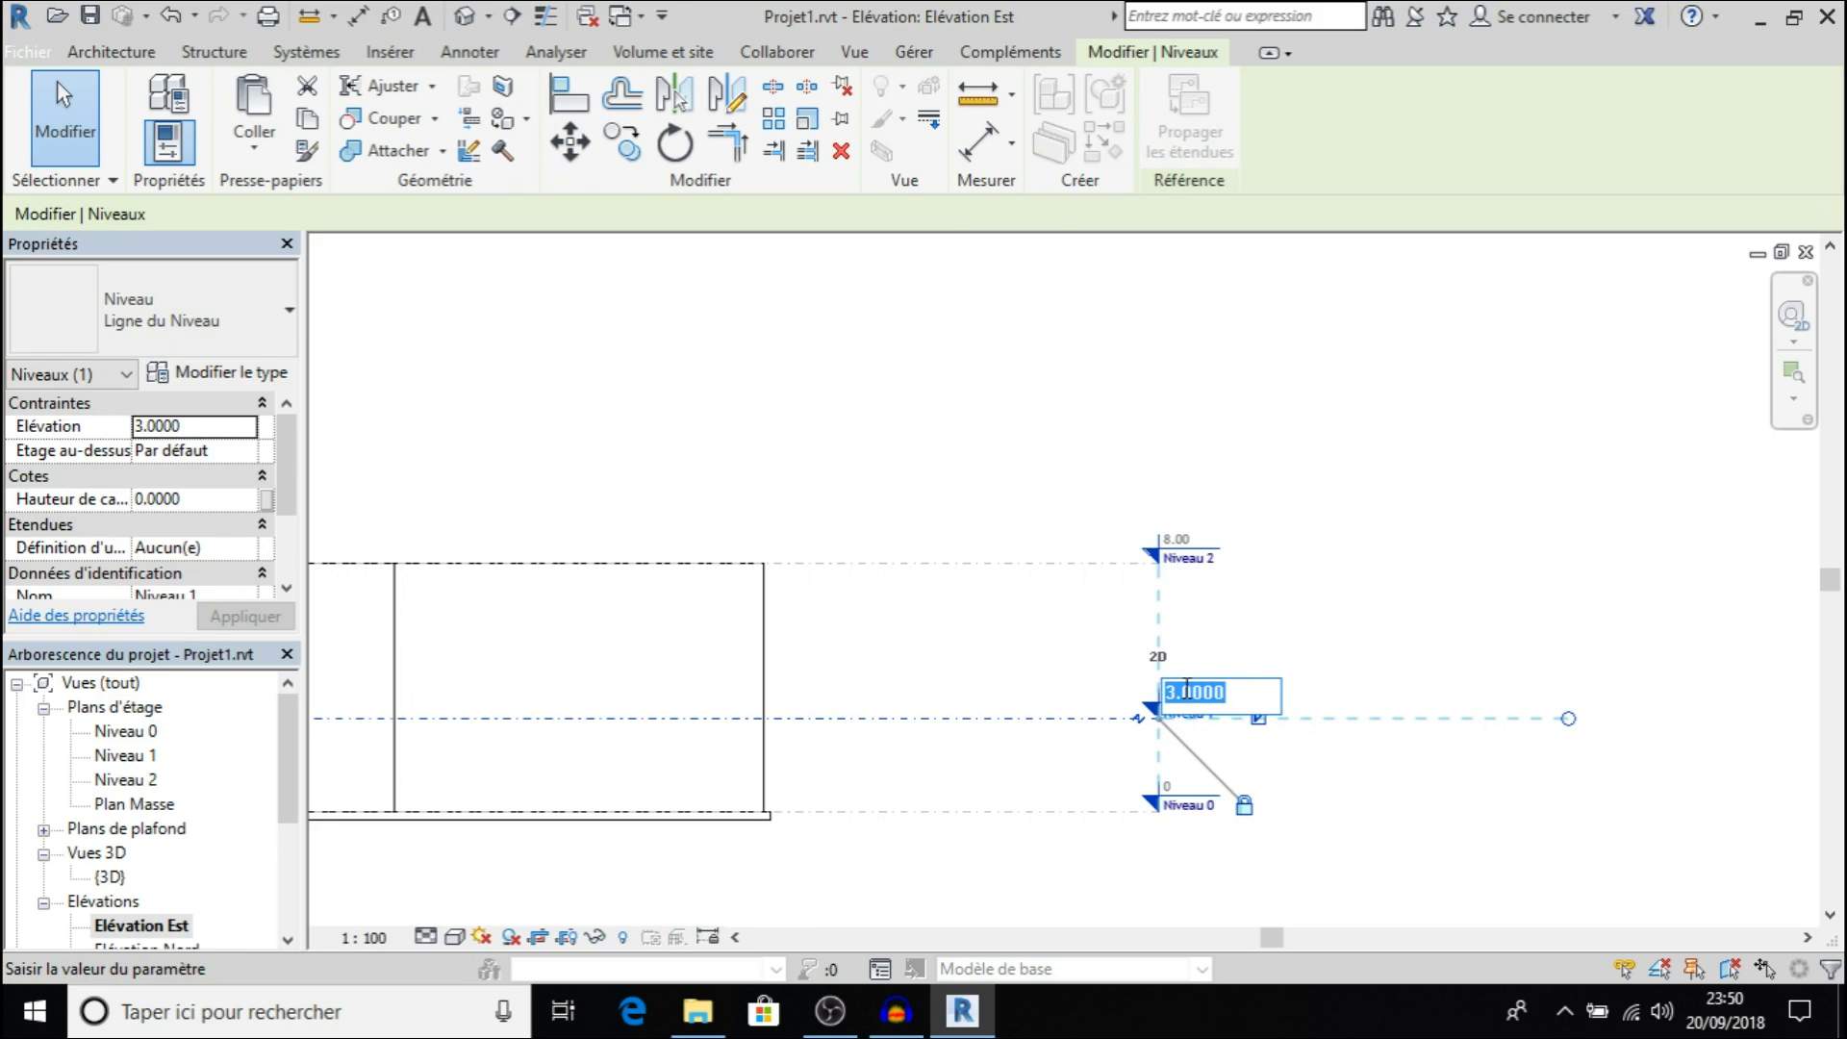
{"action": "type", "text": "5"}
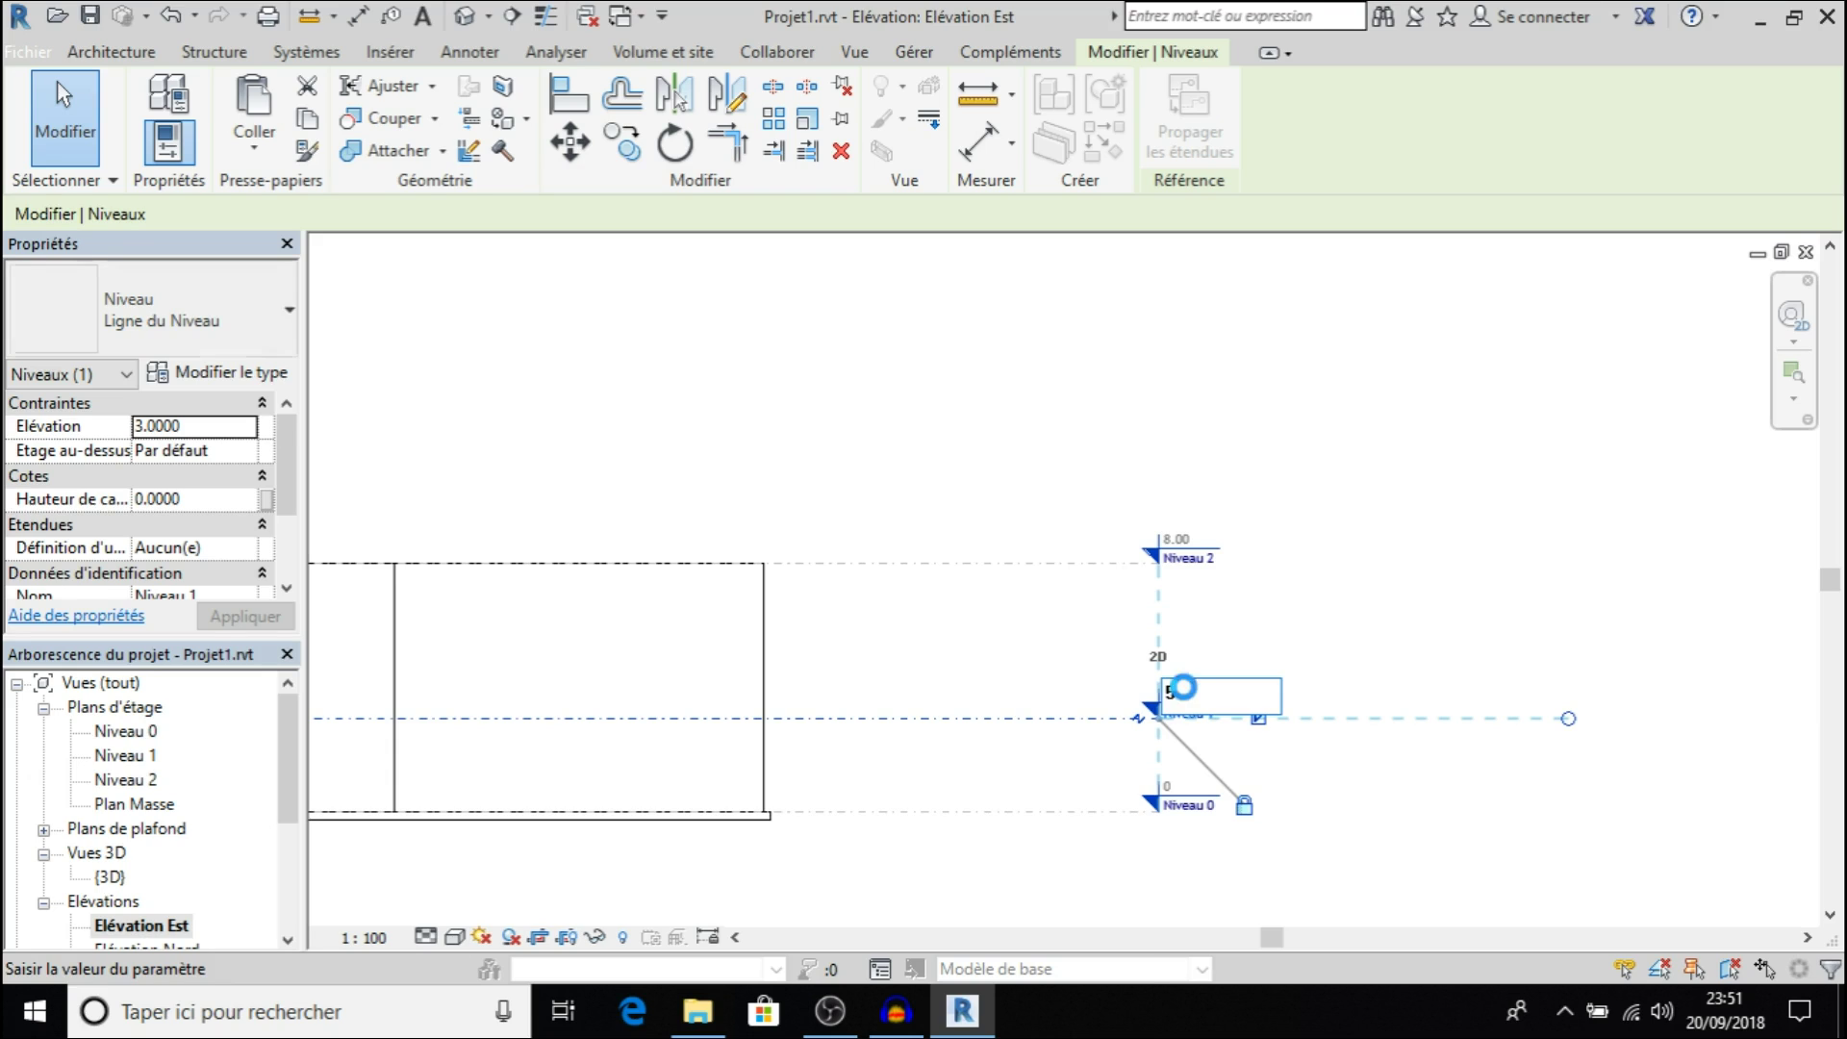
{"action": "key", "text": "Return"}
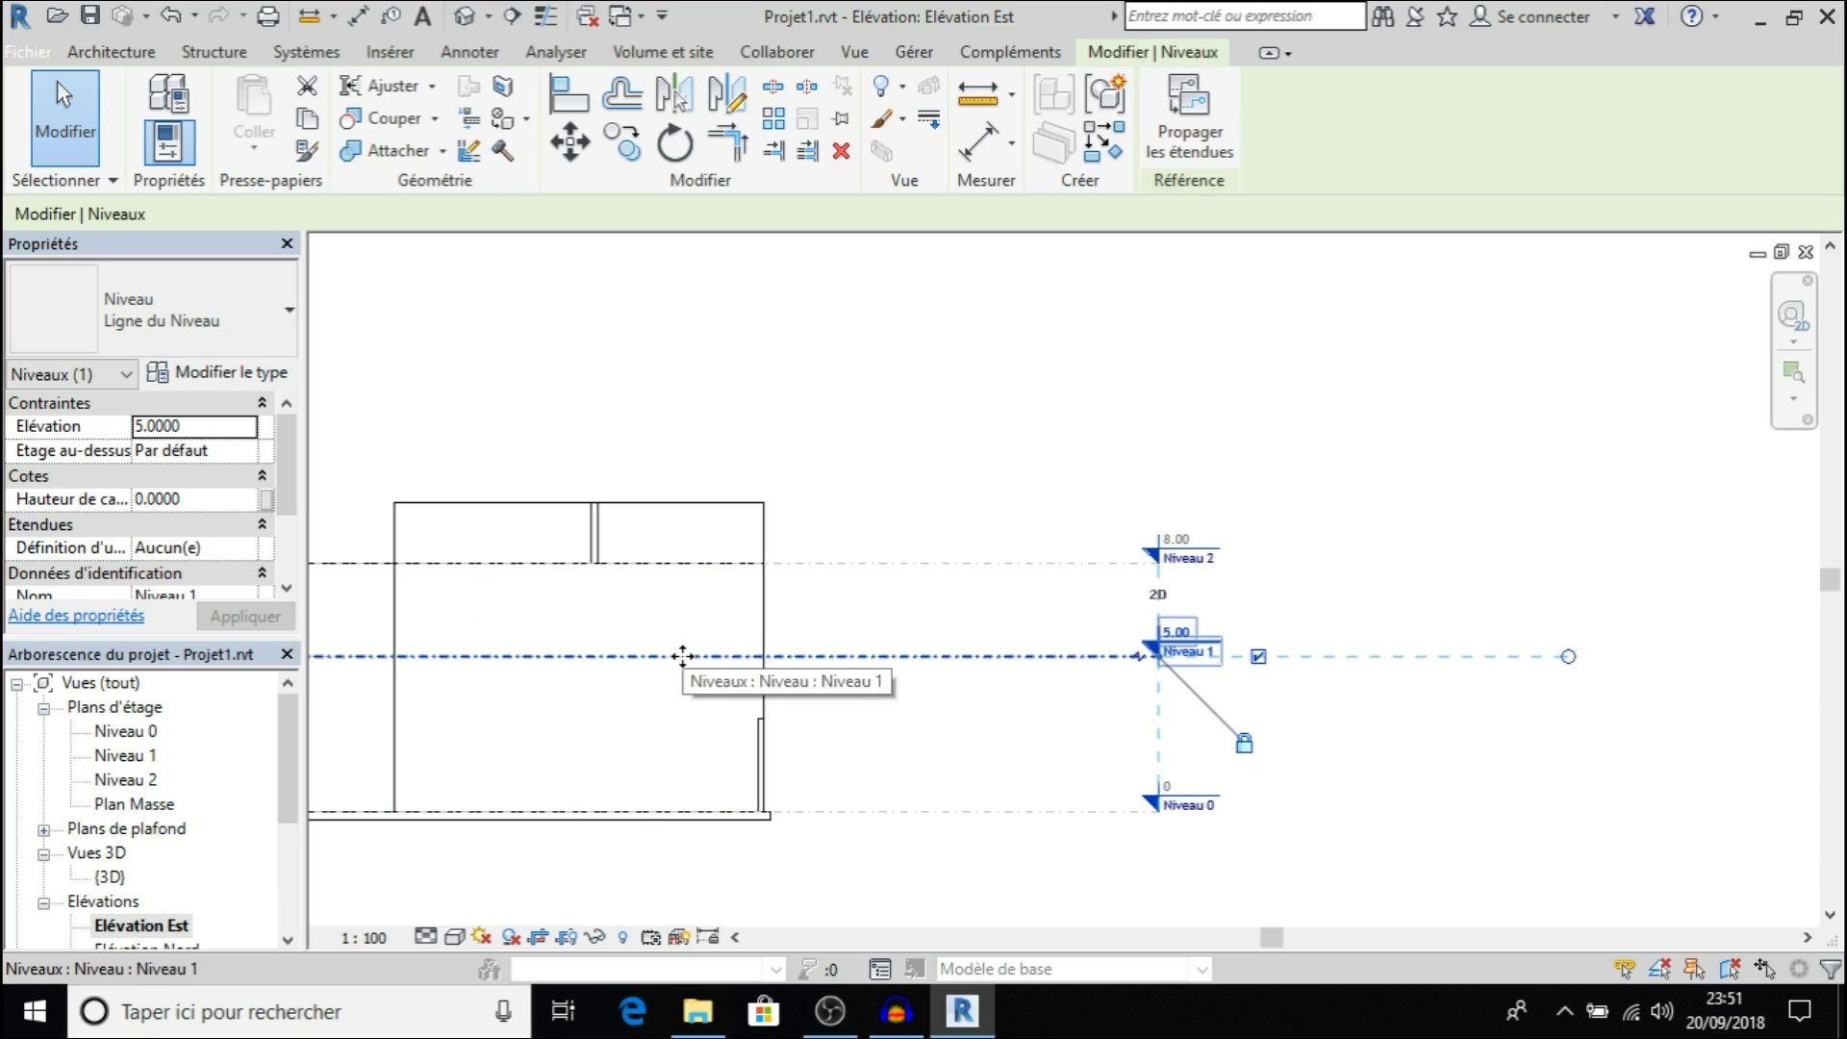
Back in the 3D view, trial-lower the front wall's top, then undo it
{"action": "double_click", "coordinate": [107, 877]}
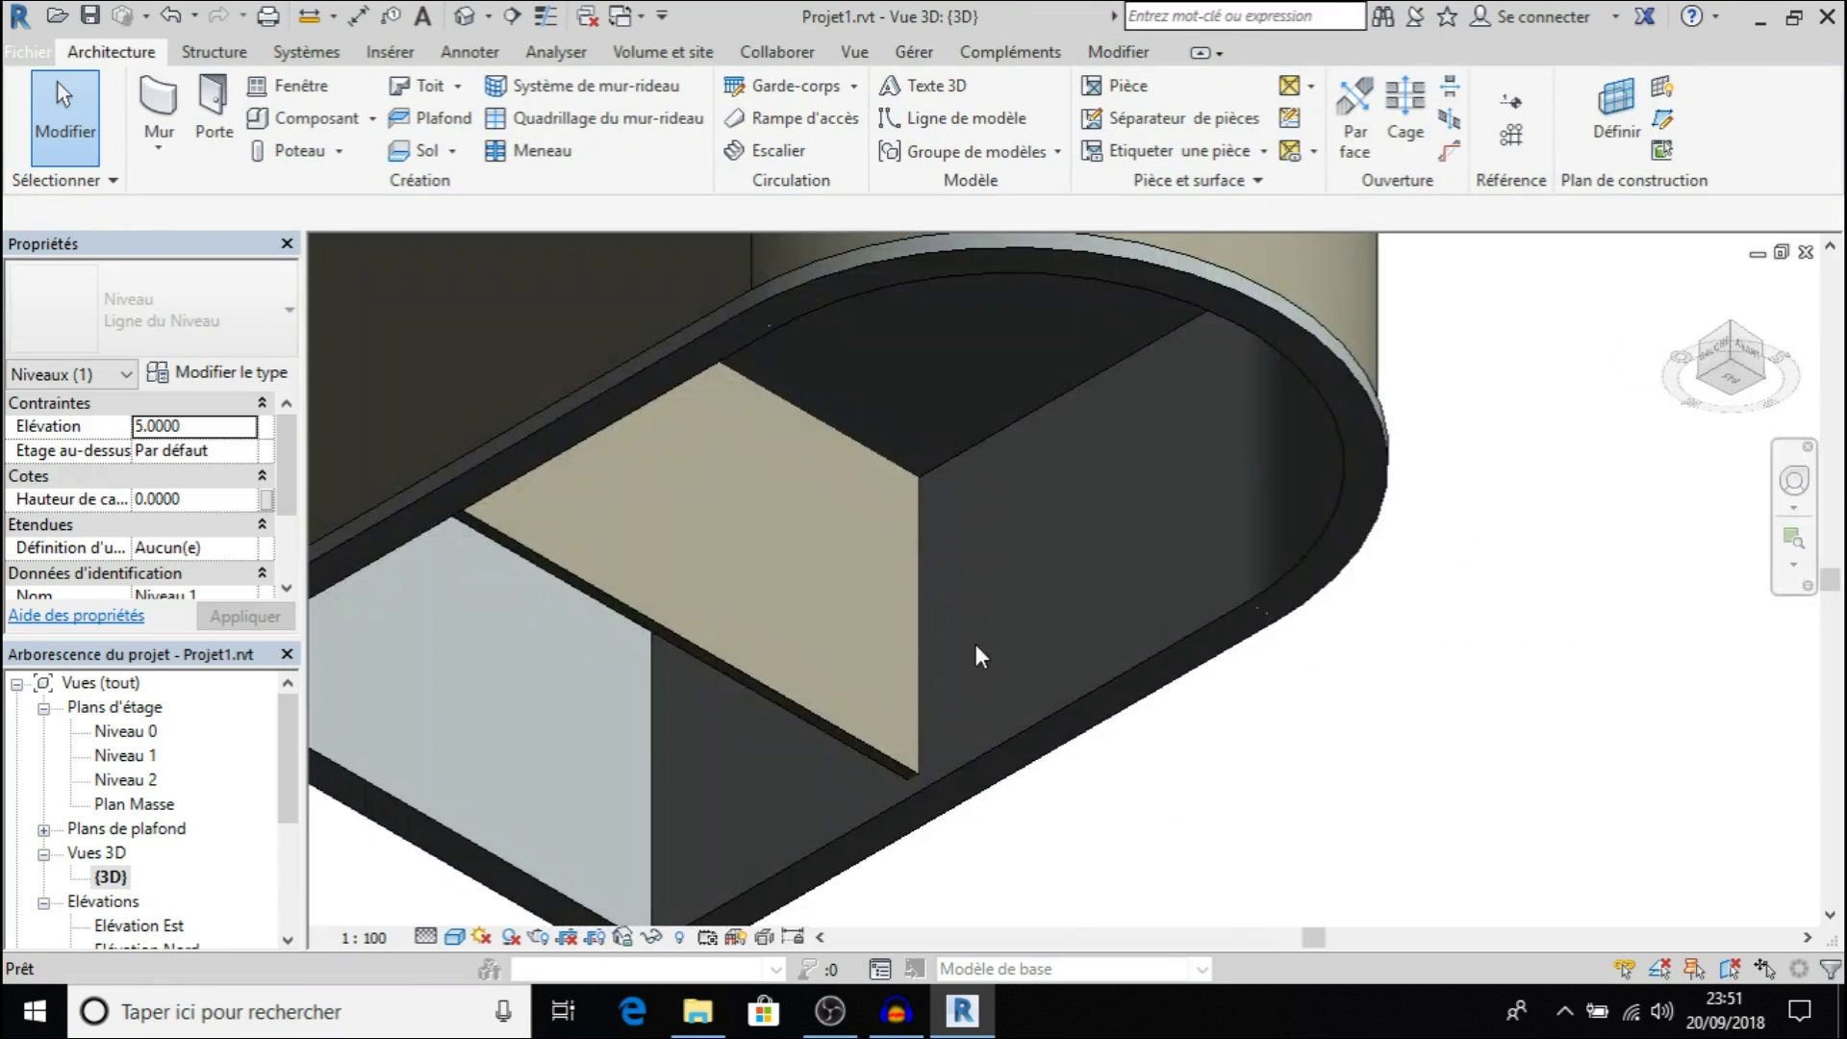
{"action": "left_click", "coordinate": [1732, 327]}
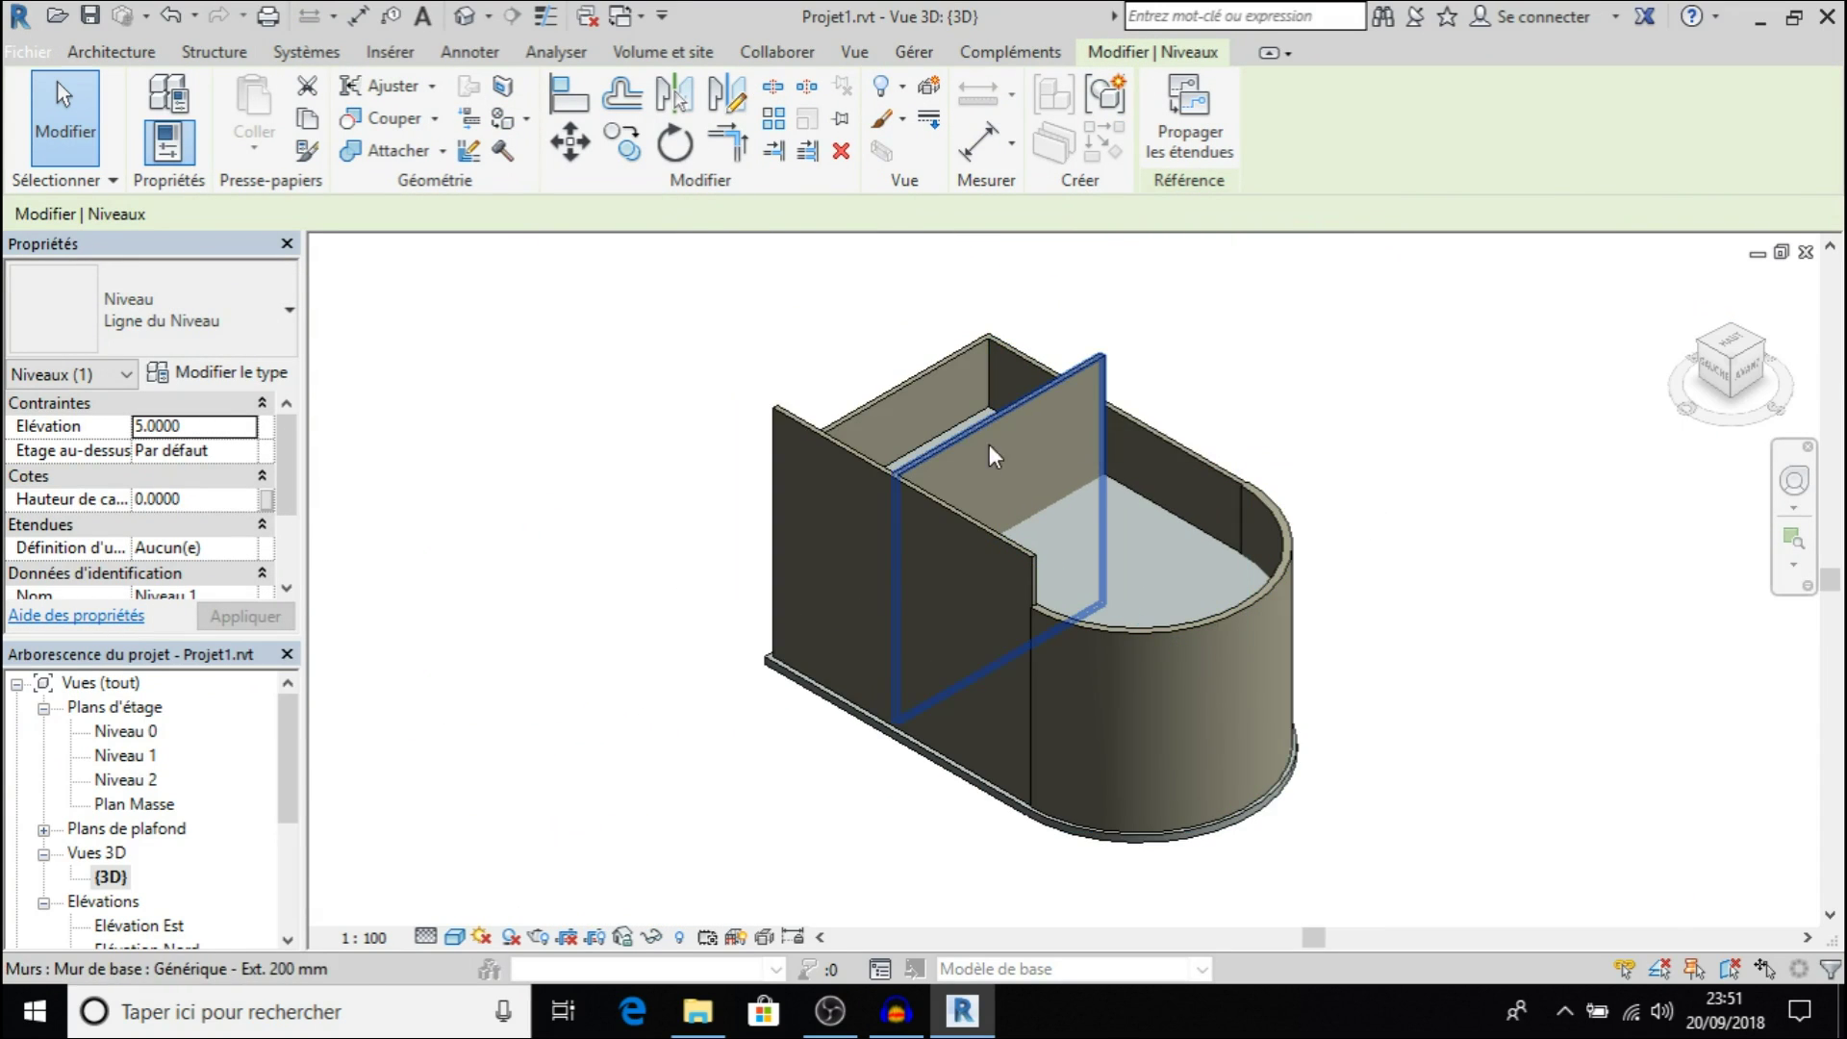
{"action": "left_click", "coordinate": [878, 479]}
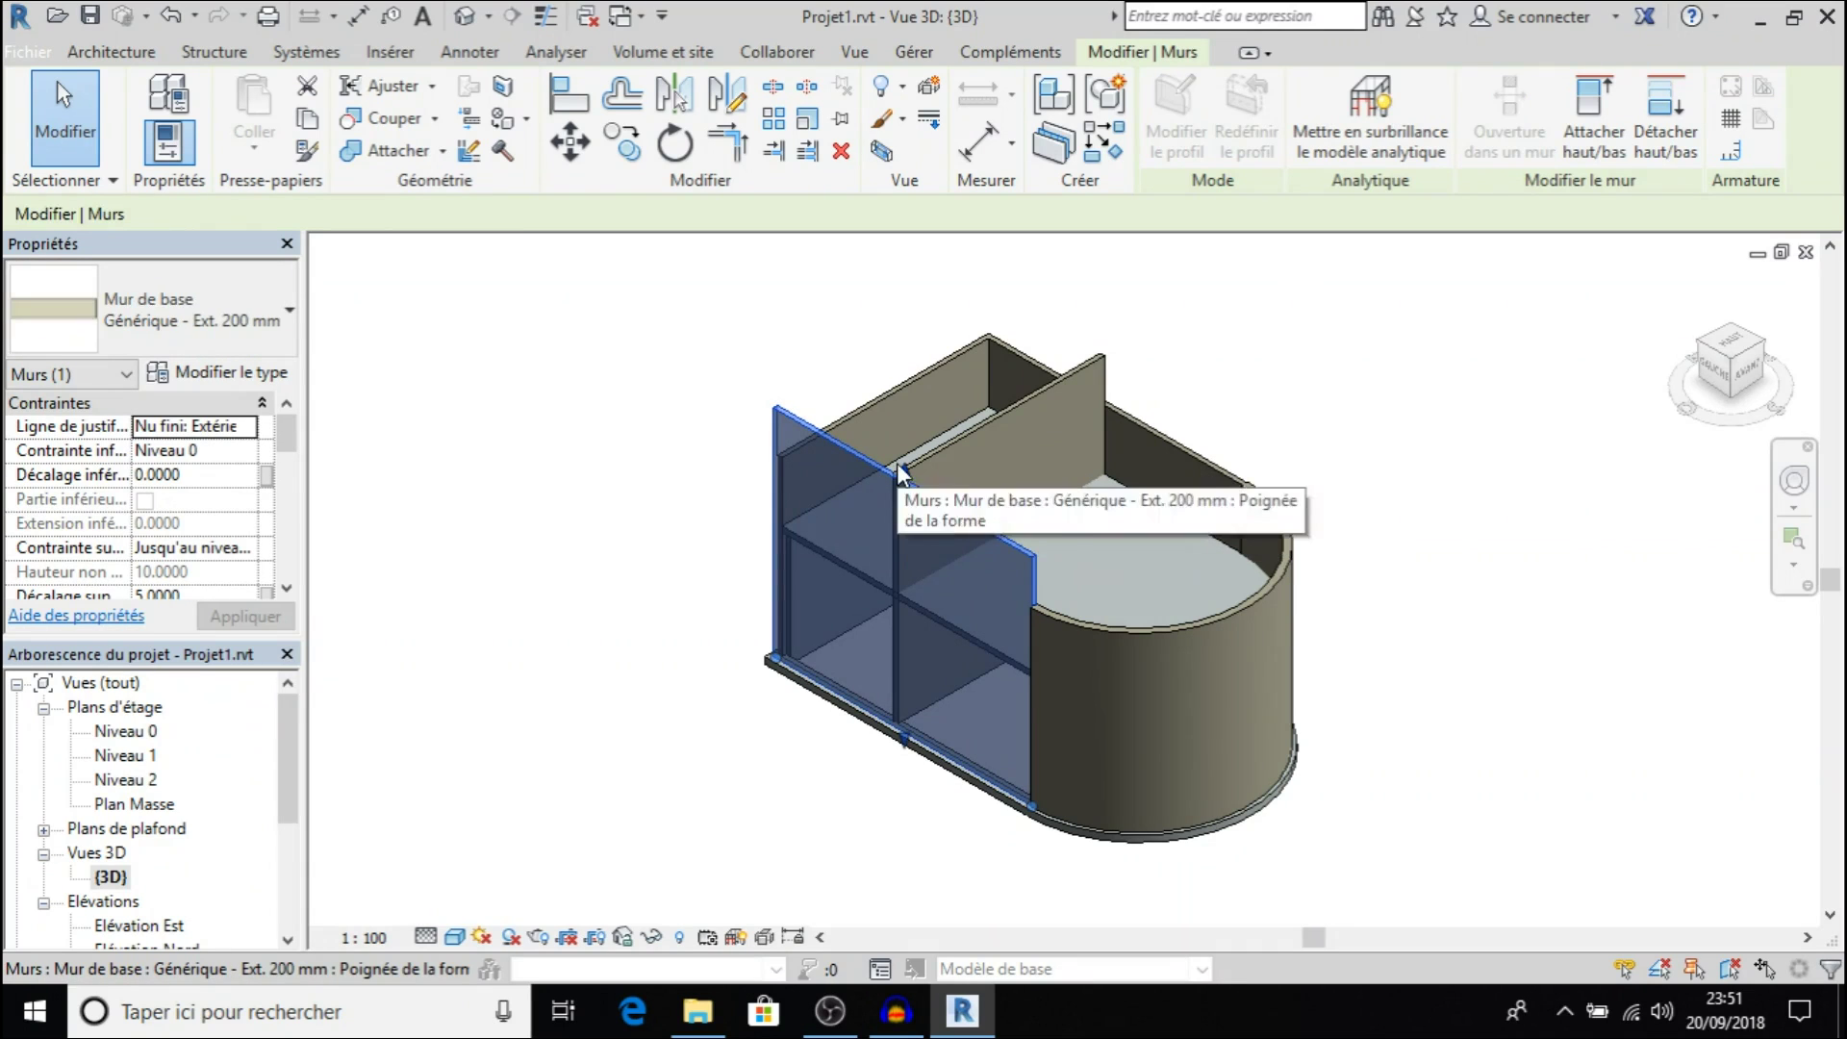
{"action": "mouse_move", "coordinate": [904, 473]}
{"action": "left_mouse_down"}
{"action": "mouse_move", "coordinate": [899, 540]}
{"action": "mouse_move", "coordinate": [941, 583]}
{"action": "left_mouse_up"}
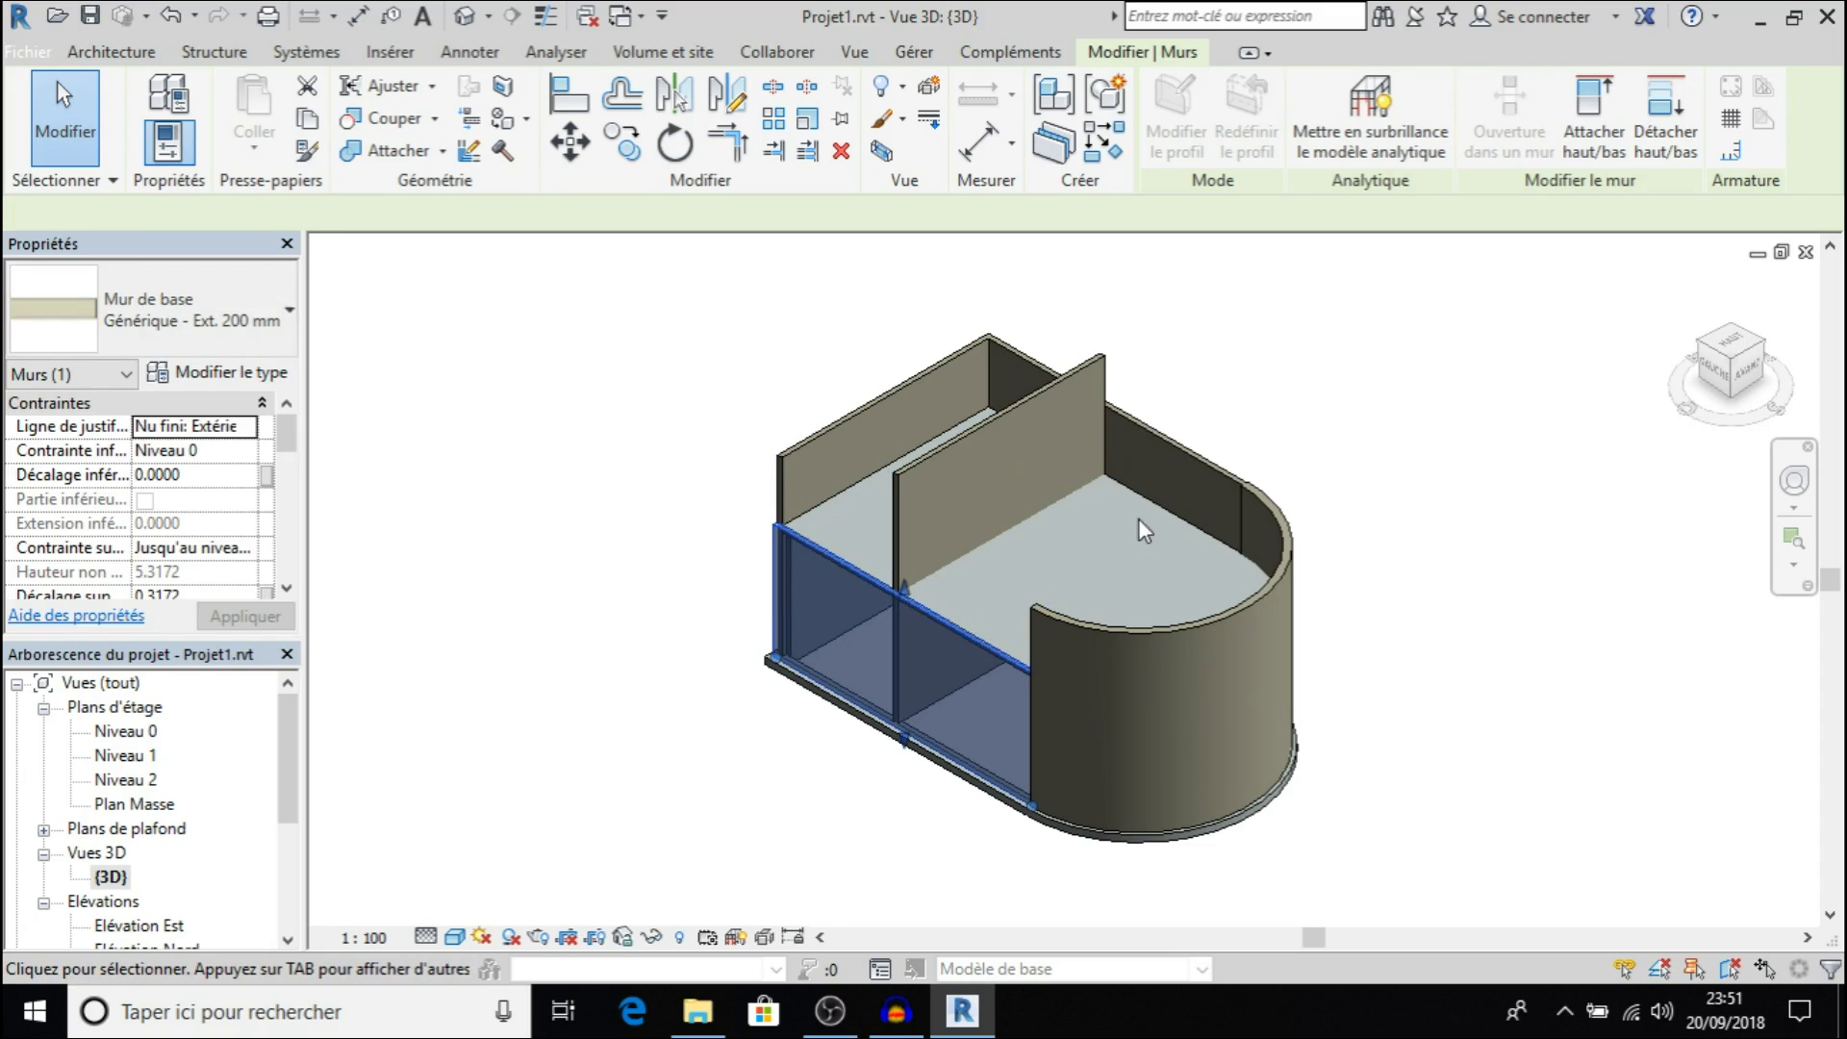
{"action": "left_click", "coordinate": [1708, 348]}
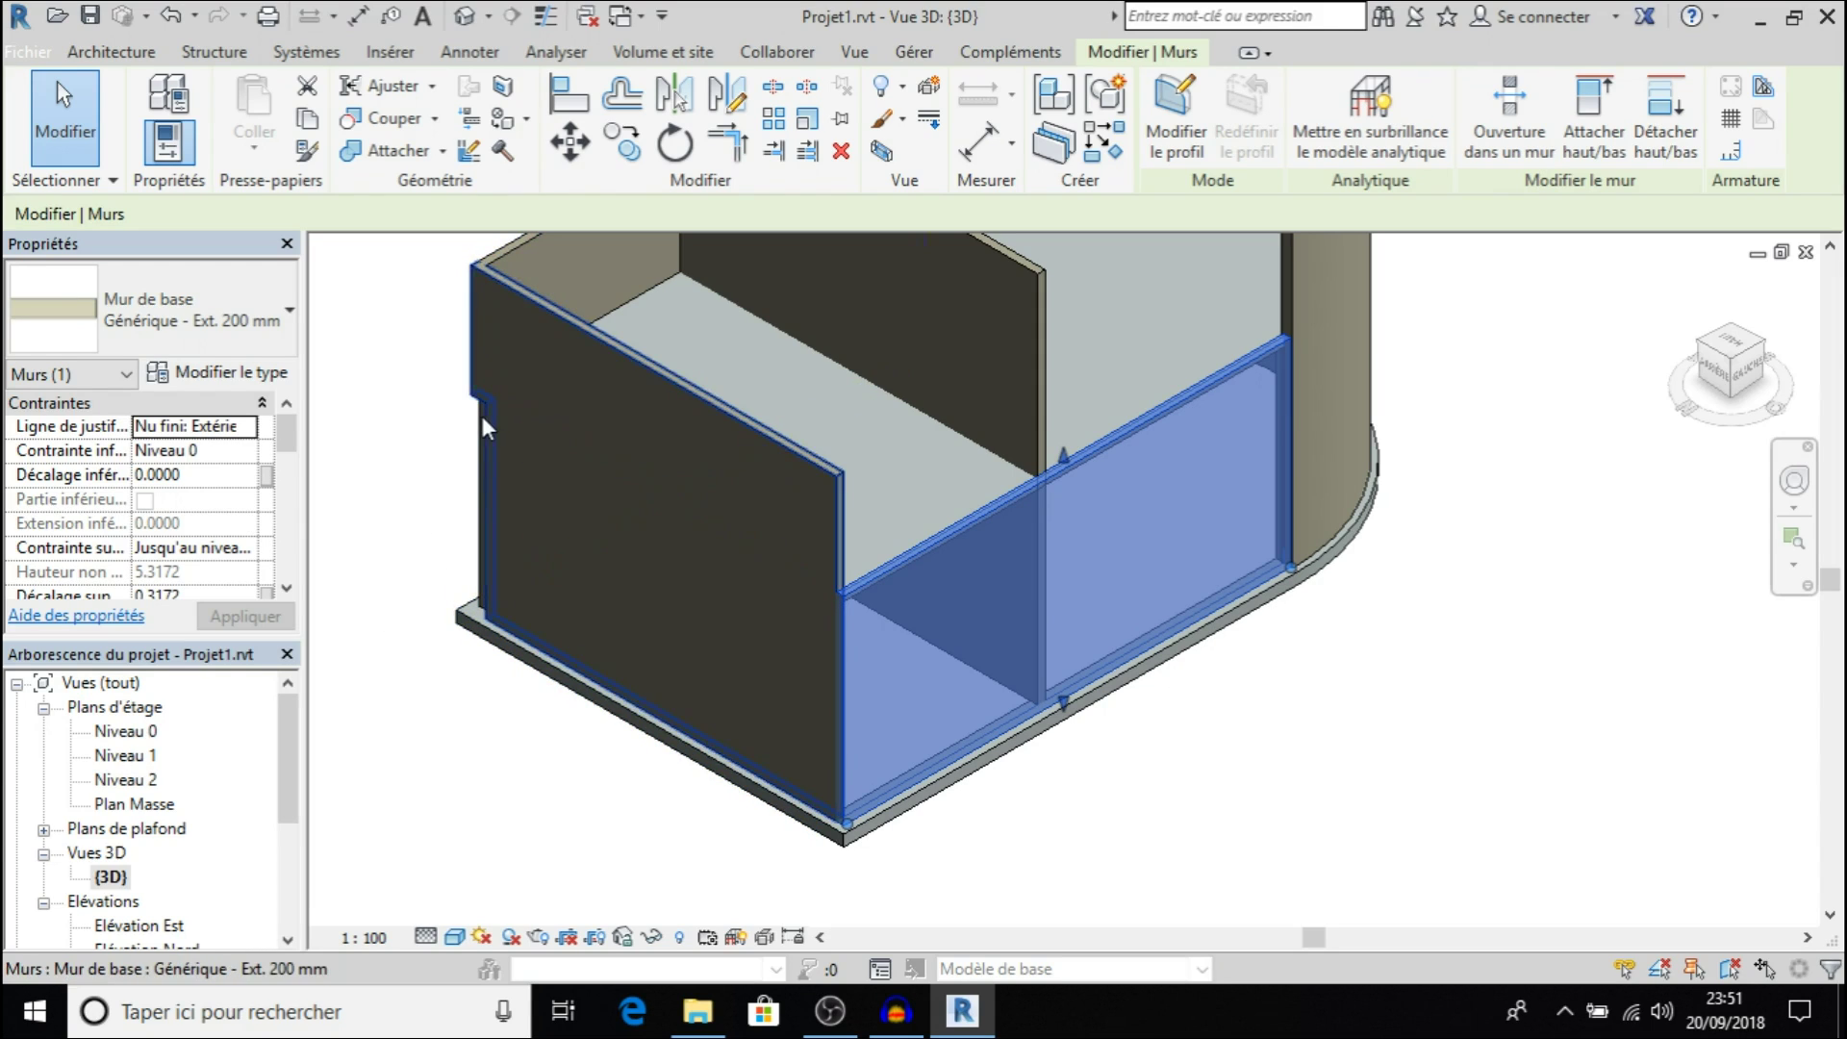
{"action": "left_click", "coordinate": [165, 17]}
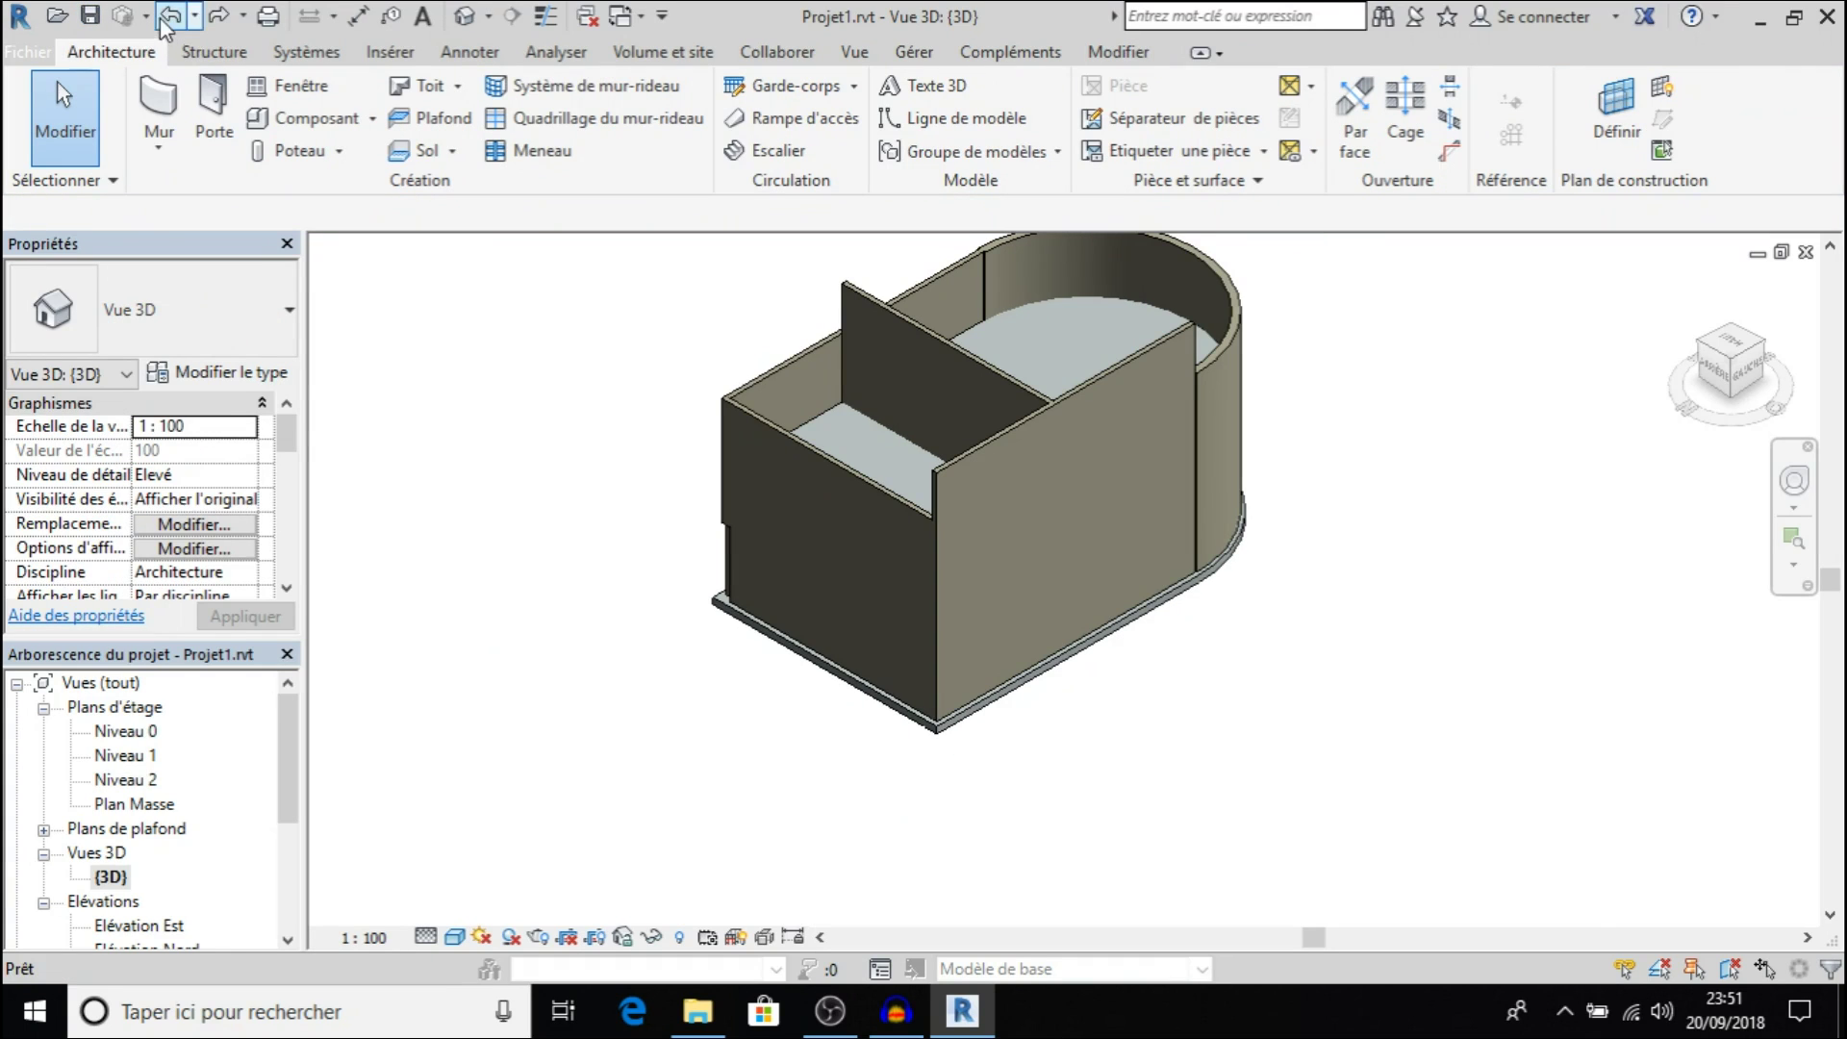
Undo an earlier change, then delete the concrete floor slab inside the rounded-end walls
{"action": "left_click", "coordinate": [169, 20]}
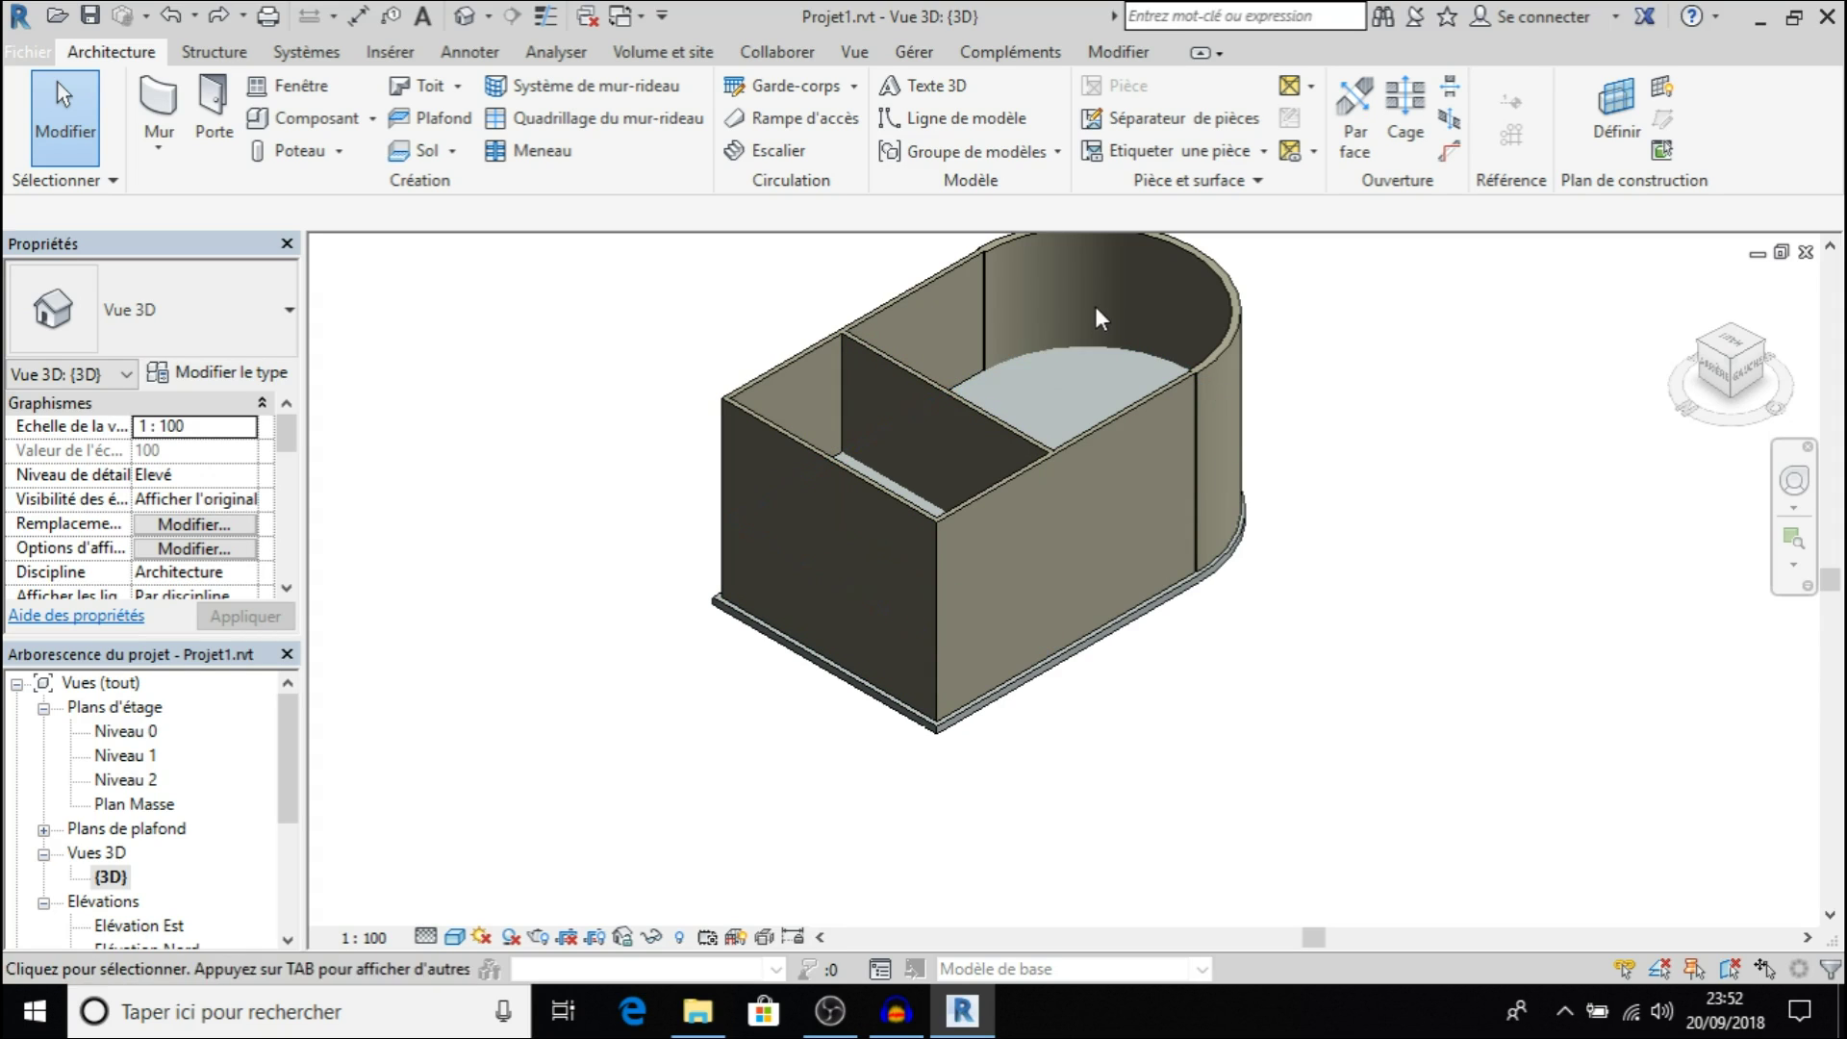
{"action": "left_click", "coordinate": [1078, 354]}
{"action": "right_click", "coordinate": [1070, 354]}
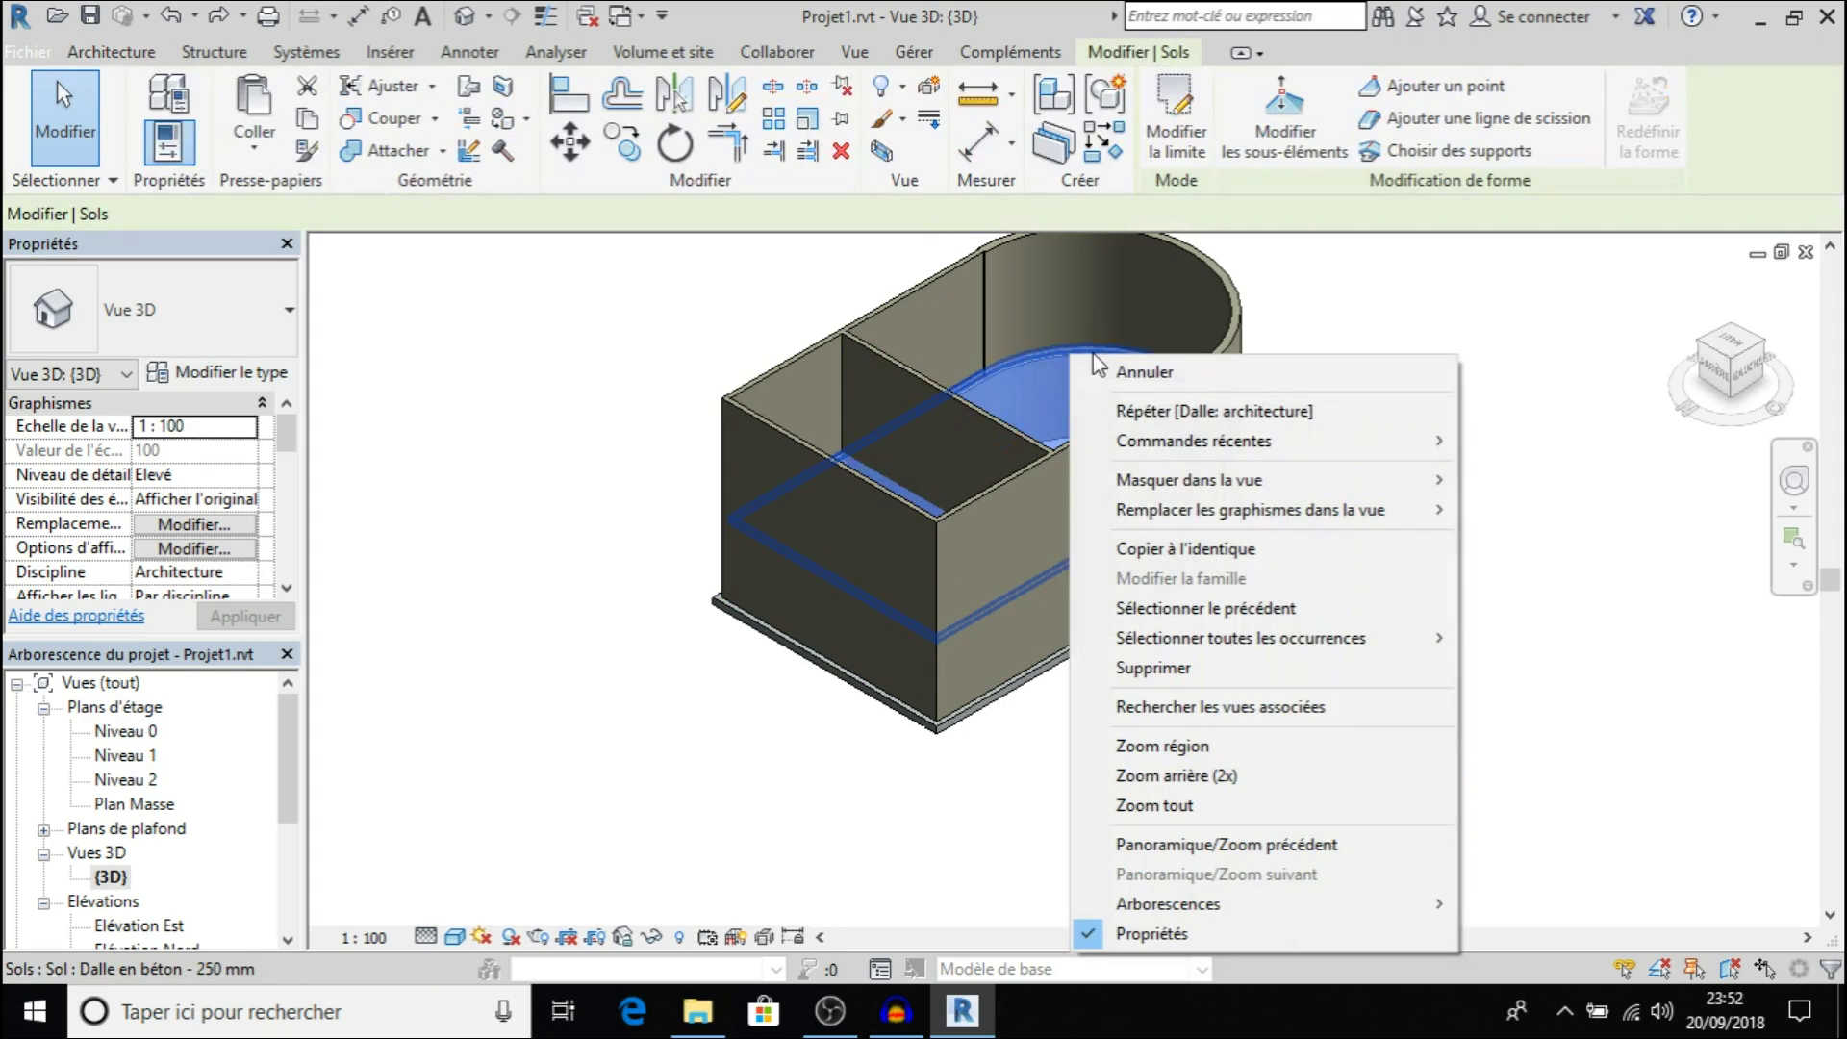
{"action": "left_click", "coordinate": [1155, 668]}
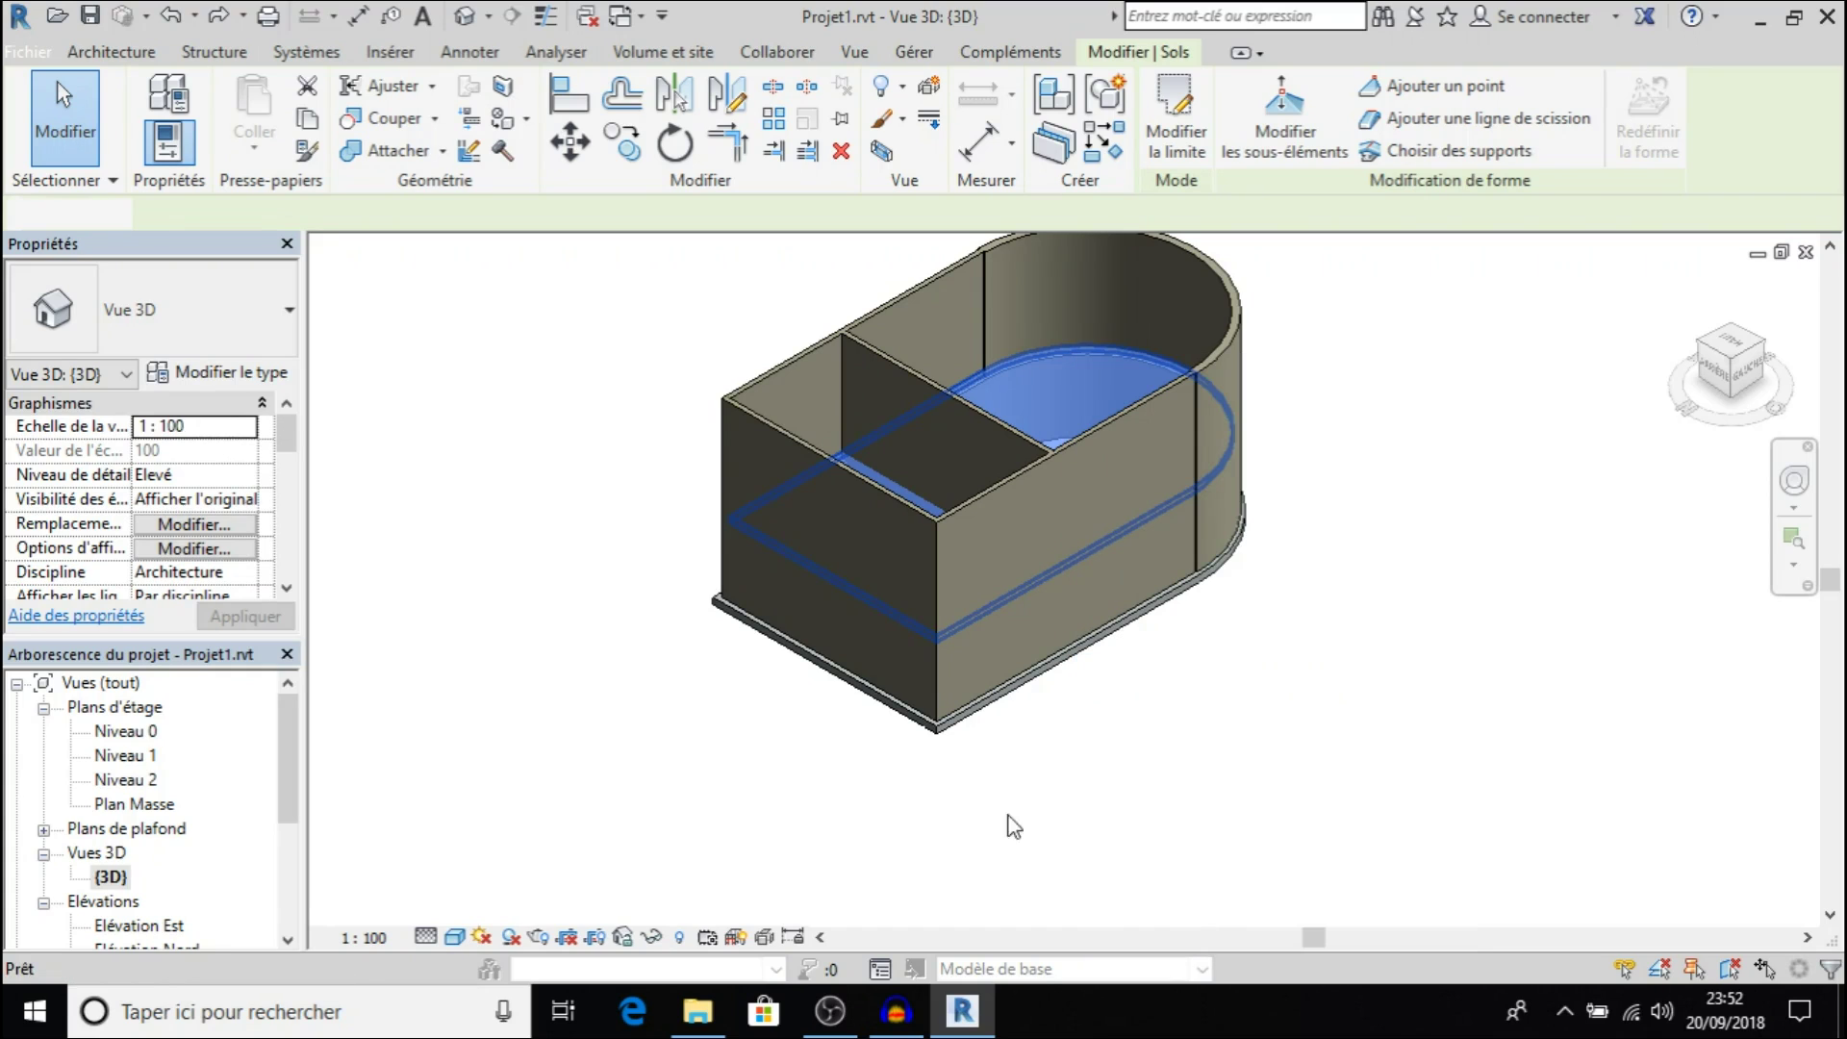
Open the Niveau 0 floor plan and zoom to frame the whole rounded-end wall outline
{"action": "double_click", "coordinate": [125, 731]}
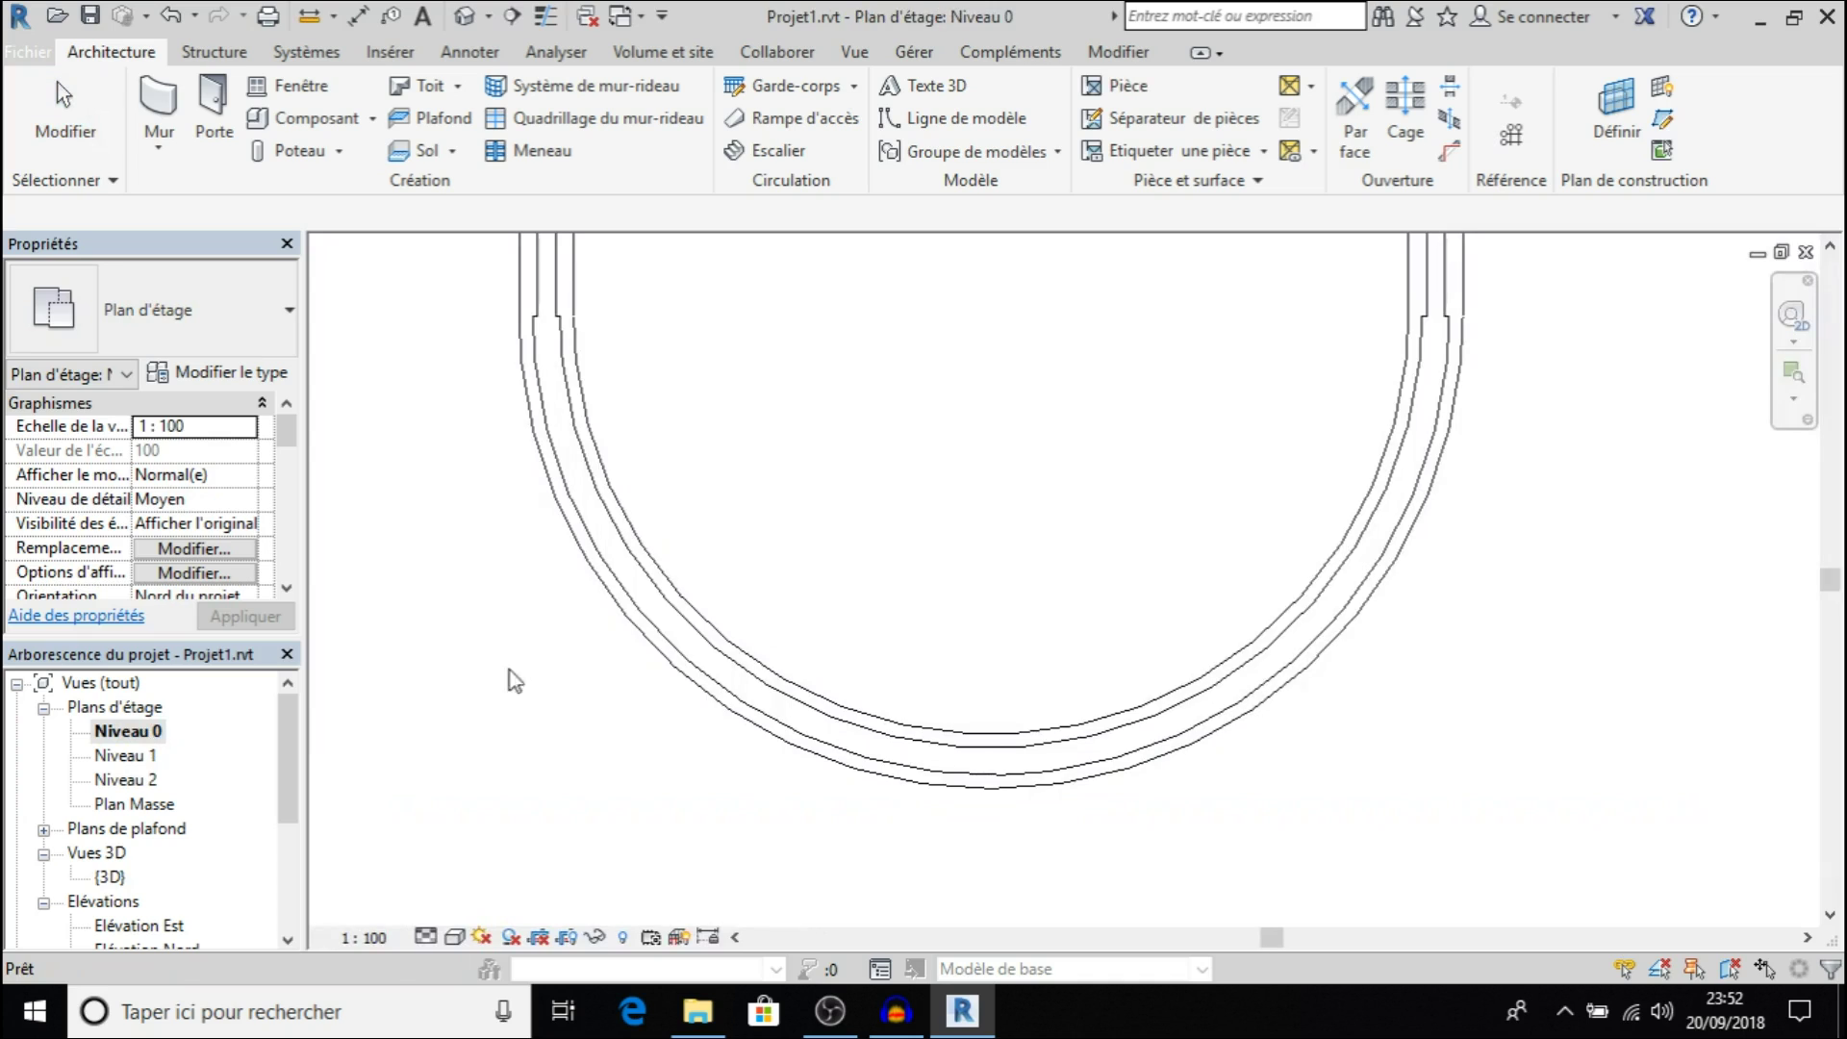
{"action": "scroll", "coordinate": [1077, 473], "scroll_direction": "down", "scroll_amount": 2}
{"action": "scroll", "coordinate": [1073, 474], "scroll_direction": "down", "scroll_amount": 2}
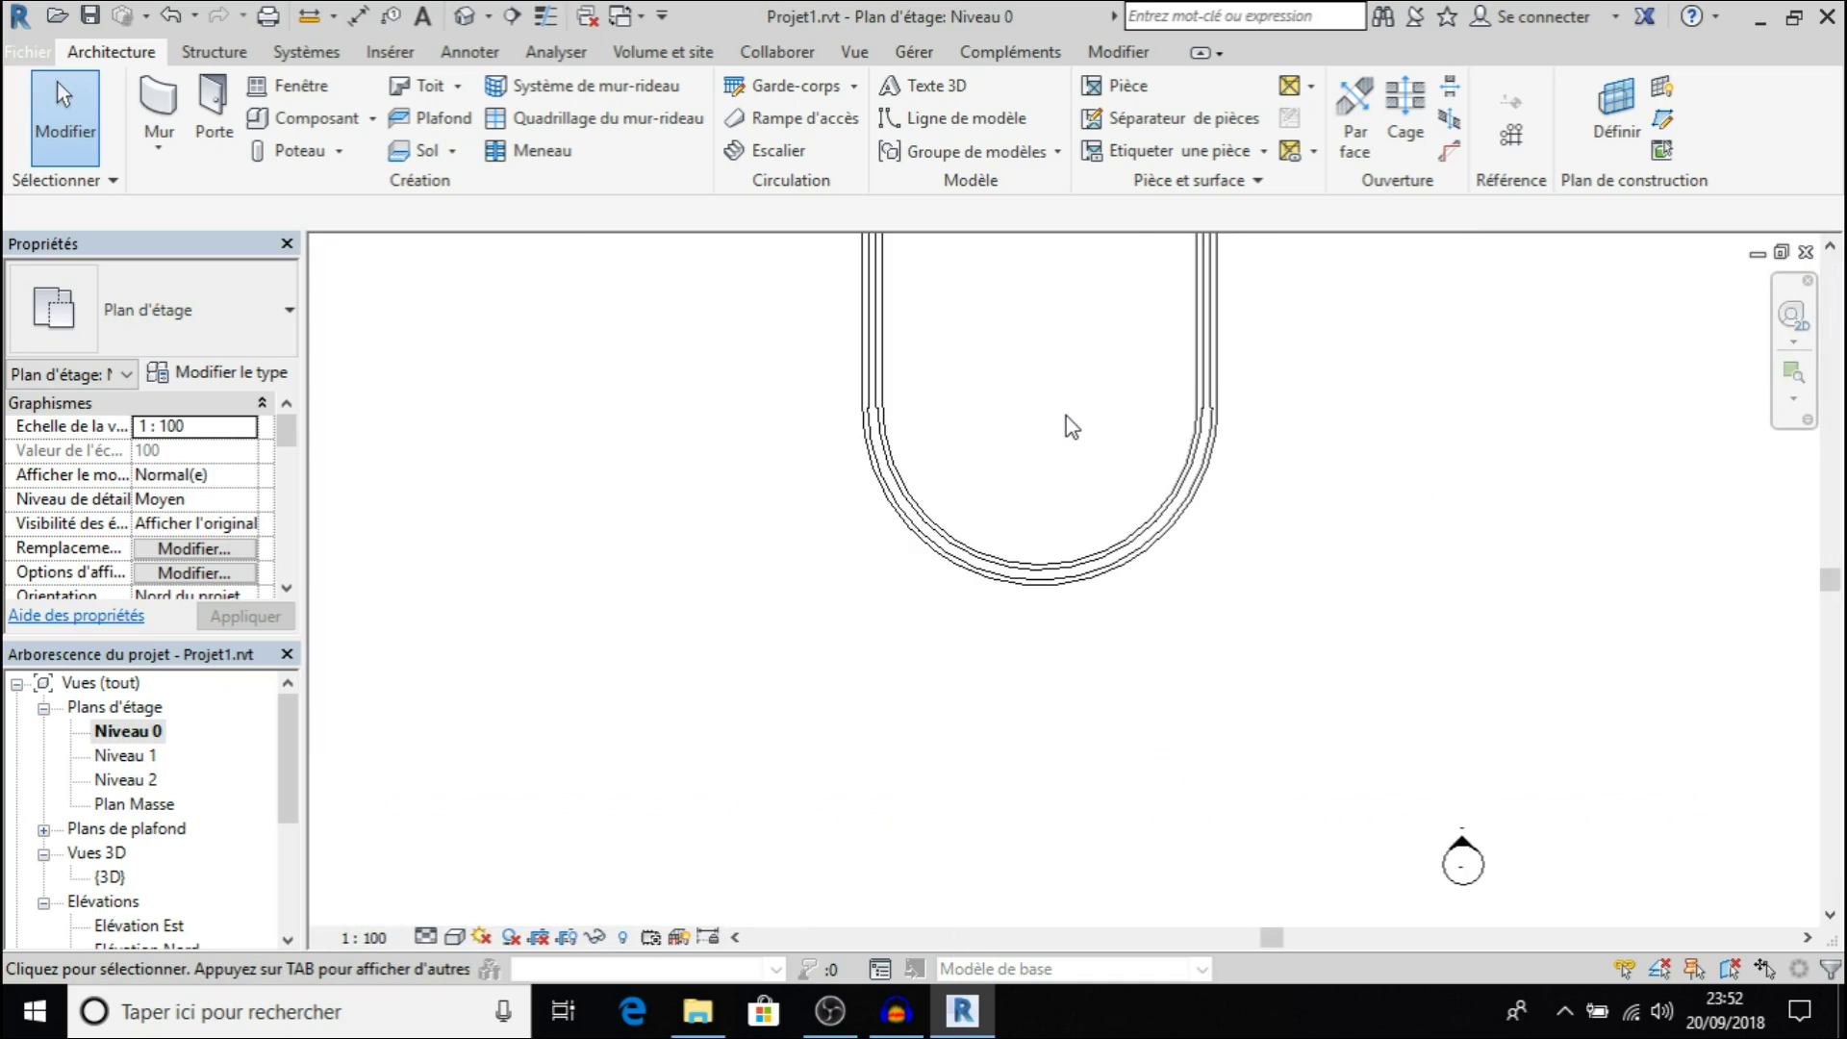
{"action": "scroll", "coordinate": [1071, 426], "scroll_direction": "down", "scroll_amount": 2}
{"action": "scroll", "coordinate": [1059, 418], "scroll_direction": "down", "scroll_amount": 1}
{"action": "scroll", "coordinate": [1063, 306], "scroll_direction": "up", "scroll_amount": 2}
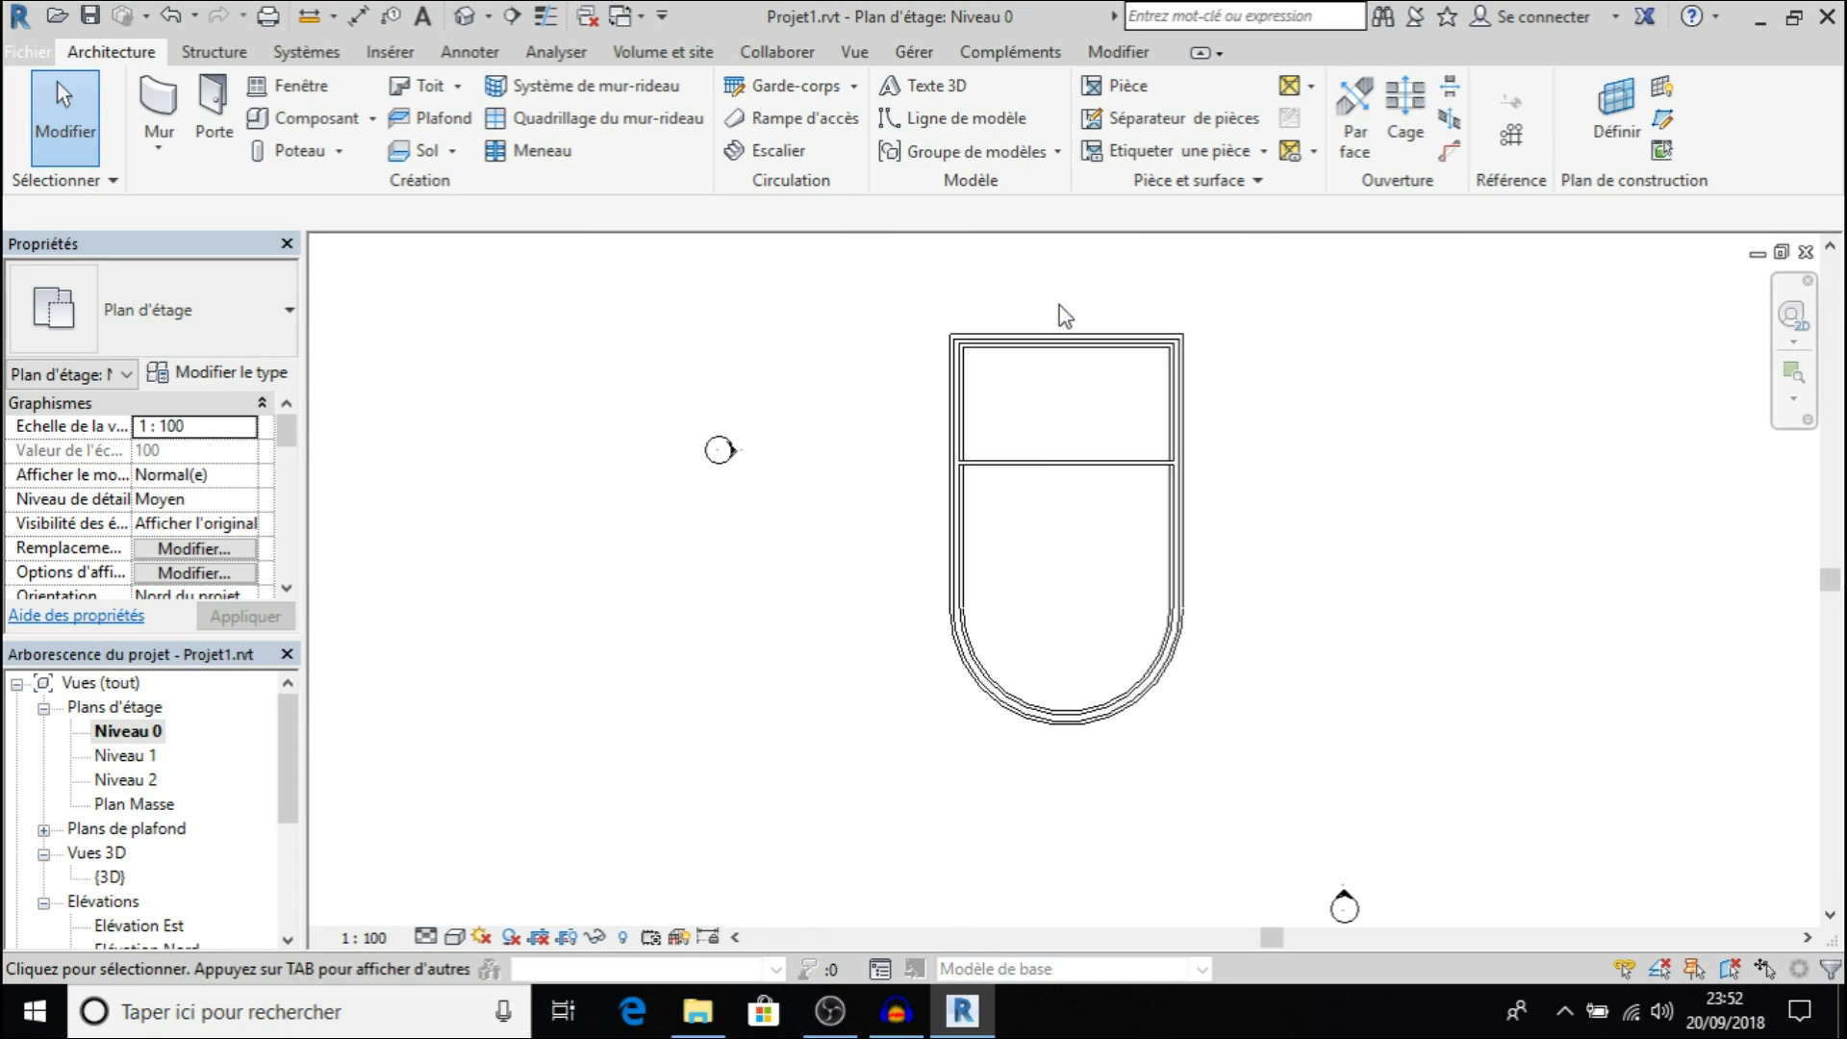
{"action": "scroll", "coordinate": [1020, 625], "scroll_direction": "up", "scroll_amount": 3}
{"action": "scroll", "coordinate": [1087, 497], "scroll_direction": "down", "scroll_amount": 3}
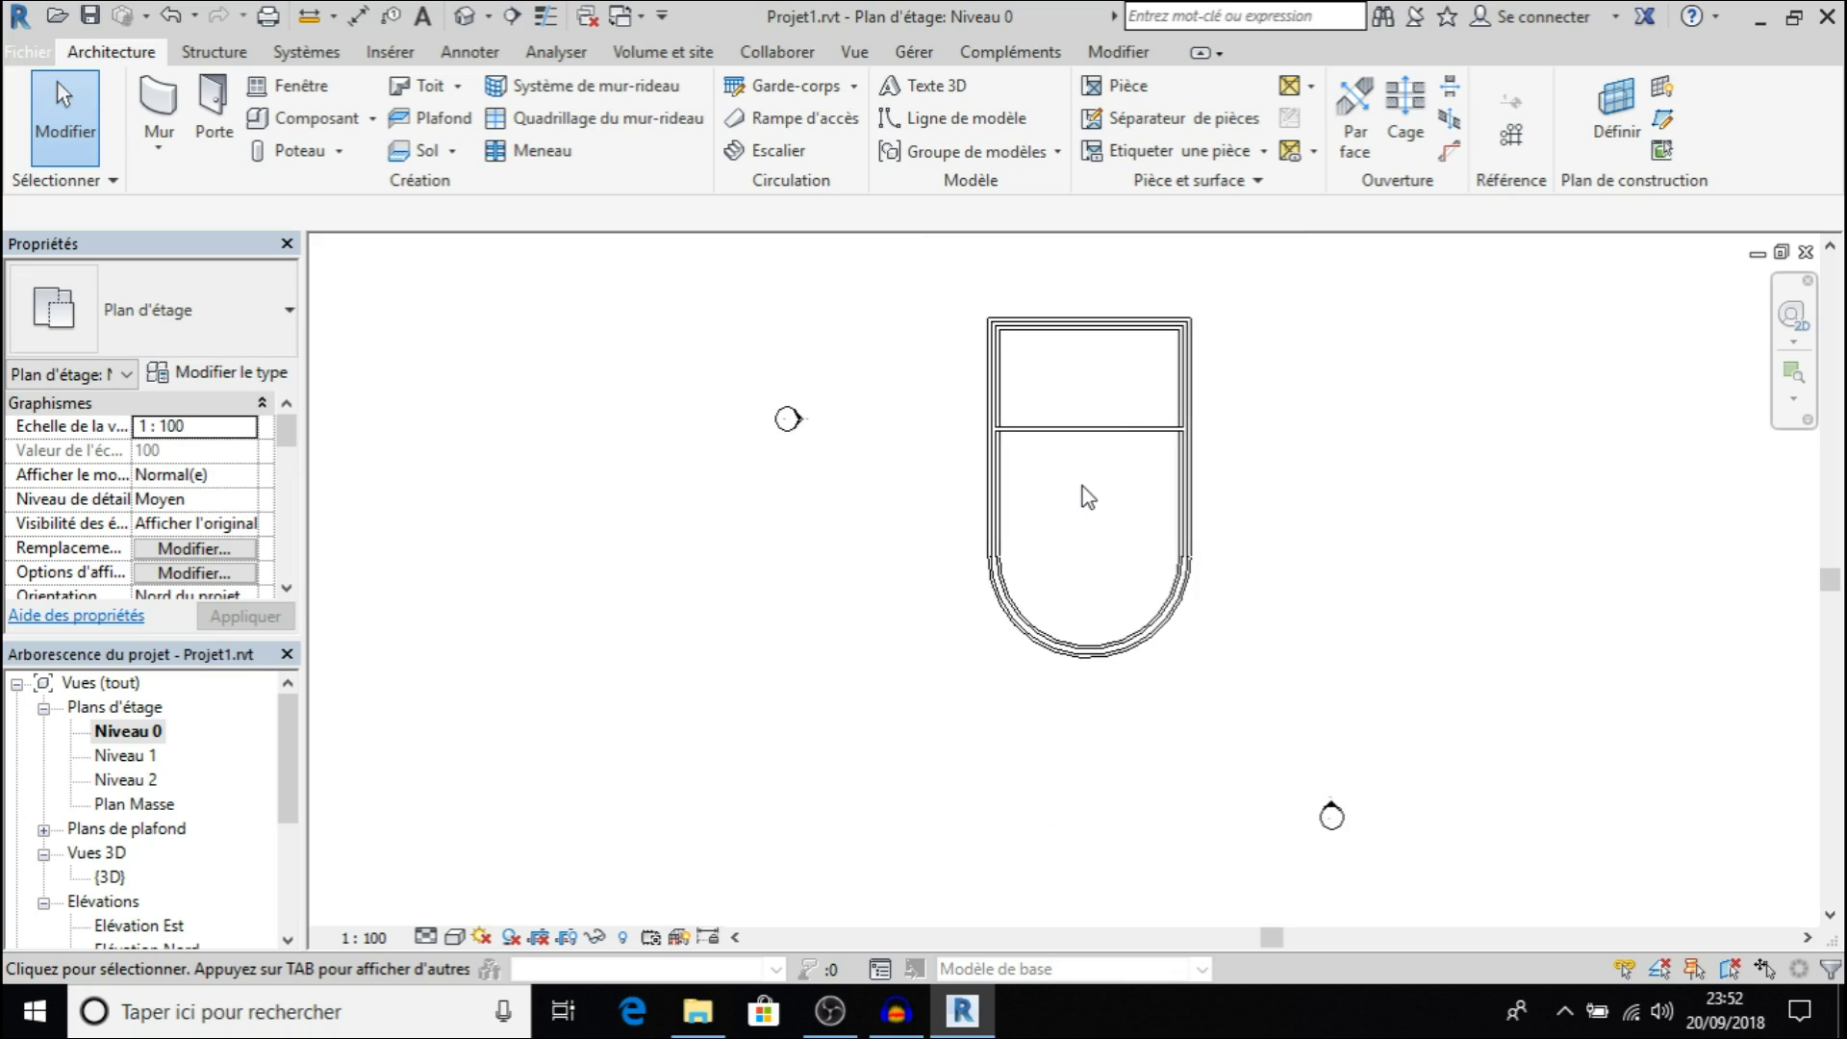
{"action": "scroll", "coordinate": [1131, 361], "scroll_direction": "up", "scroll_amount": 1}
{"action": "scroll", "coordinate": [1132, 358], "scroll_direction": "up", "scroll_amount": 1}
{"action": "scroll", "coordinate": [1130, 354], "scroll_direction": "up", "scroll_amount": 1}
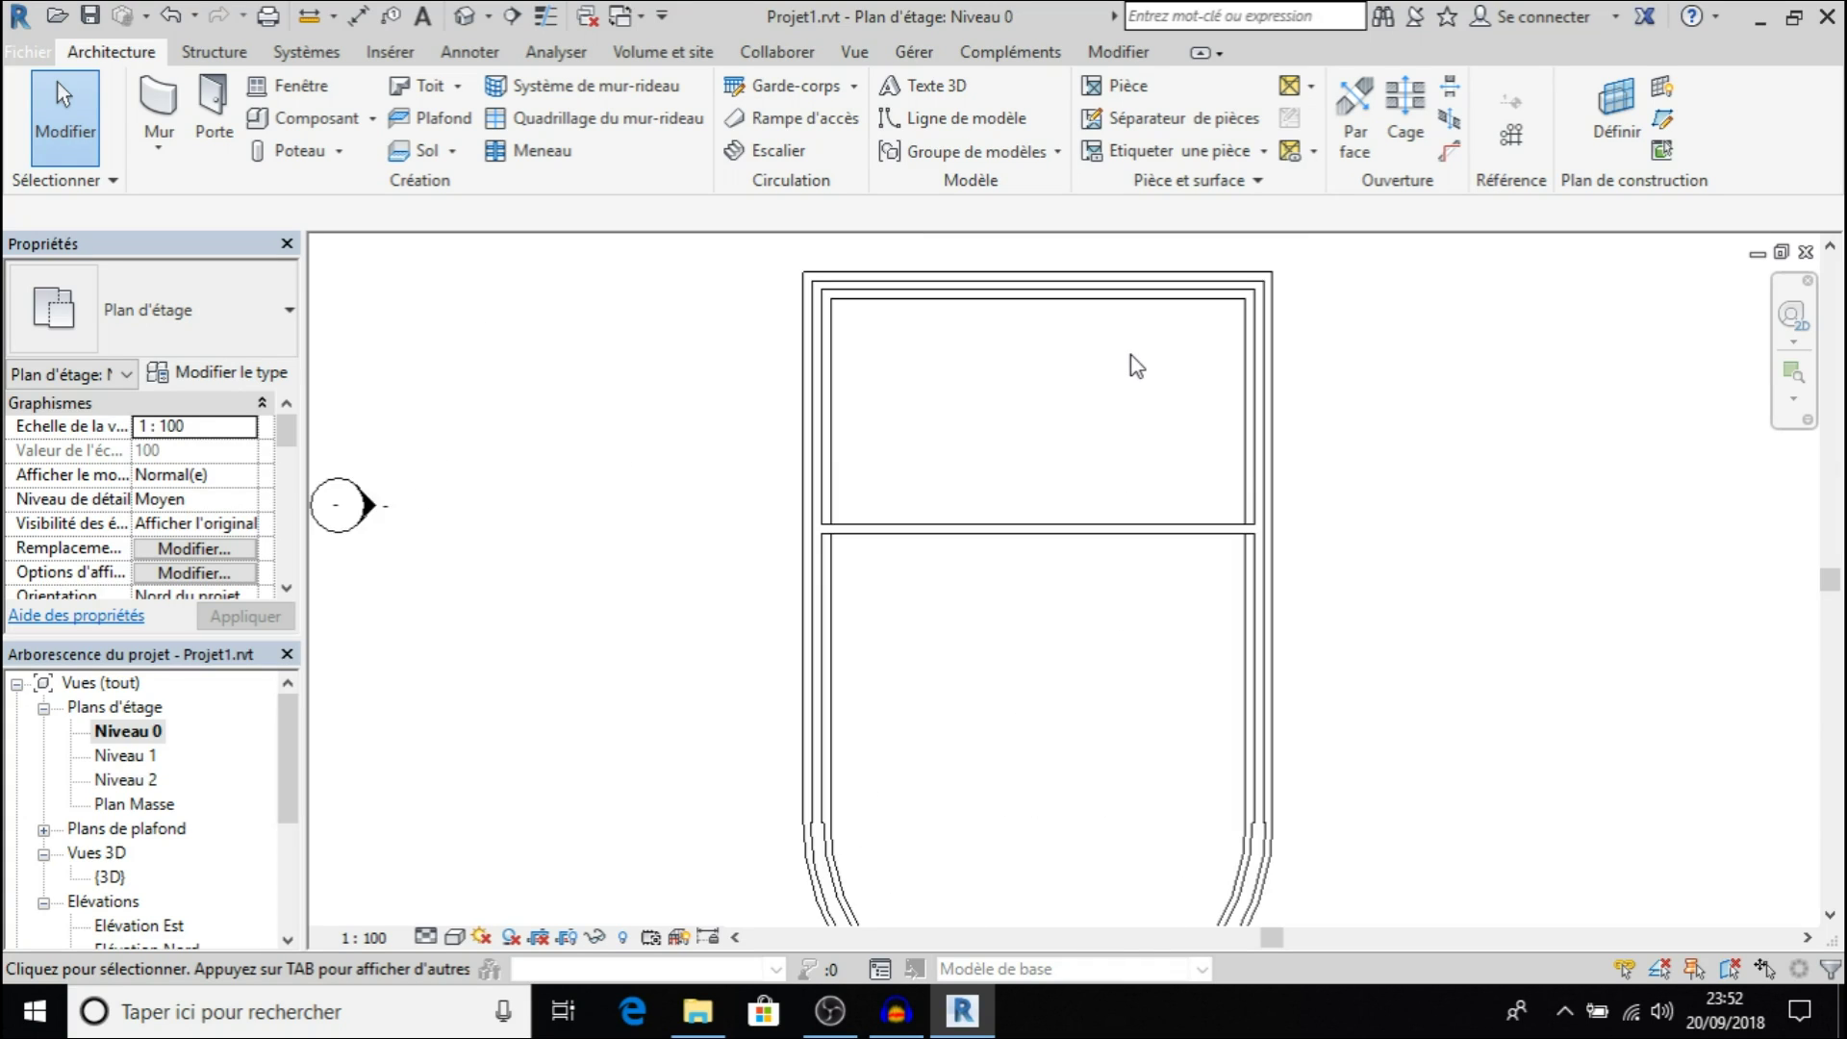
{"action": "scroll", "coordinate": [1136, 366], "scroll_direction": "down", "scroll_amount": 1}
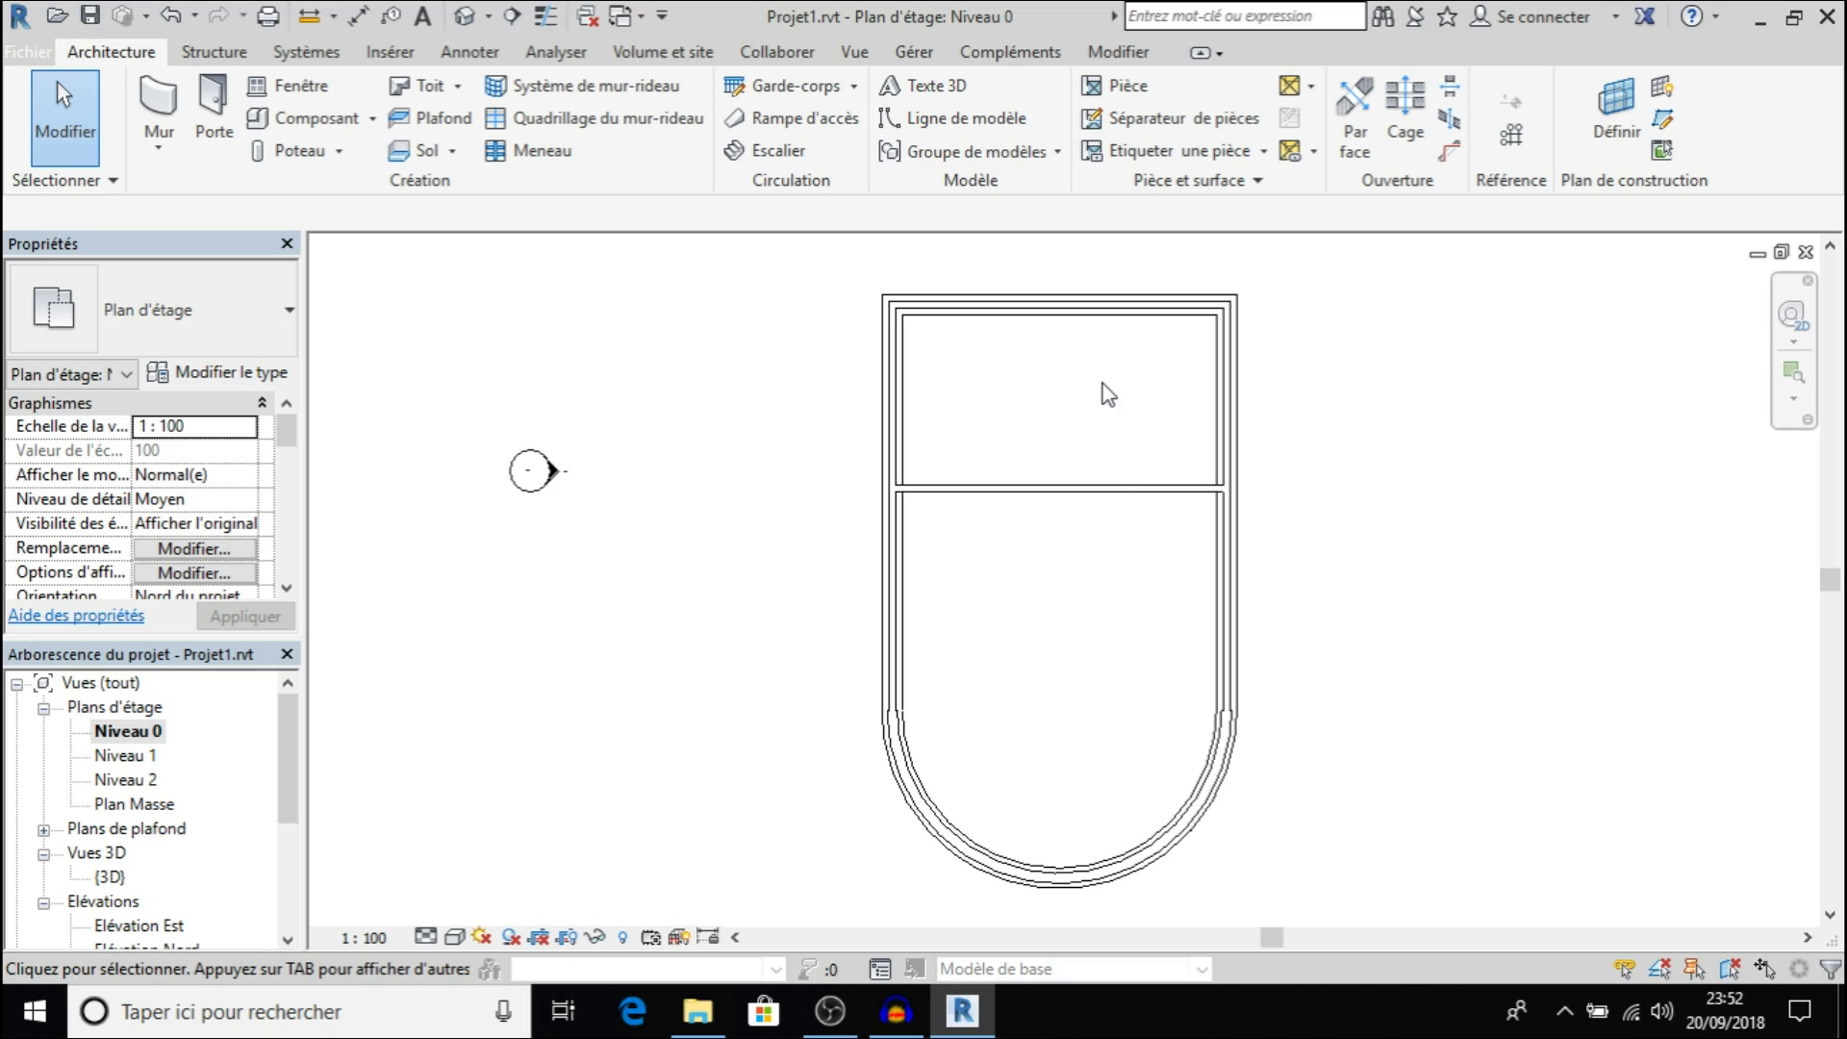
{"action": "scroll", "coordinate": [1155, 633], "scroll_direction": "up", "scroll_amount": 1}
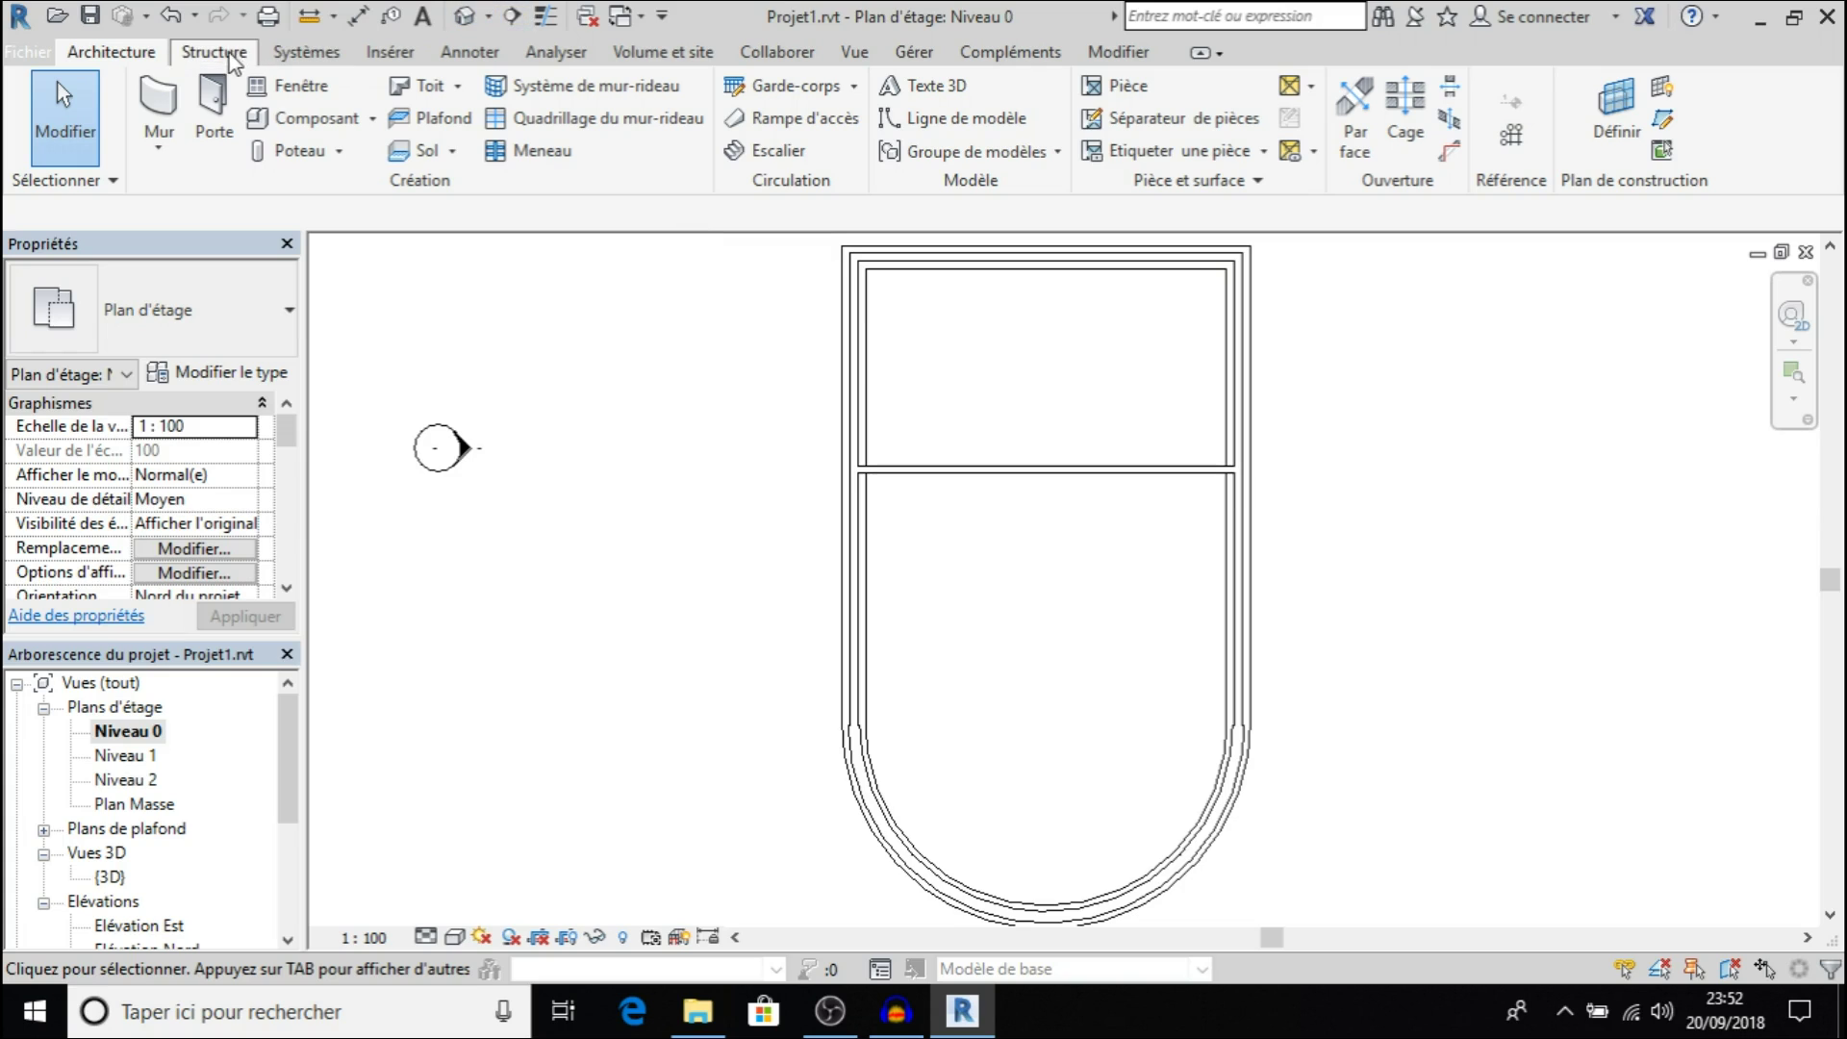
Sketch a rectangular 250 mm floor between opposite inner wall corners of the straight section and finish it
{"action": "left_click", "coordinate": [420, 150]}
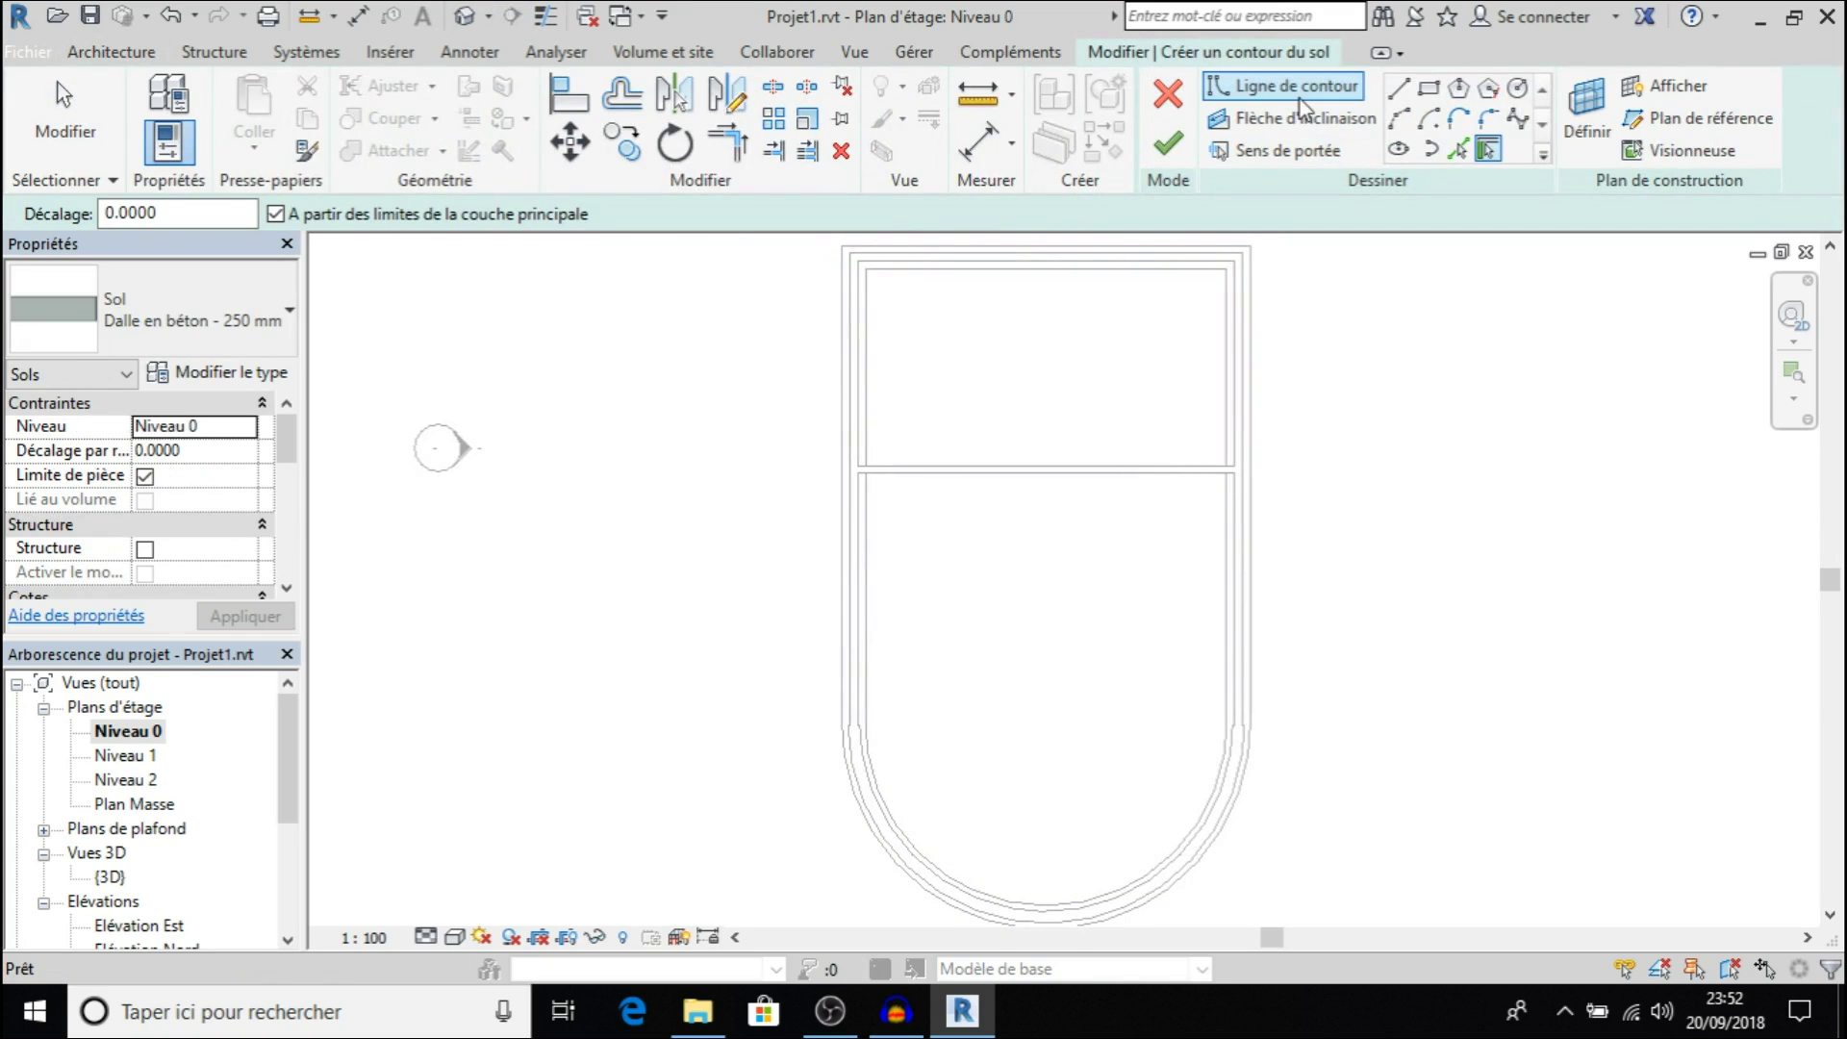
{"action": "left_click", "coordinate": [1429, 88]}
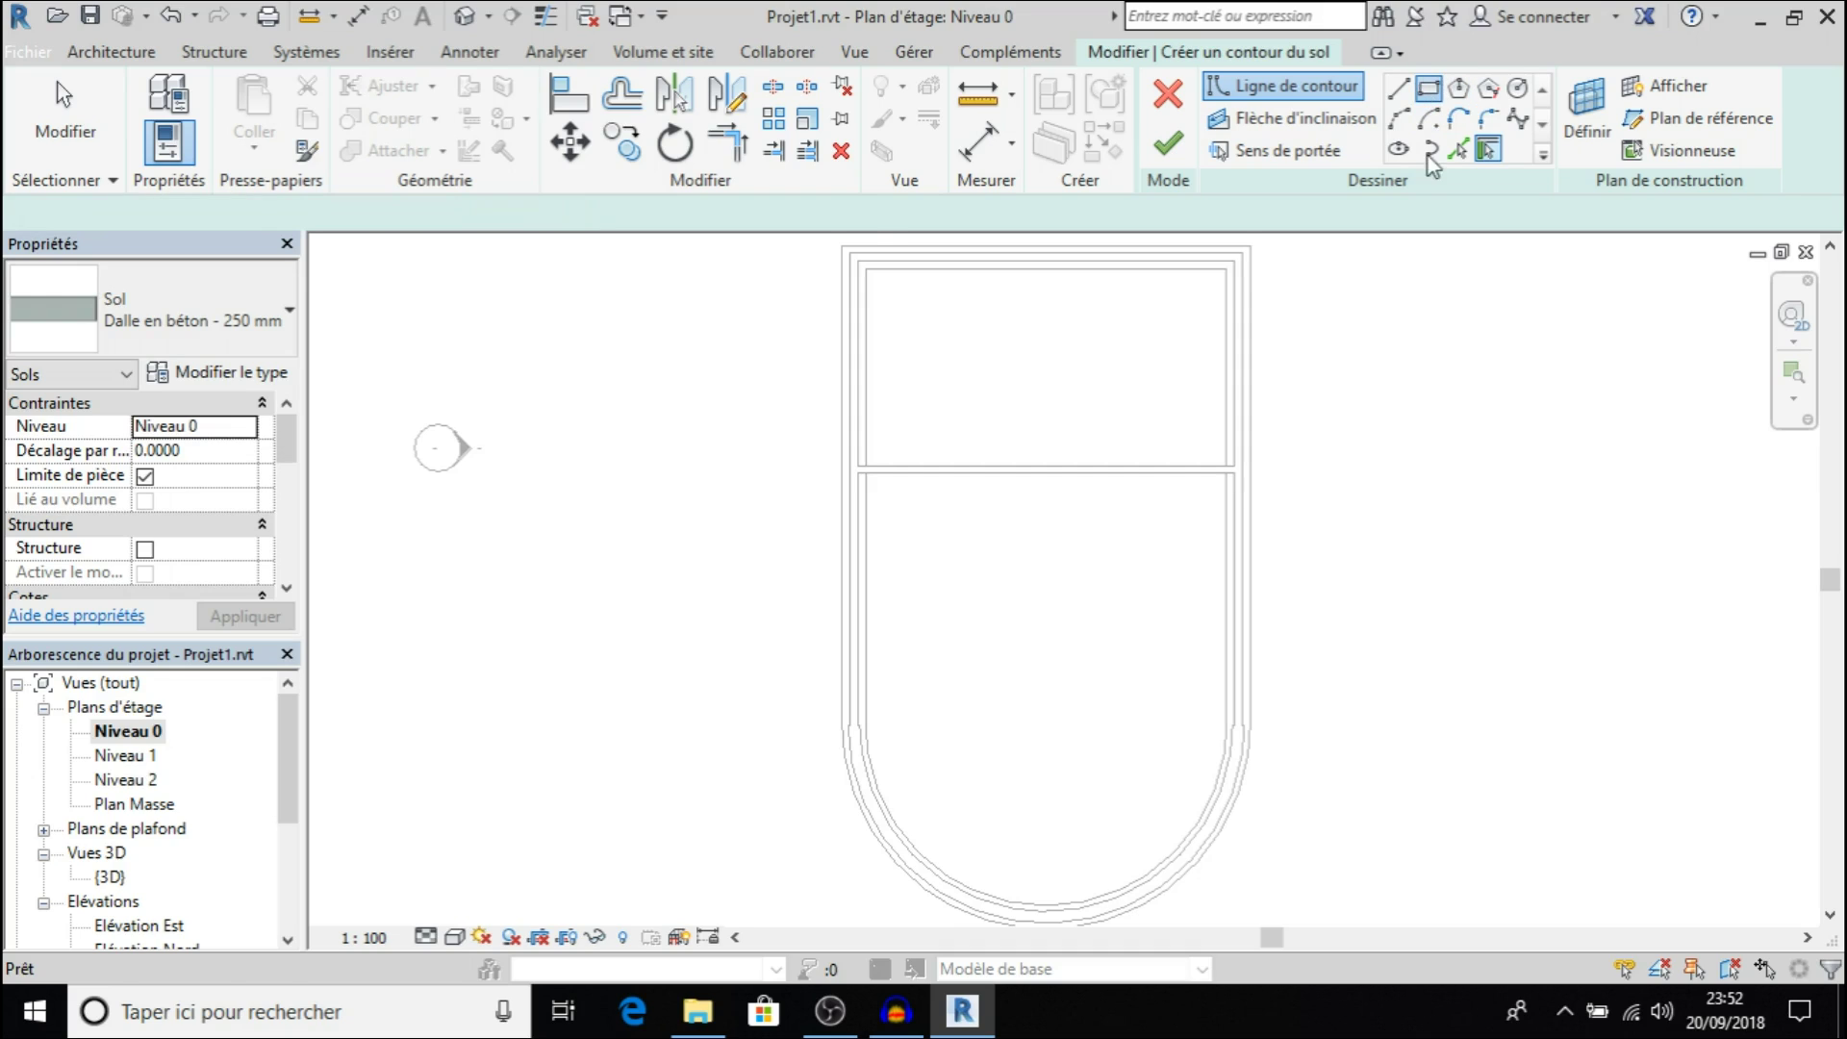
{"action": "left_click", "coordinate": [859, 264]}
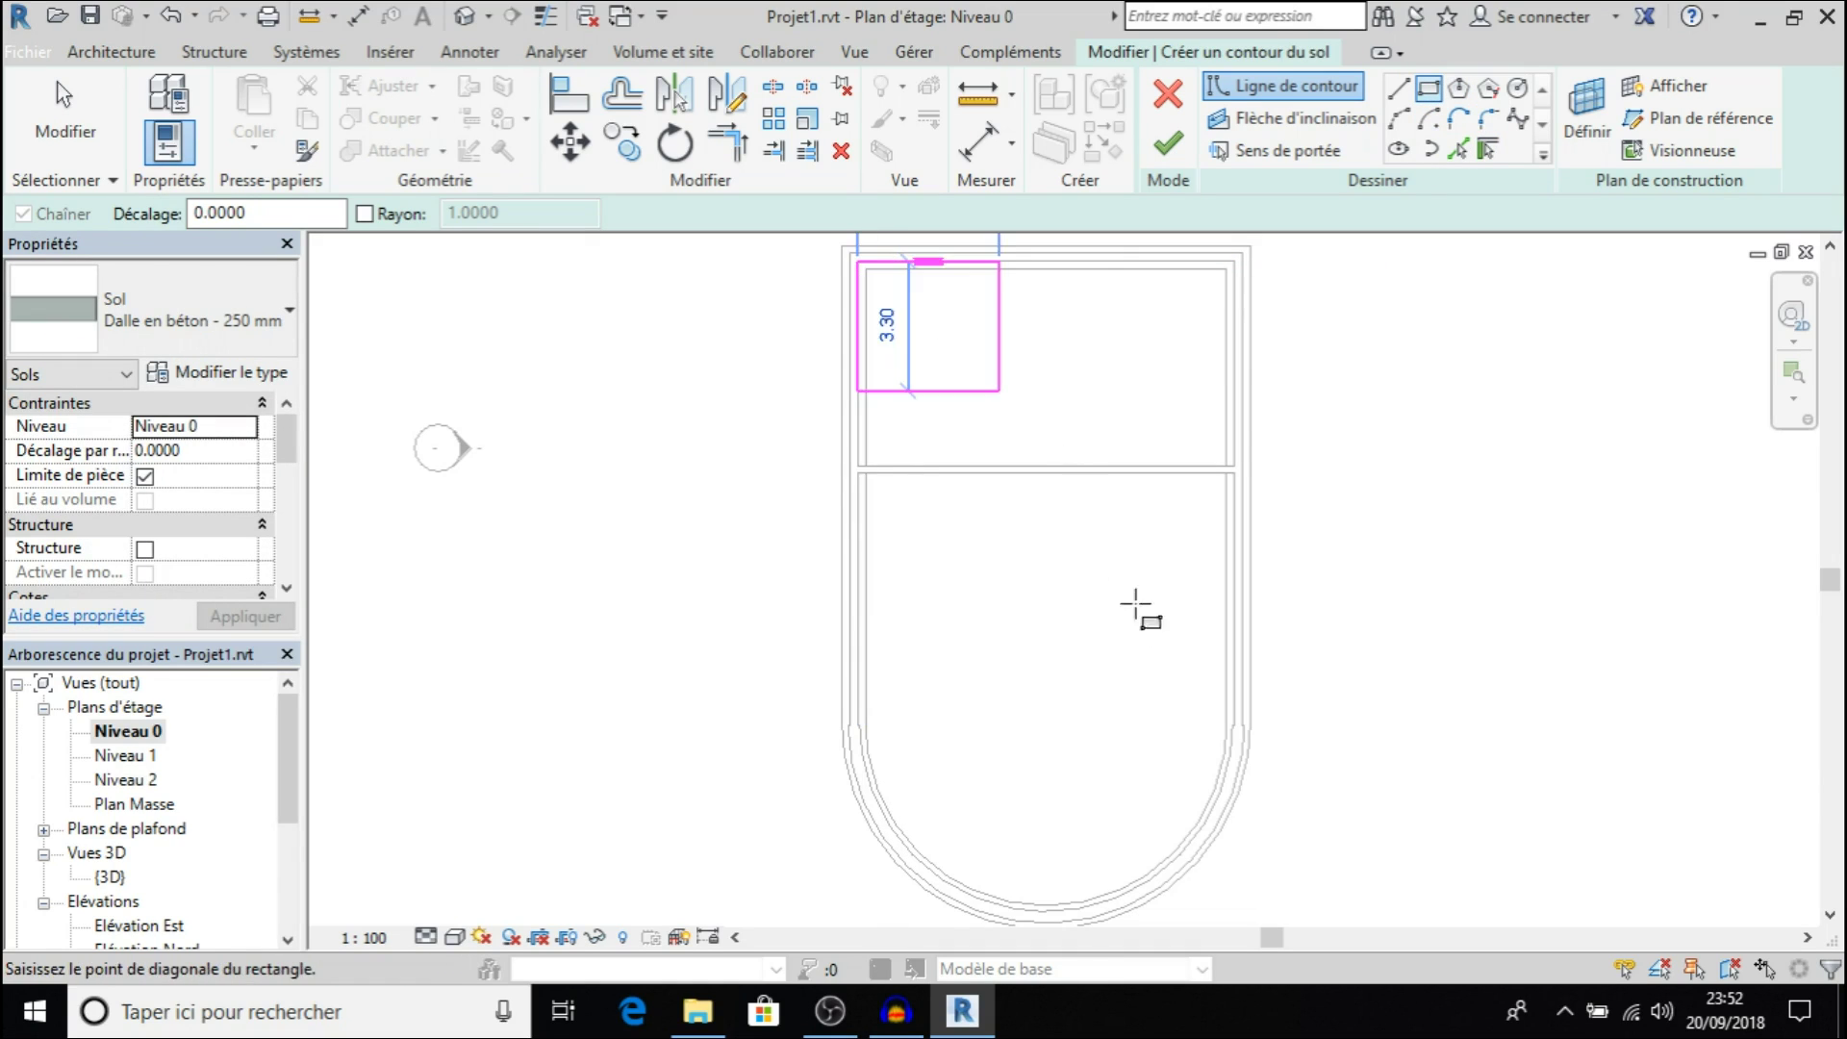
{"action": "left_click", "coordinate": [1235, 722]}
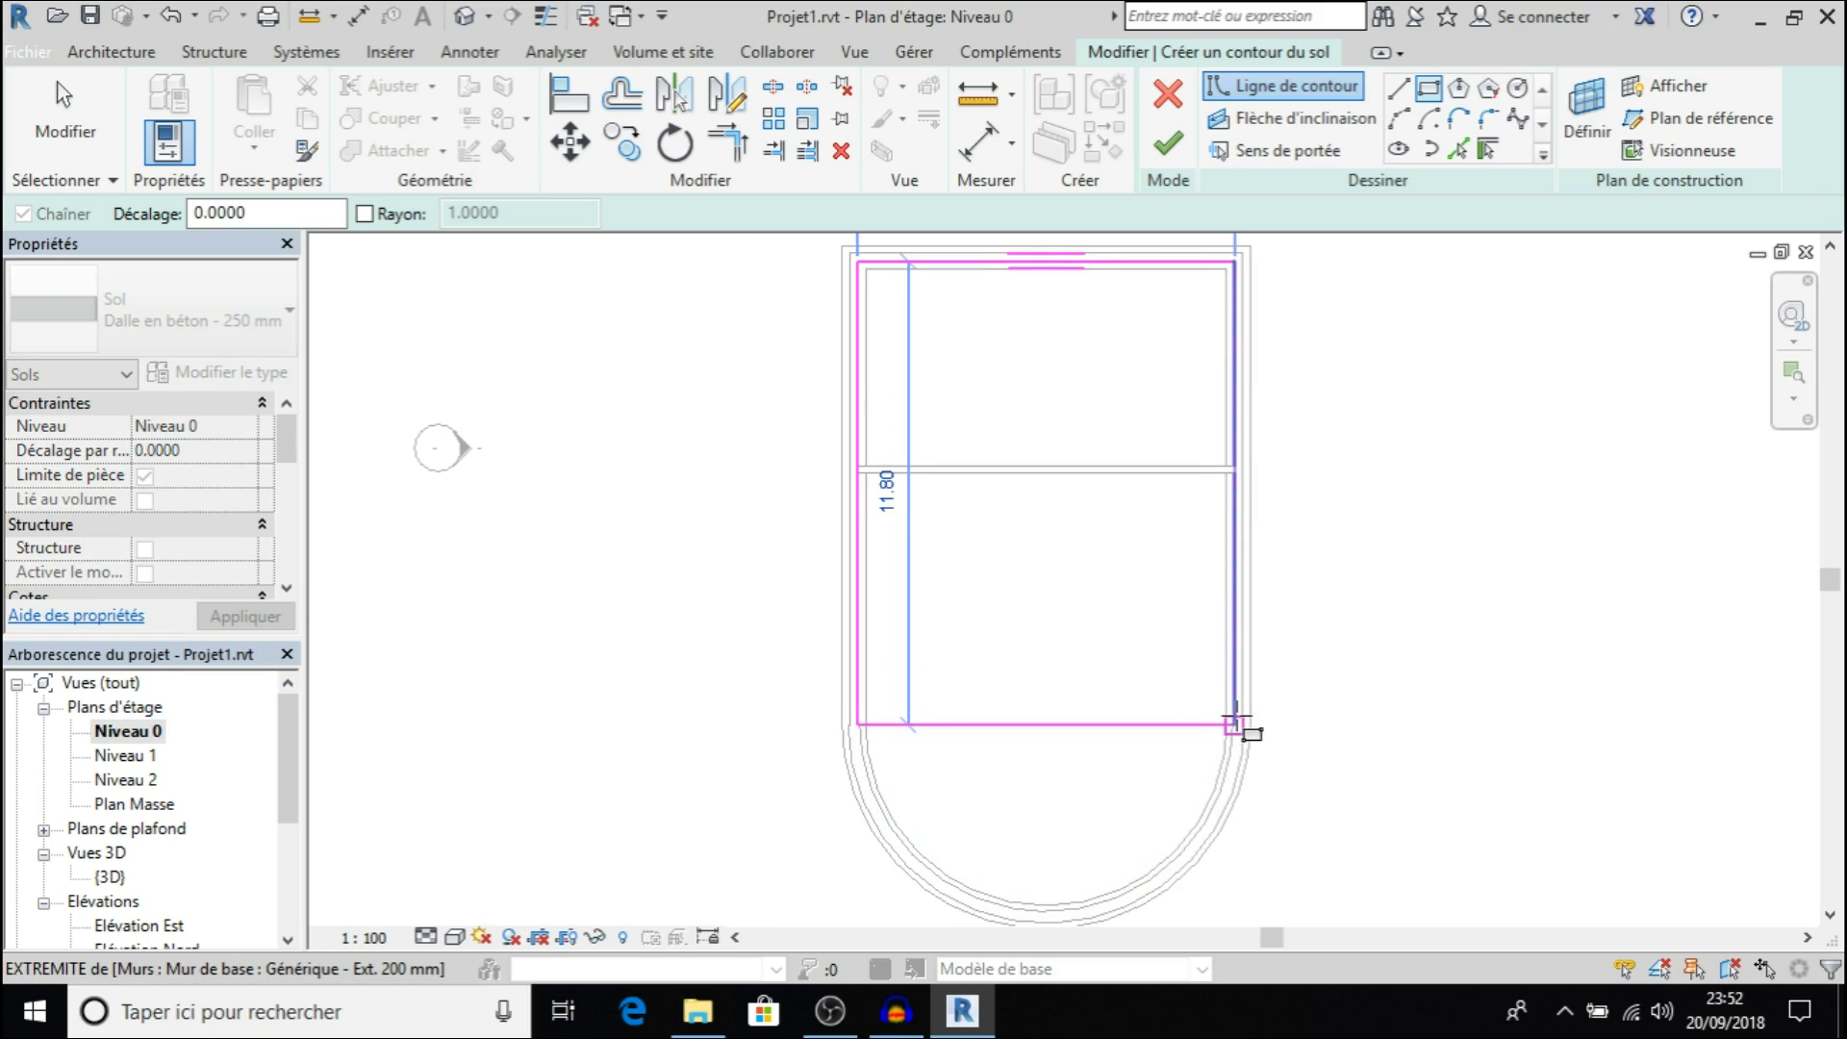
{"action": "scroll", "coordinate": [1236, 722], "scroll_direction": "up", "scroll_amount": 5}
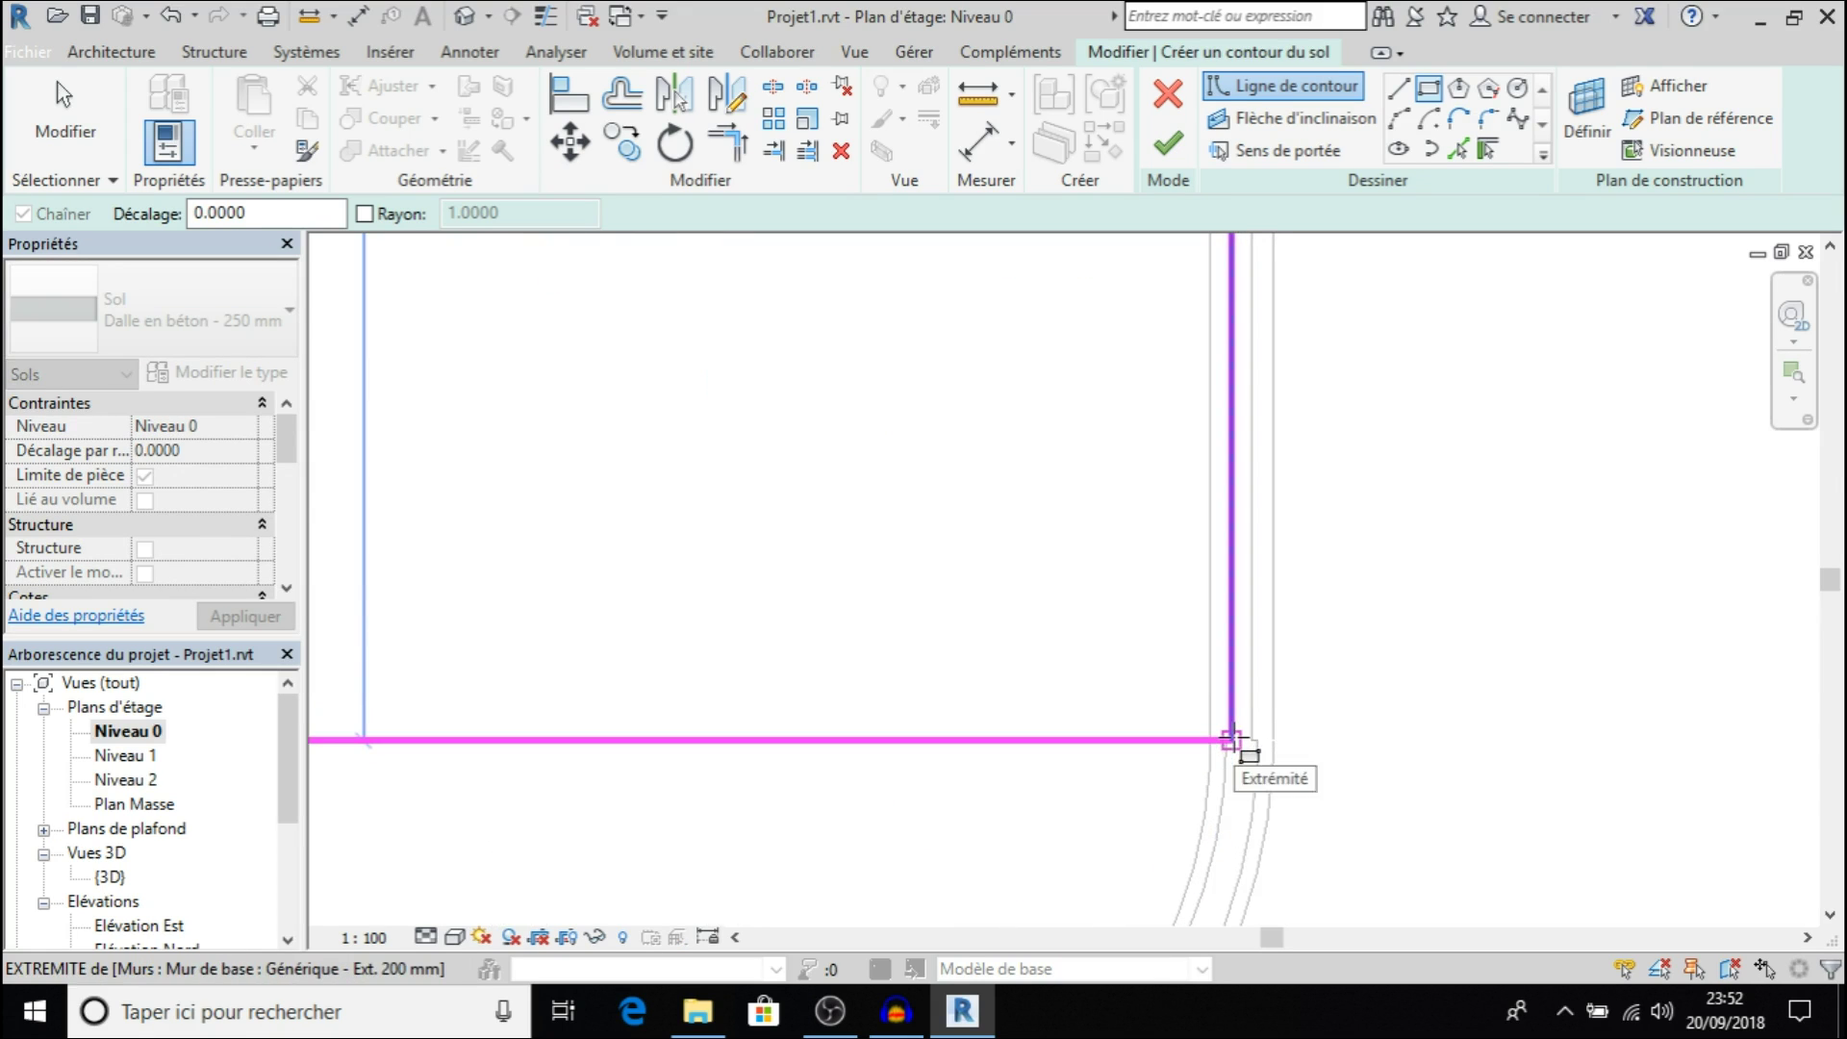
{"action": "left_click", "coordinate": [1232, 739]}
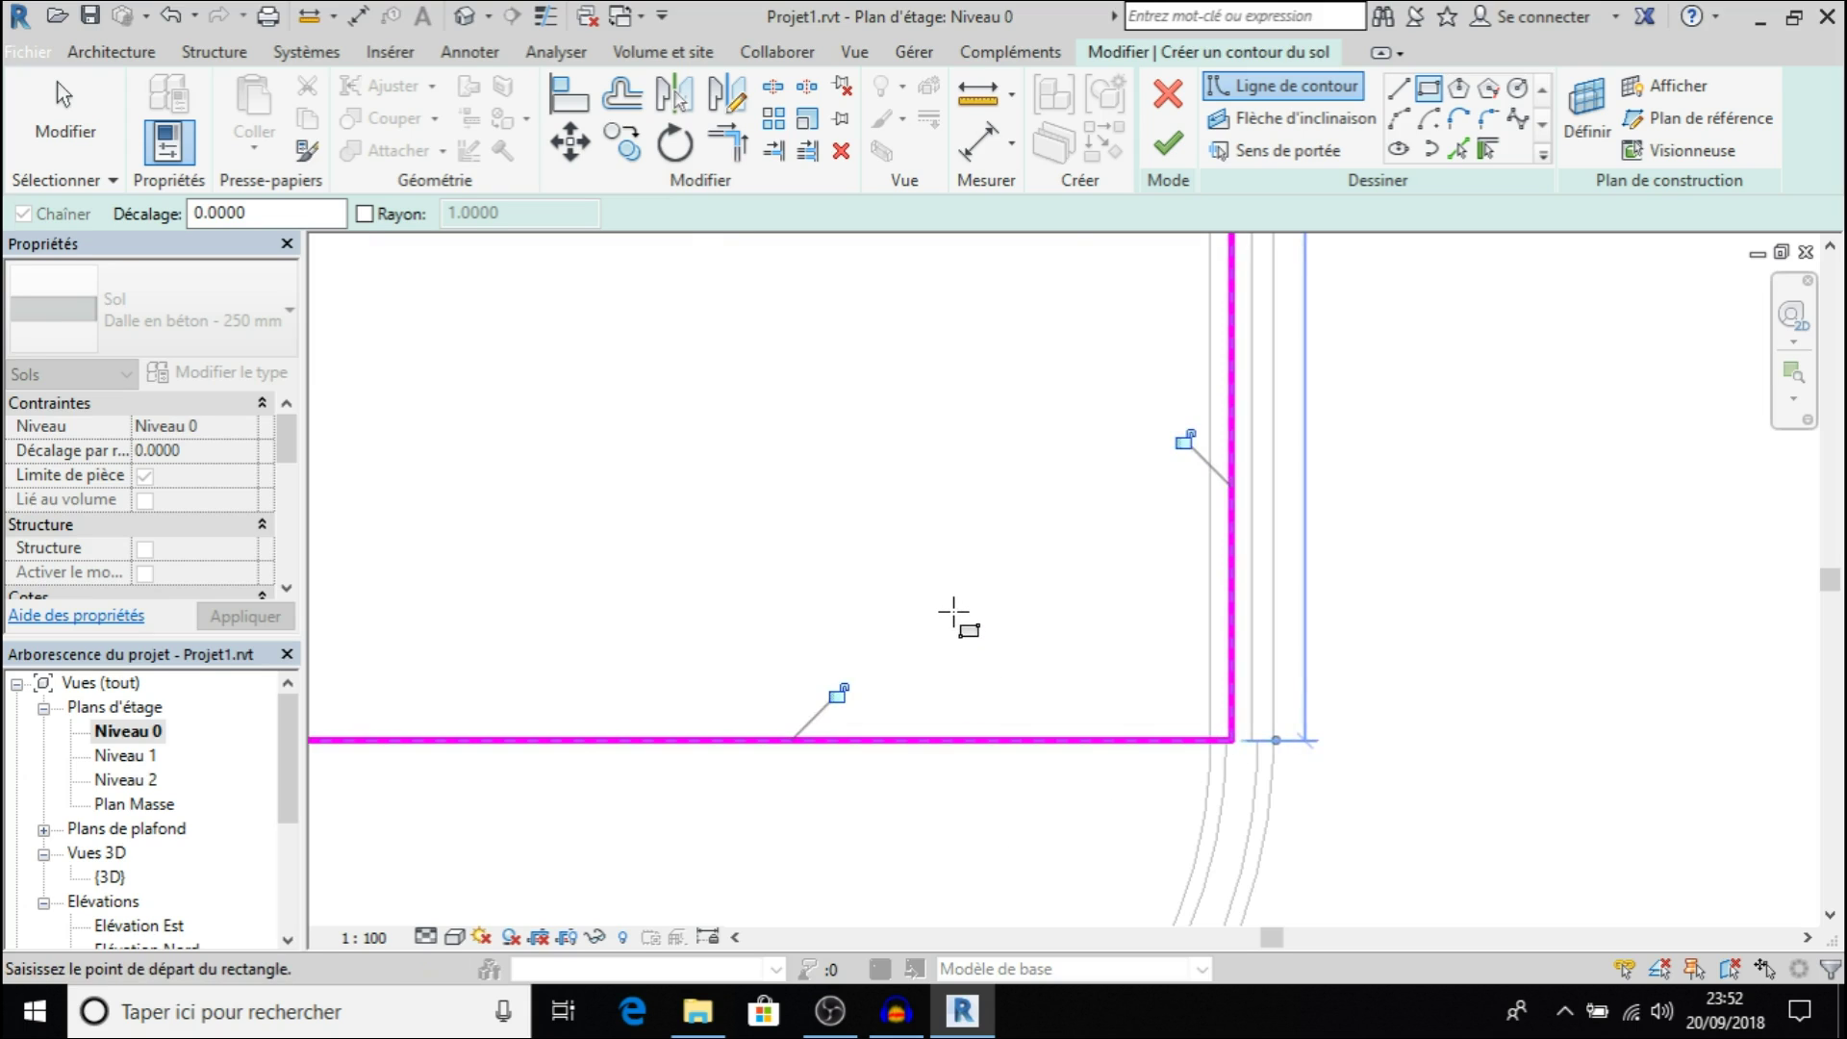
{"action": "scroll", "coordinate": [955, 613], "scroll_direction": "down", "scroll_amount": 5}
{"action": "scroll", "coordinate": [956, 613], "scroll_direction": "down", "scroll_amount": 2}
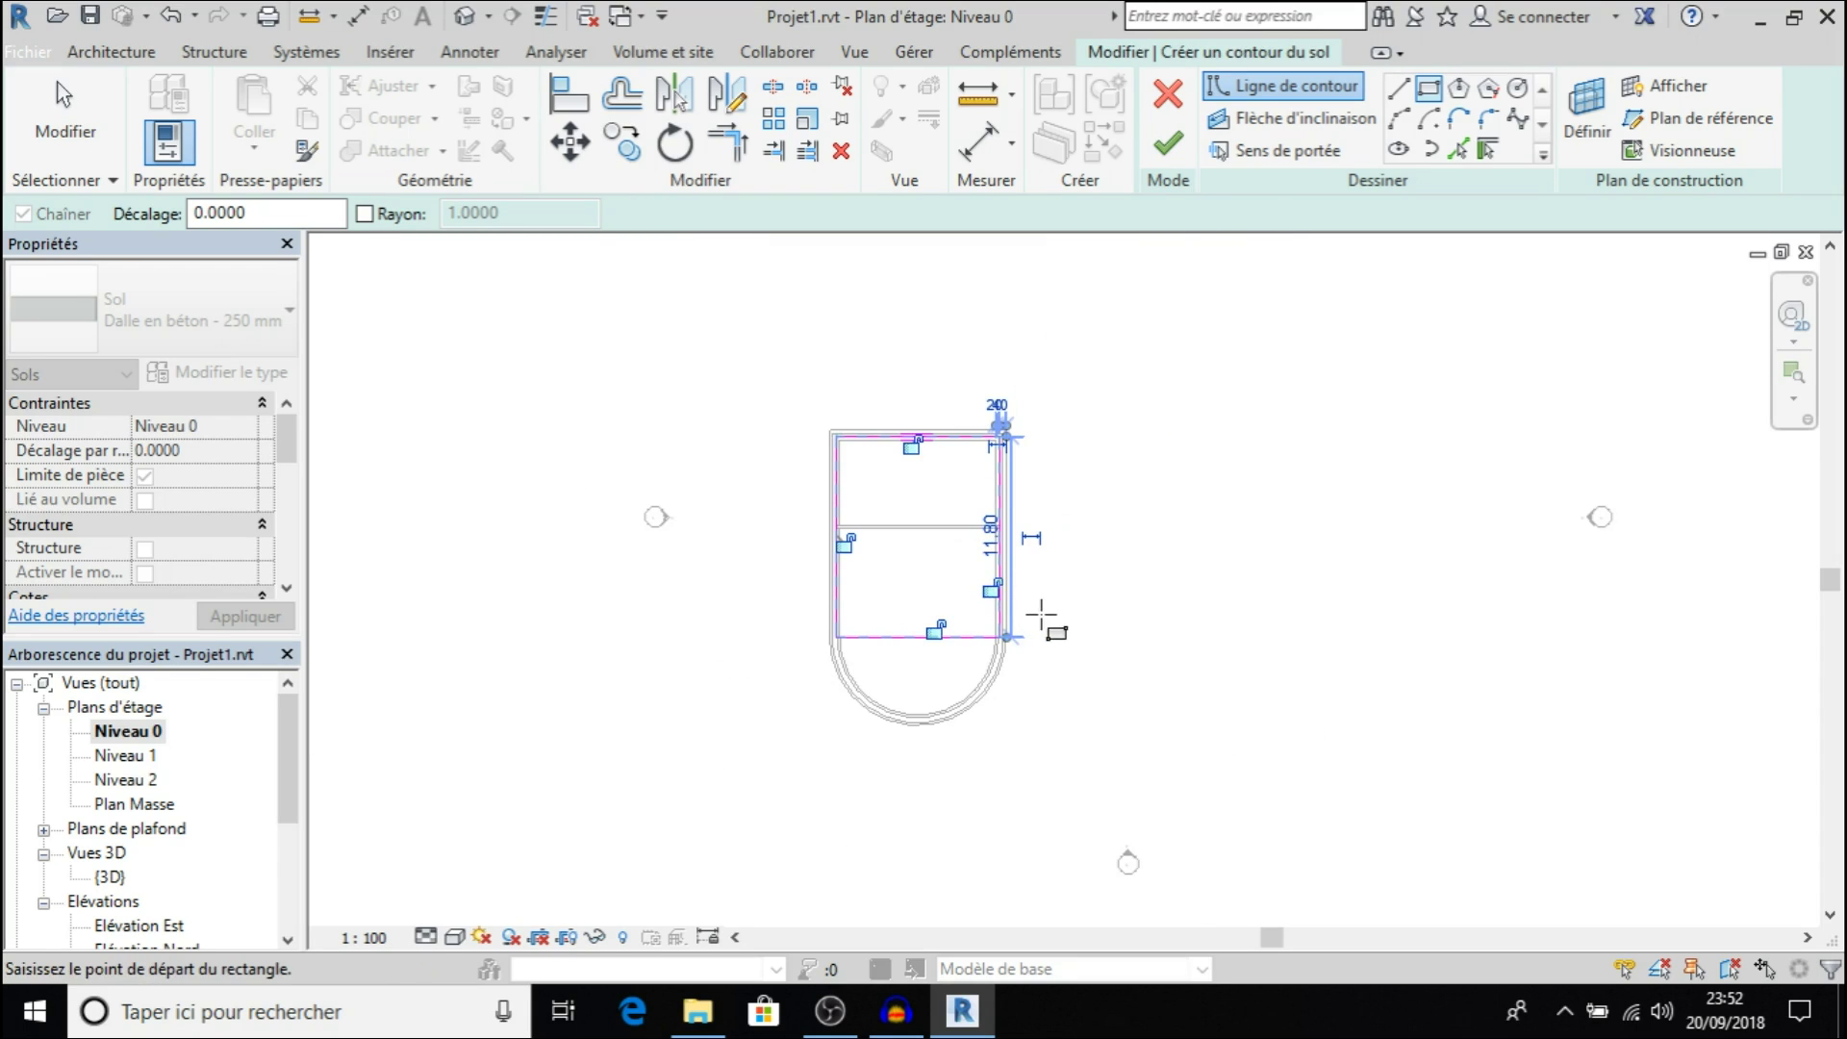
{"action": "key", "text": "Escape"}
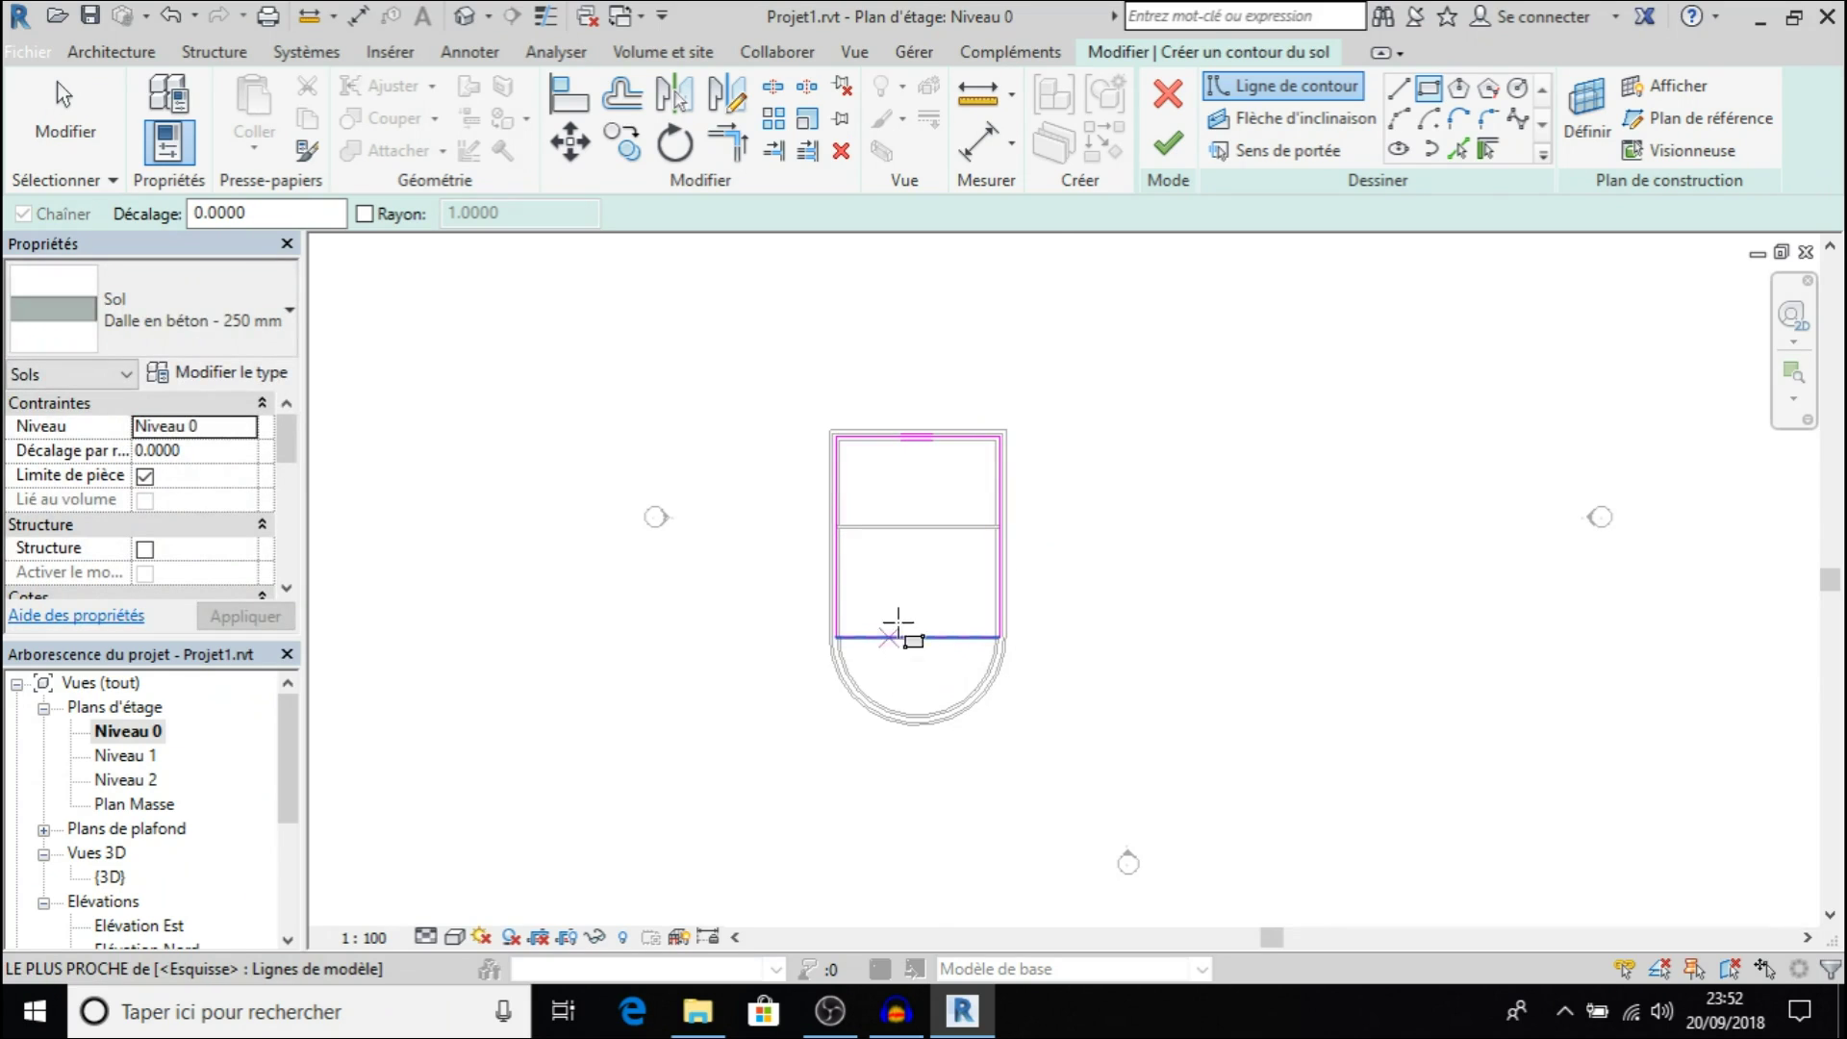
{"action": "left_click", "coordinate": [1167, 144]}
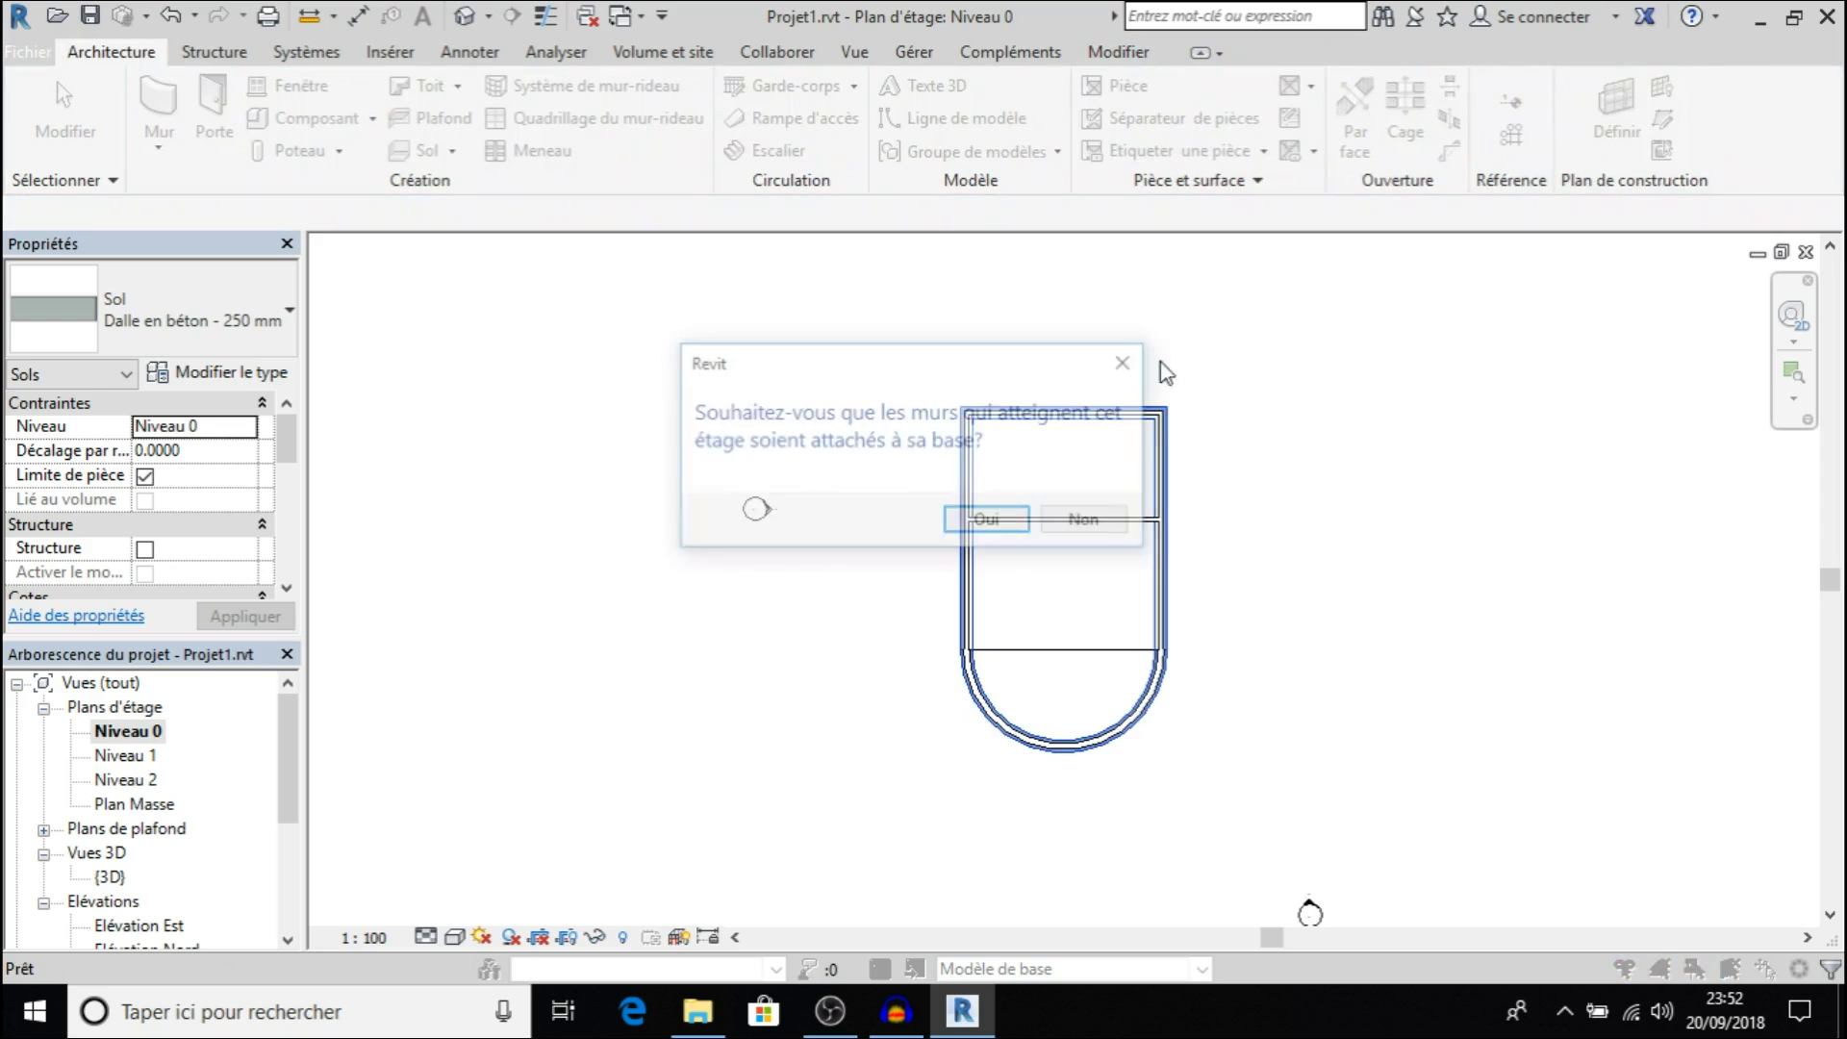
Decline wall attachment, then edit the floor boundary and delete its straight bottom line
{"action": "left_click", "coordinate": [1091, 523]}
{"action": "left_click", "coordinate": [1087, 654]}
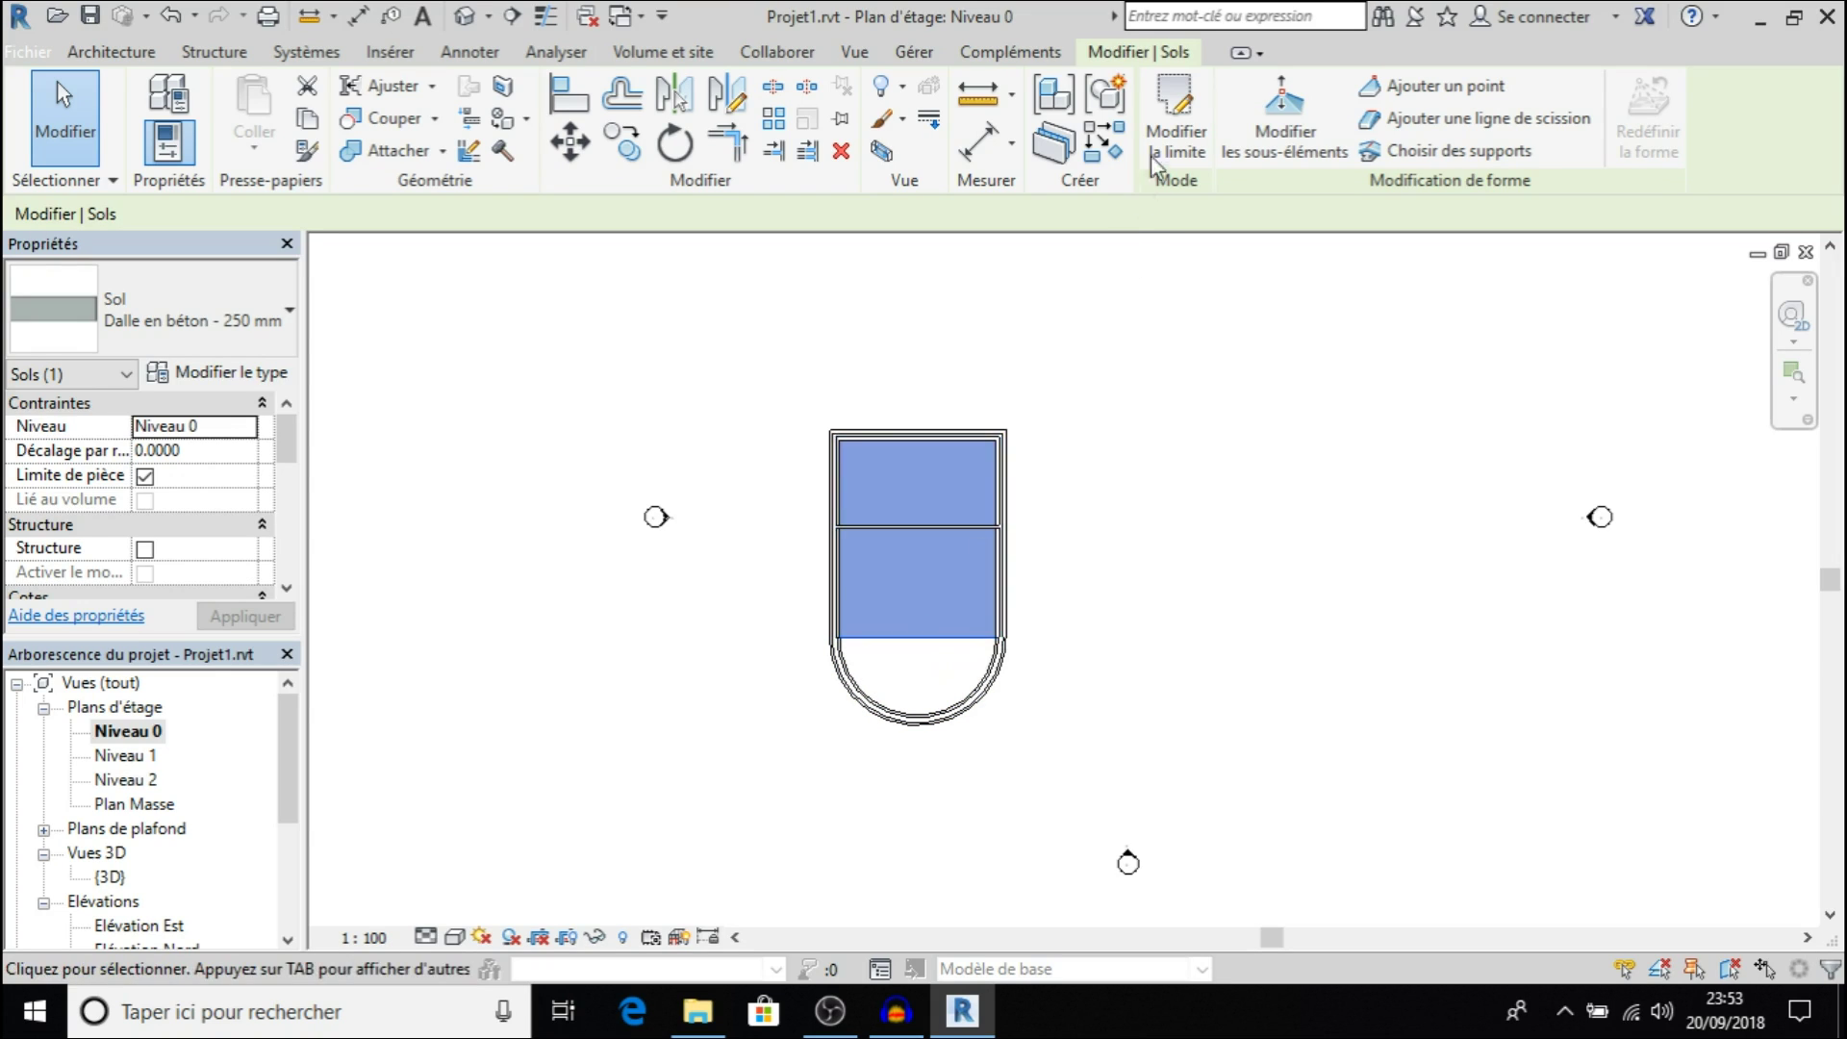
{"action": "left_click", "coordinate": [1176, 120]}
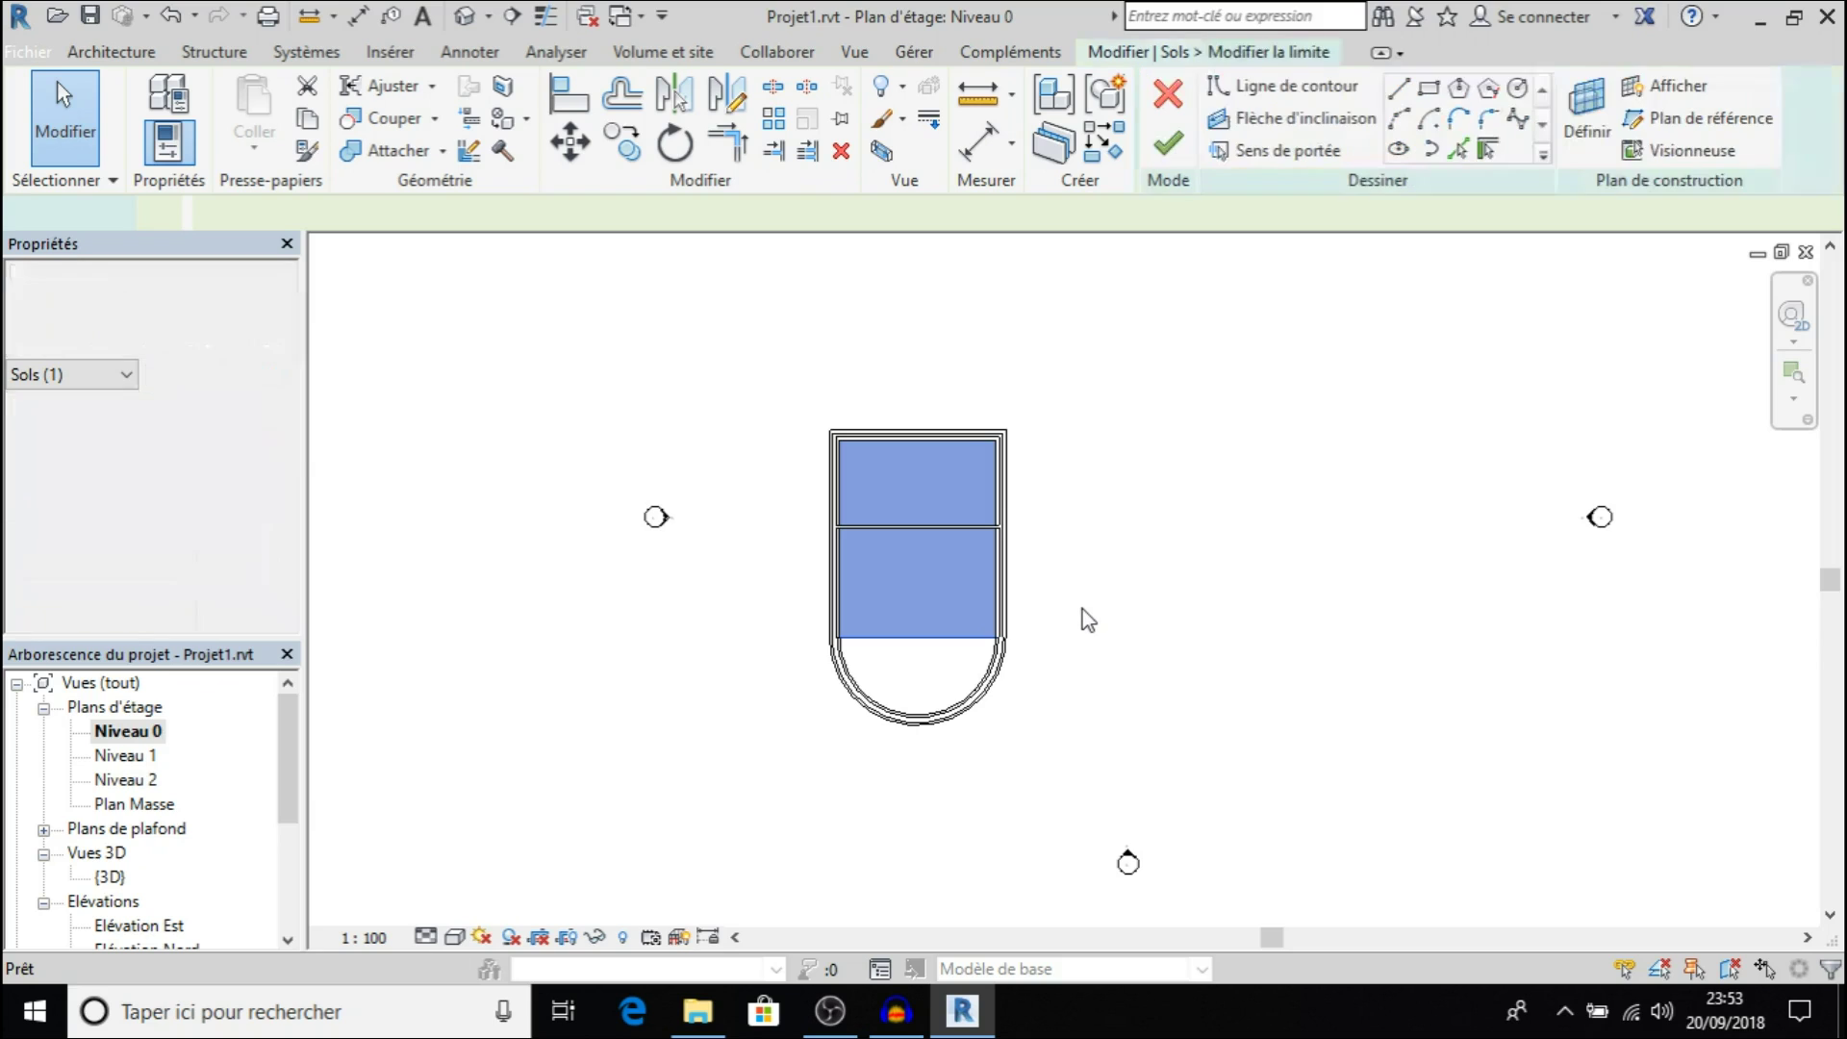
{"action": "right_click", "coordinate": [921, 643]}
{"action": "left_click", "coordinate": [1066, 710]}
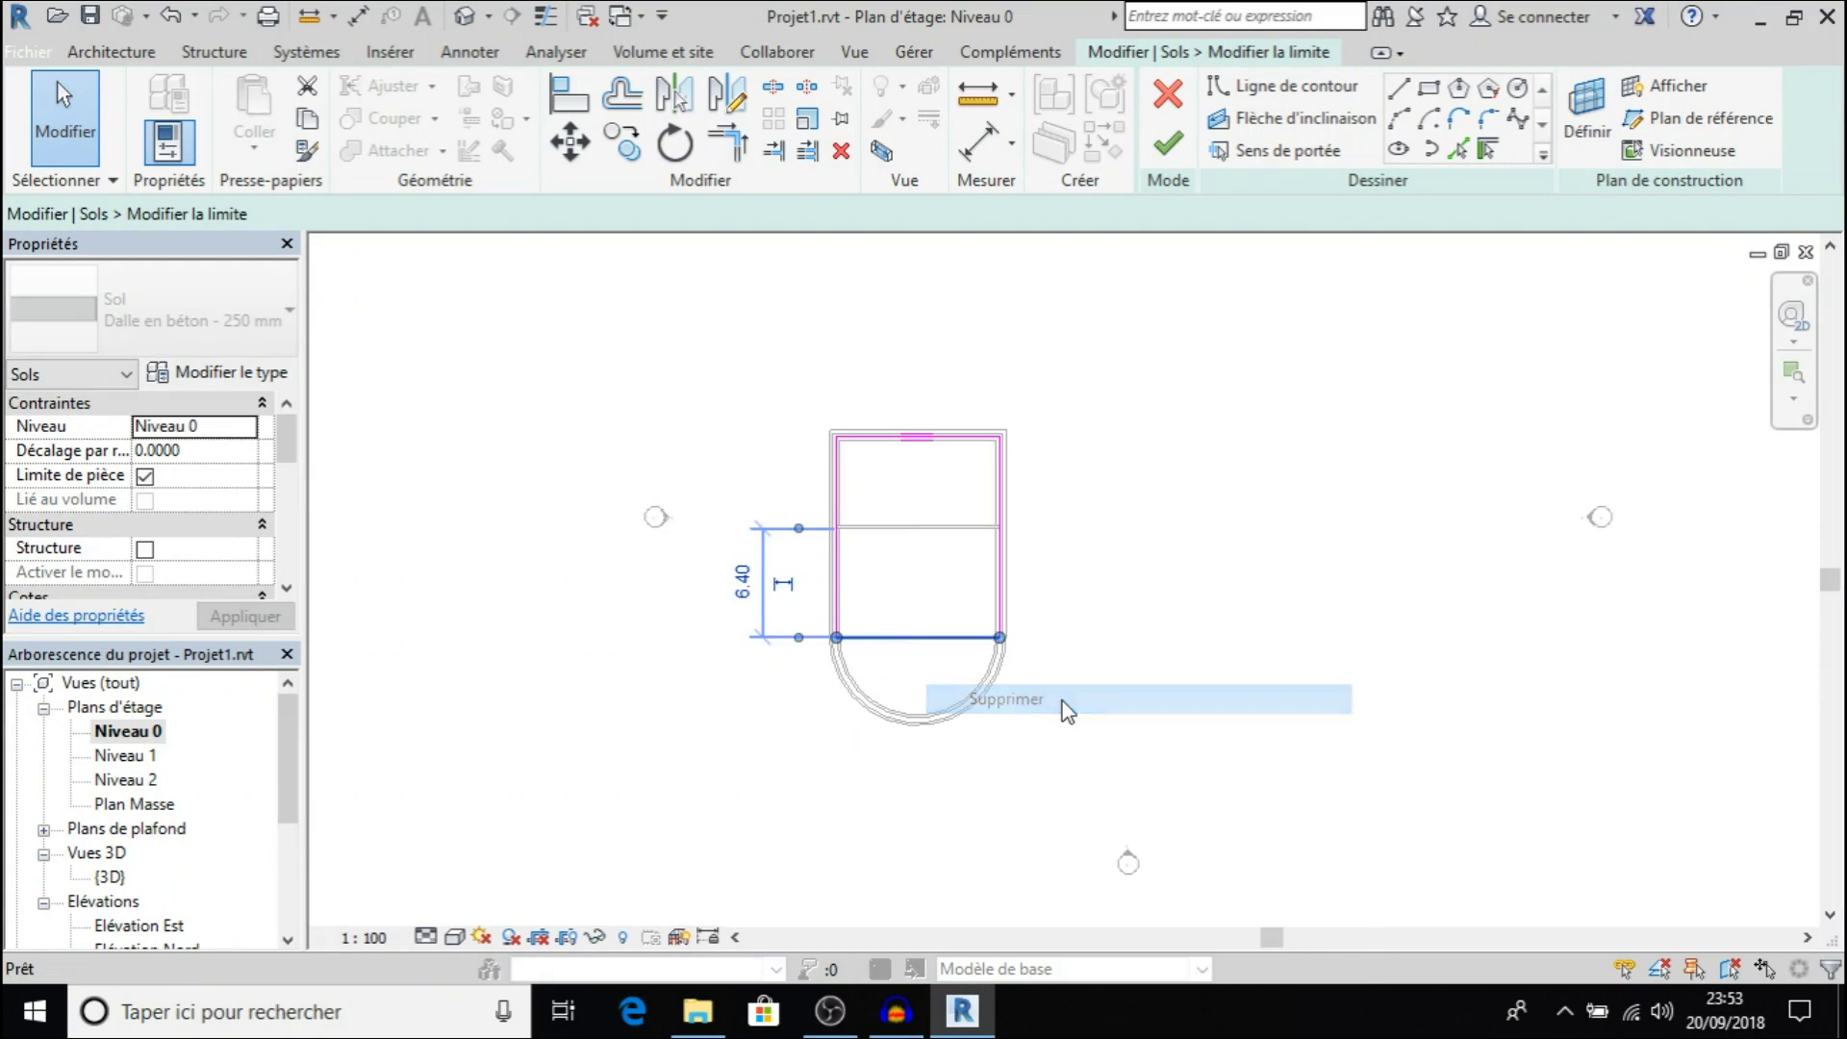
Close the boundary with a start-end-radius arc along the curved wall, declining wall attachment
{"action": "left_click", "coordinate": [1400, 120]}
{"action": "scroll", "coordinate": [976, 633], "scroll_direction": "up", "scroll_amount": 4}
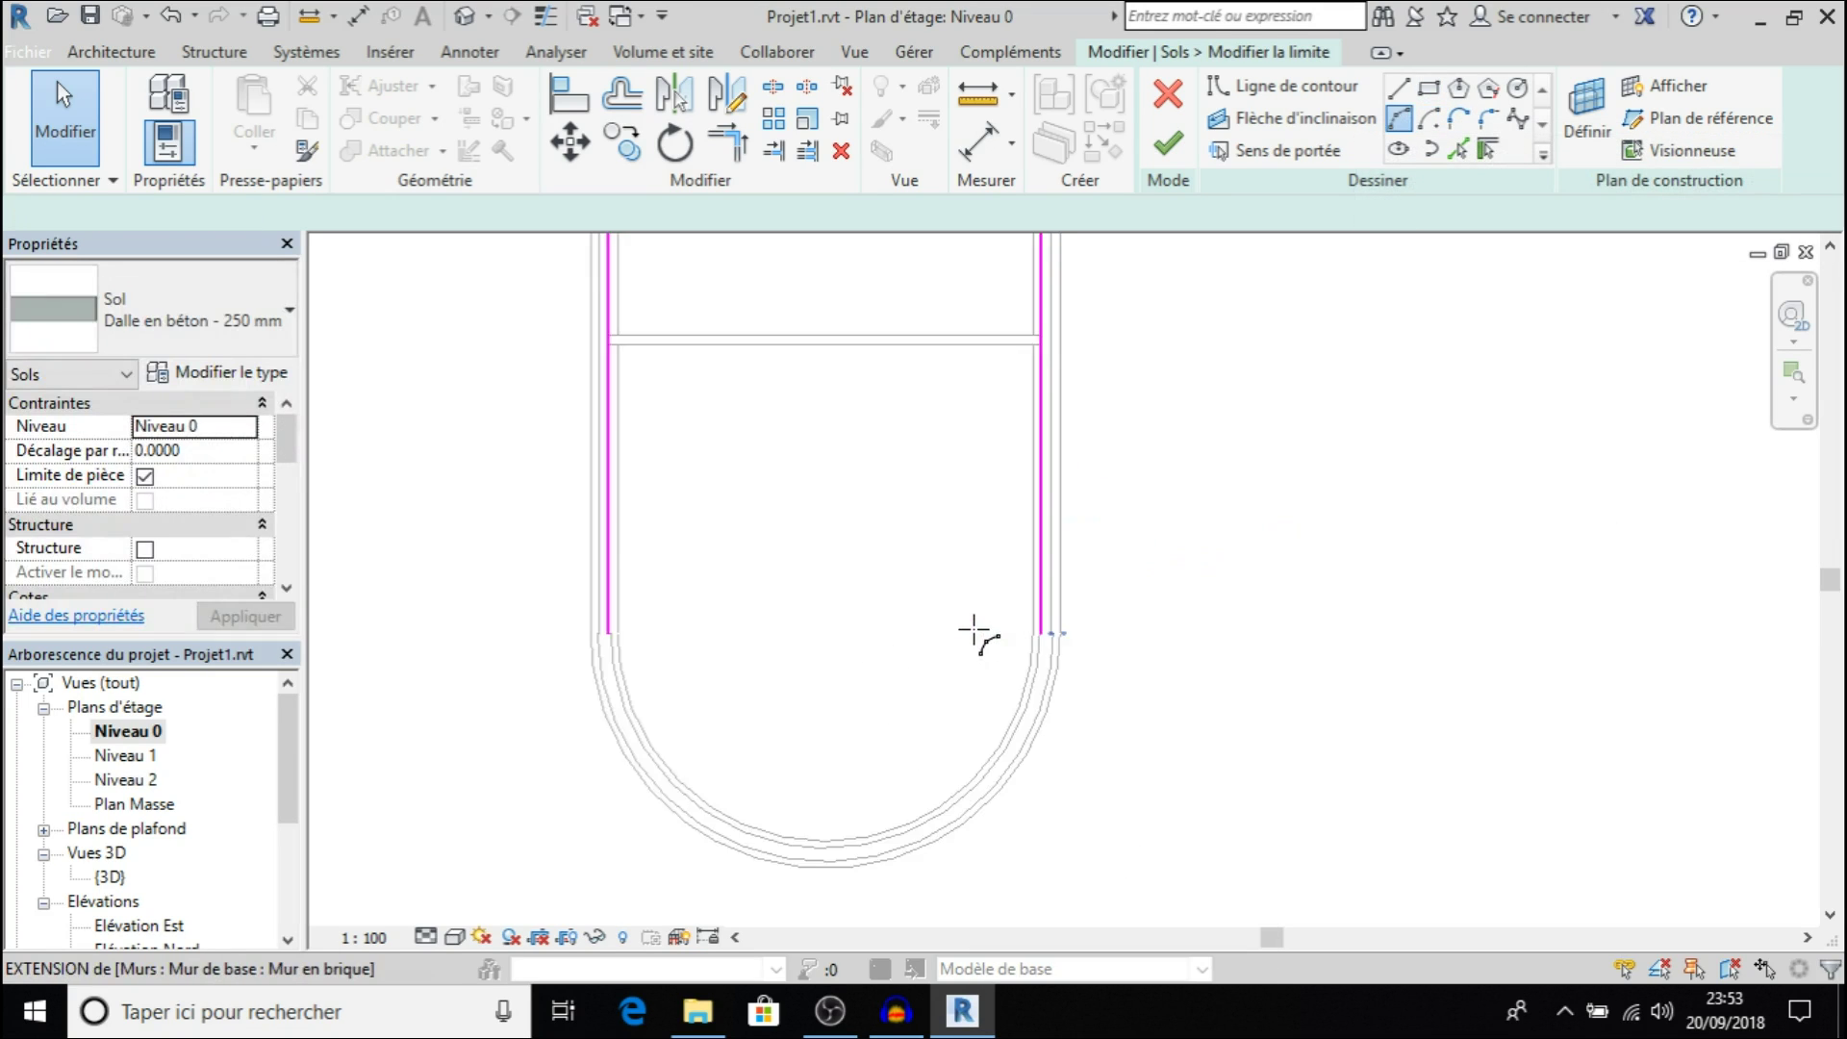
{"action": "scroll", "coordinate": [976, 633], "scroll_direction": "up", "scroll_amount": 1}
{"action": "left_click", "coordinate": [1051, 633]}
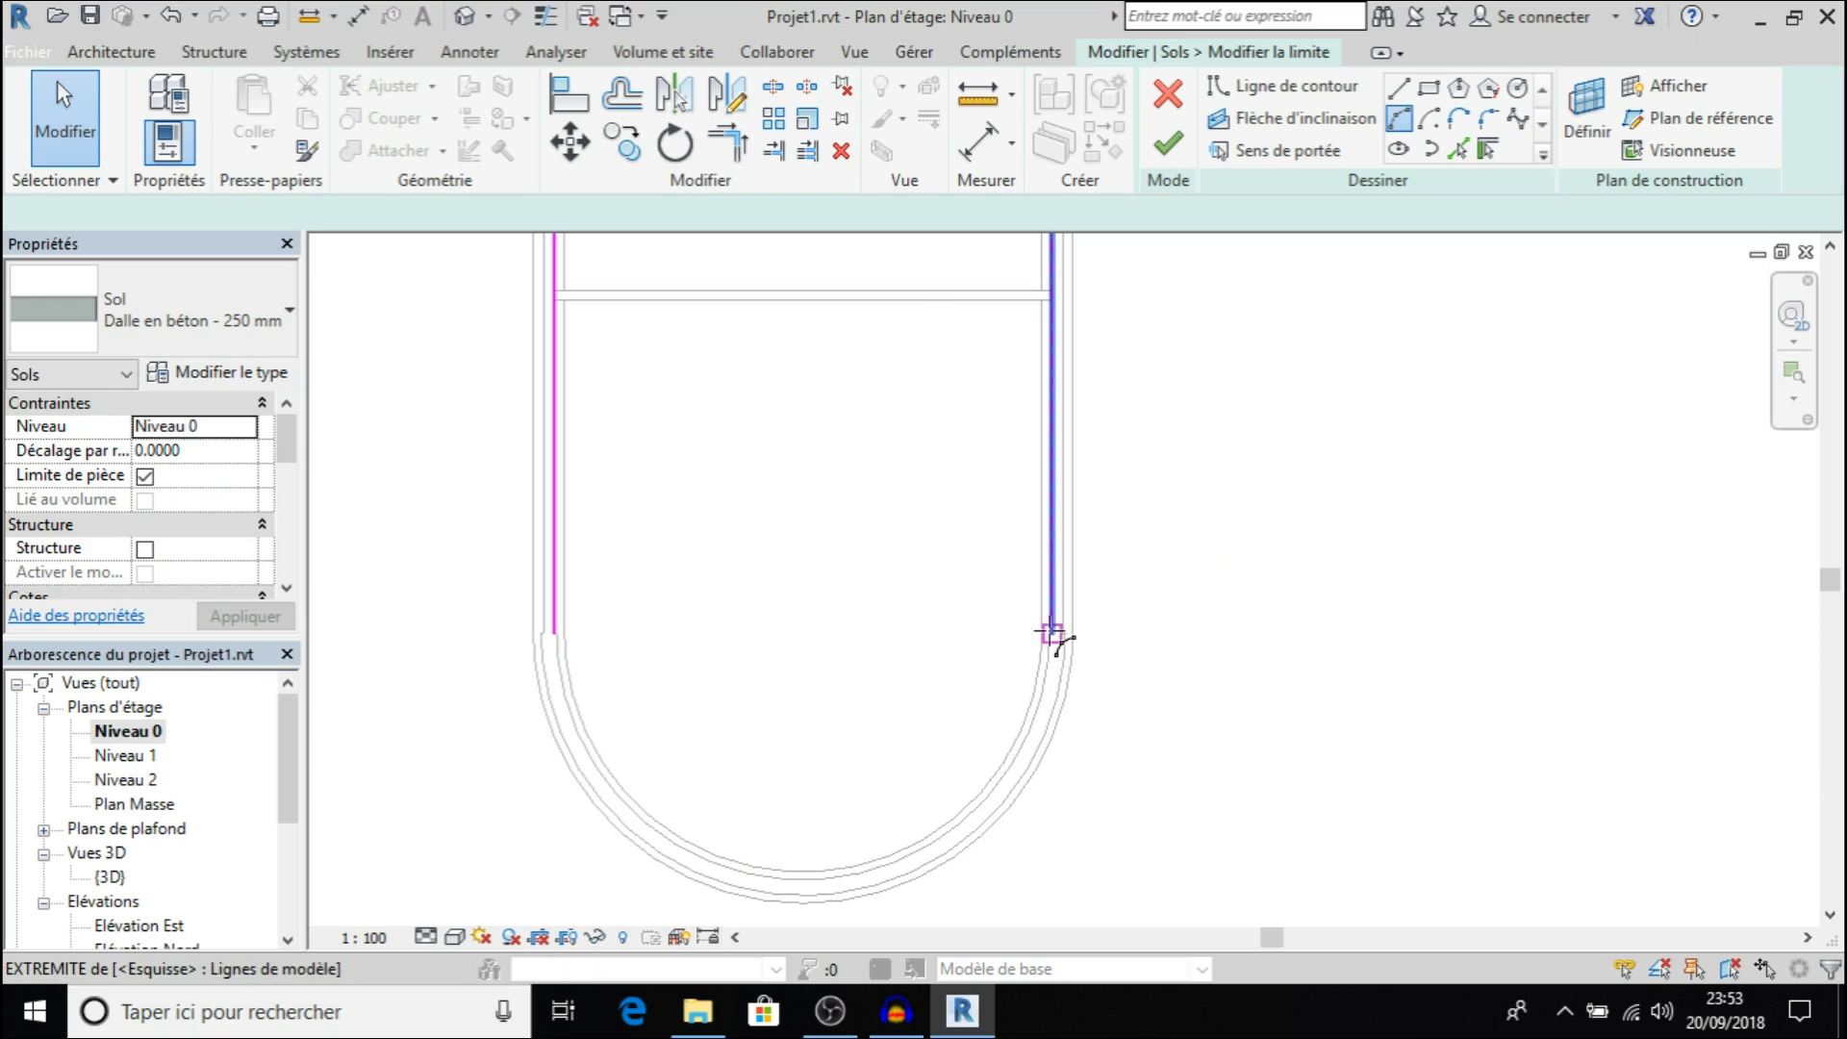
{"action": "left_click", "coordinate": [558, 635]}
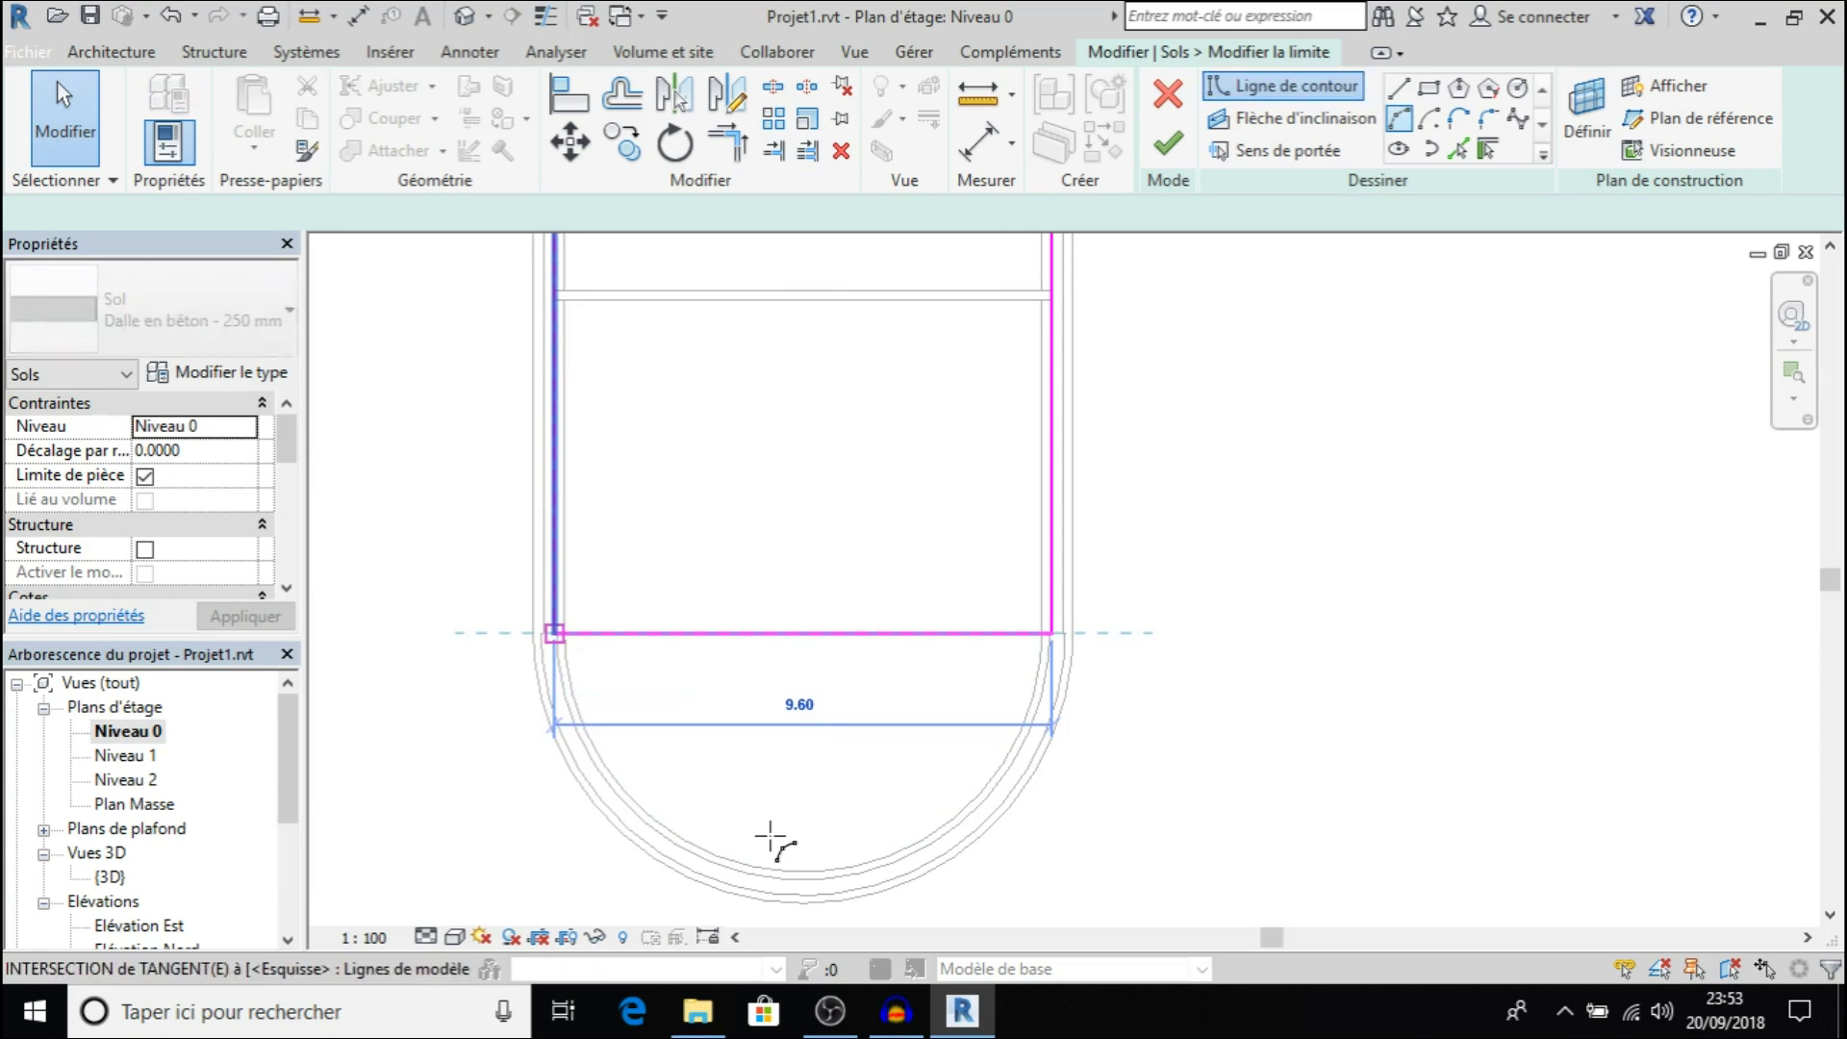
{"action": "left_click", "coordinate": [808, 873]}
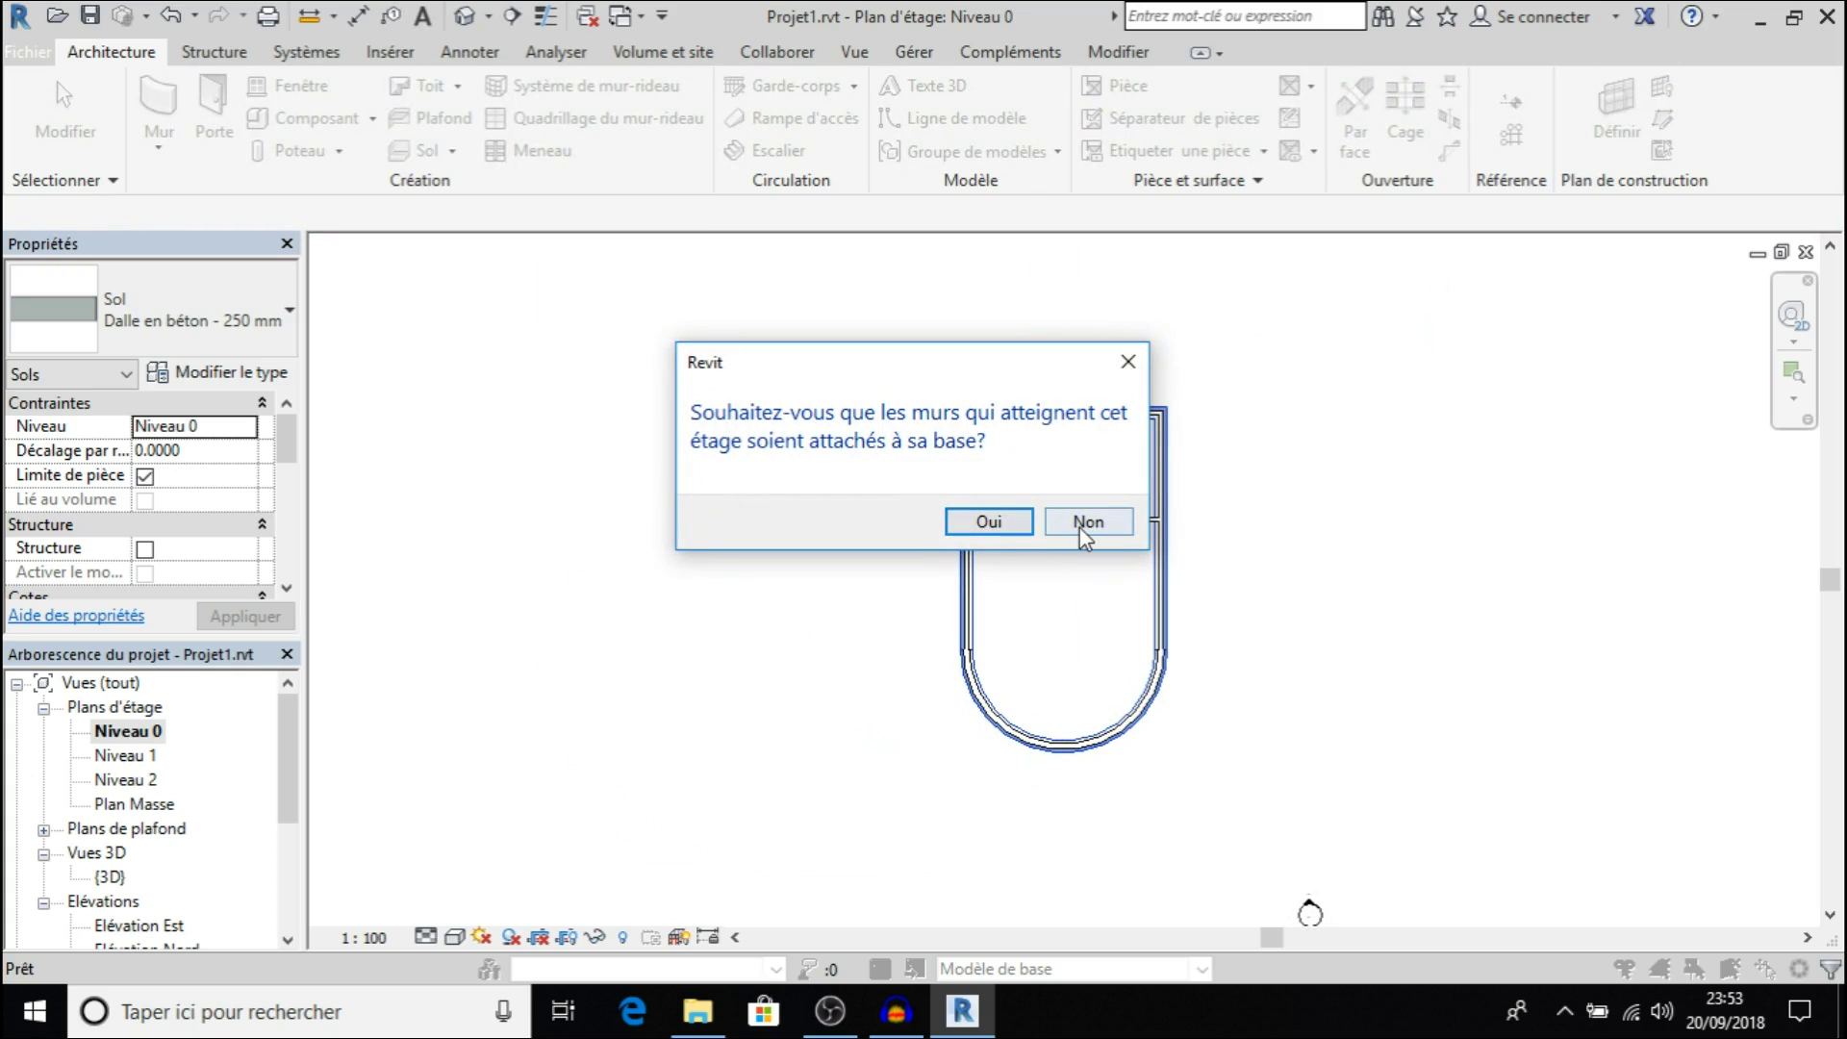
{"action": "left_click", "coordinate": [1081, 527]}
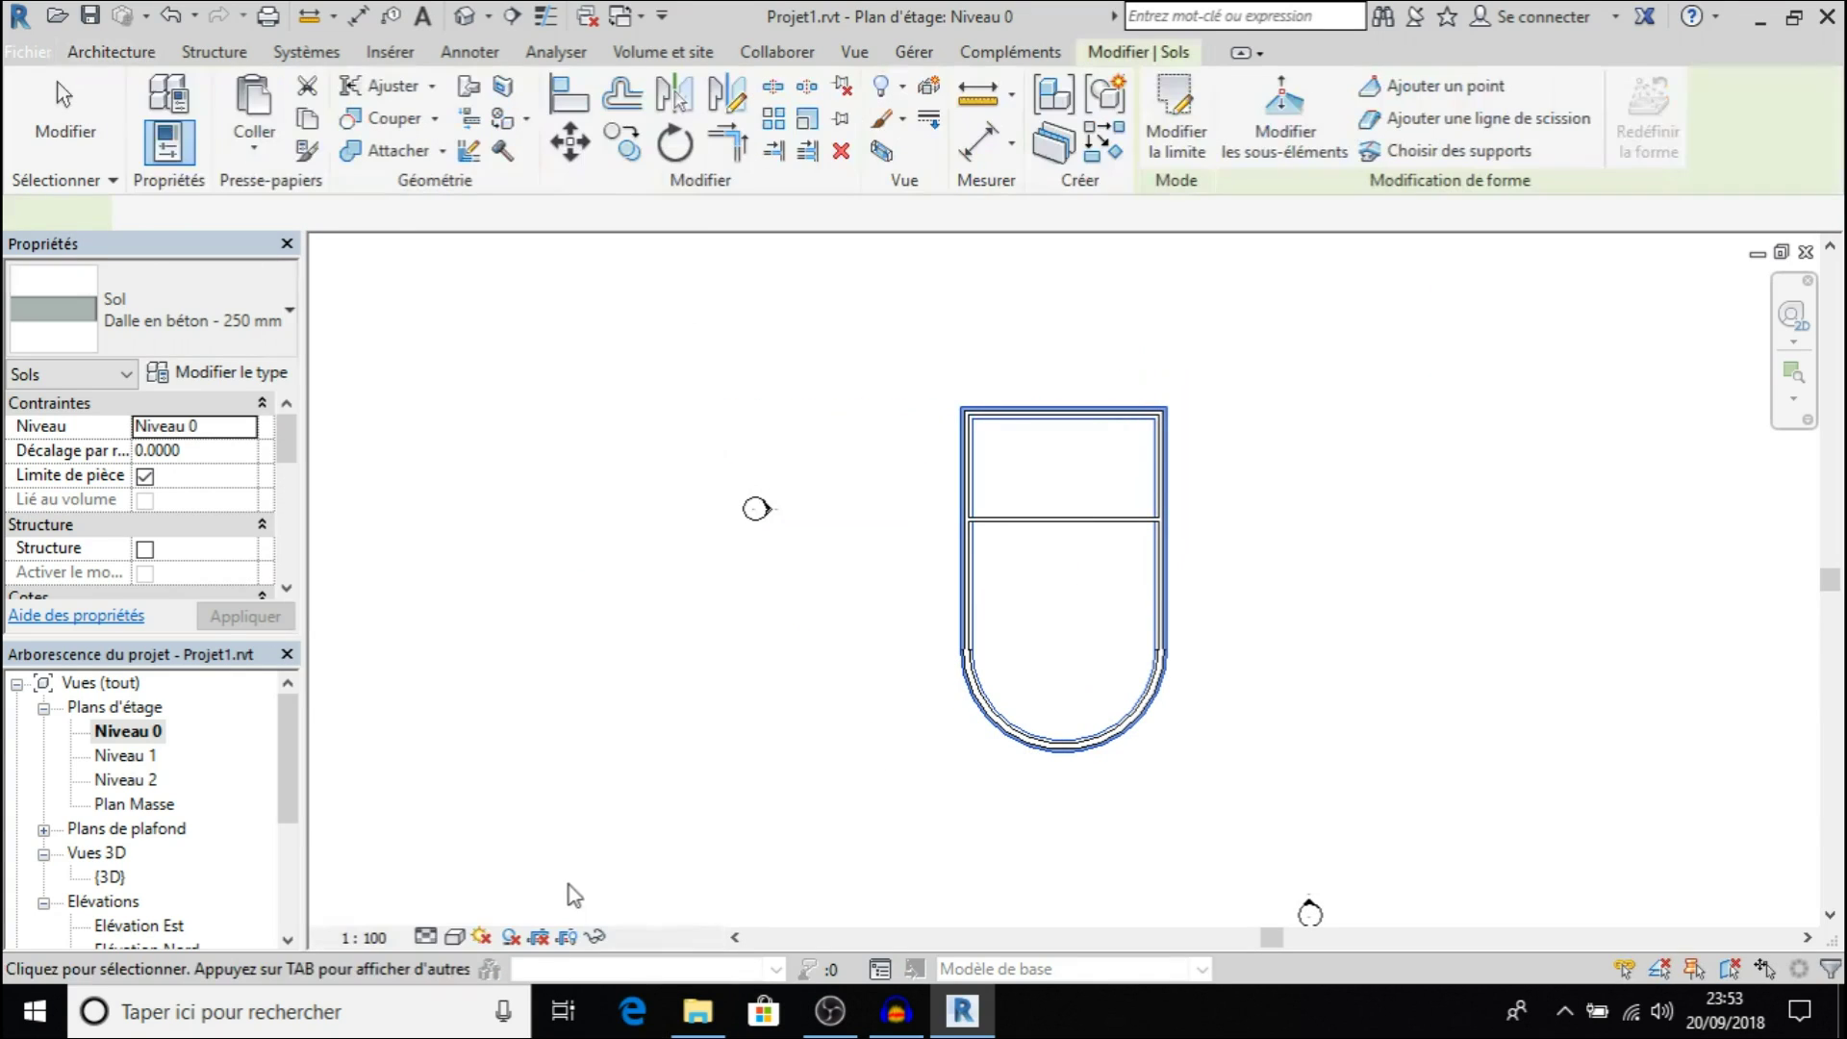
{"action": "scroll", "coordinate": [581, 855], "scroll_direction": "up", "scroll_amount": 3}
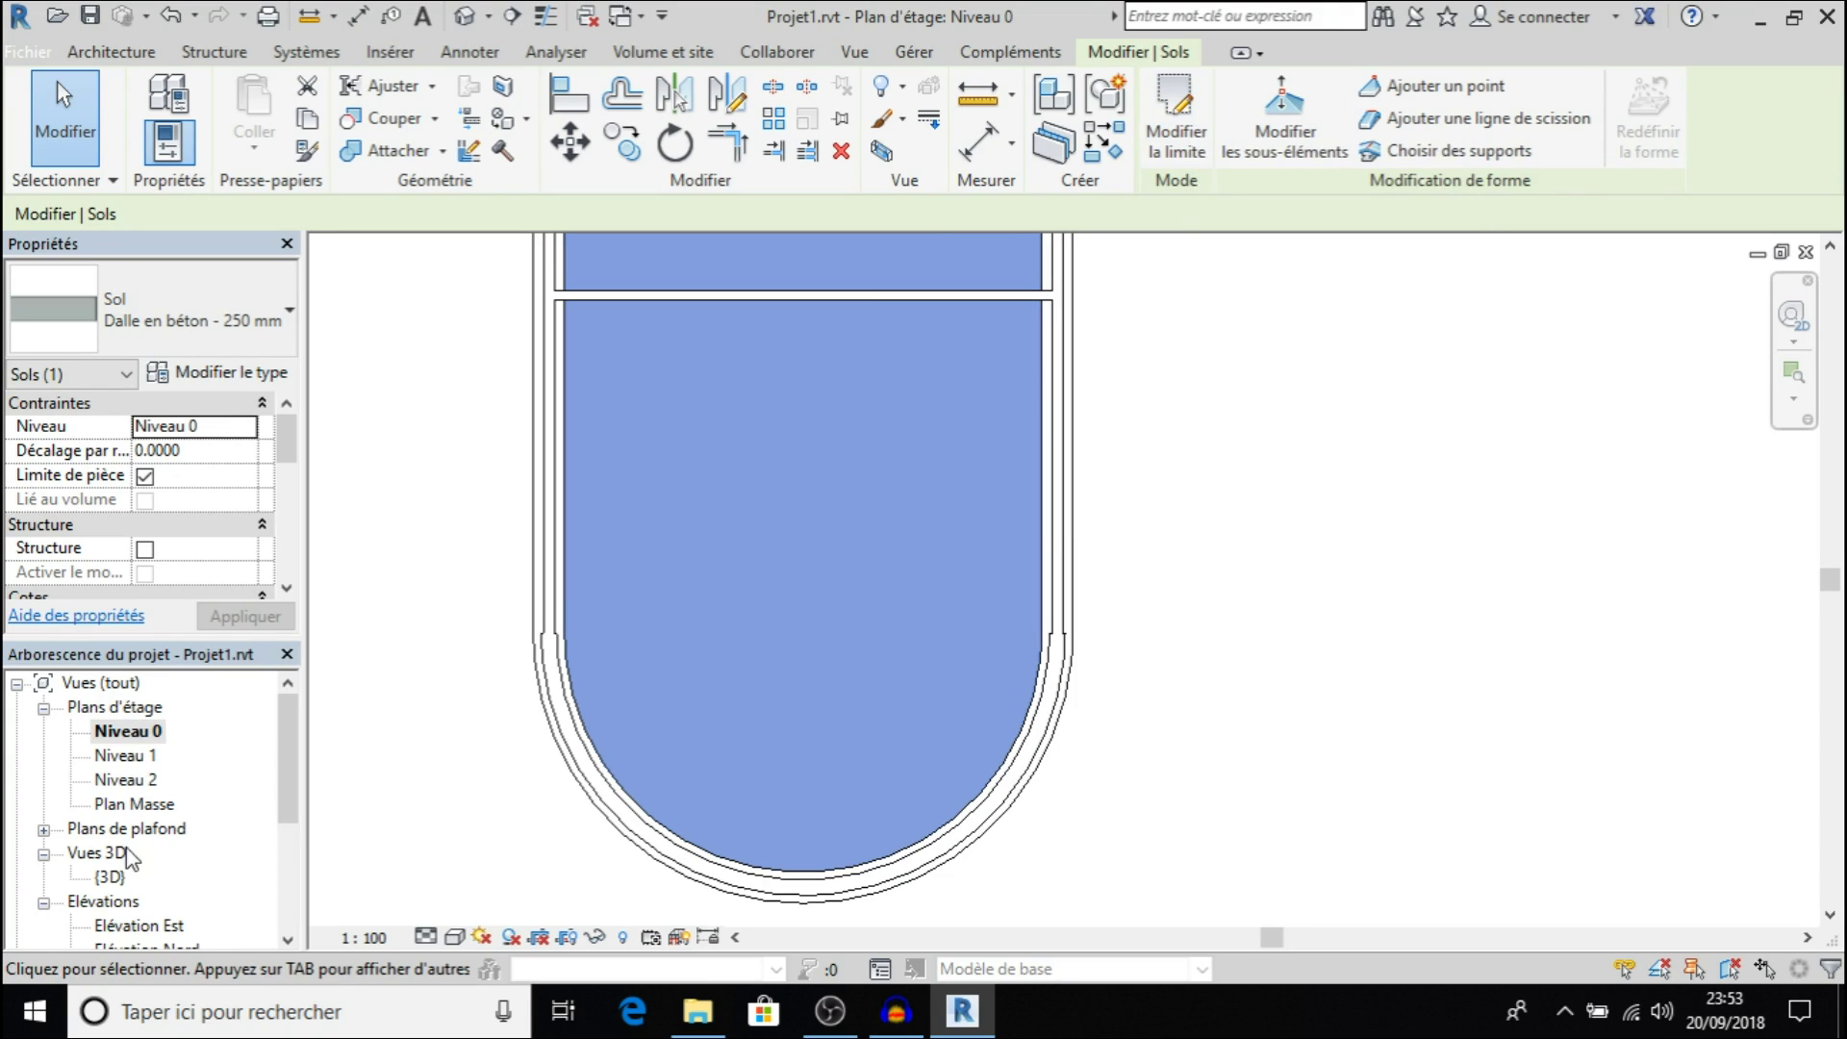
View the finished floor in {3D}, then open the Elévation Est view
{"action": "double_click", "coordinate": [111, 879]}
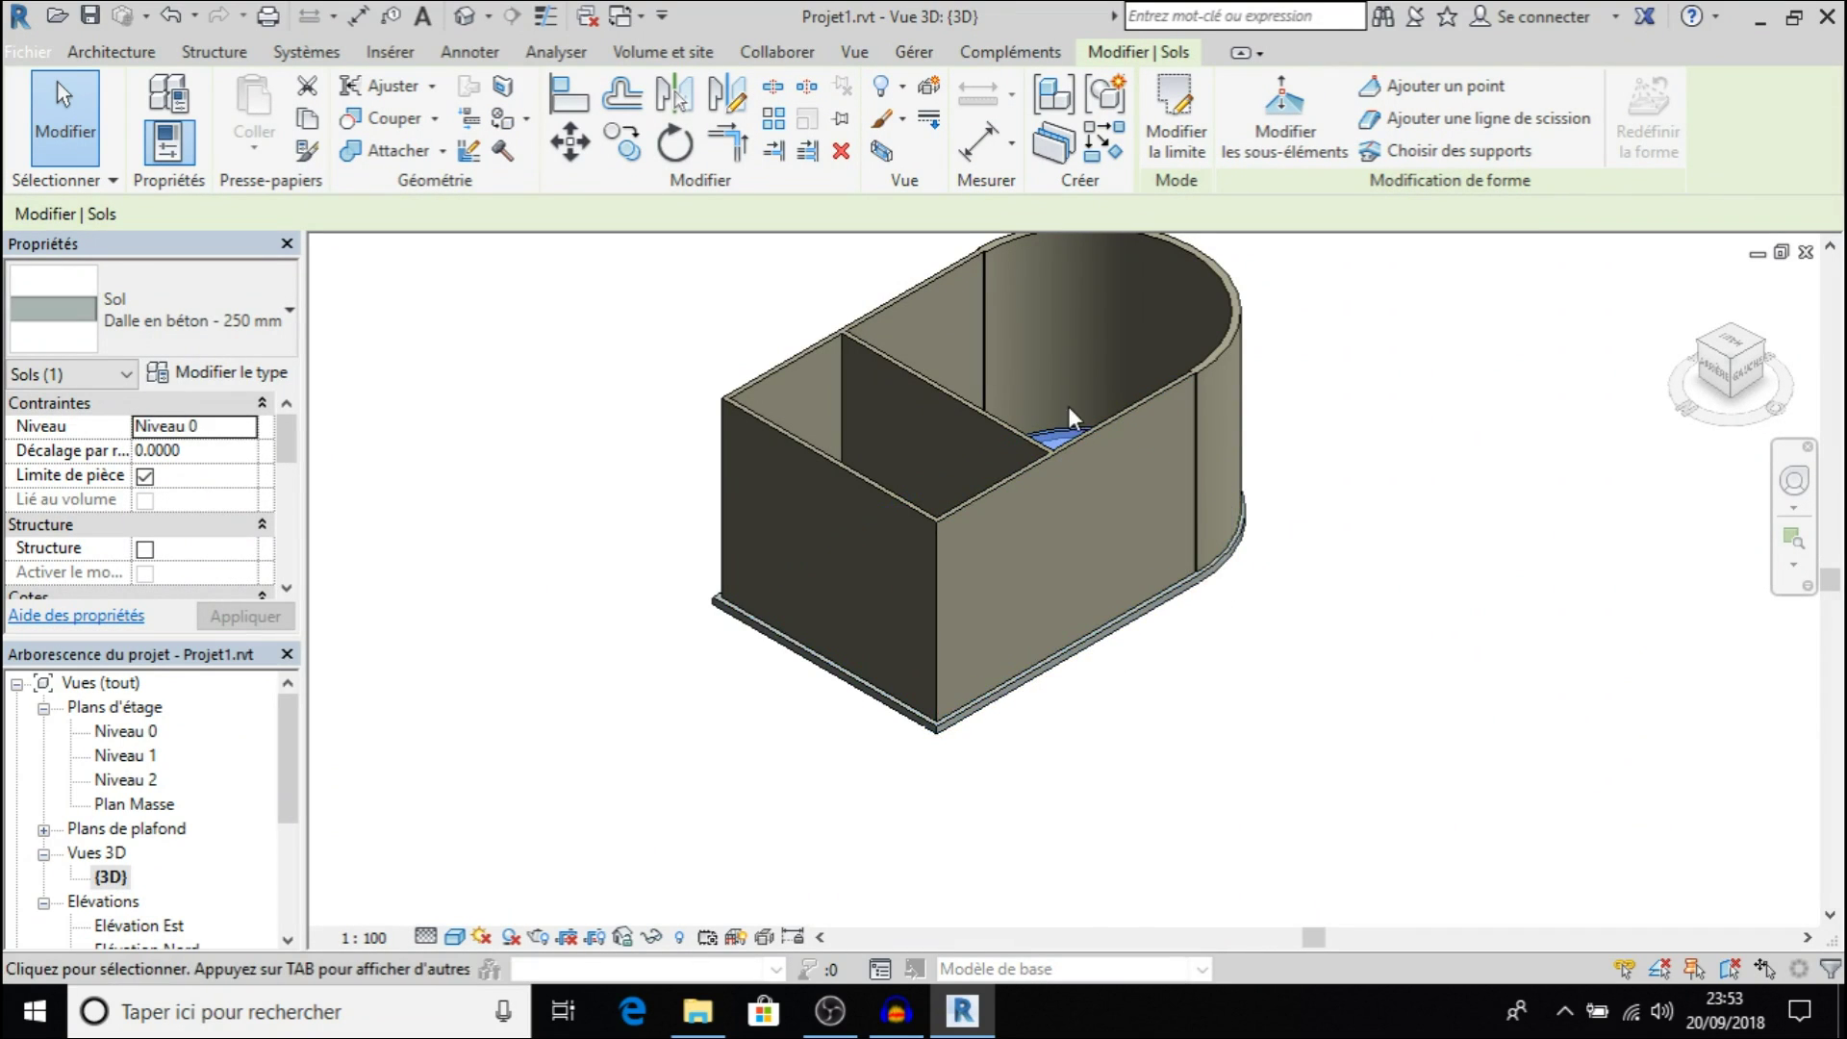
{"action": "double_click", "coordinate": [119, 927]}
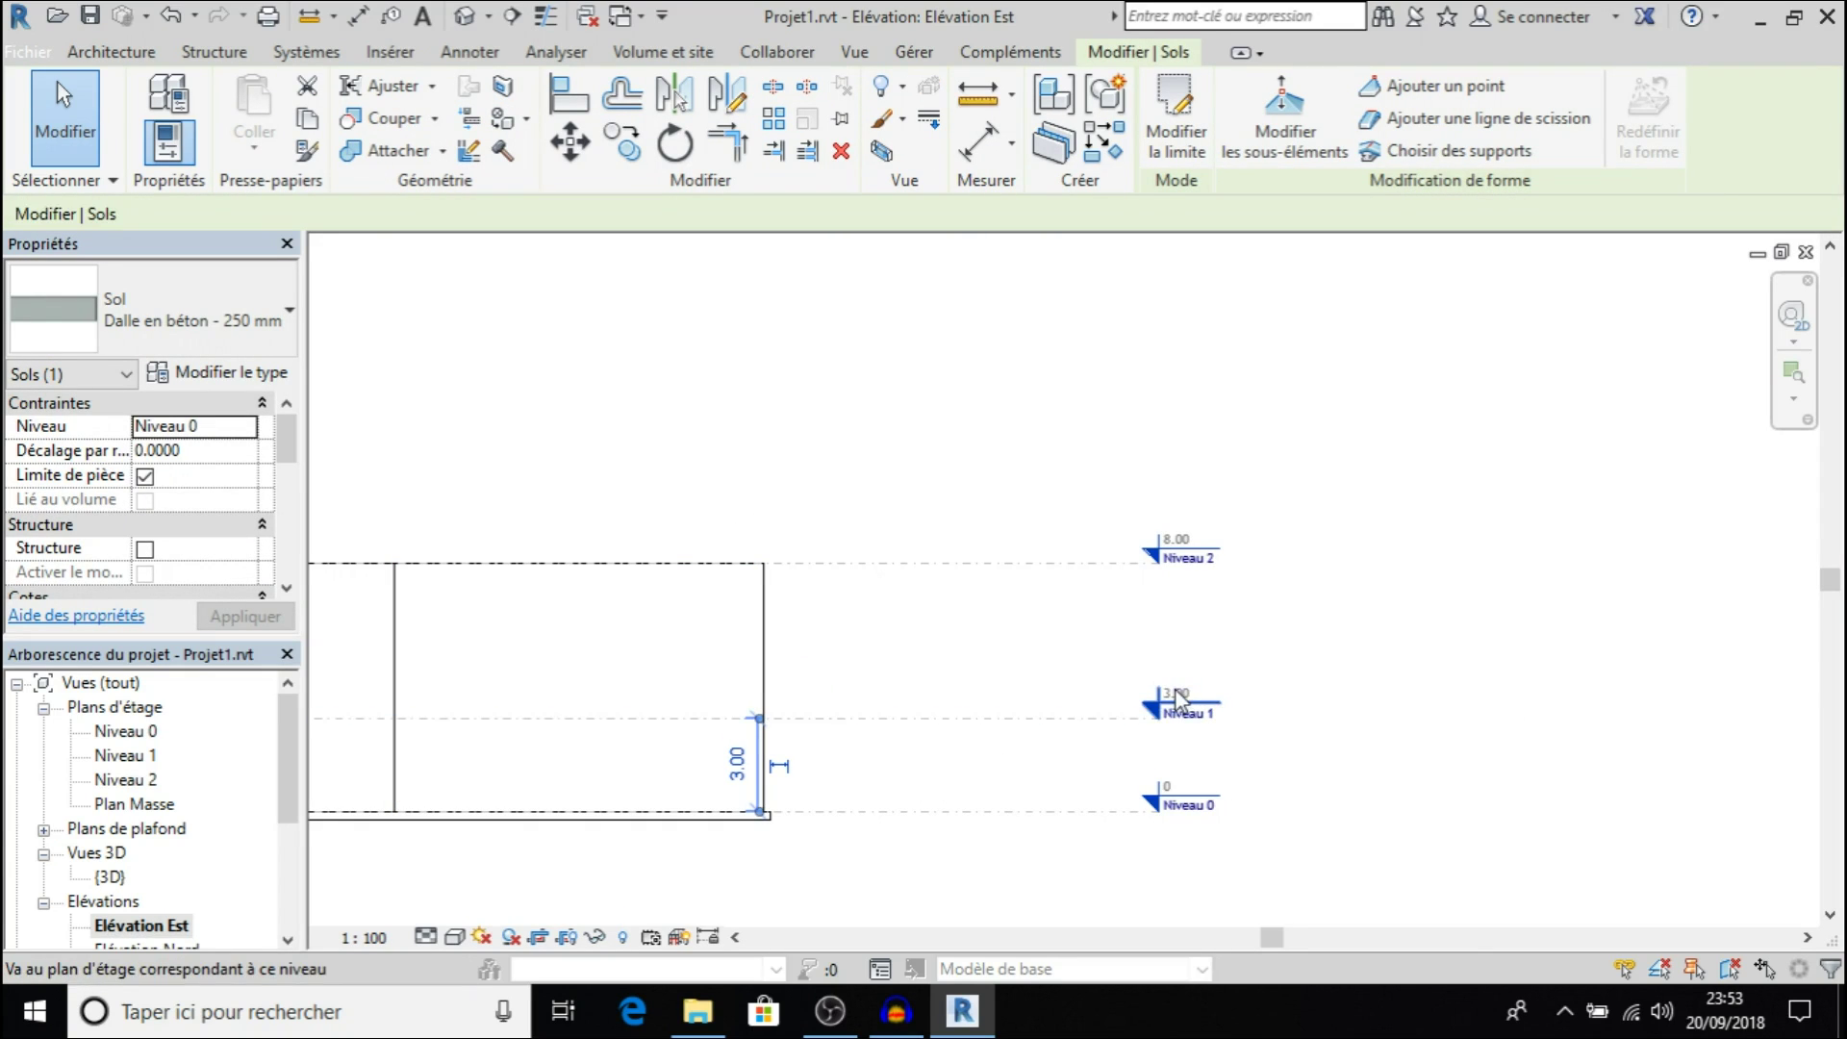
Change Niveau 1's elevation from 3.00 to 5.00 and return to the {3D} view
{"action": "double_click", "coordinate": [1176, 693]}
{"action": "type", "text": "5.0000"}
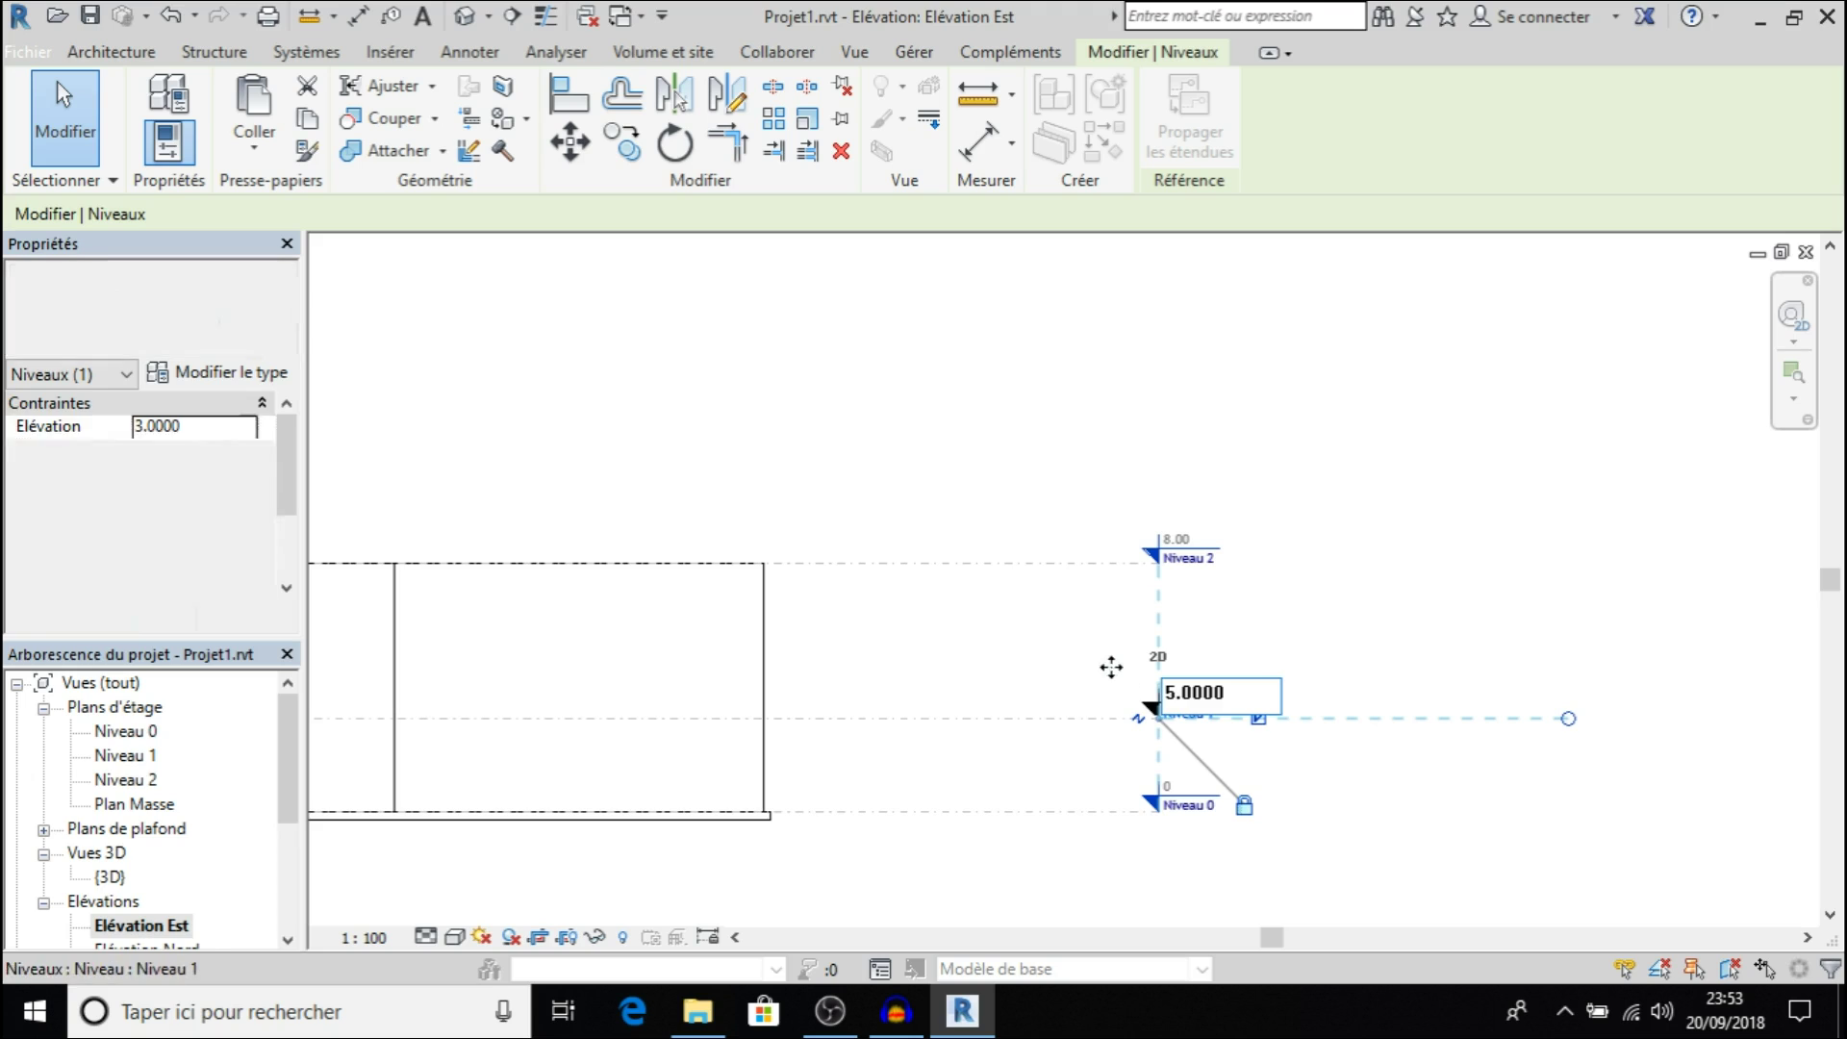
{"action": "key", "text": "Return"}
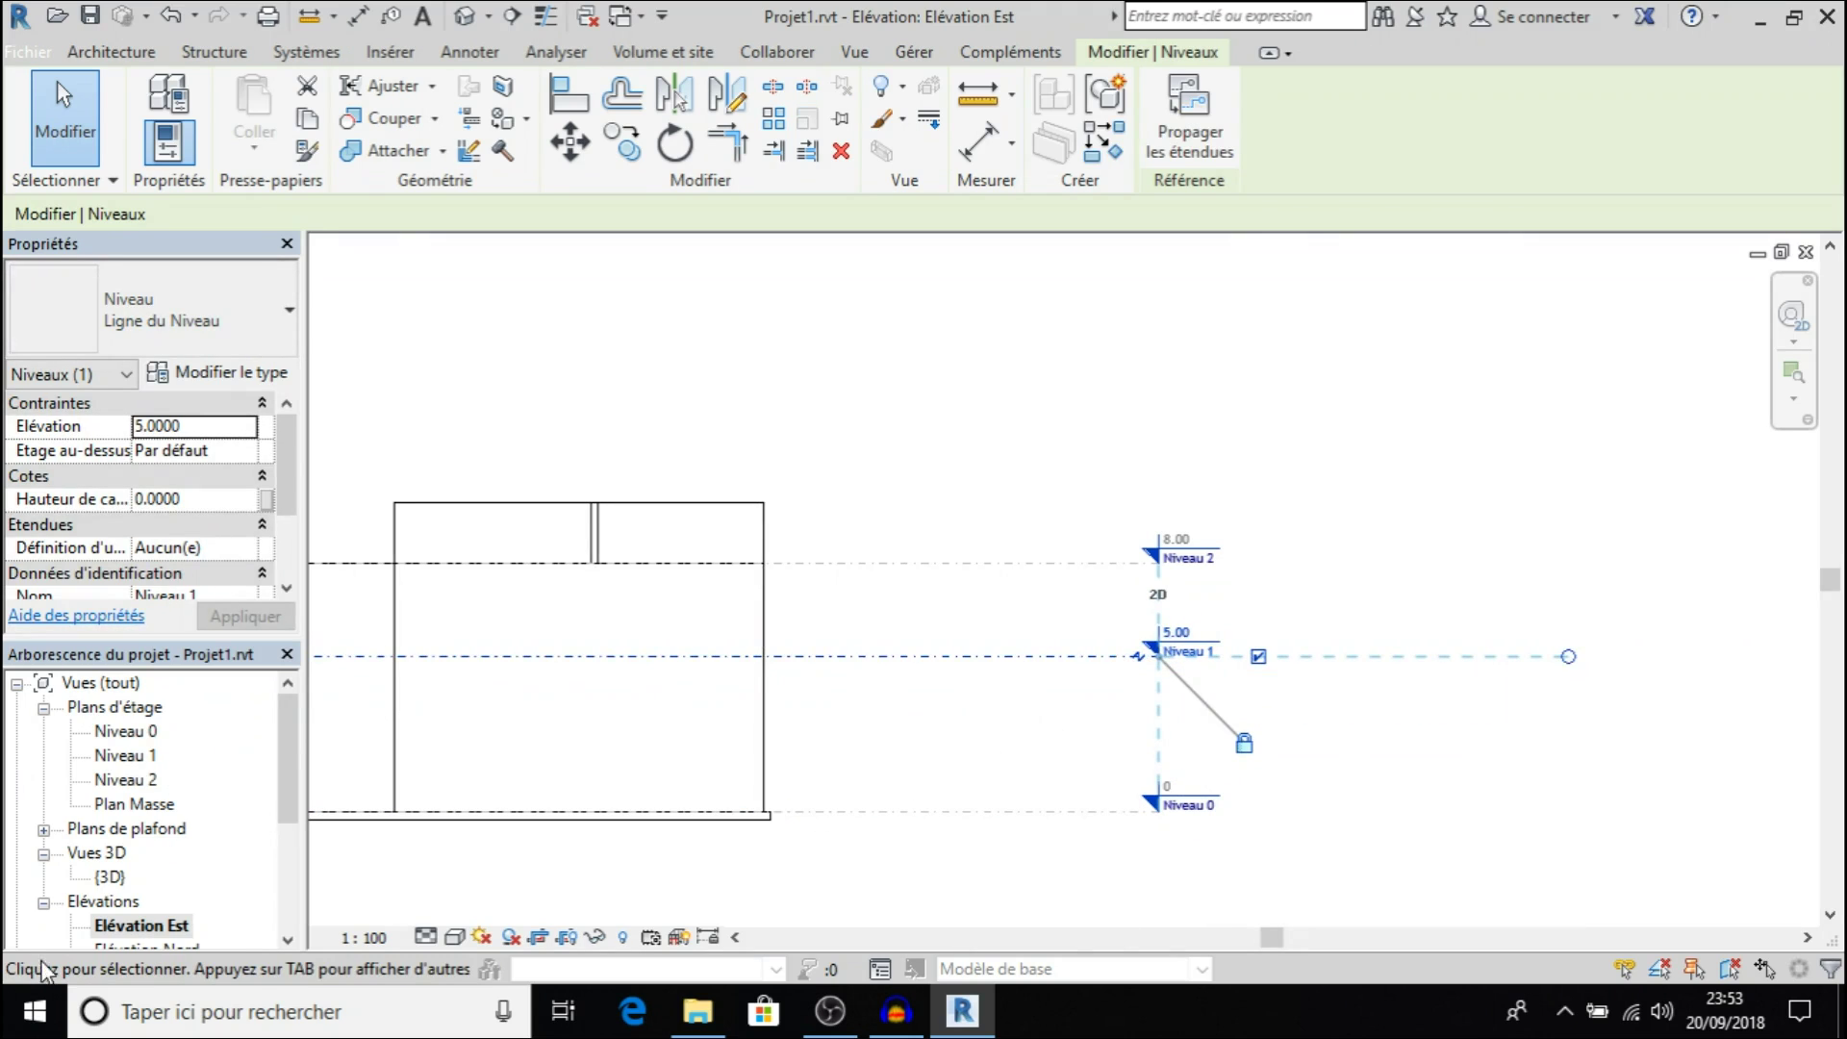
{"action": "double_click", "coordinate": [104, 877]}
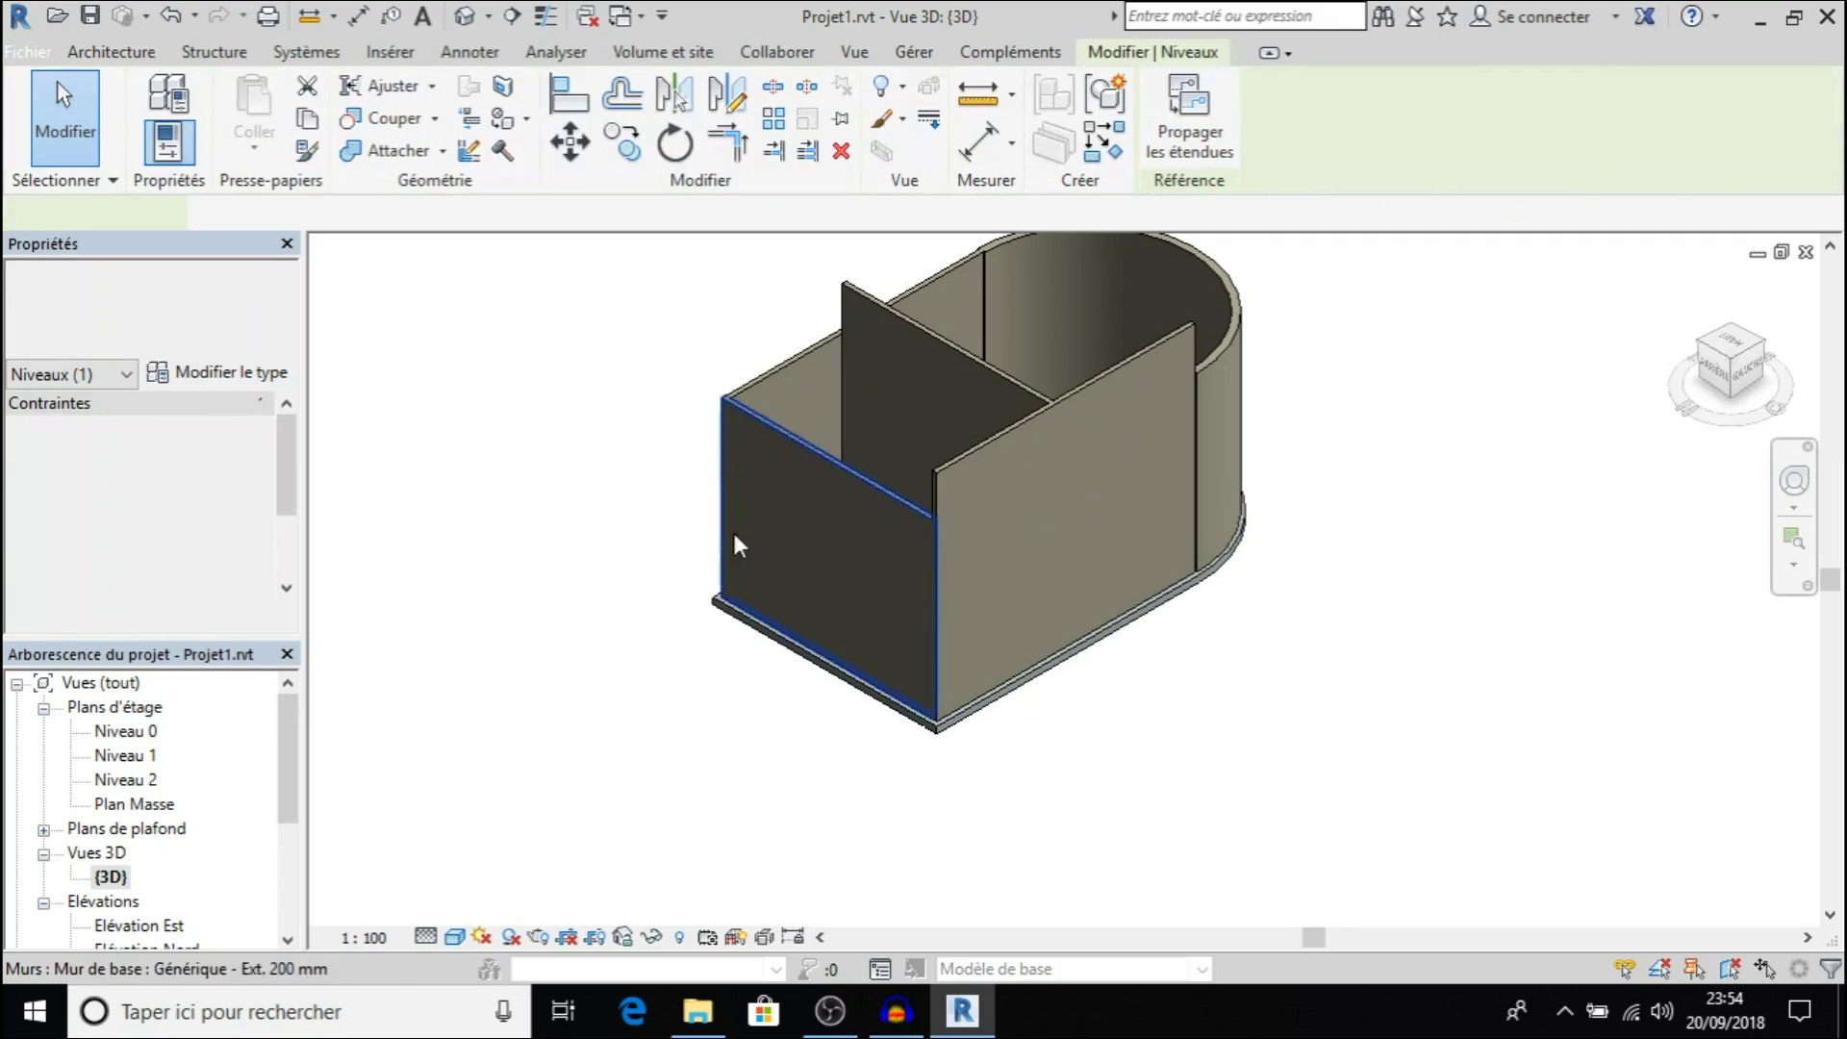
Orbit the 3D view with the ViewCube so the building's rounded end faces front
{"action": "left_click", "coordinate": [1699, 349]}
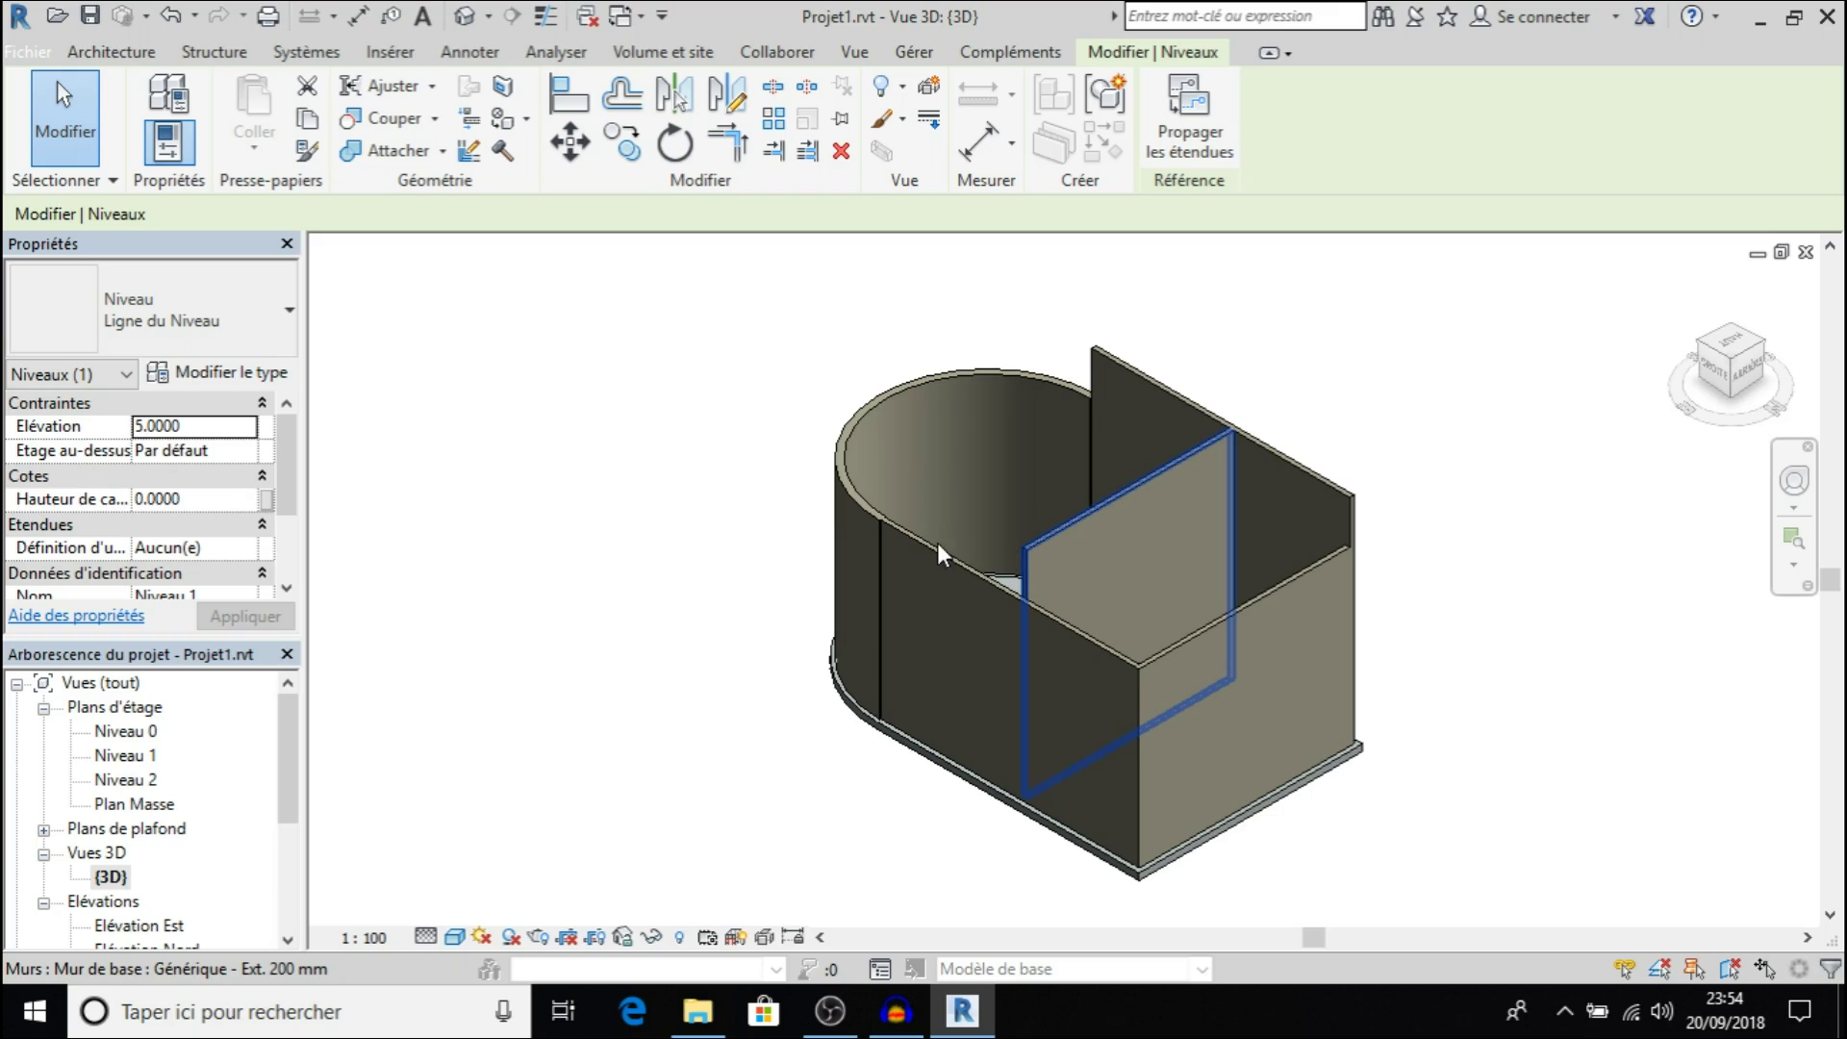
{"action": "scroll", "coordinate": [1000, 535], "scroll_direction": "up", "scroll_amount": 5}
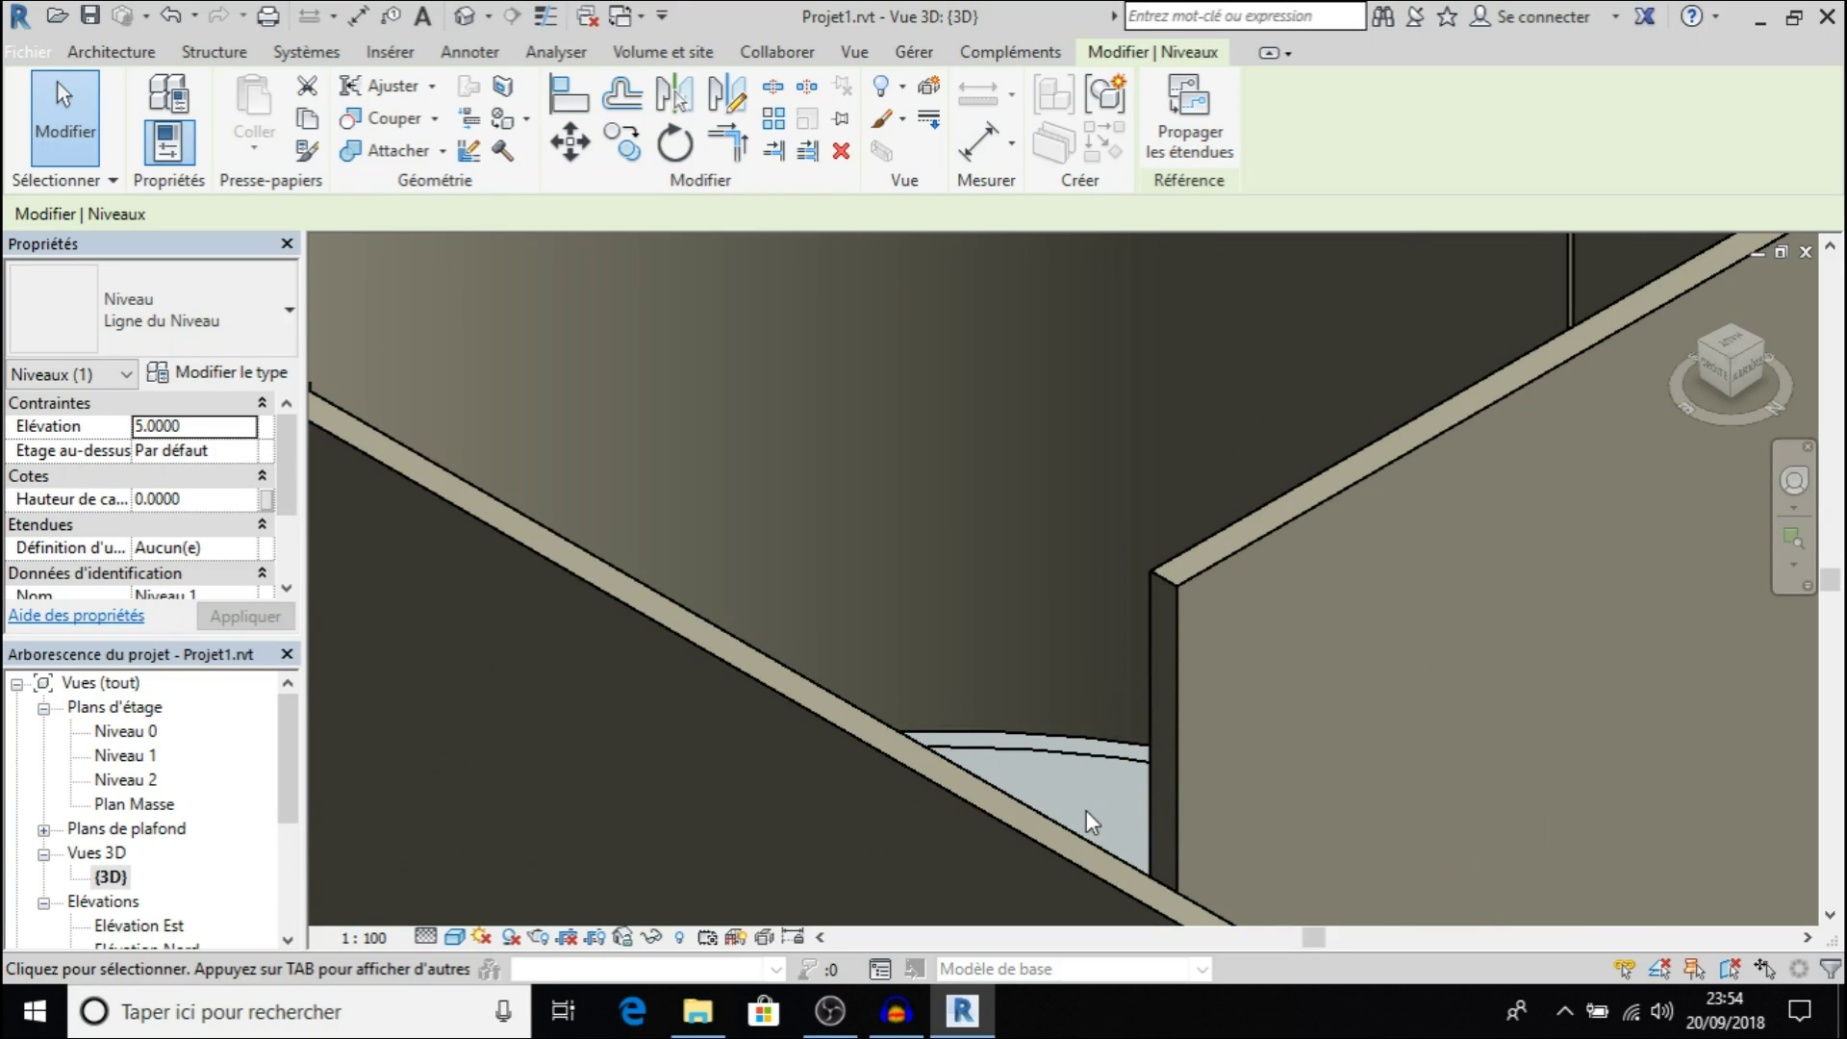
{"action": "key", "text": "Escape"}
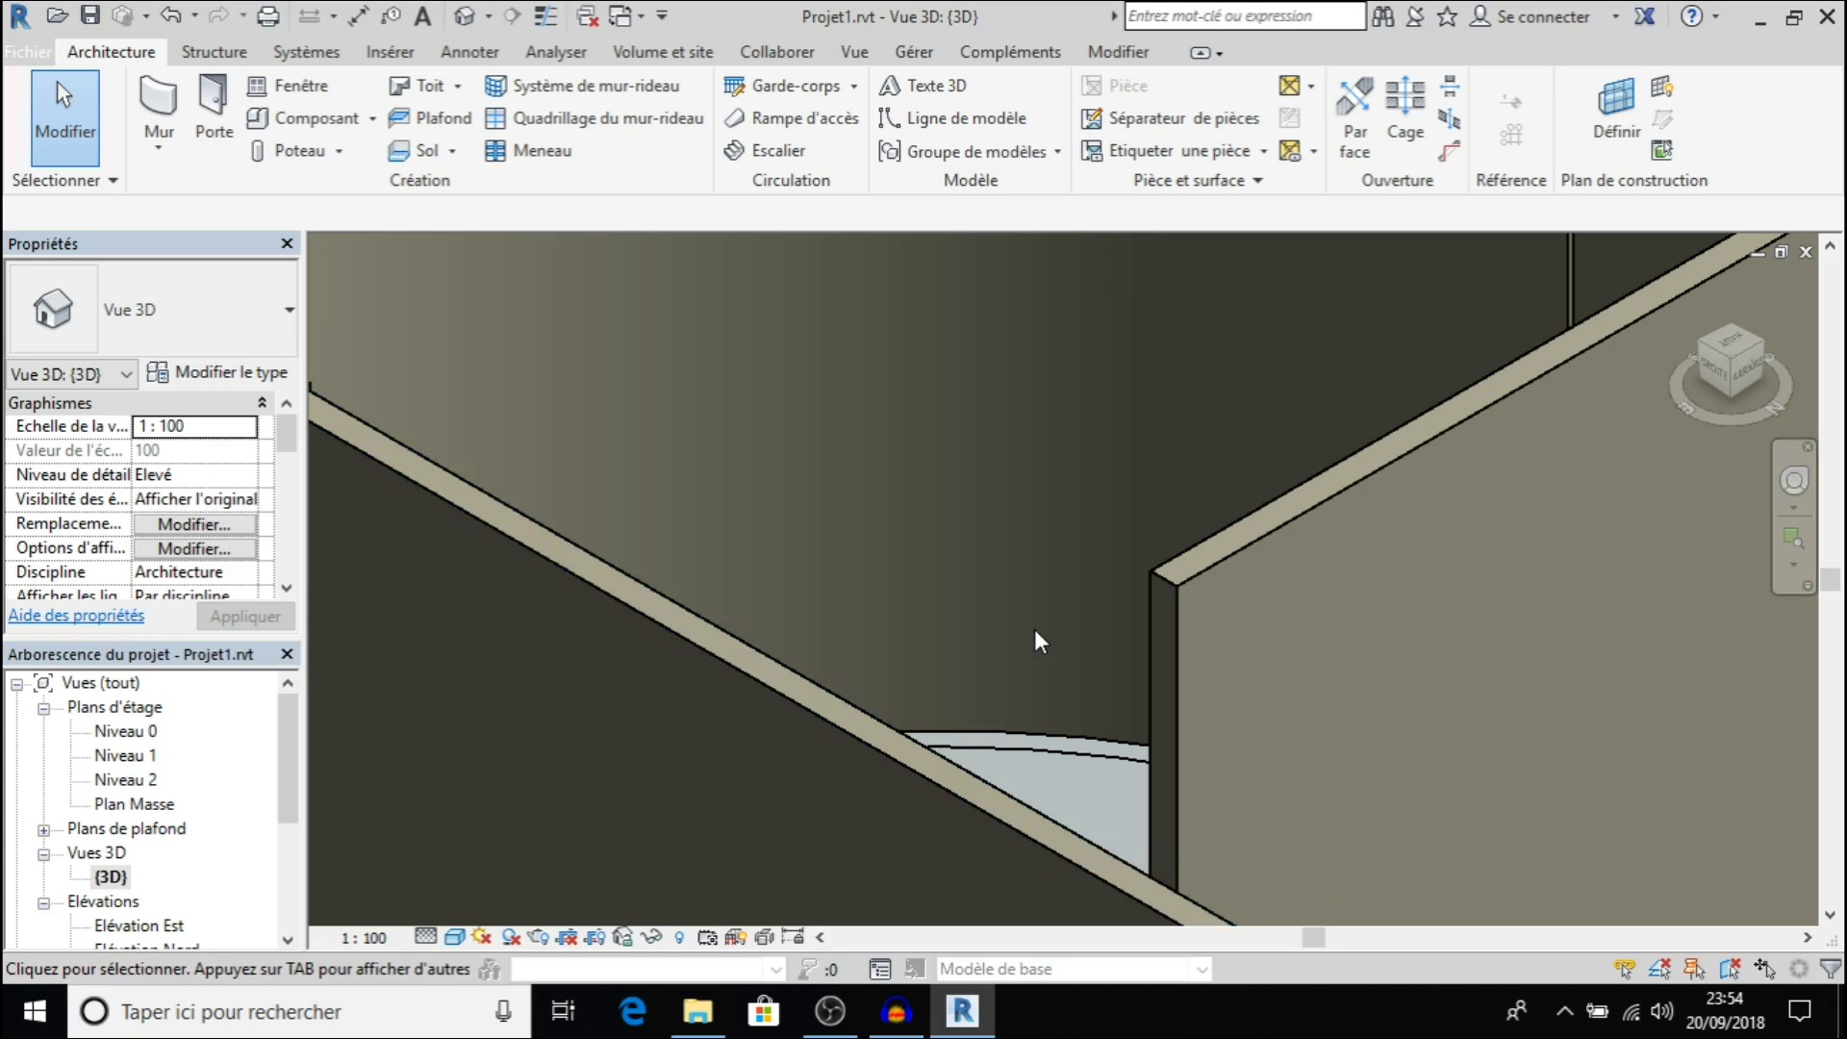
{"action": "scroll", "coordinate": [1024, 641], "scroll_direction": "down", "scroll_amount": 3}
{"action": "scroll", "coordinate": [1023, 641], "scroll_direction": "down", "scroll_amount": 3}
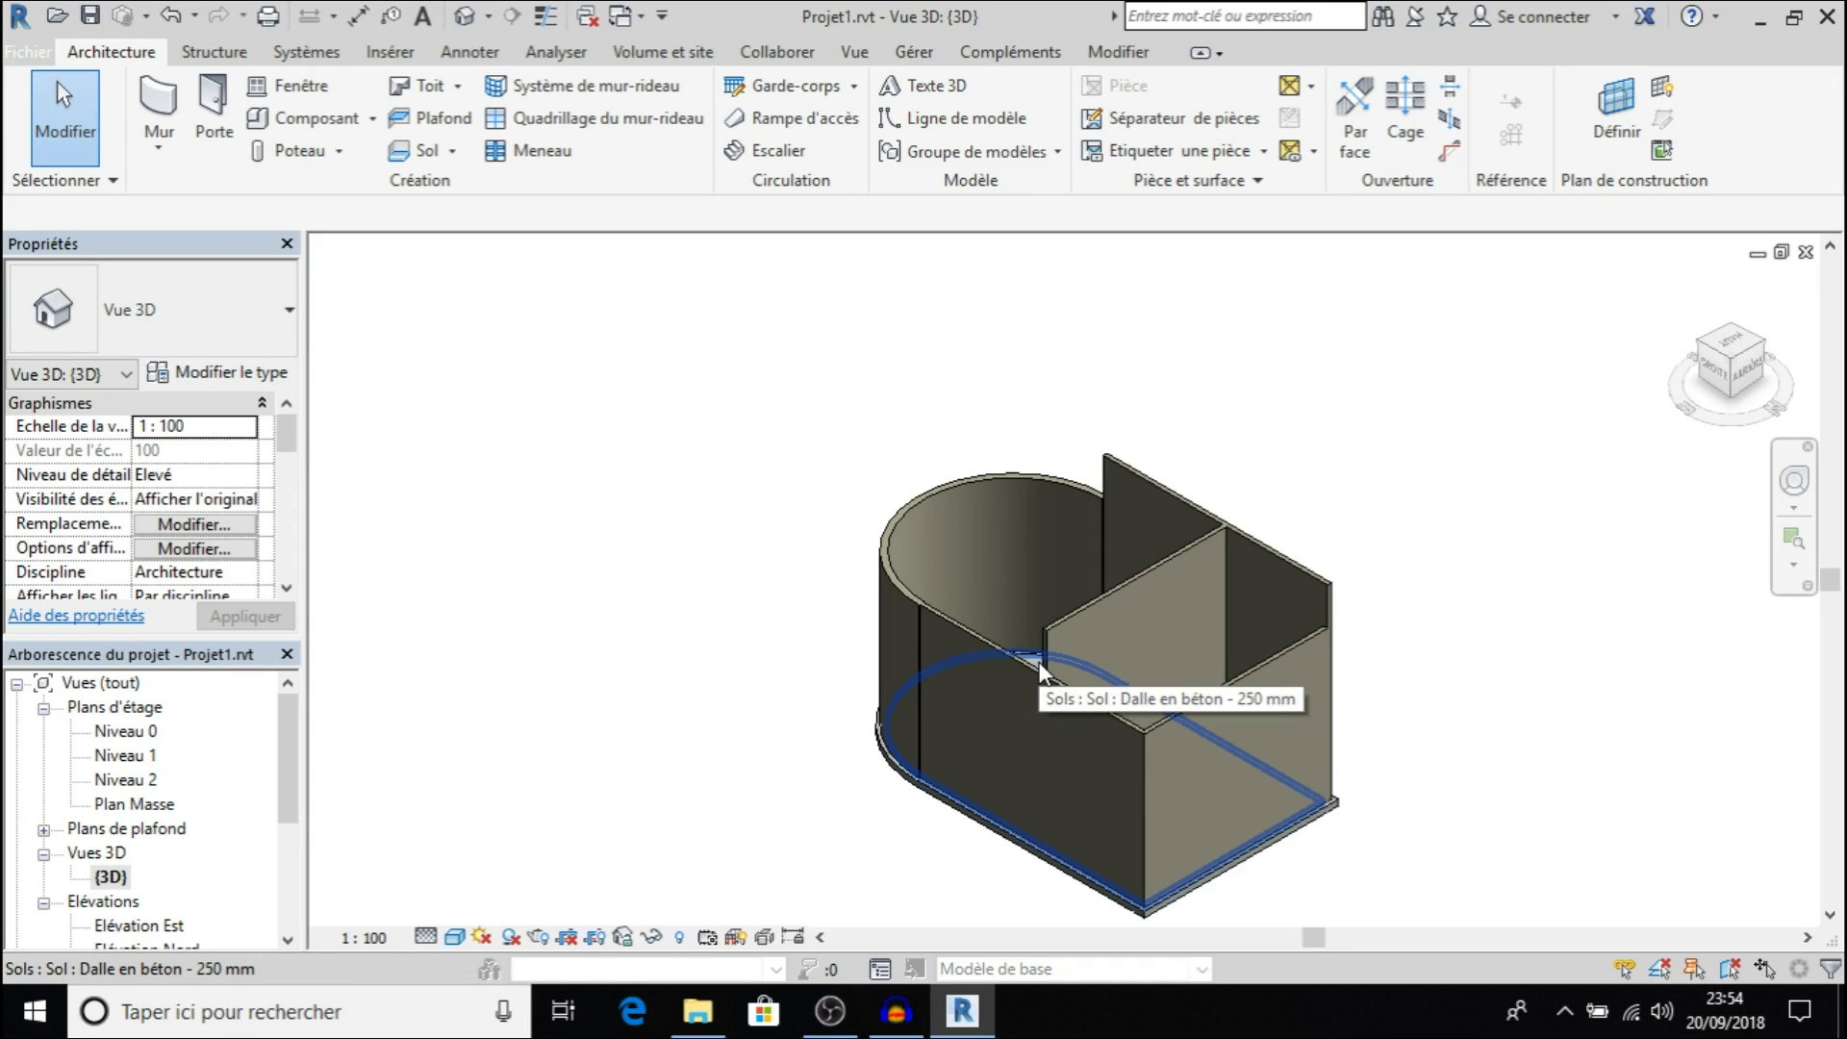
{"action": "left_click", "coordinate": [128, 787]}
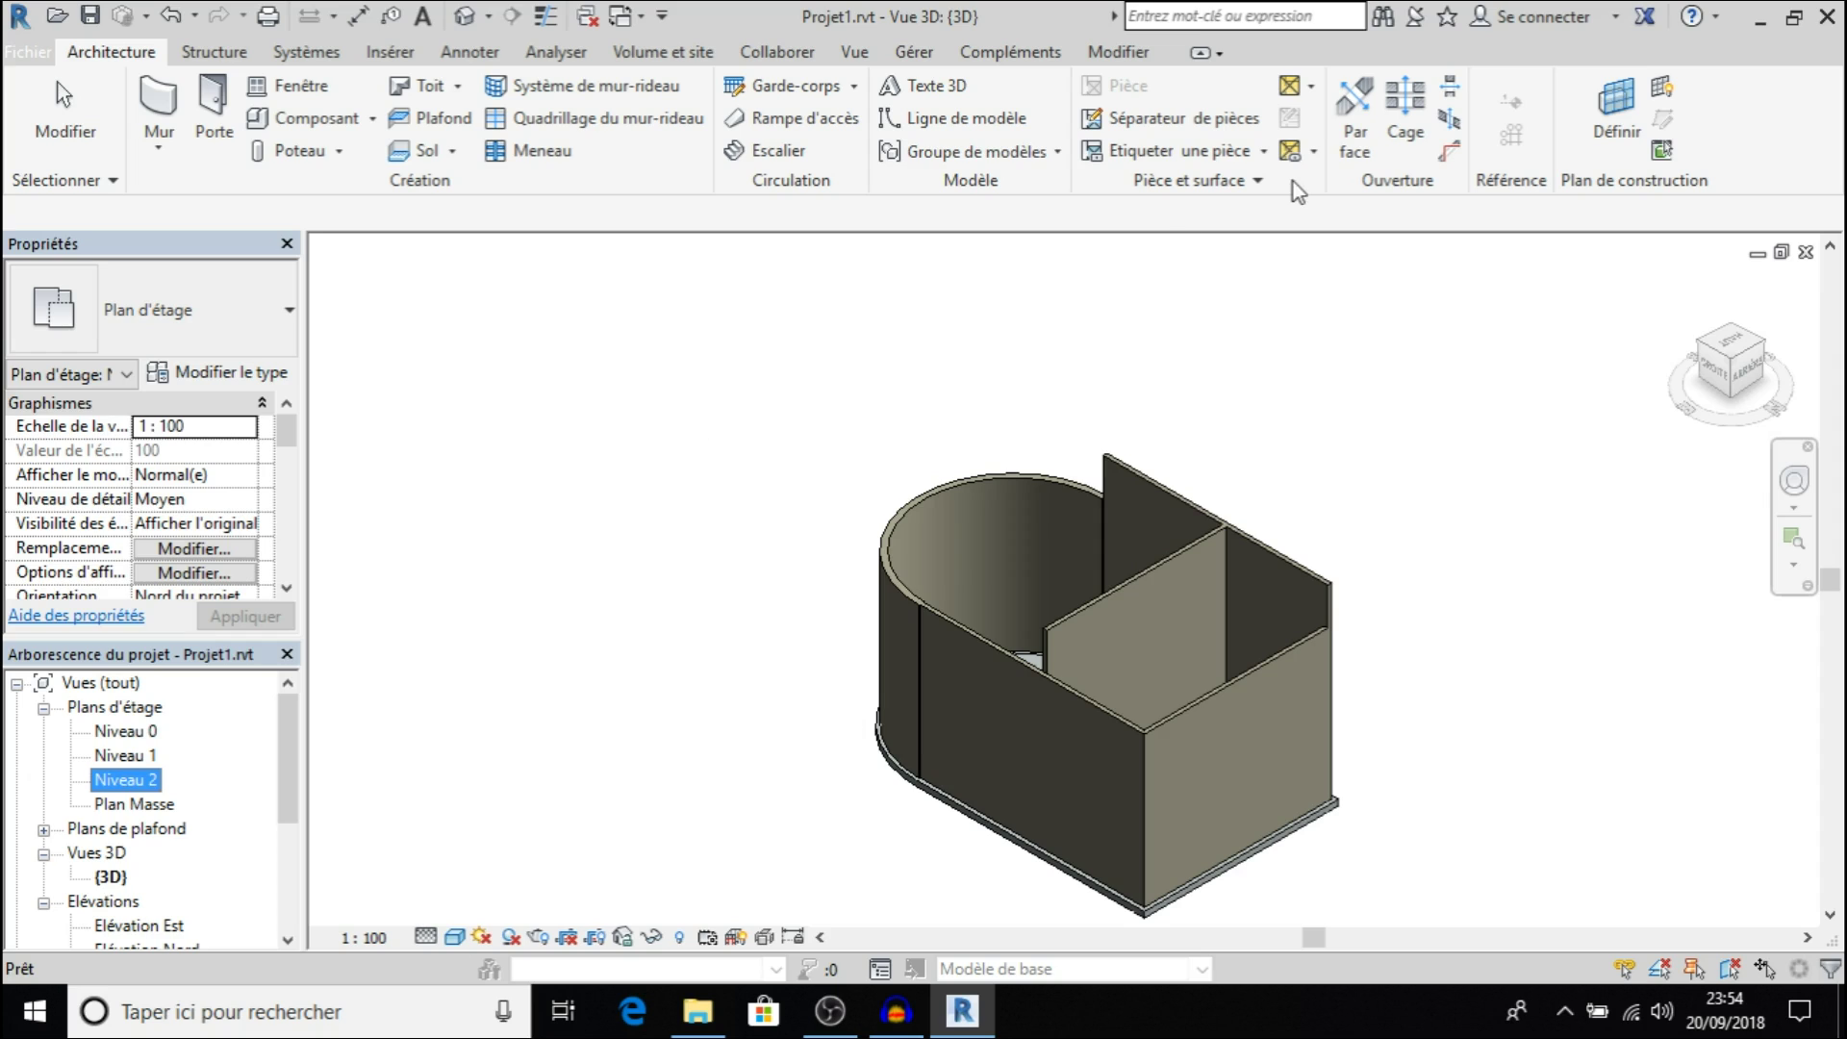
{"action": "left_click", "coordinate": [1706, 356]}
{"action": "left_click_drag", "start_coordinate": [1705, 356], "coordinate": [1664, 433]}
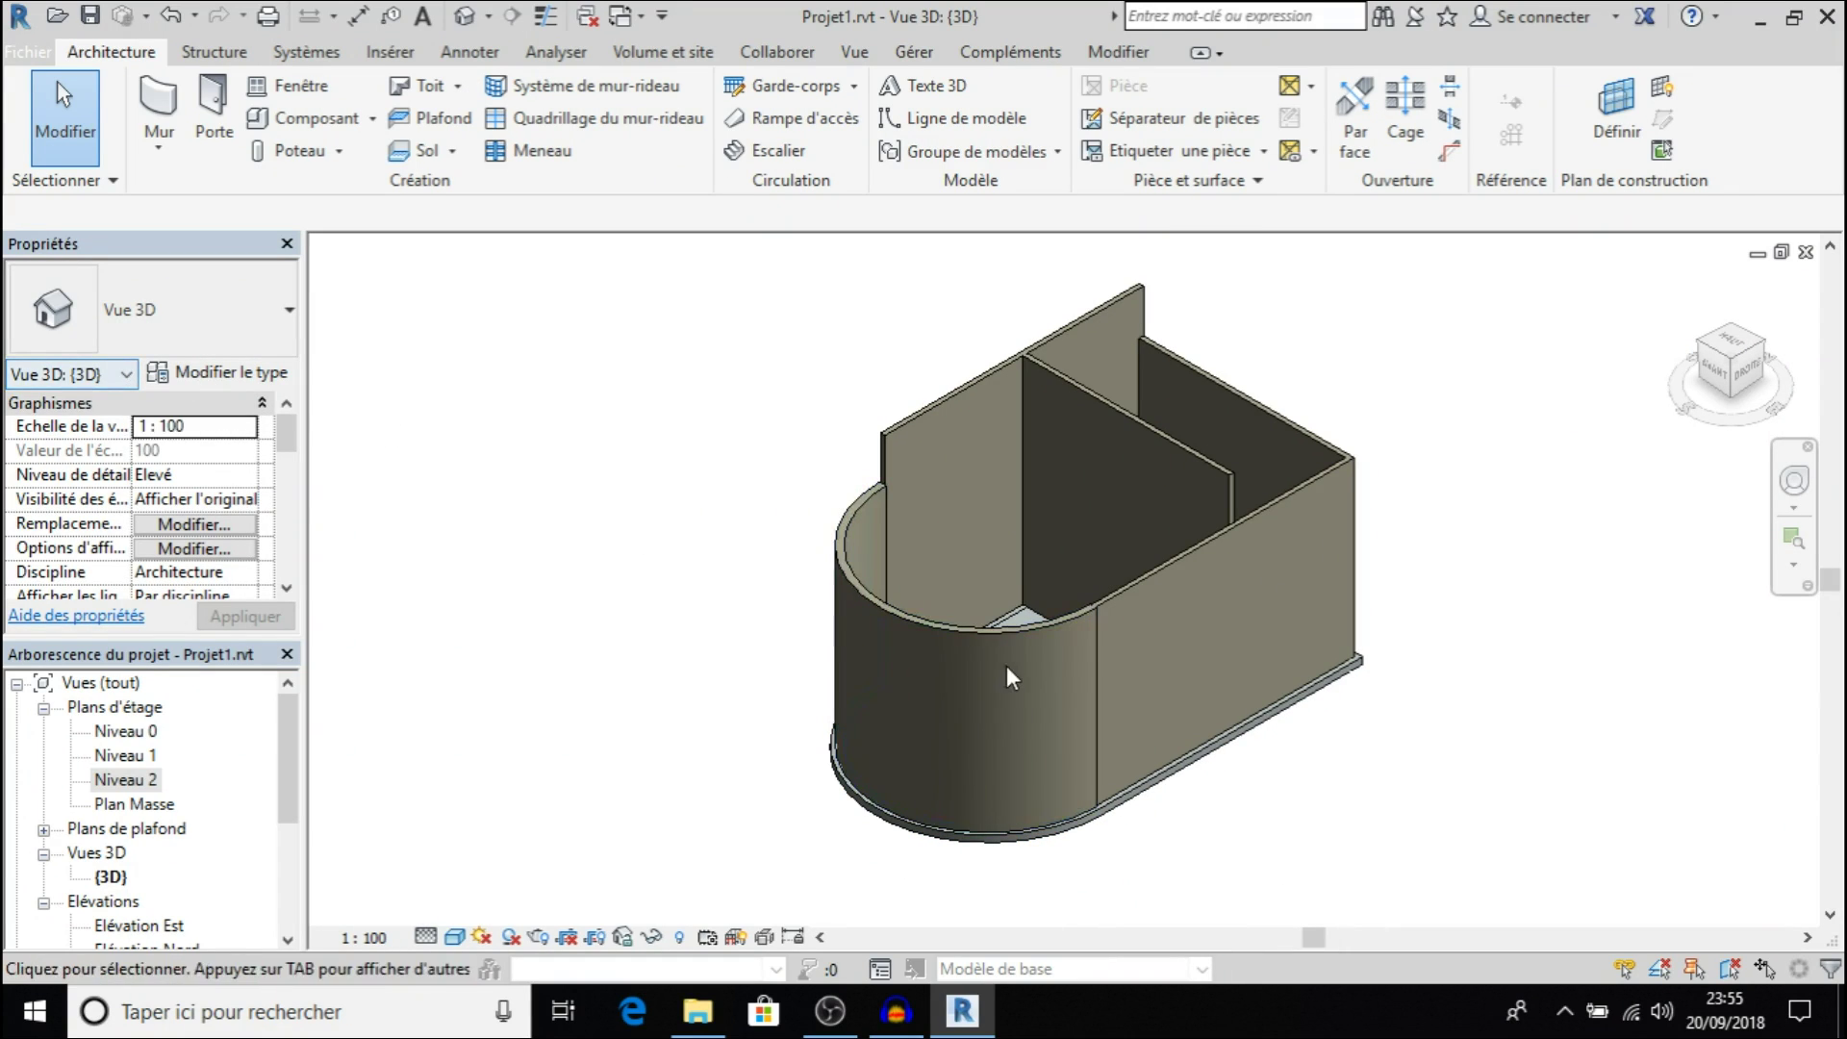
Select the curved wall and browse the wall type list, then deselect it
{"action": "left_click", "coordinate": [1014, 610]}
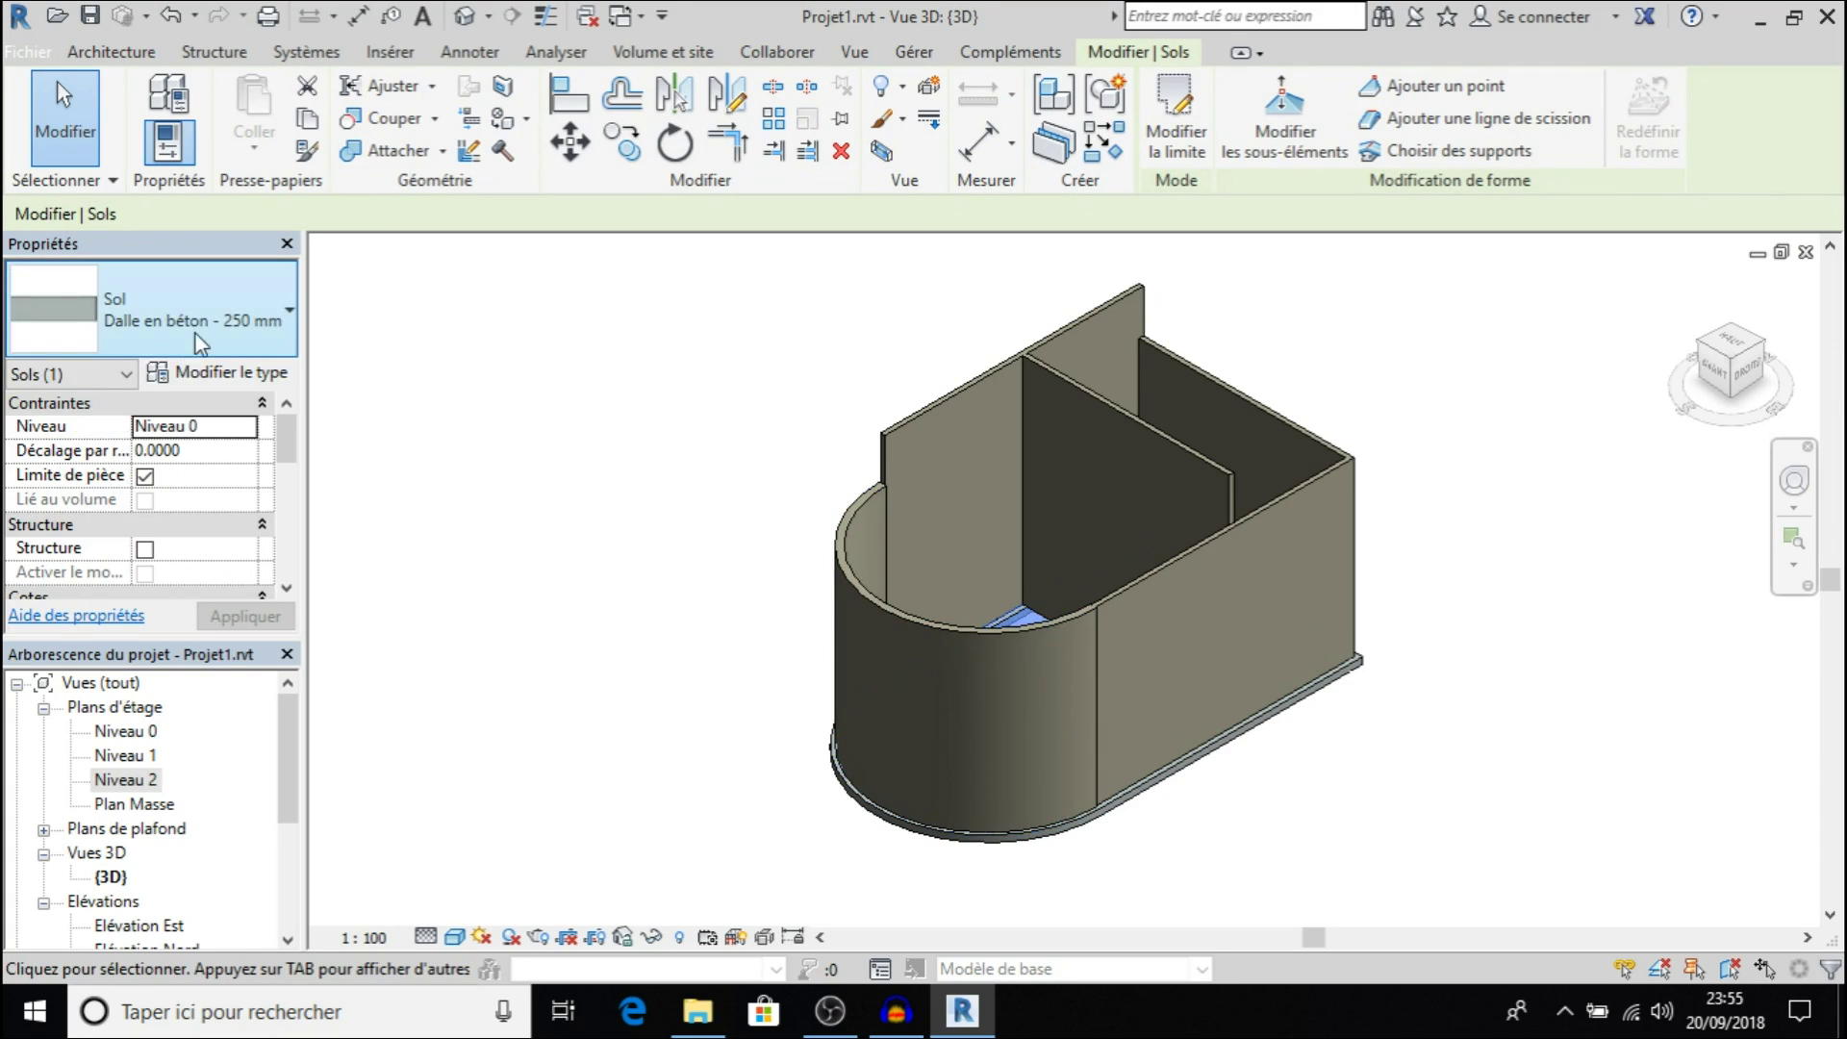
{"action": "left_click", "coordinate": [1026, 618]}
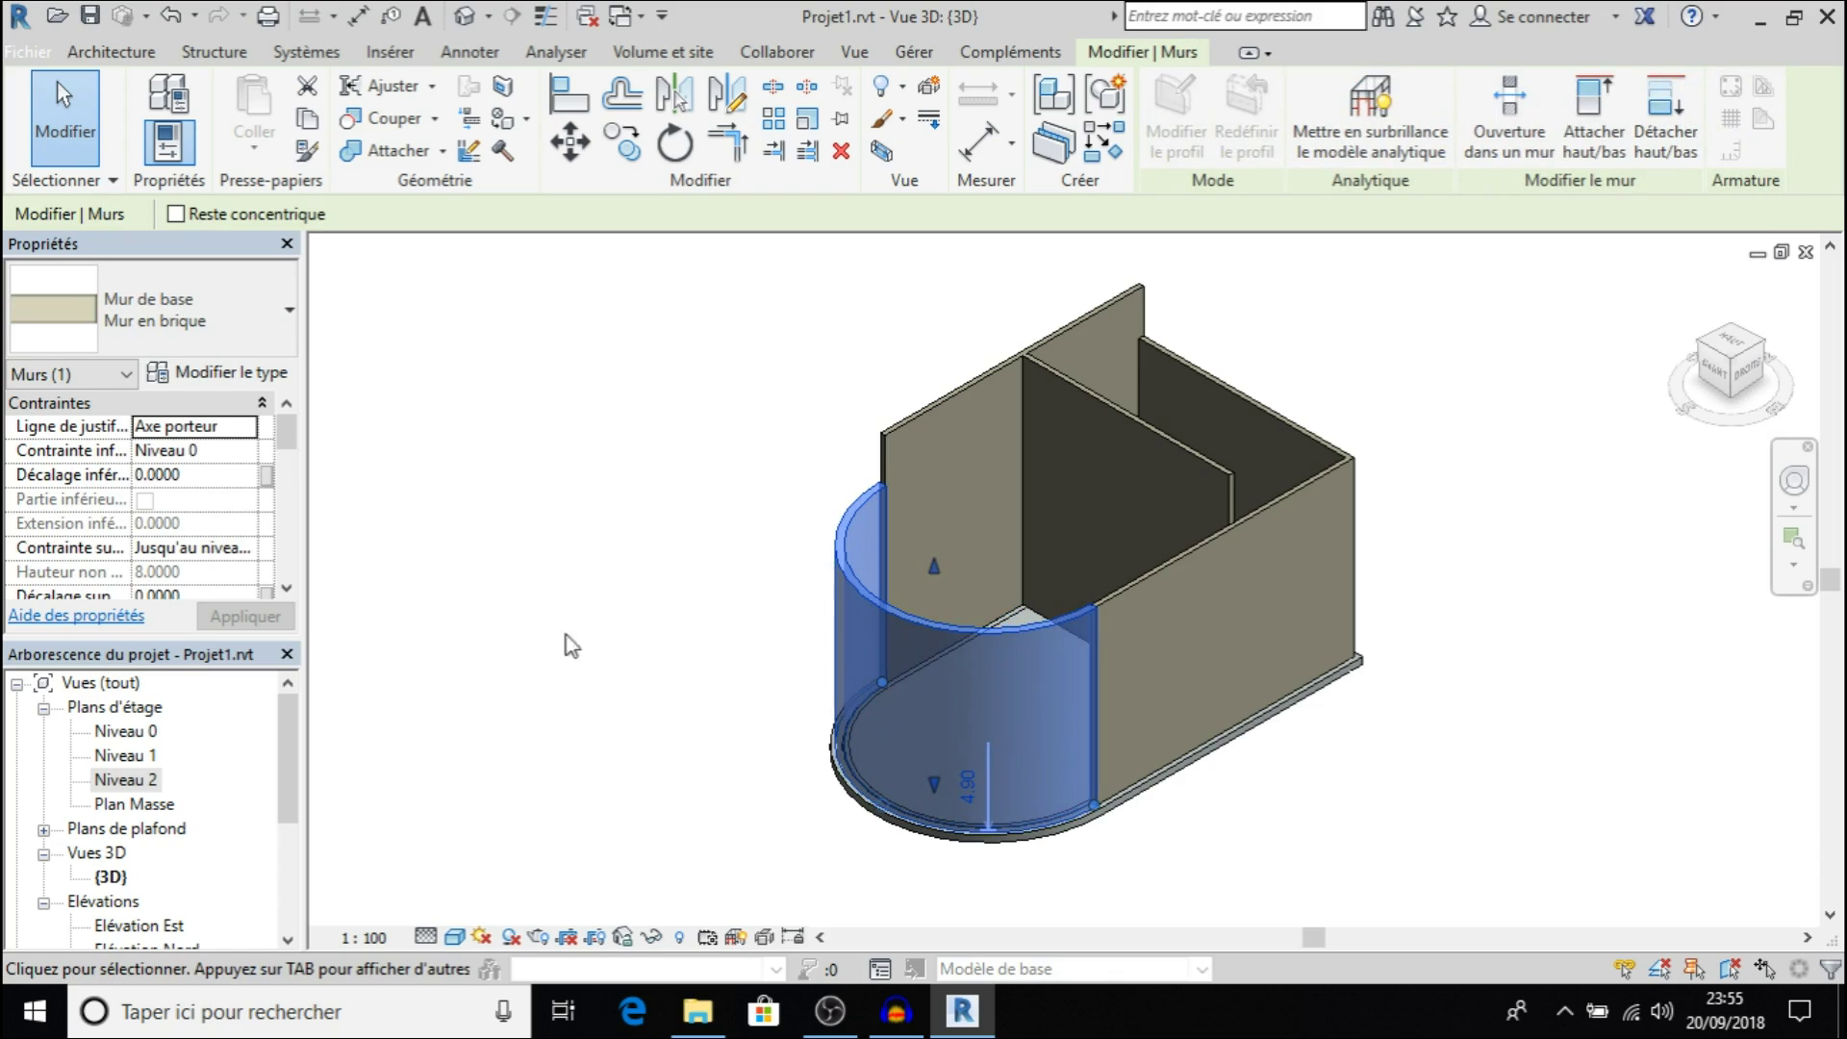
{"action": "left_click", "coordinate": [287, 339]}
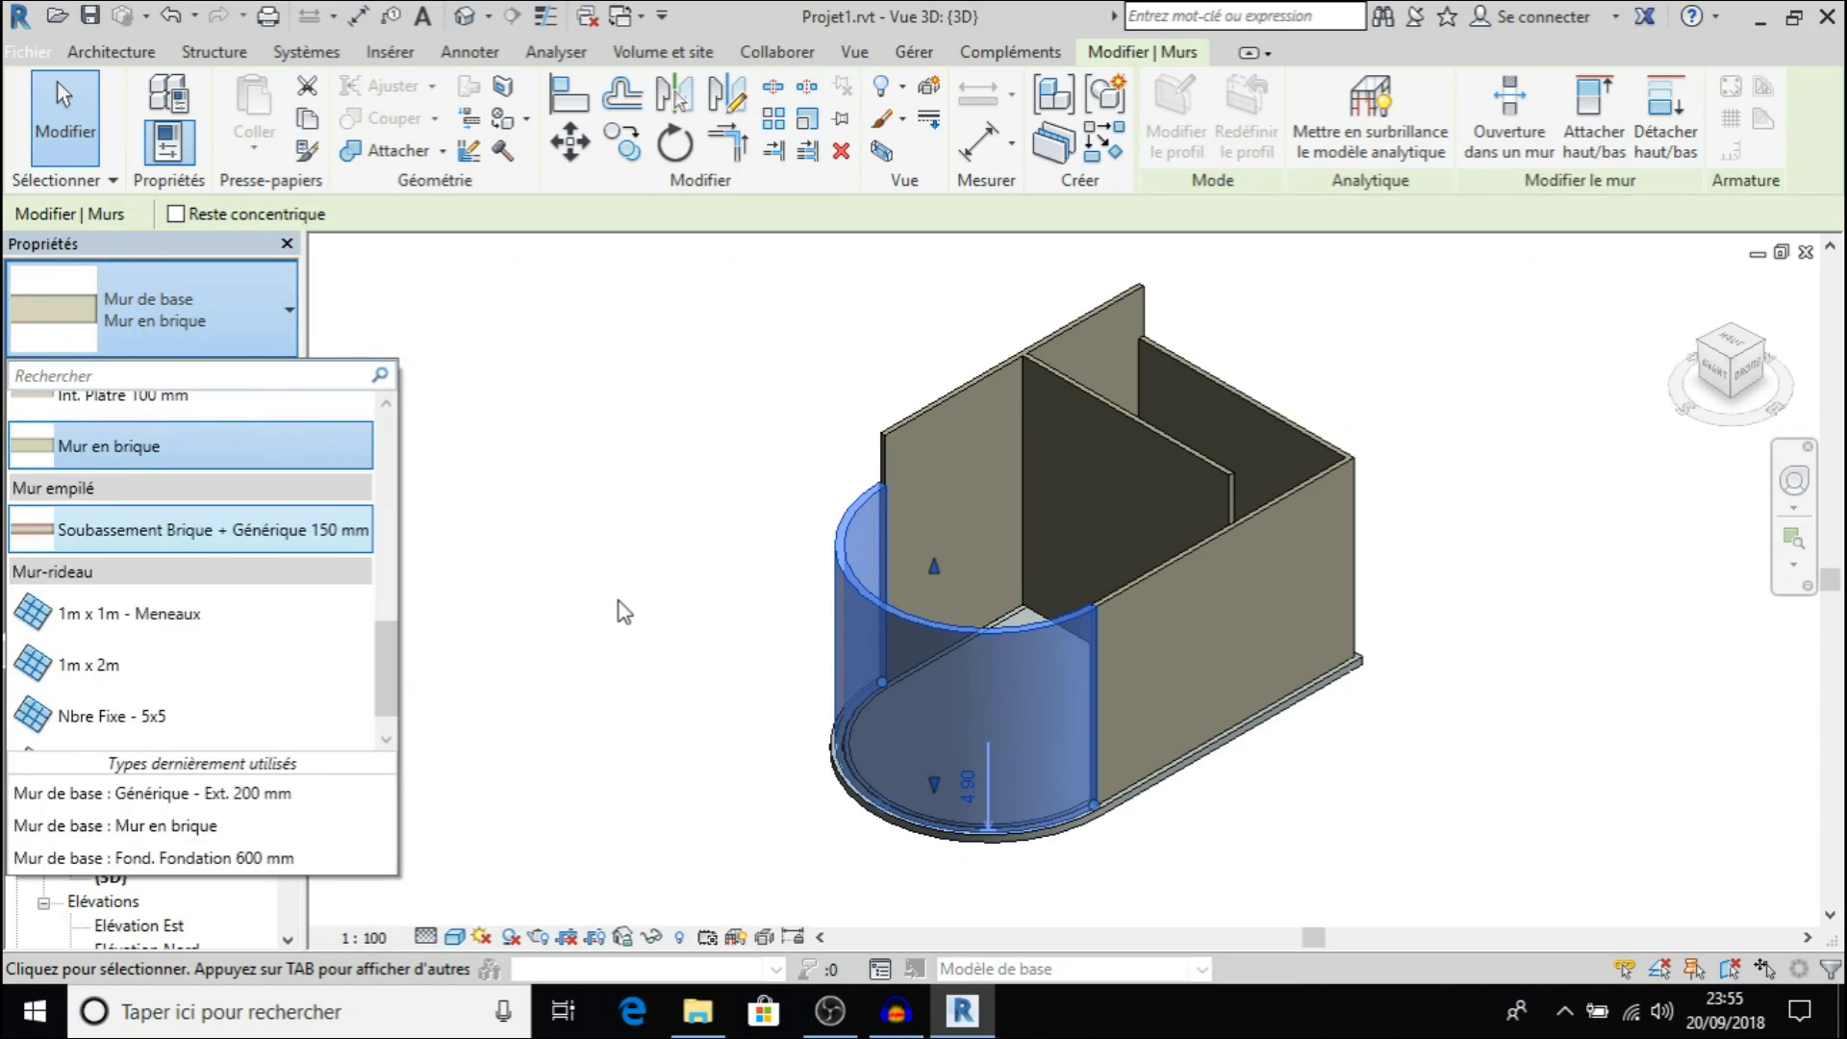
{"action": "left_click", "coordinate": [701, 462]}
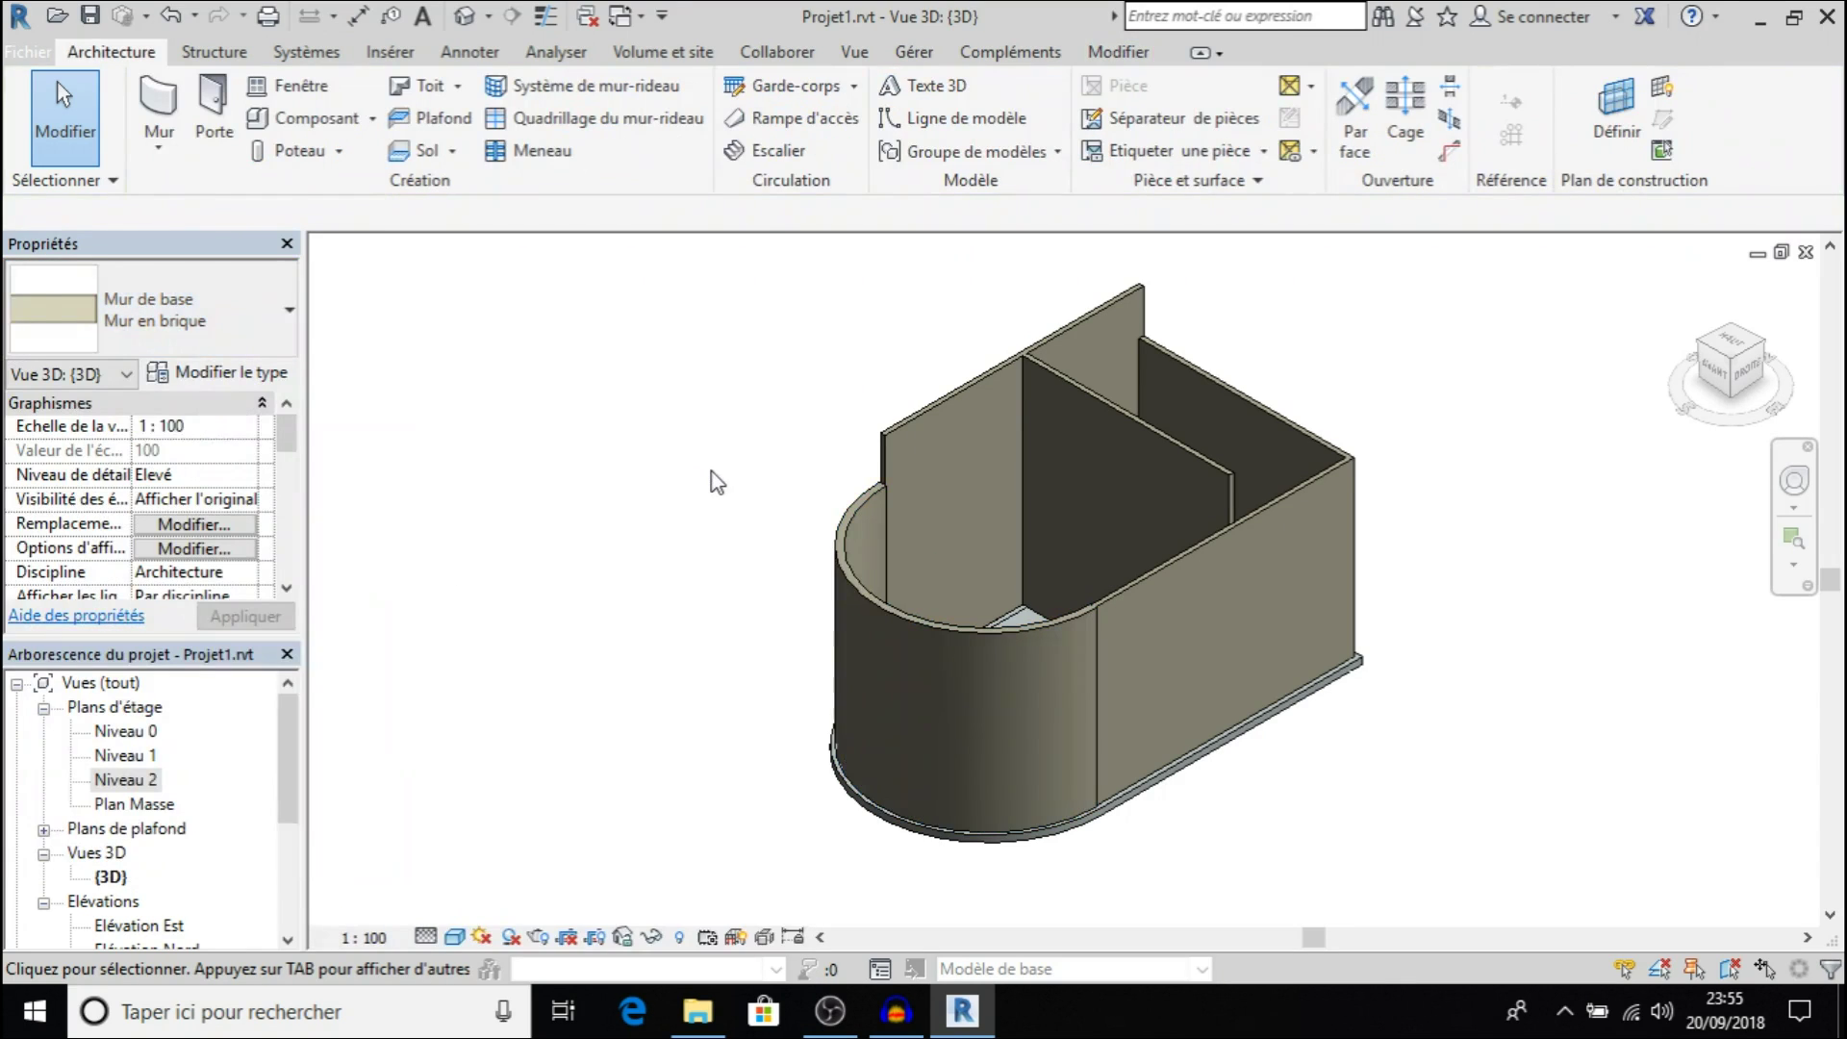
{"action": "scroll", "coordinate": [1083, 662], "scroll_direction": "up", "scroll_amount": 2}
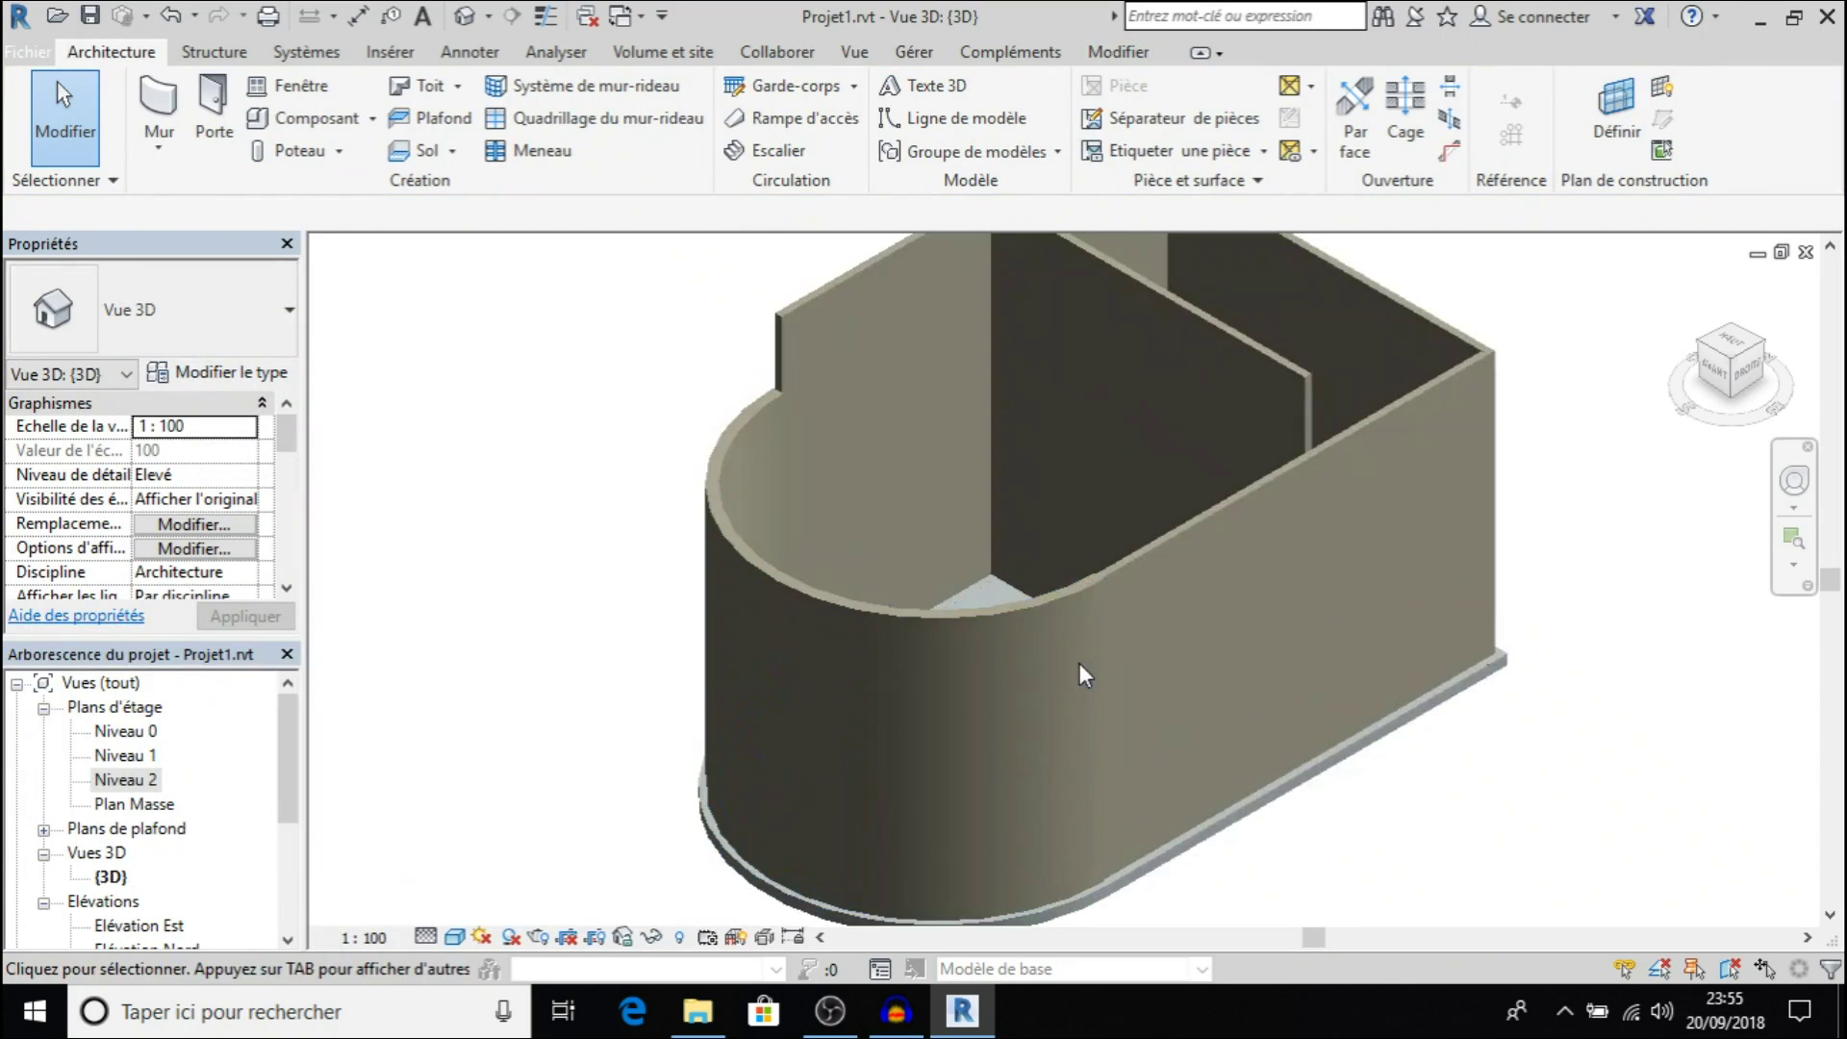
Switch the slab to Béton 160 mm avec platelage métallique 50 mm and open its type properties
{"action": "left_click", "coordinate": [996, 589]}
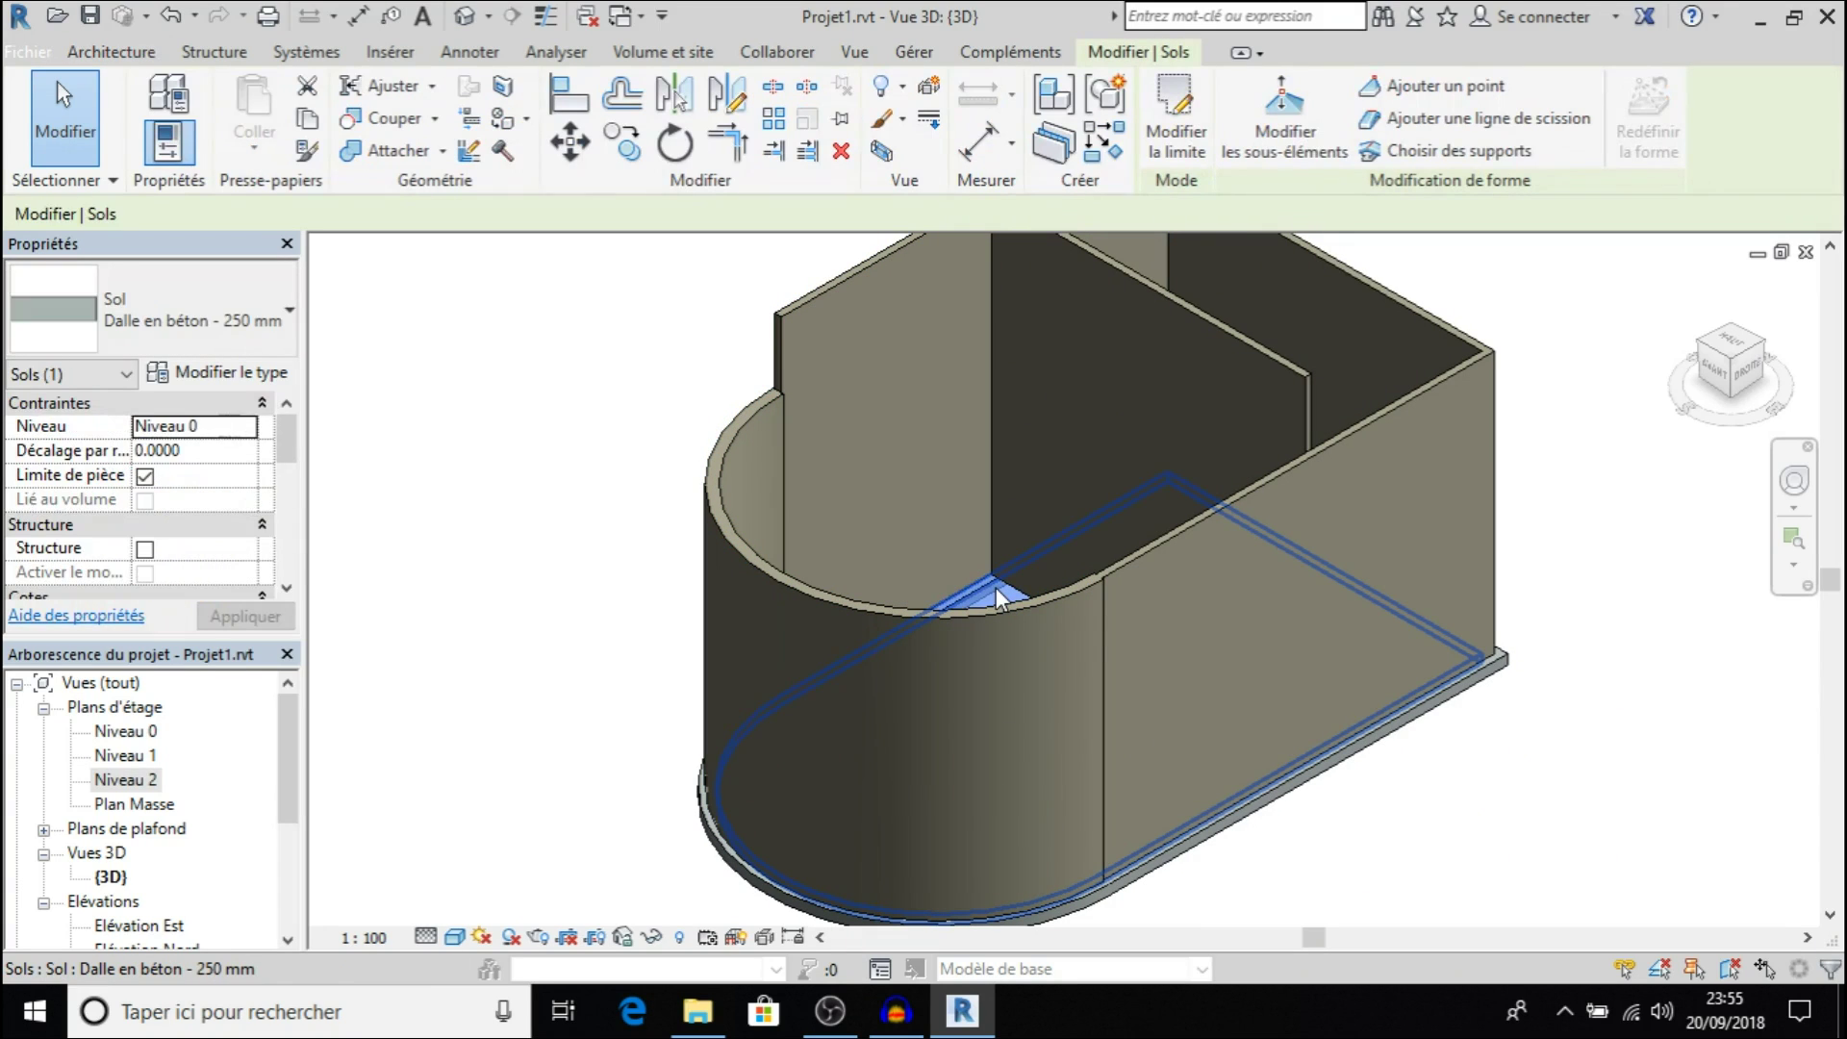
{"action": "left_click", "coordinate": [290, 317]}
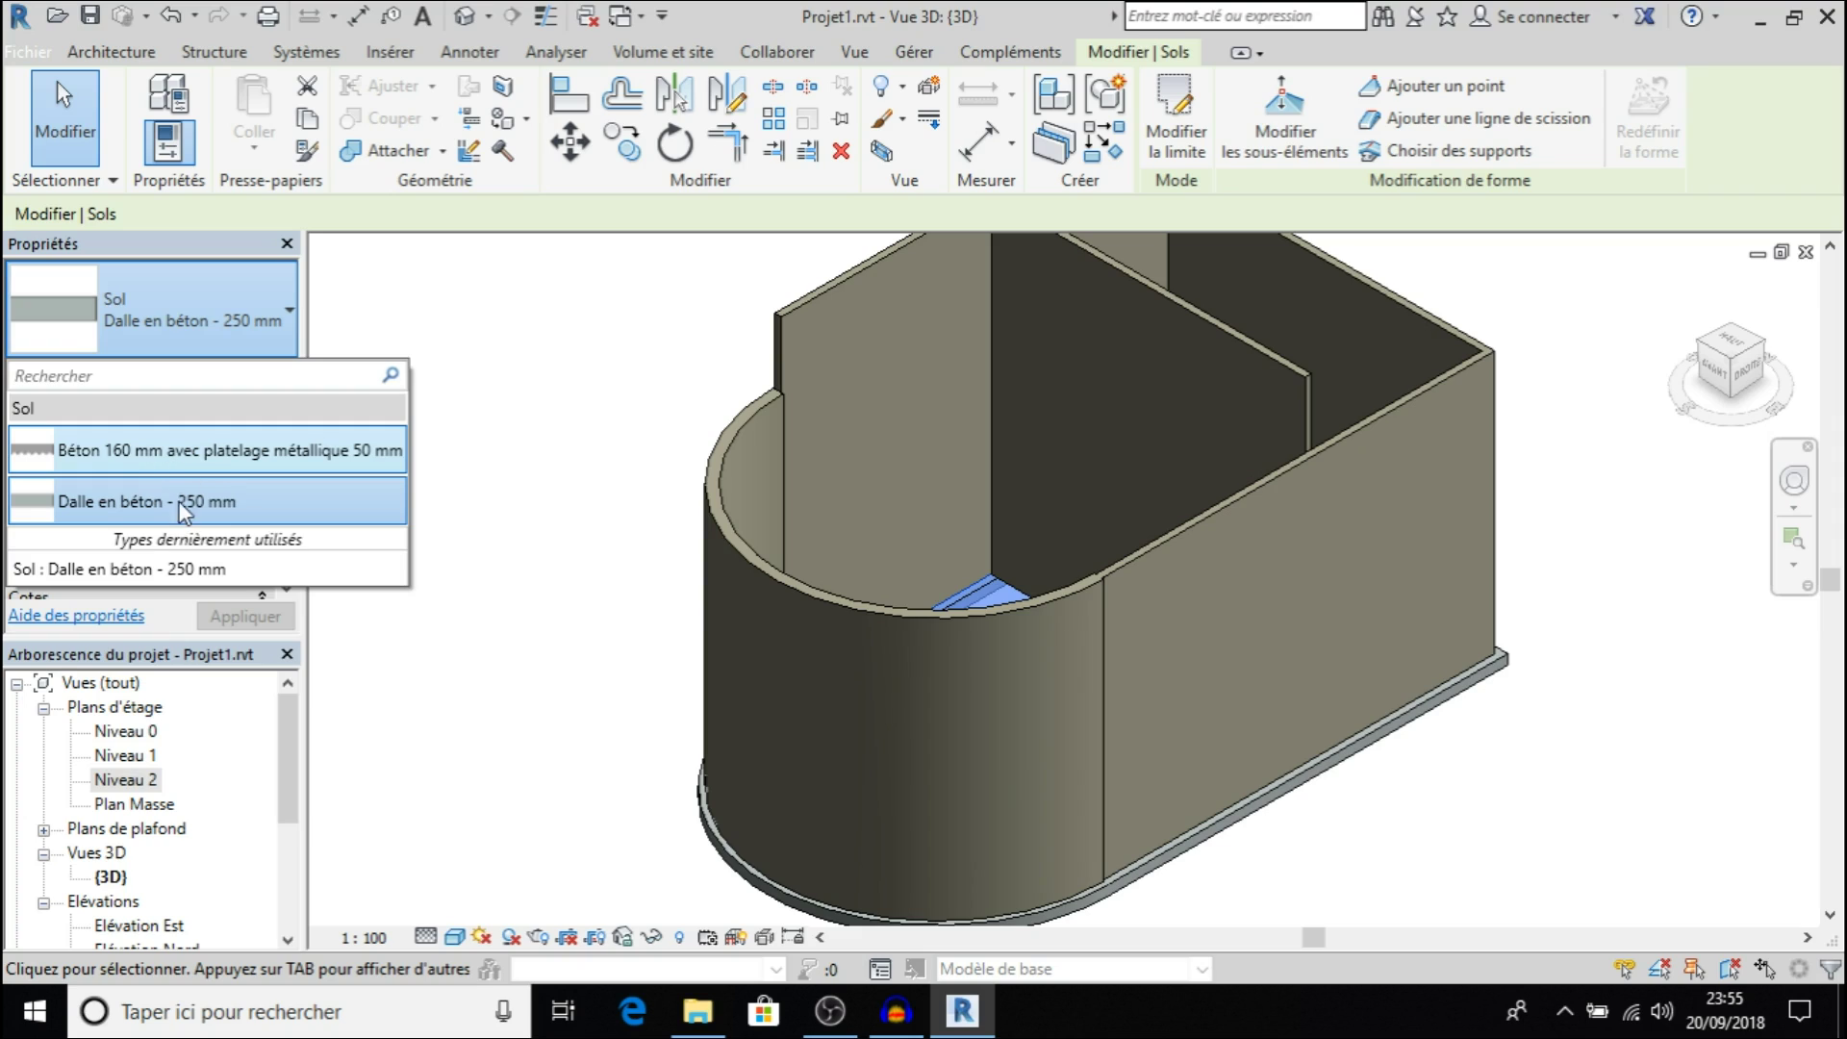
{"action": "left_click", "coordinate": [348, 449]}
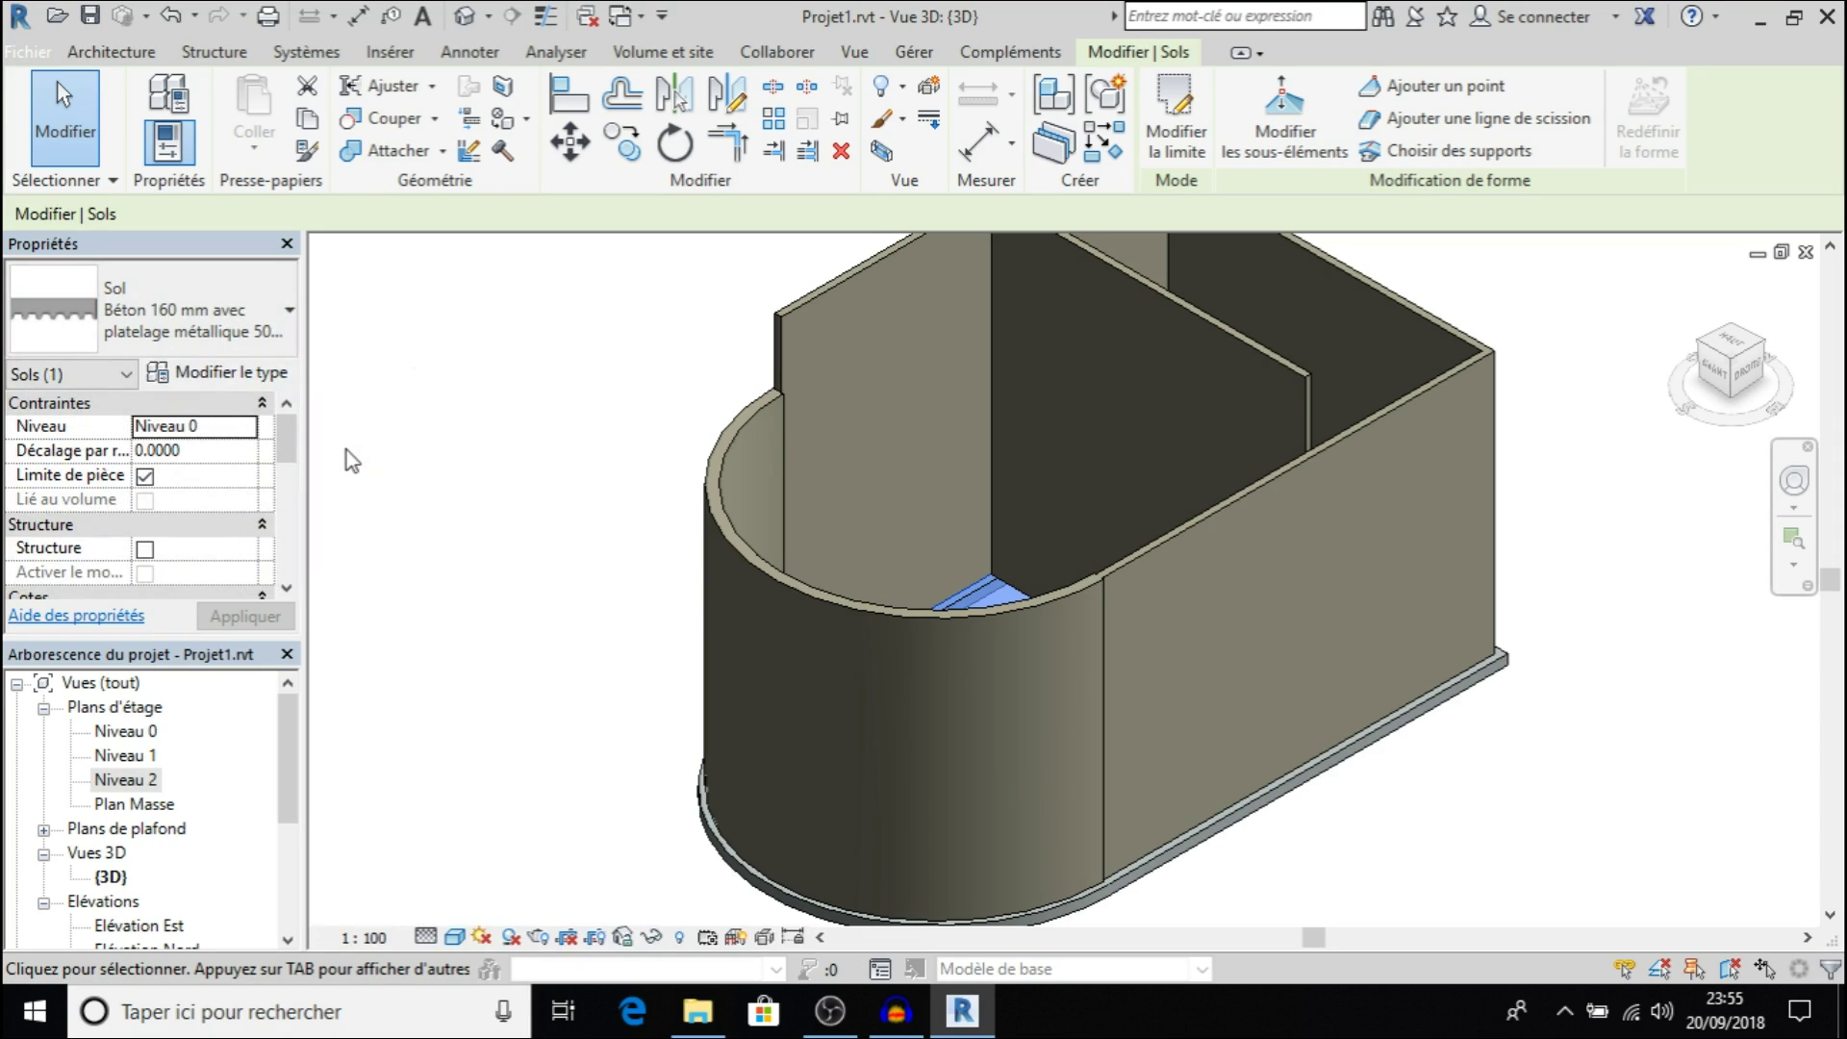
{"action": "left_click", "coordinate": [219, 375]}
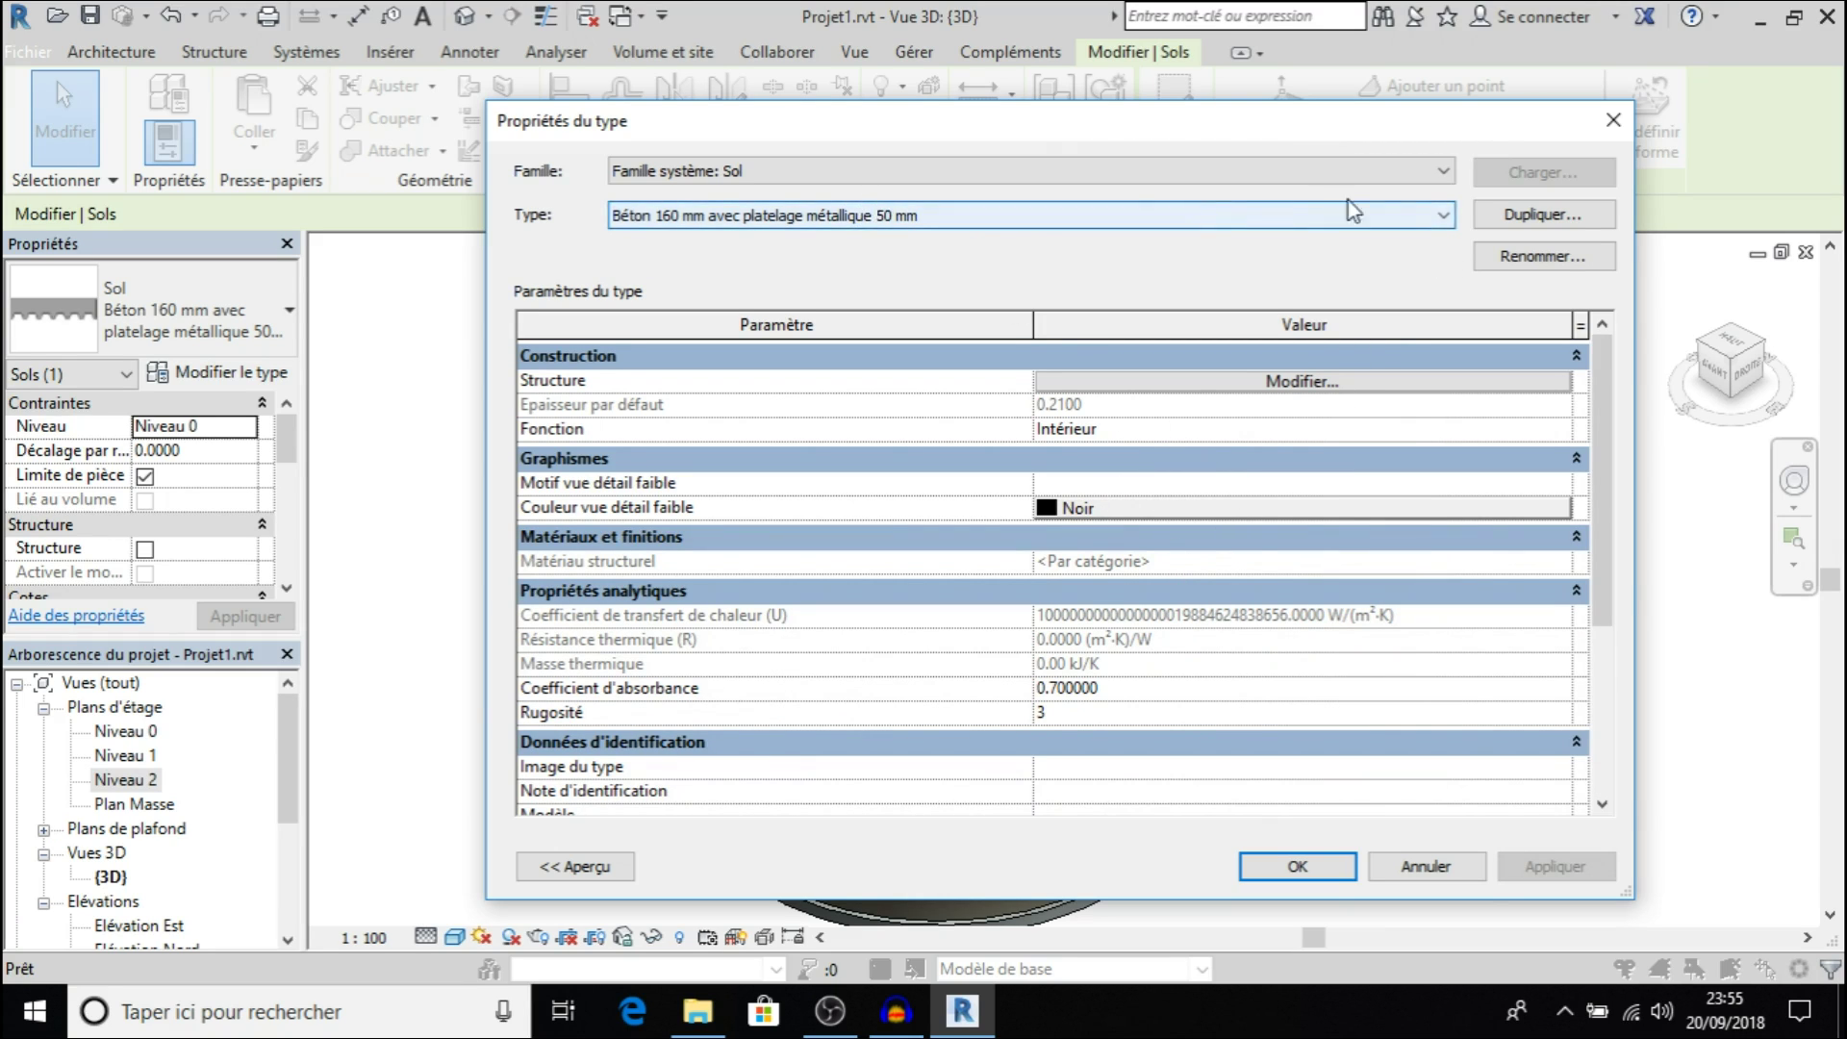
Duplicate the floor type as 'Sol essai', keep its layer structure unchanged, and apply it to the slab
{"action": "left_click", "coordinate": [1501, 220]}
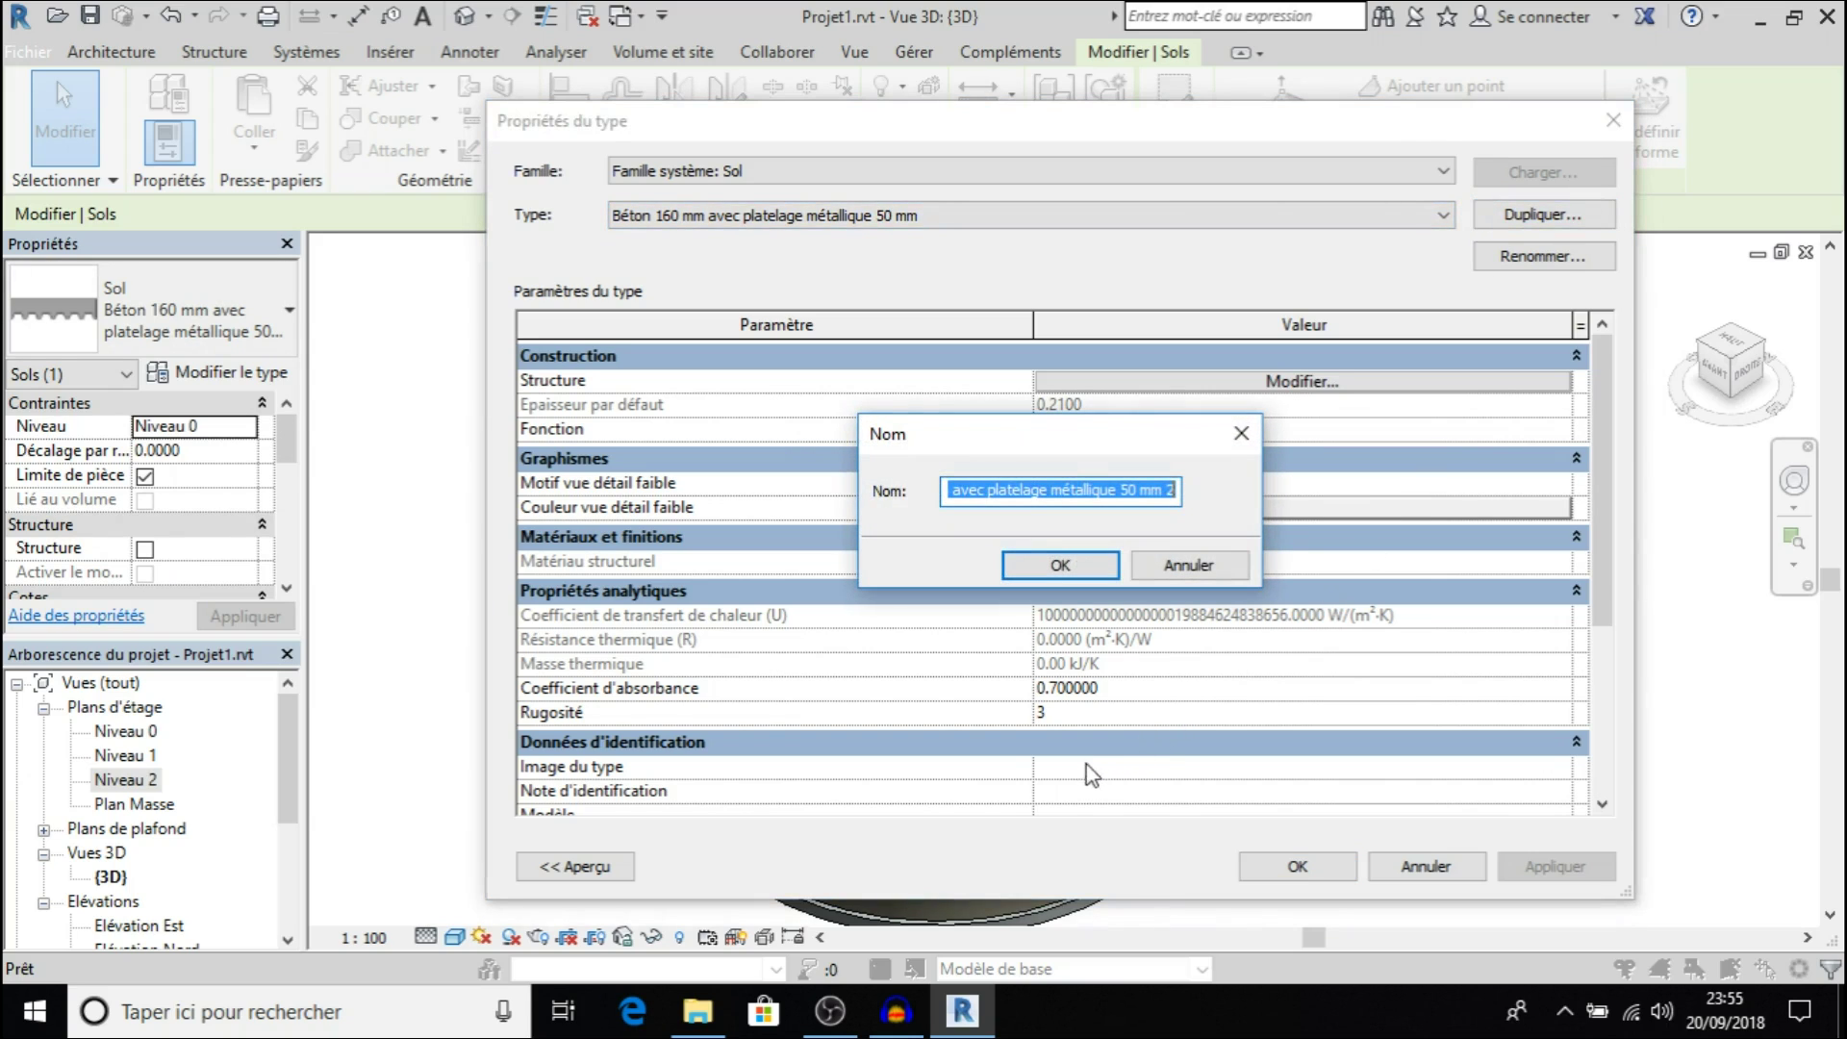
{"action": "left_click", "coordinate": [1083, 493]}
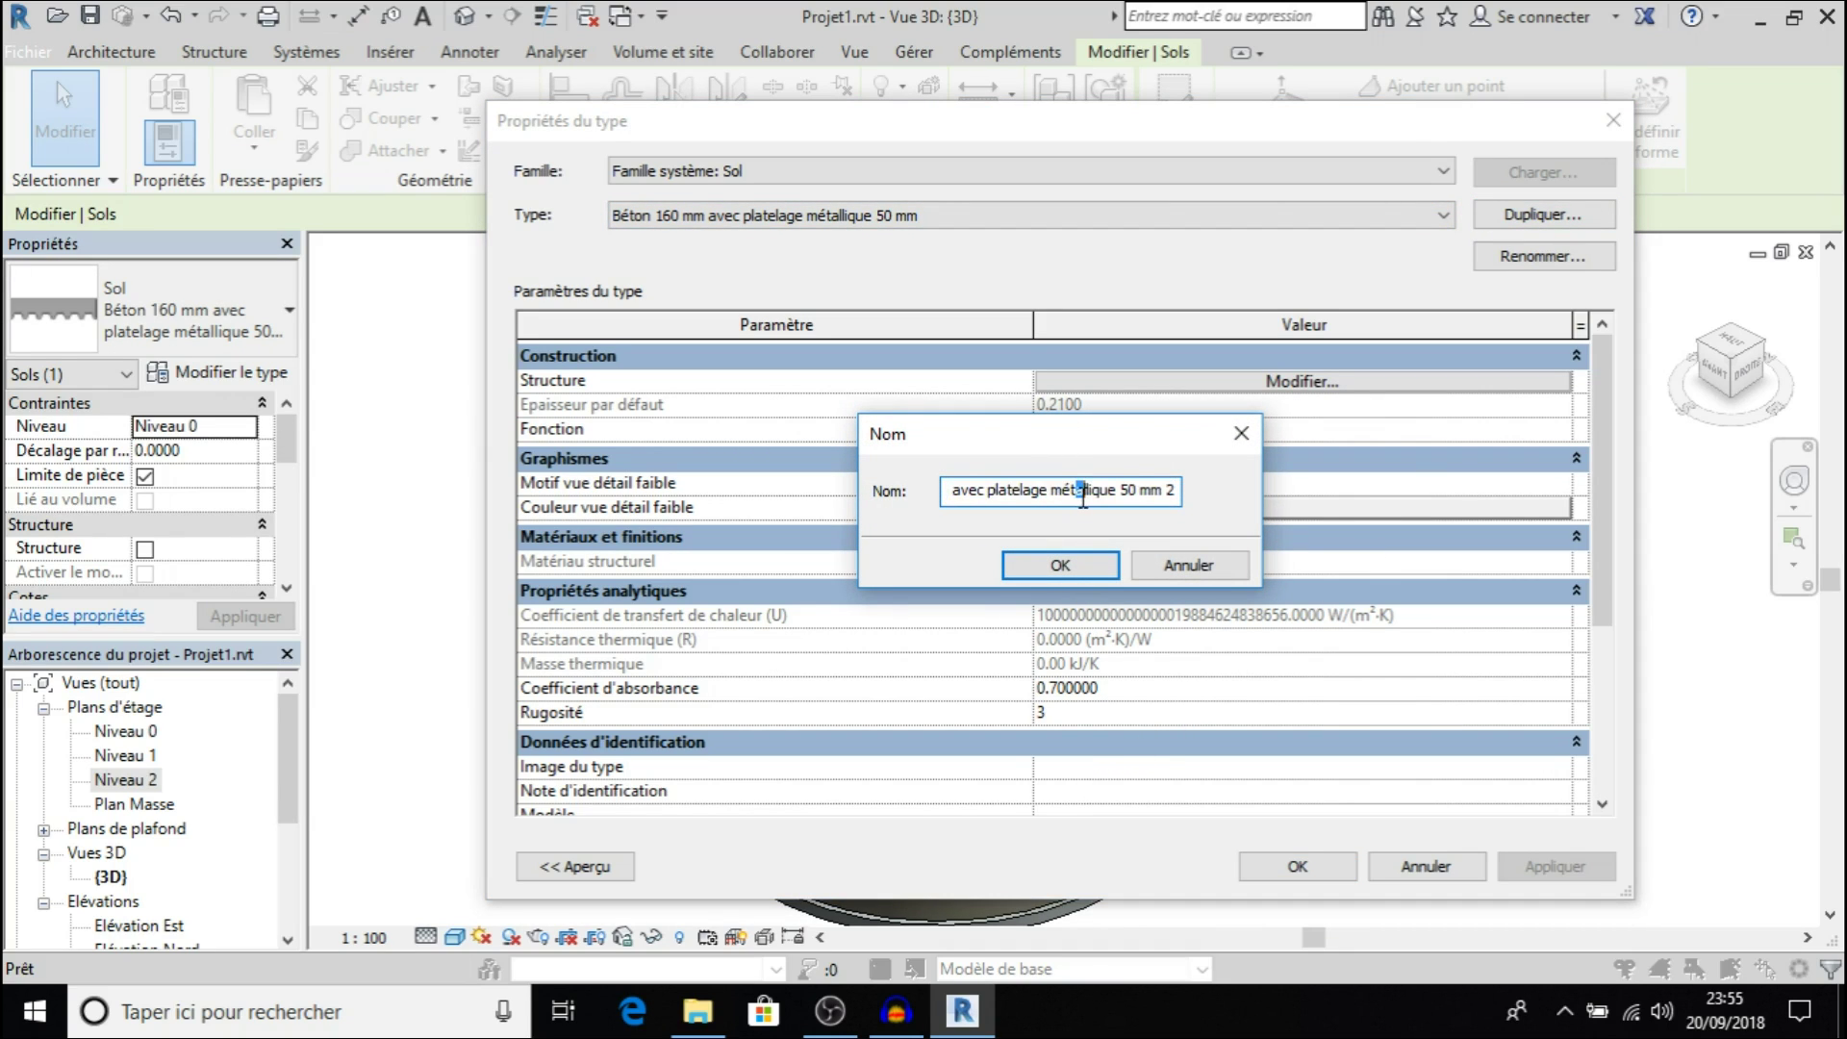
{"action": "left_click_drag", "start_coordinate": [1175, 492], "coordinate": [869, 522]}
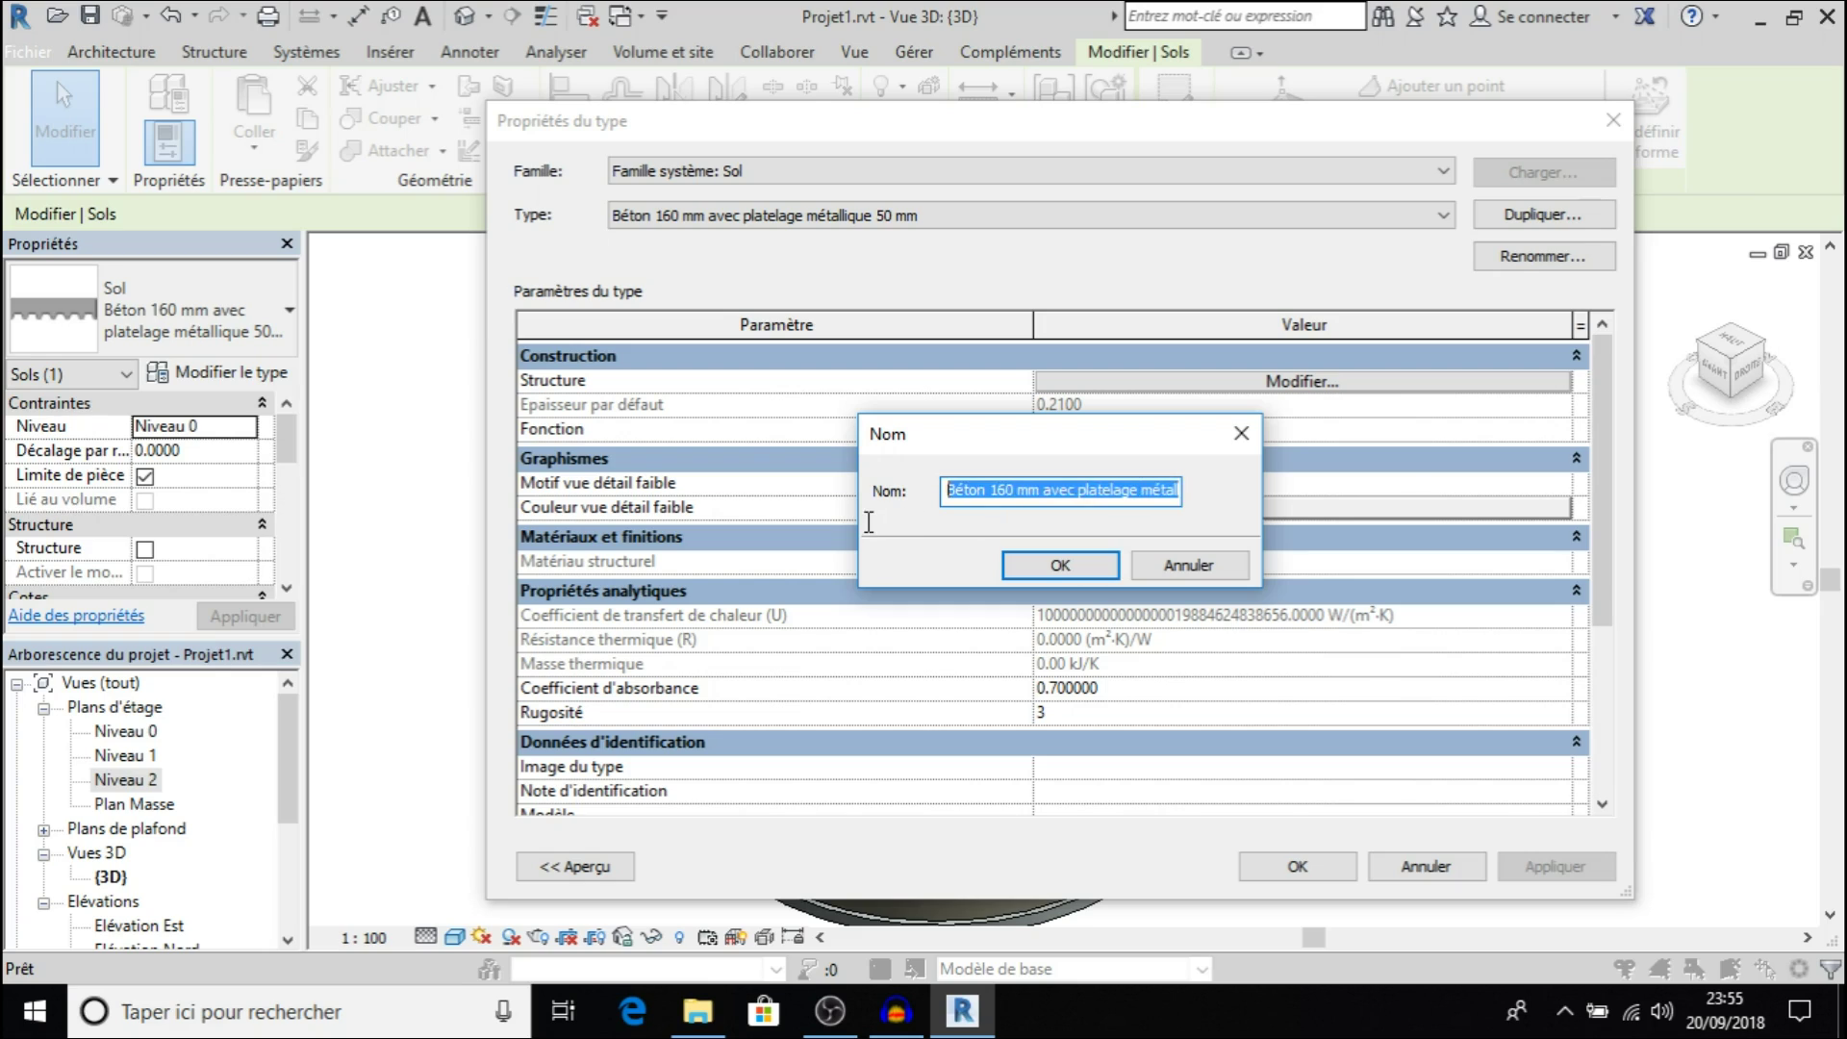
{"action": "type", "text": "Sol essai"}
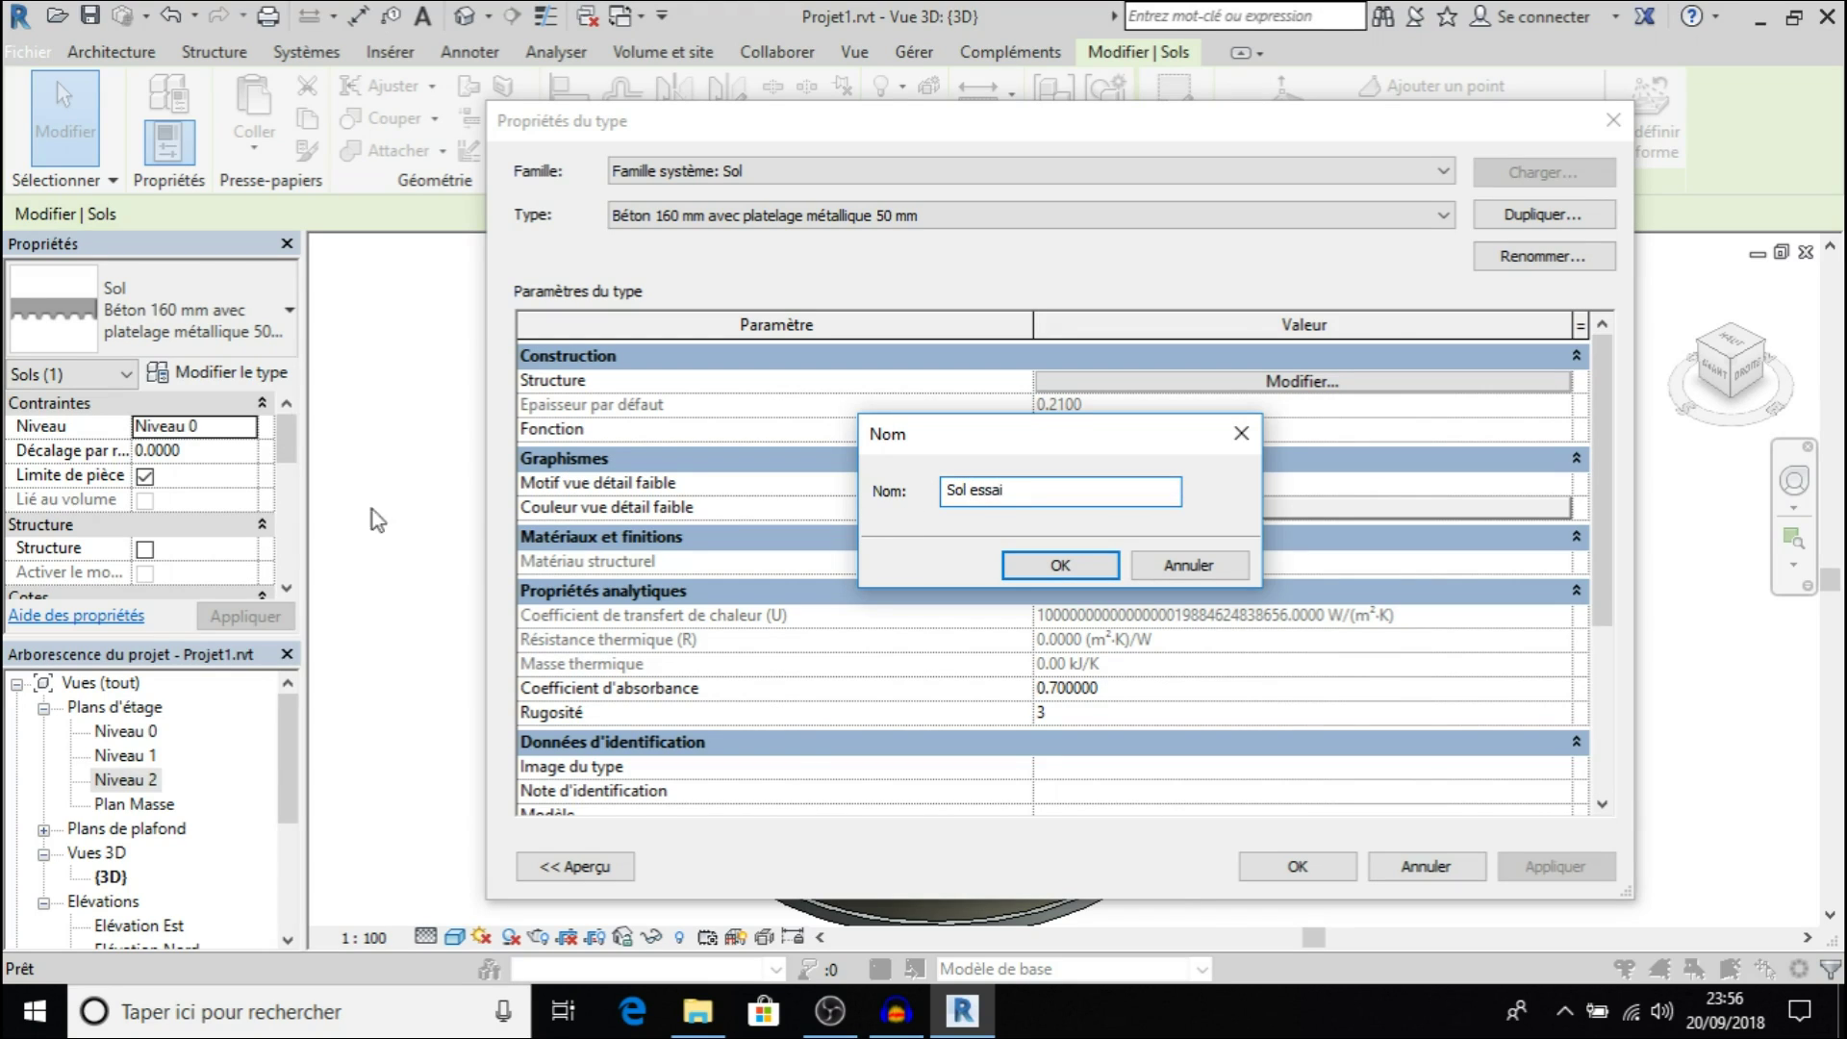
{"action": "left_click", "coordinate": [1092, 567]}
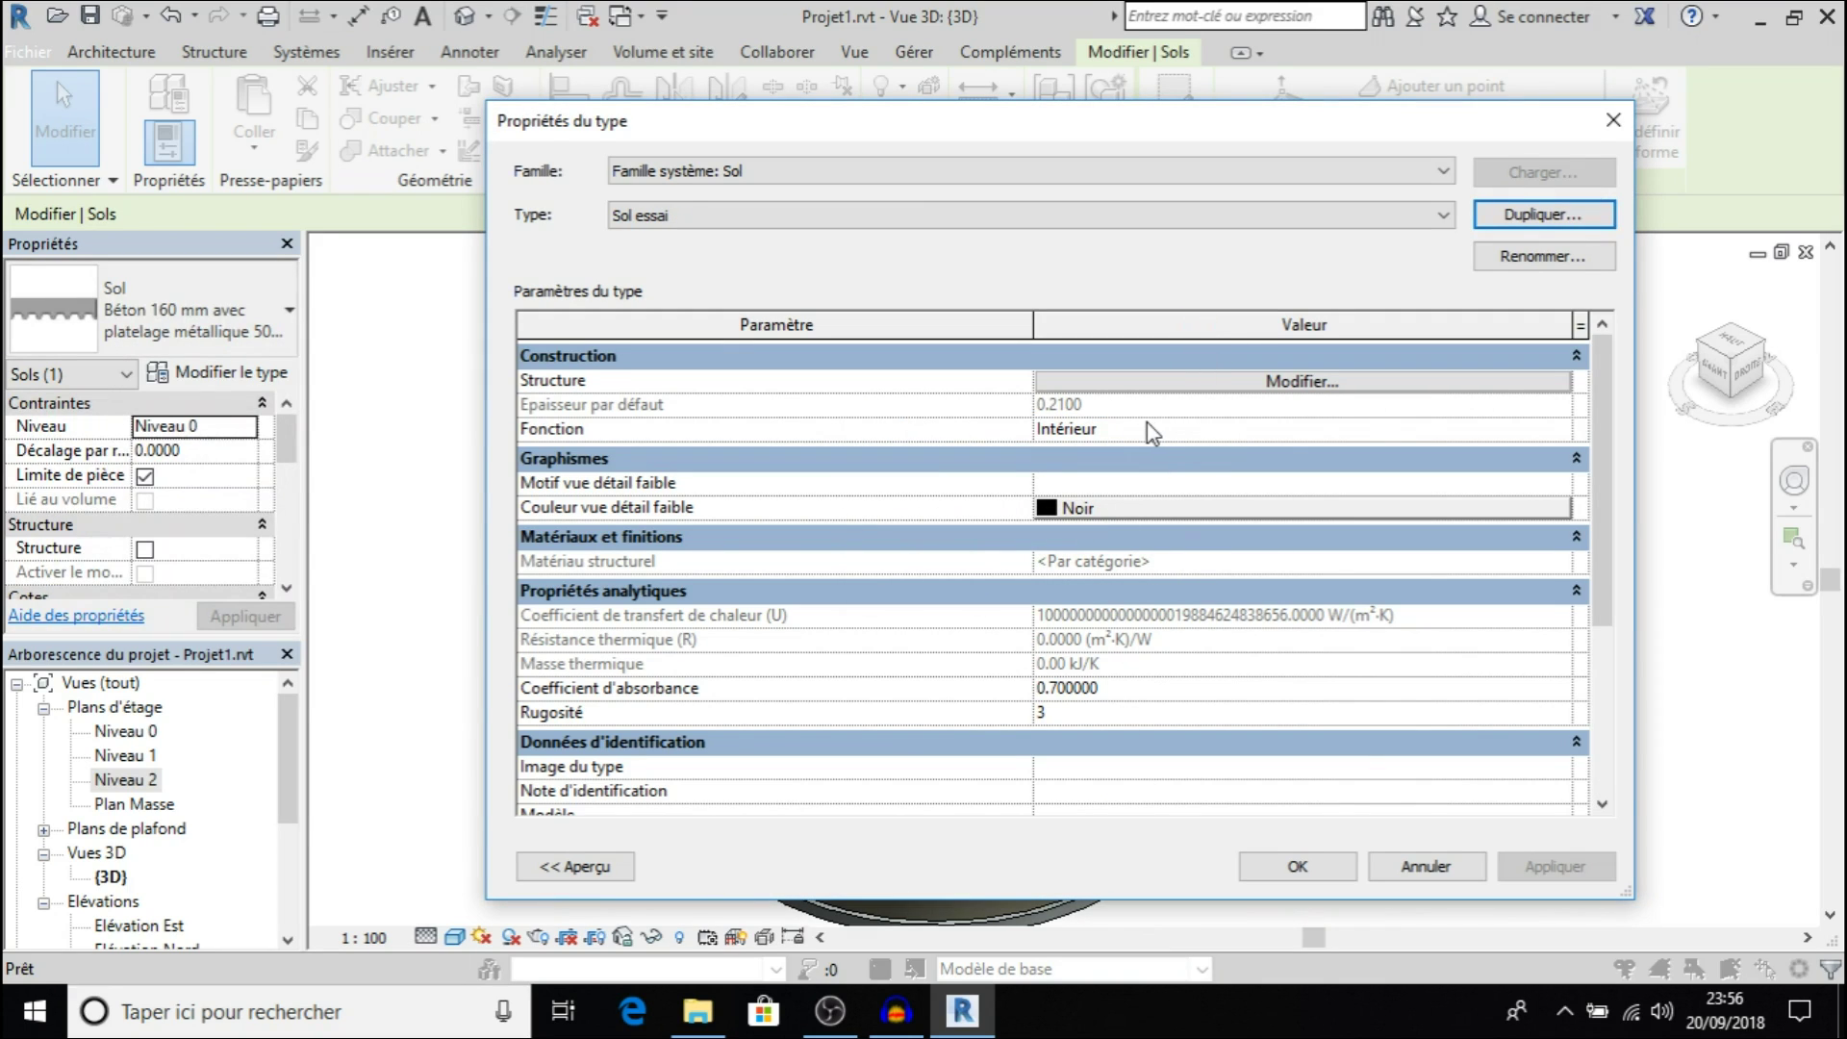
{"action": "left_click", "coordinate": [1167, 384]}
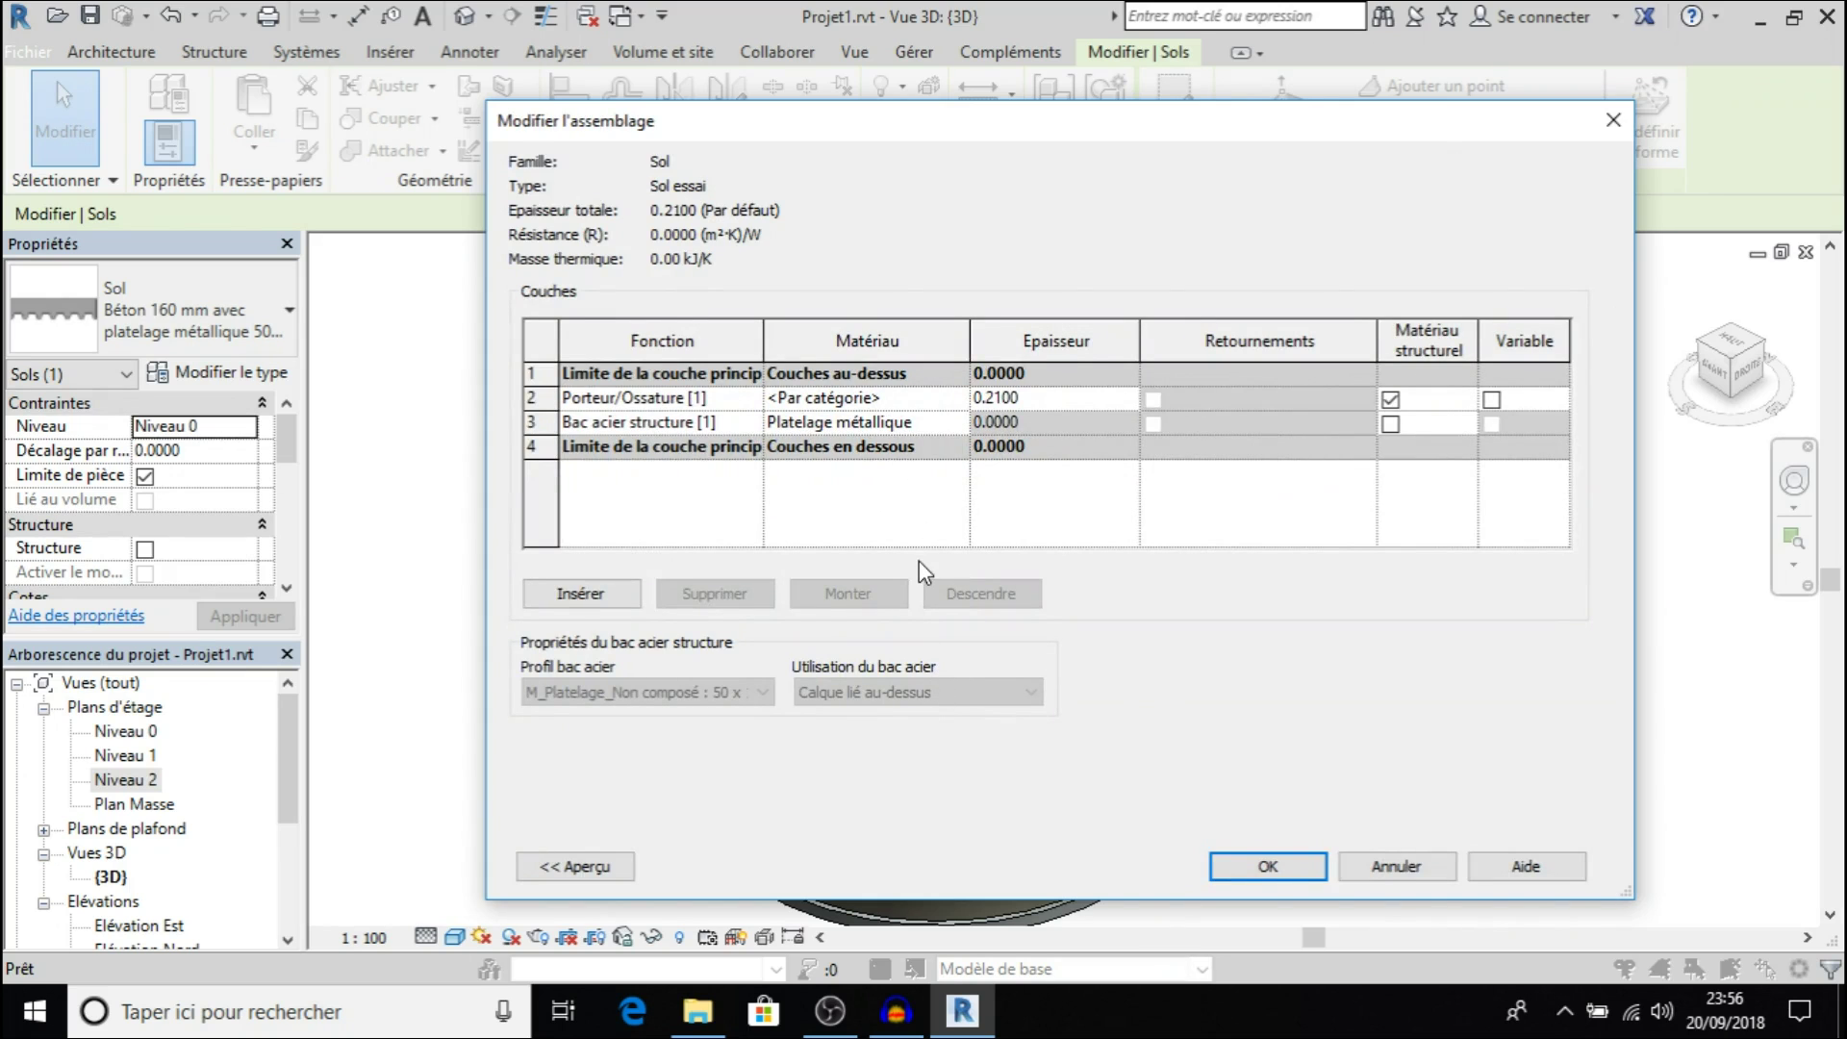
{"action": "left_click", "coordinate": [1266, 868]}
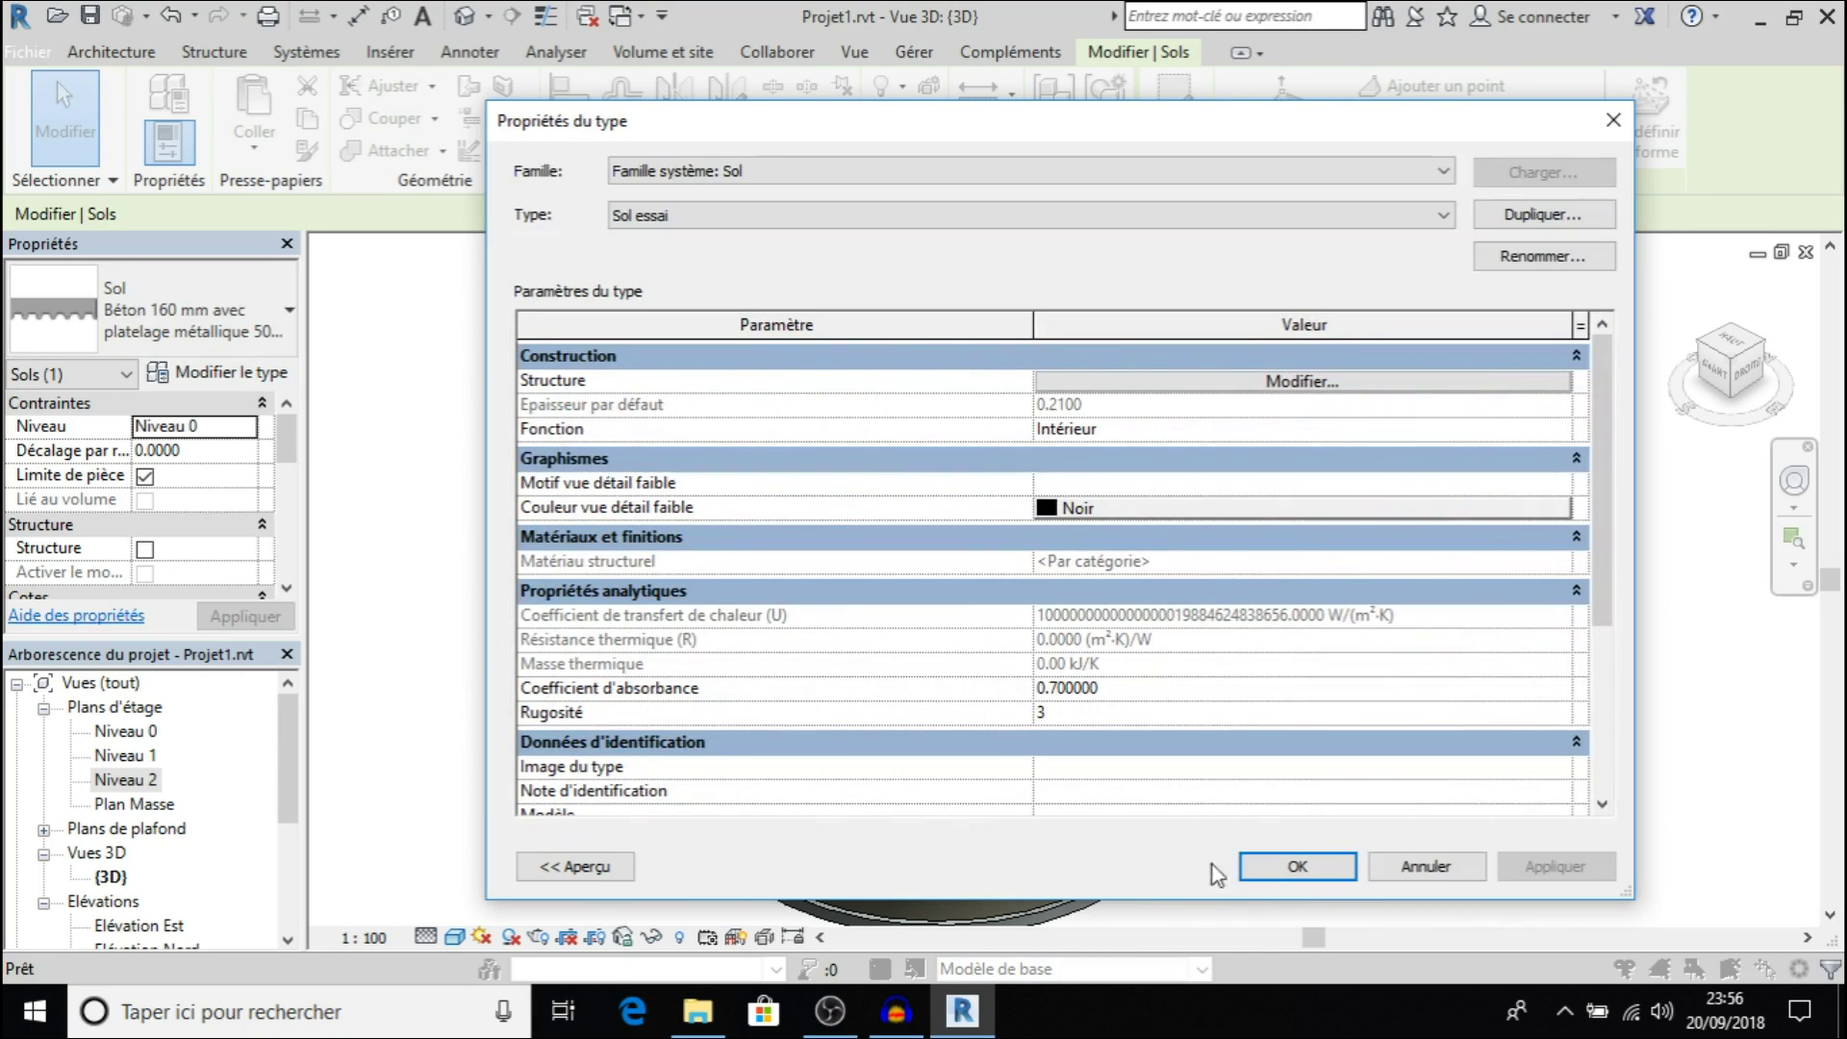
{"action": "left_click", "coordinate": [1270, 876]}
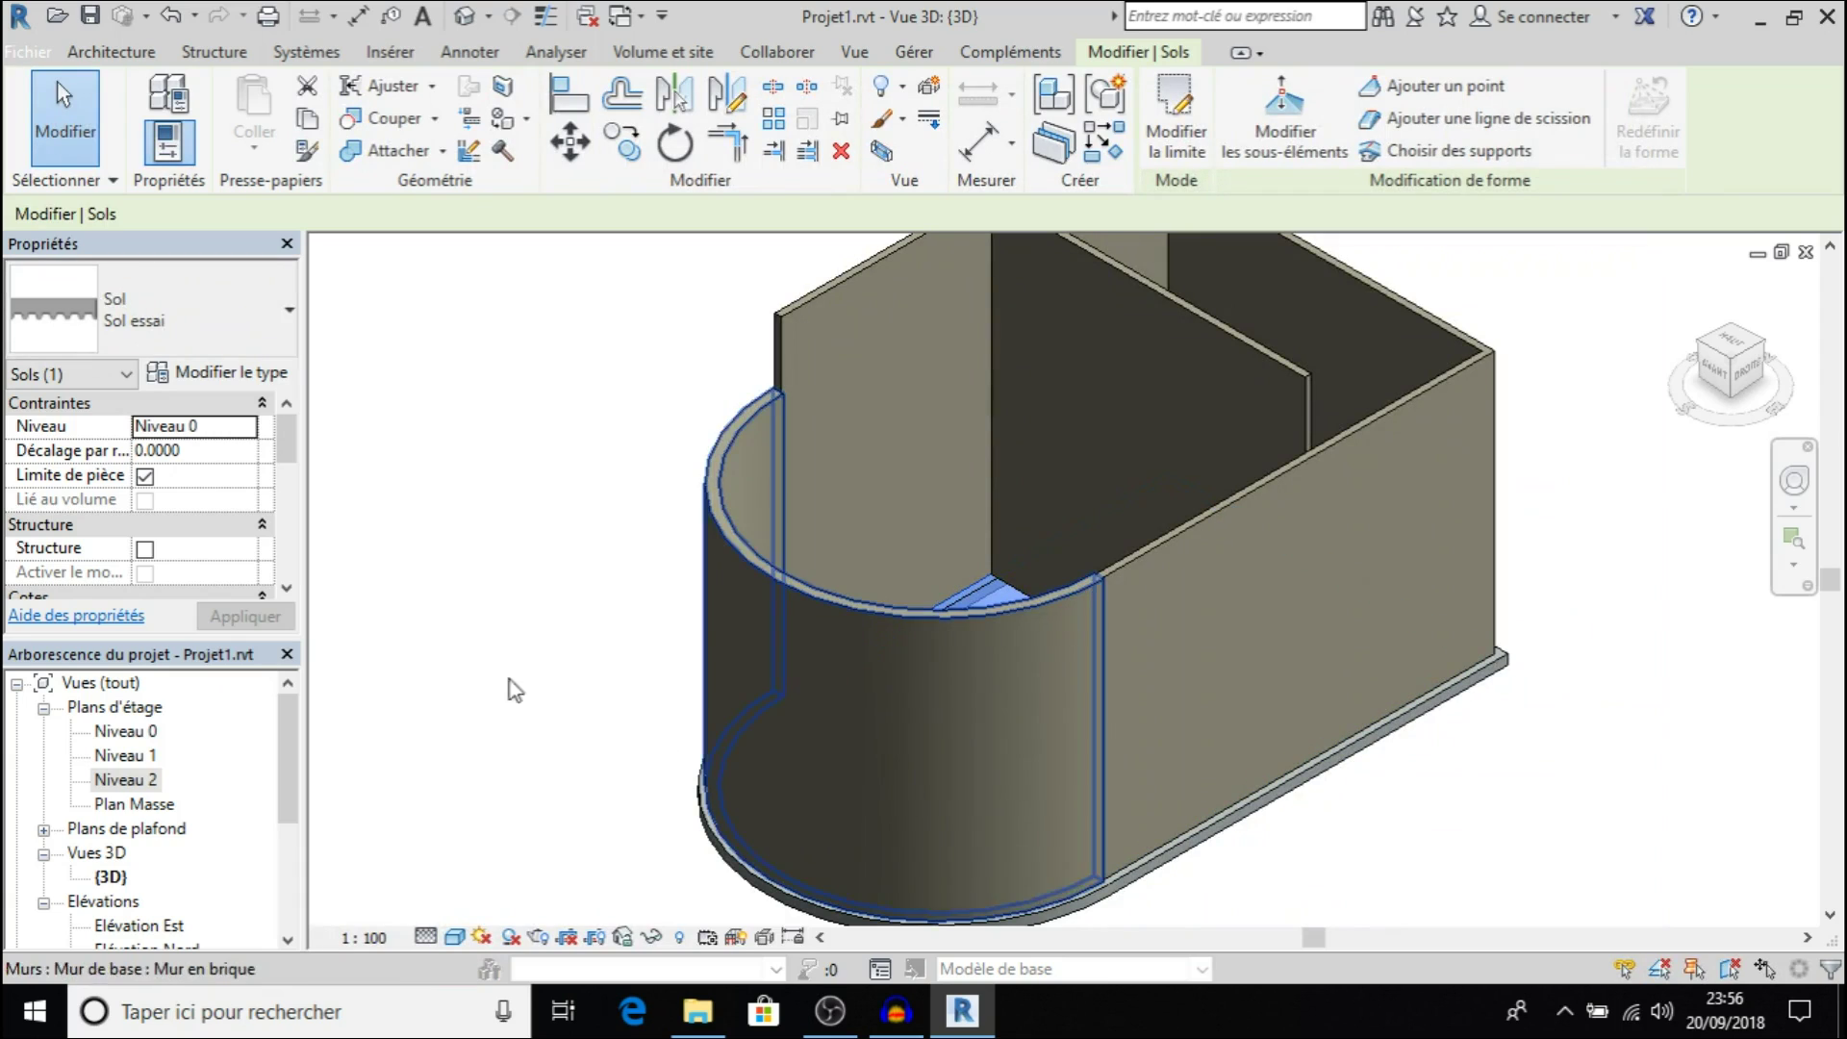
{"action": "left_click", "coordinate": [275, 321]}
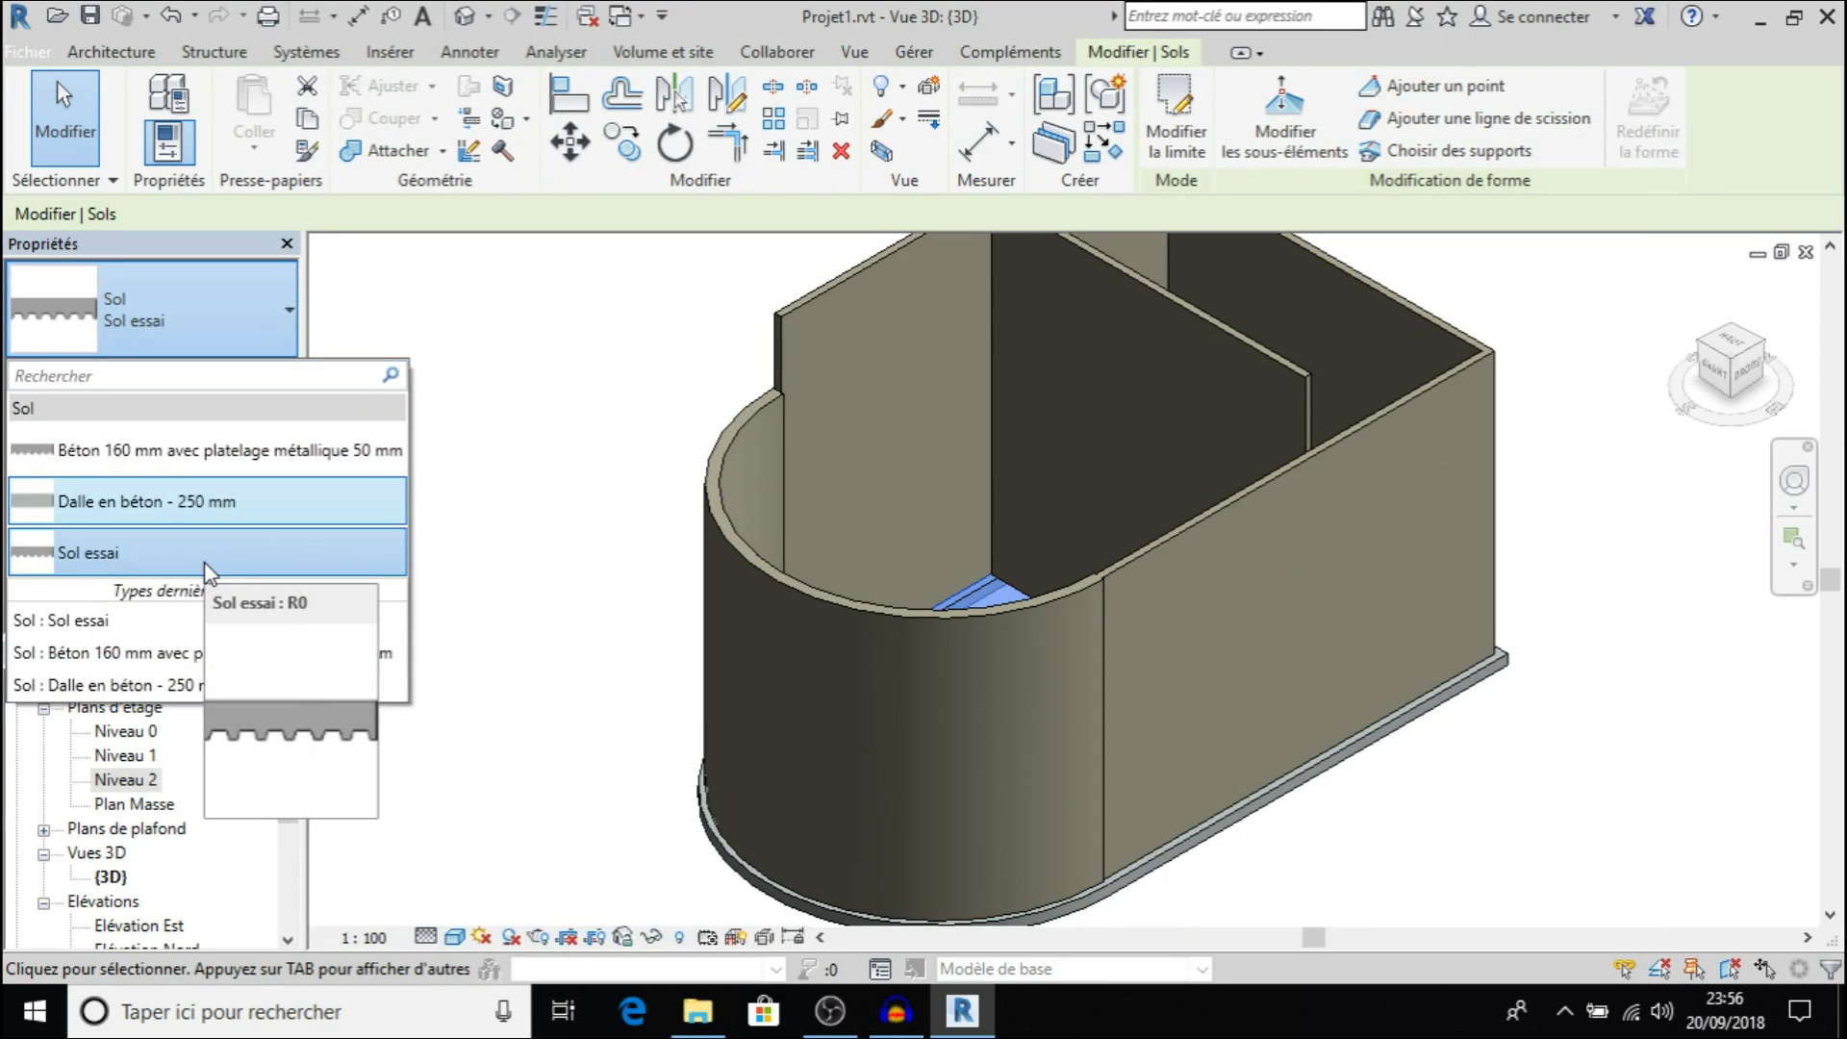
{"action": "left_click", "coordinate": [204, 564]}
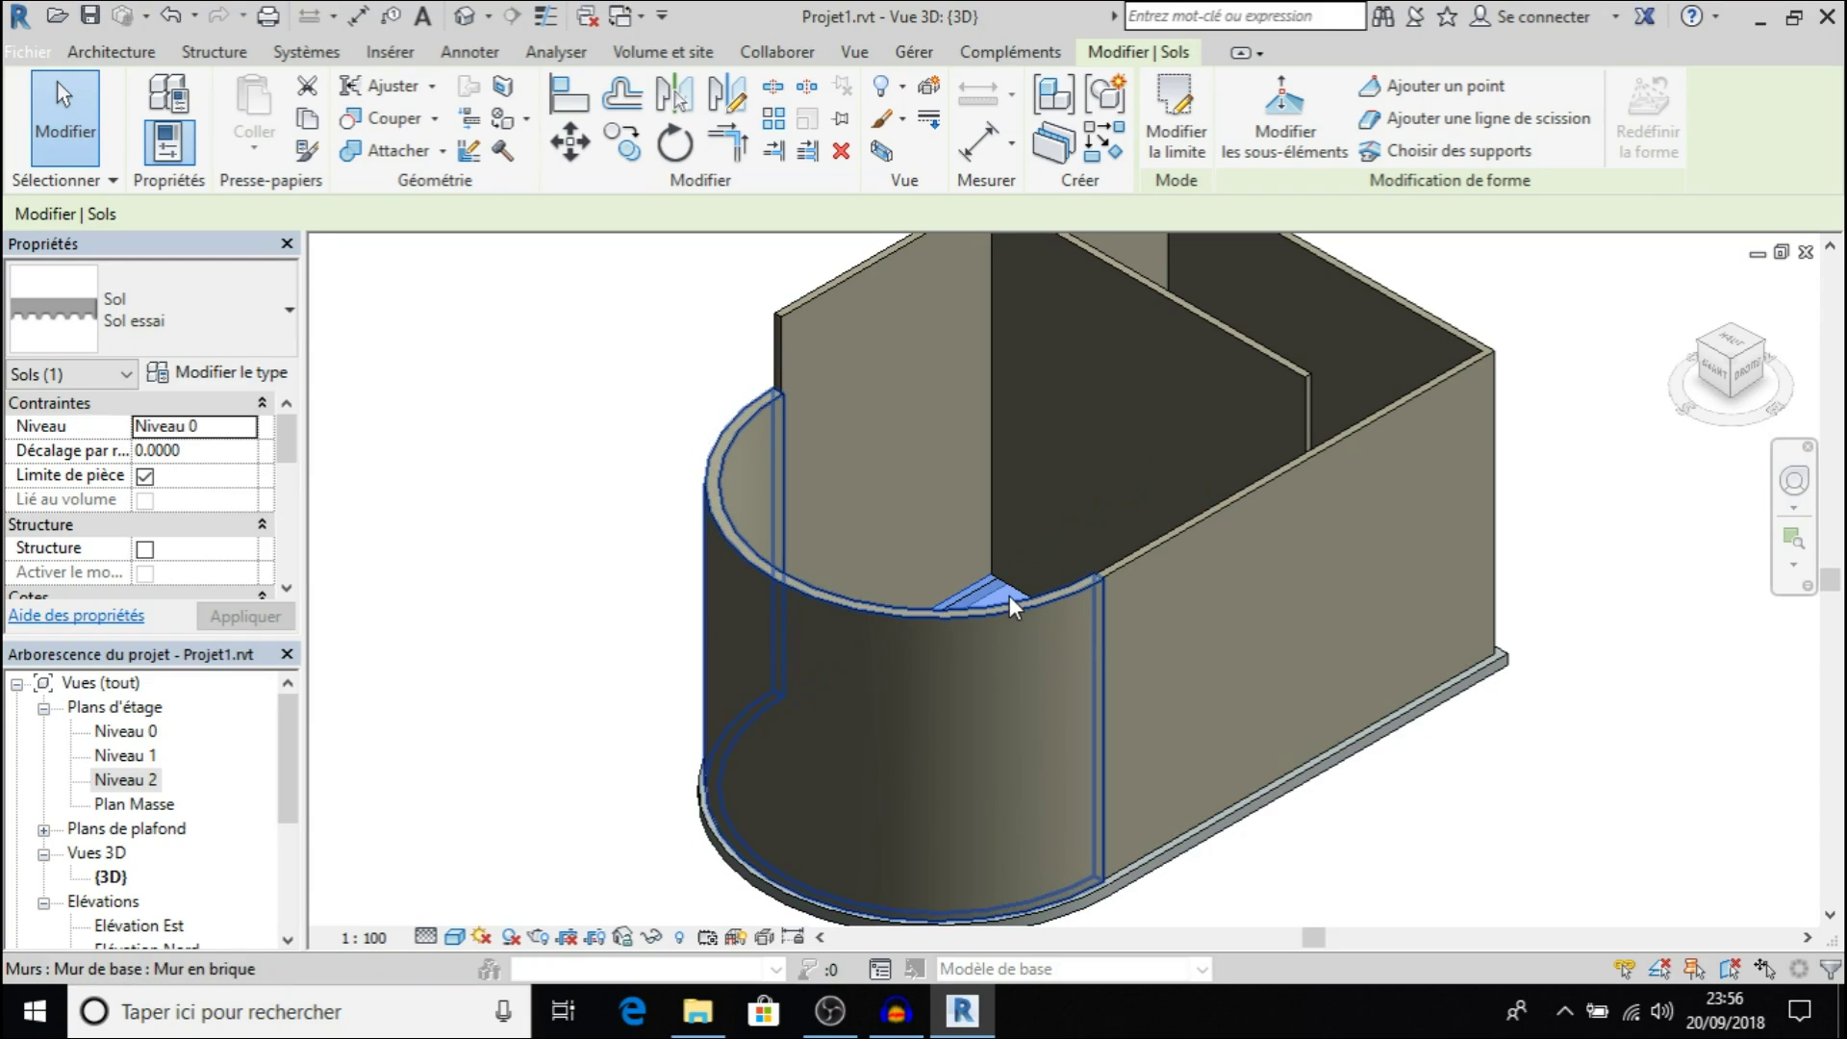
In Elévation Est, change the slab-to-Niveau 1 distance from 5.0000 to 1.0000, then return to 3D
{"action": "double_click", "coordinate": [108, 927]}
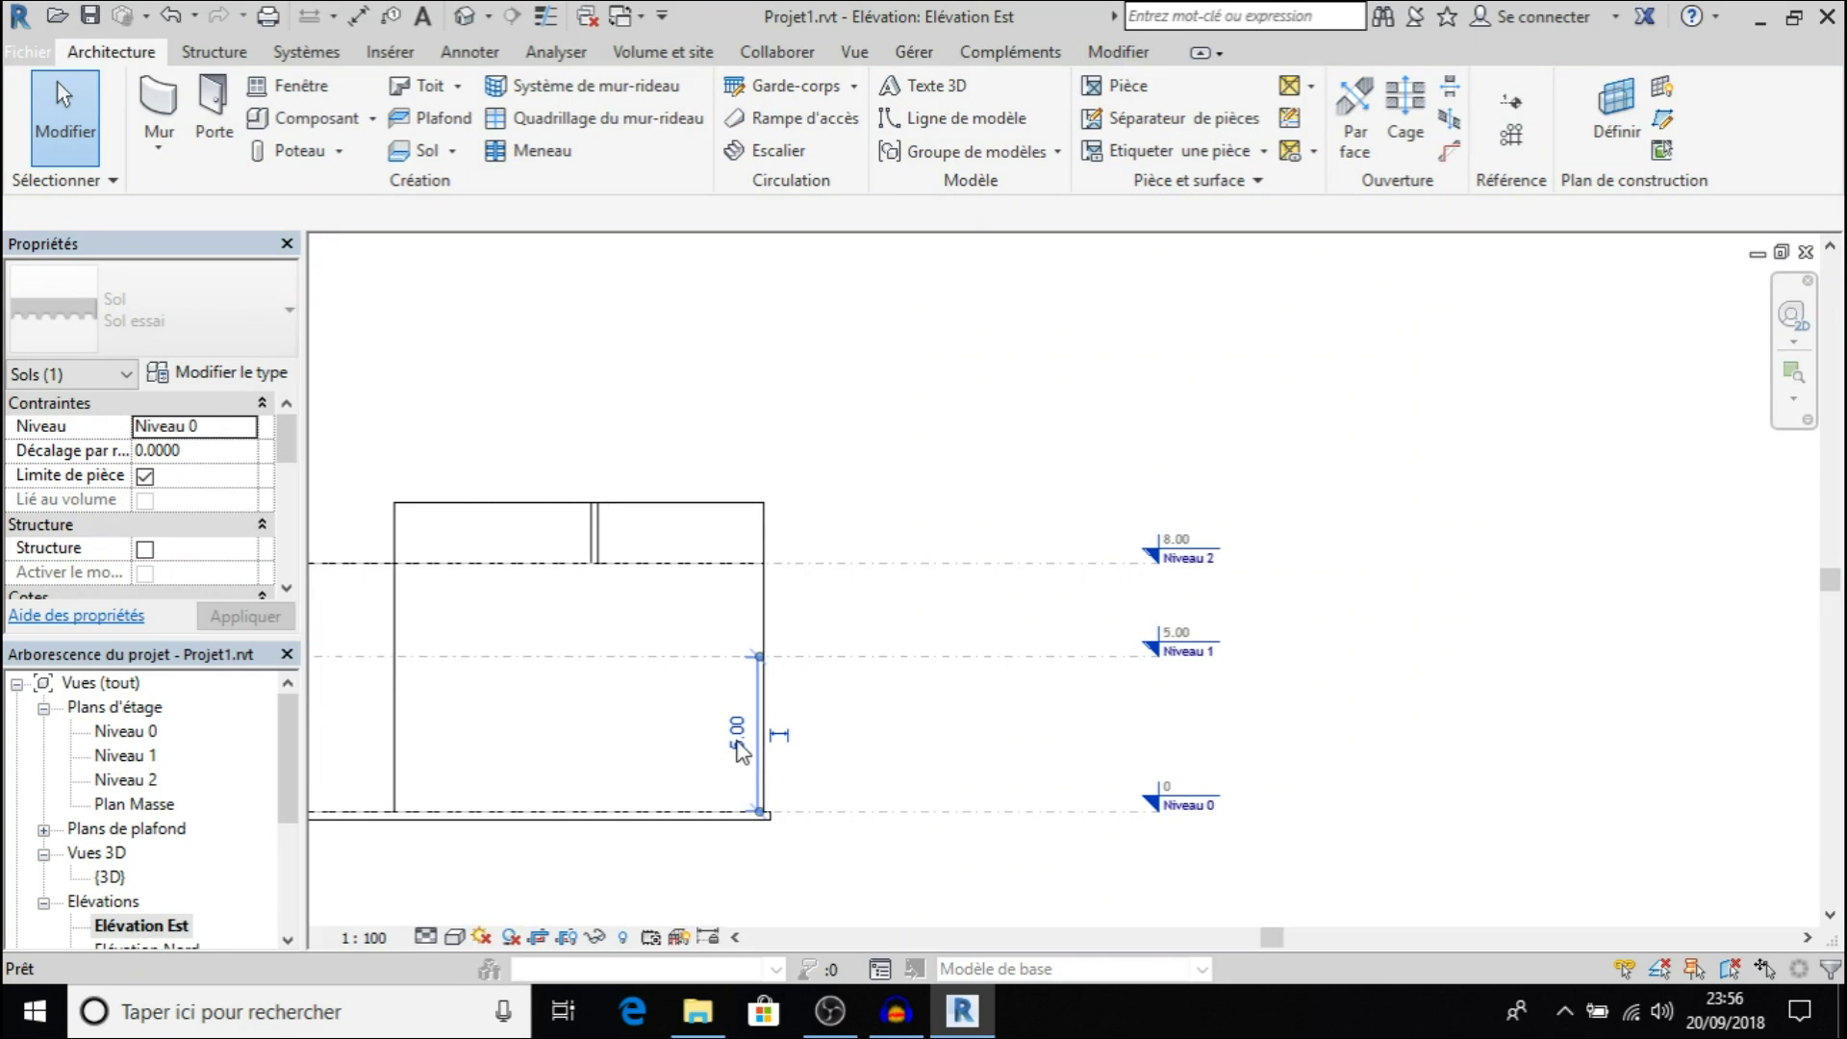
{"action": "left_click", "coordinate": [737, 743]}
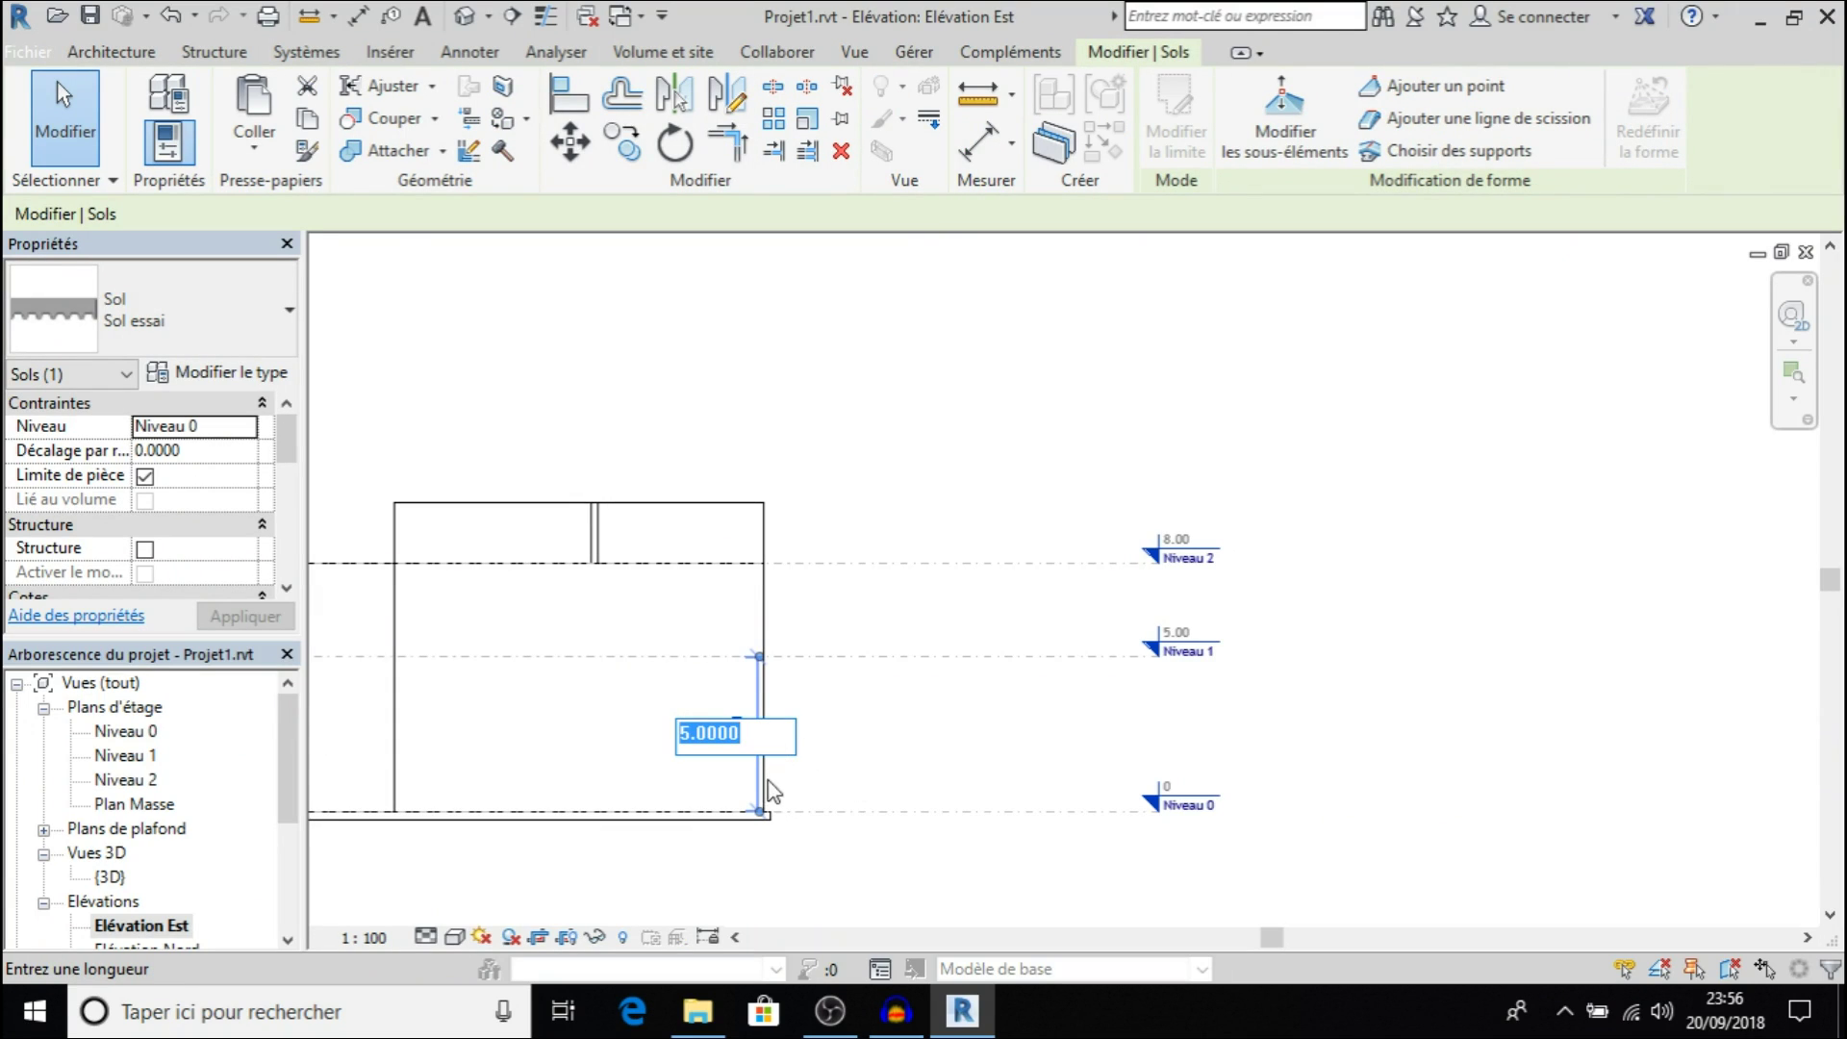
{"action": "left_click", "coordinate": [692, 737]}
{"action": "key", "text": "BackSpace"}
{"action": "type", "text": "1"}
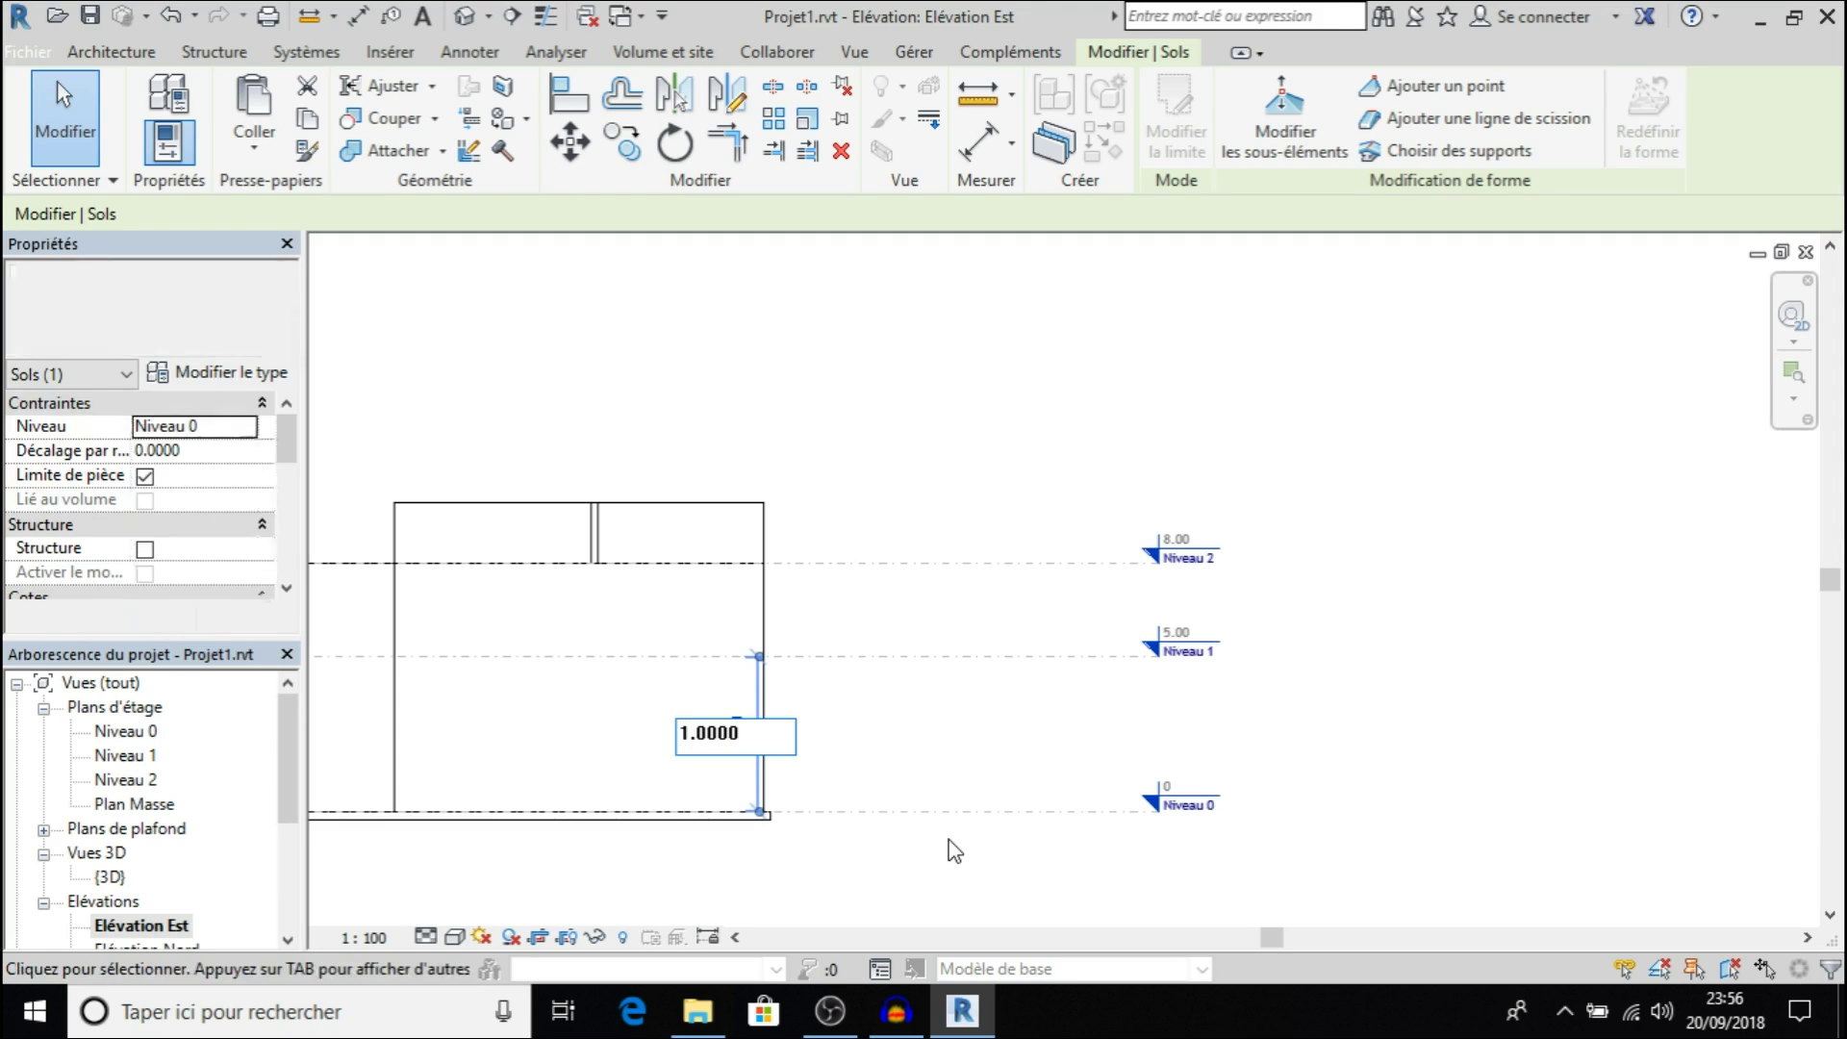
{"action": "key", "text": "Return"}
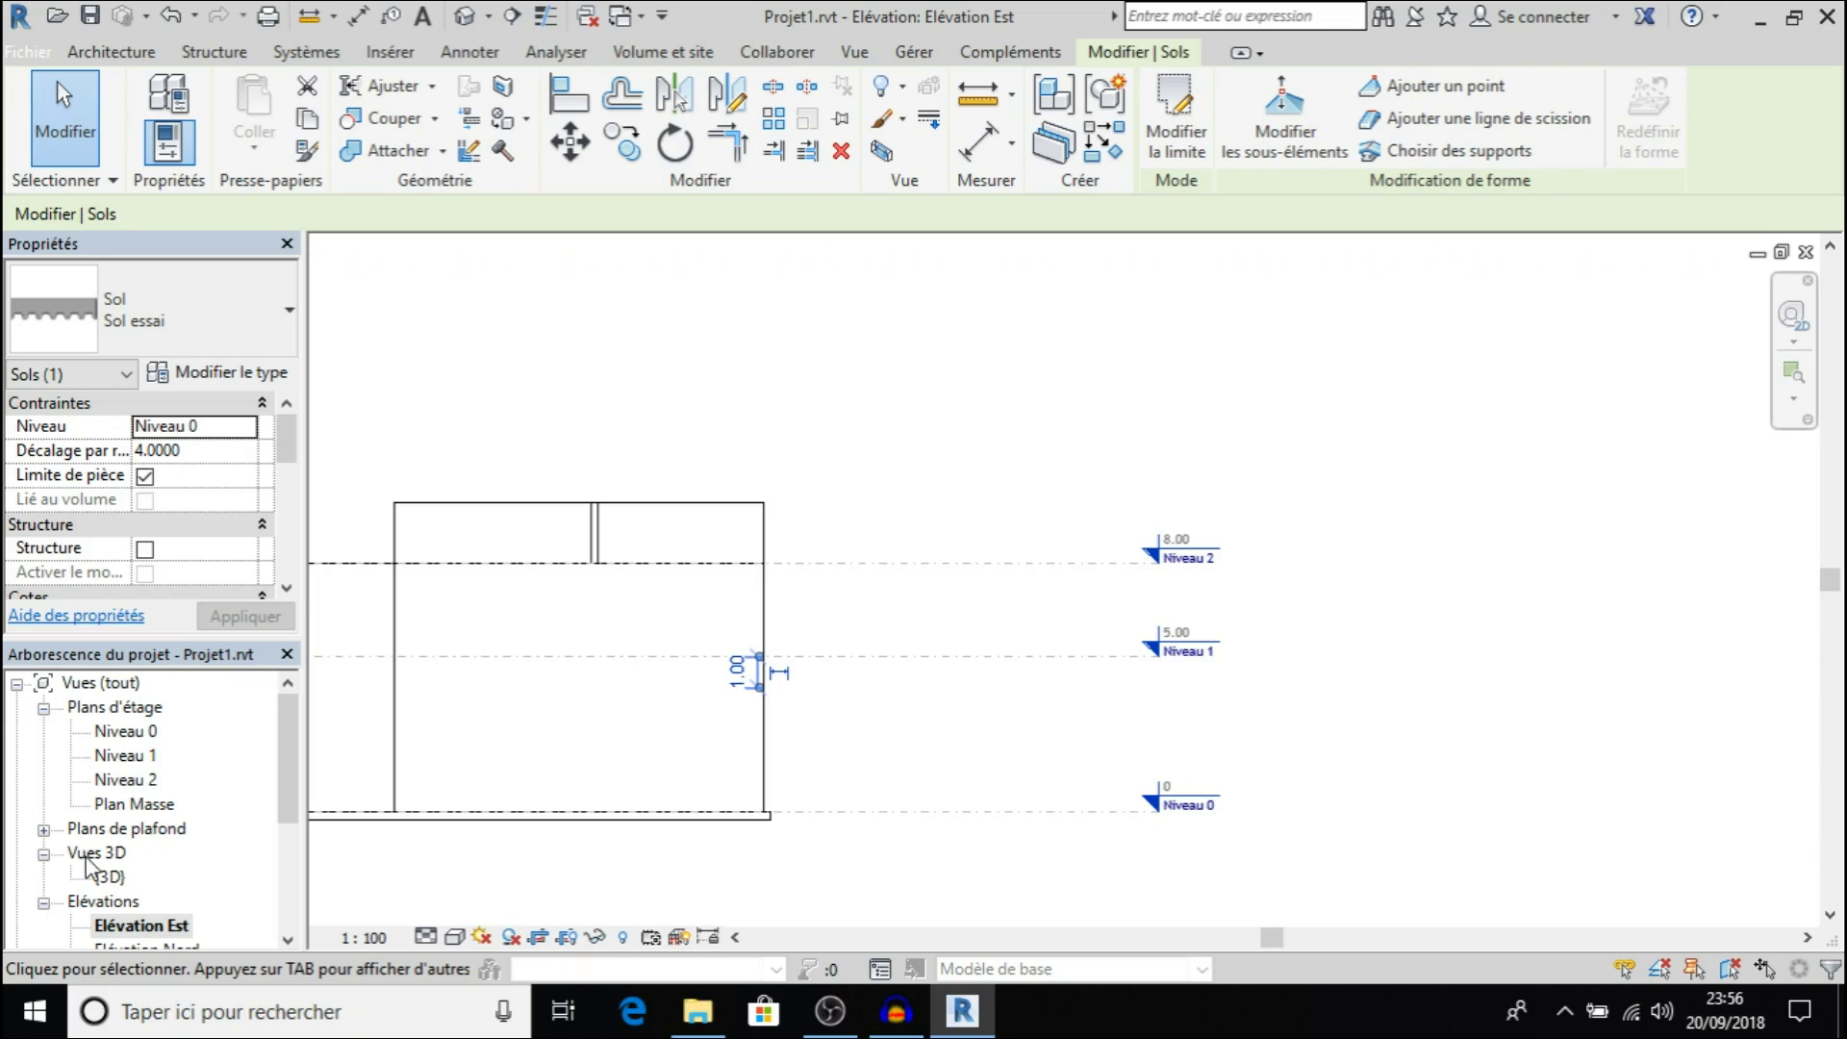
{"action": "double_click", "coordinate": [109, 877]}
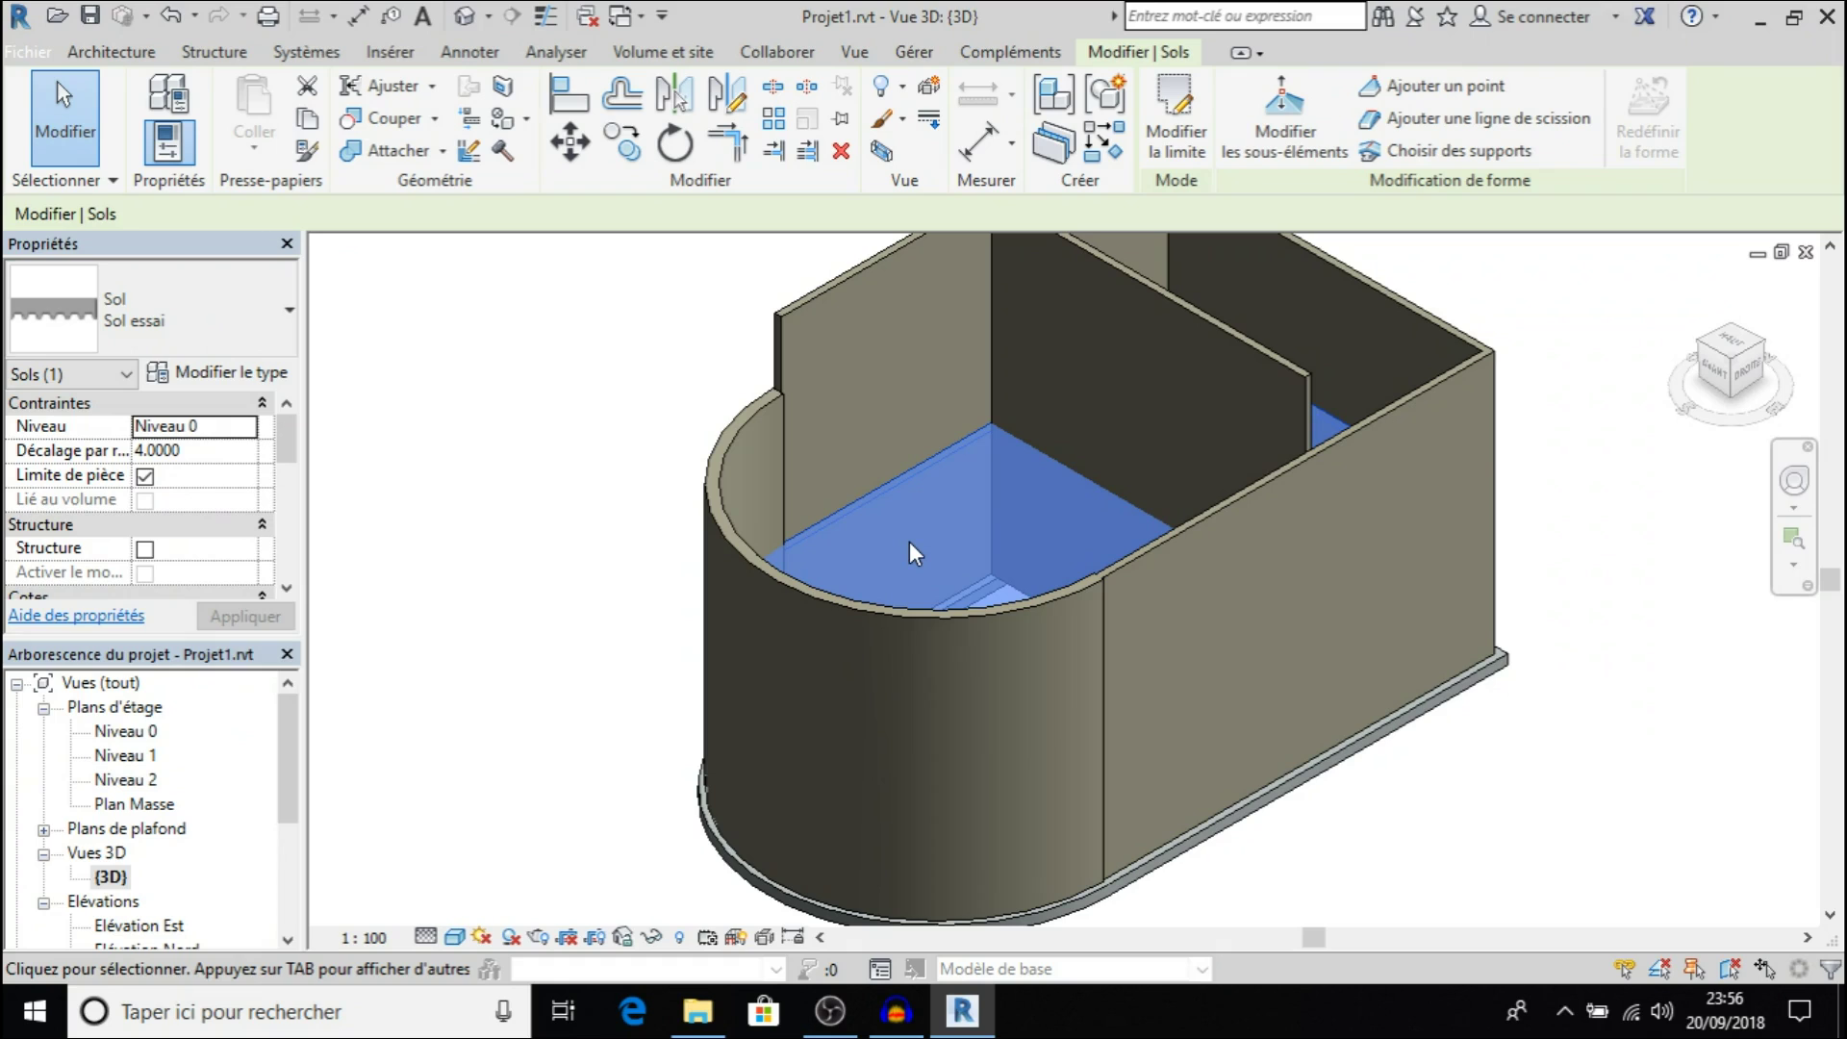
{"action": "key", "text": "Escape"}
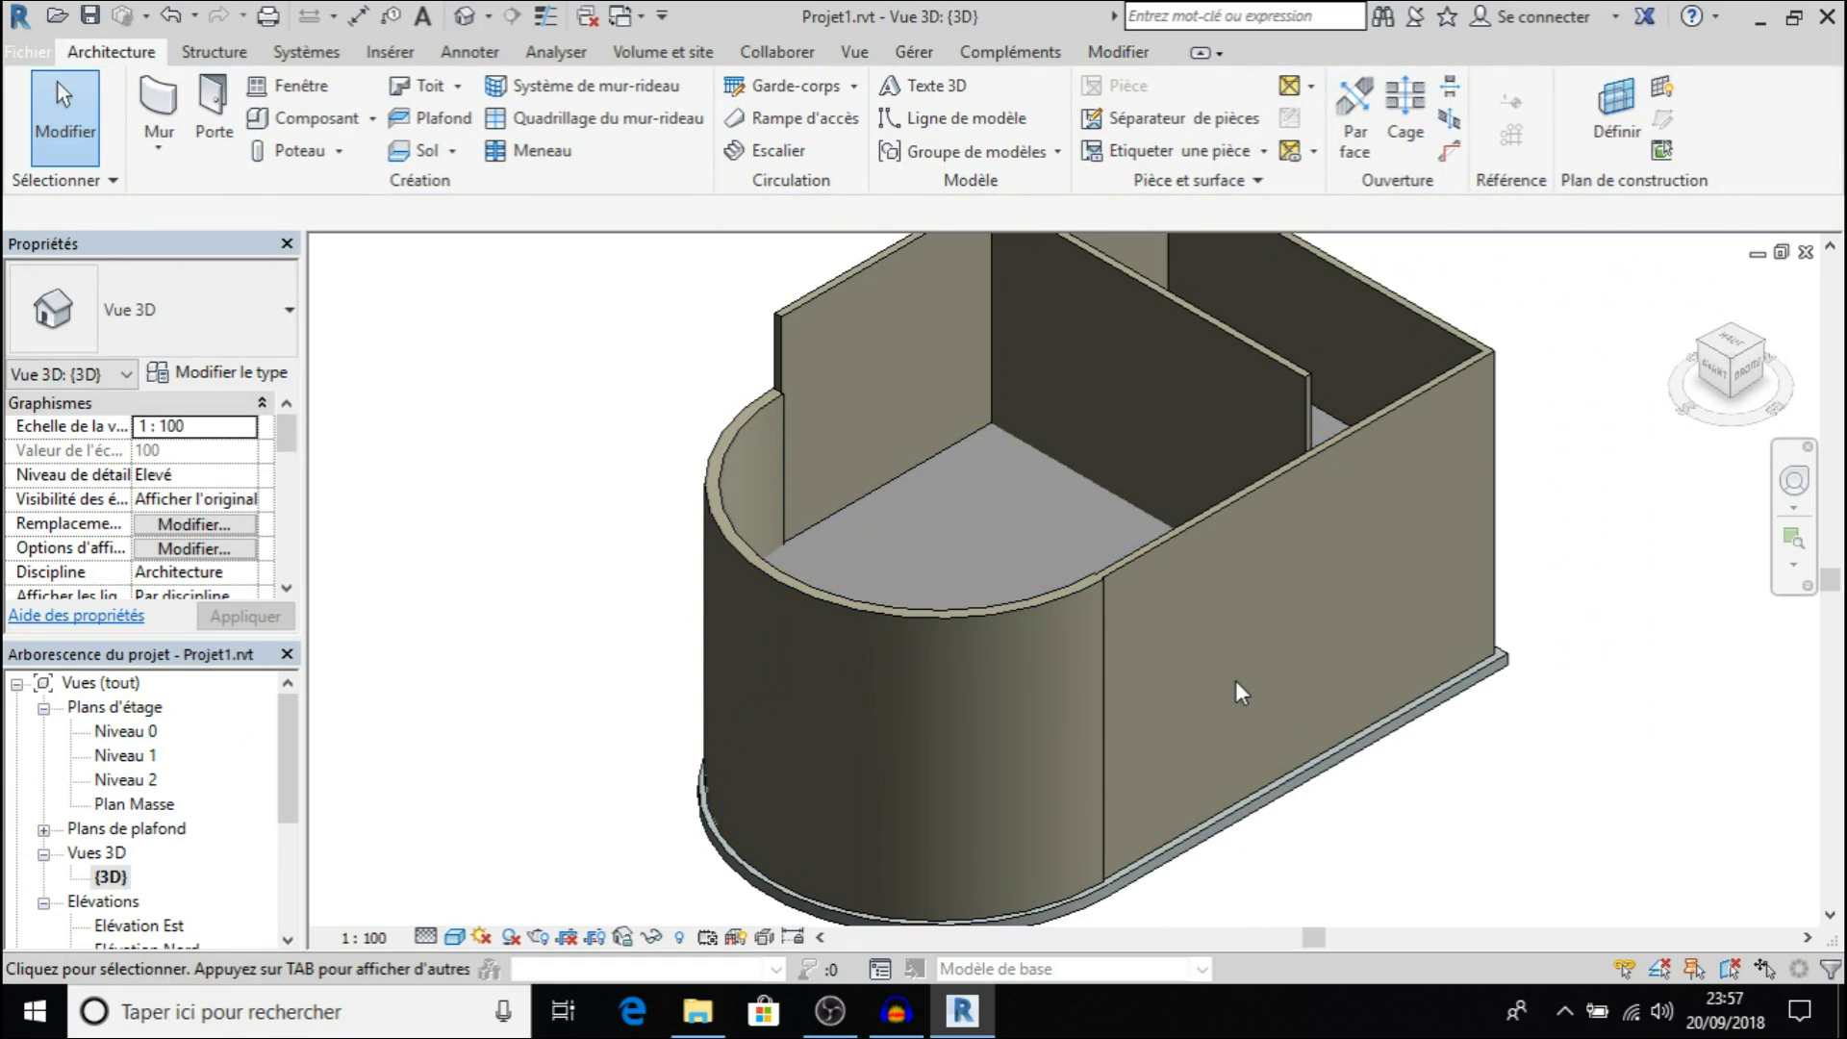